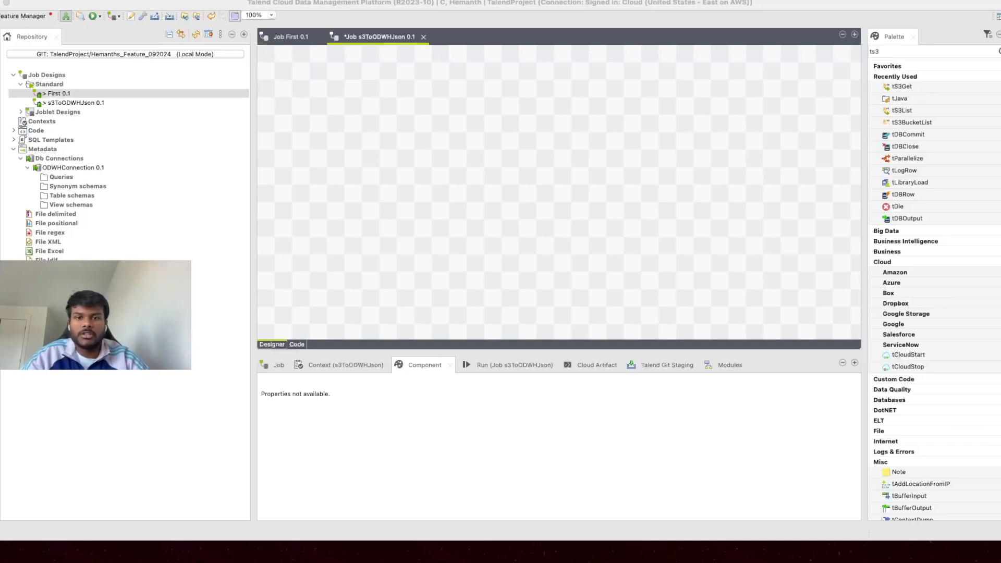
- Open jsonFile.json from the Downloads folder and examine its record fields, such as user_id, email and name
drag(444, 110, 544, 76)
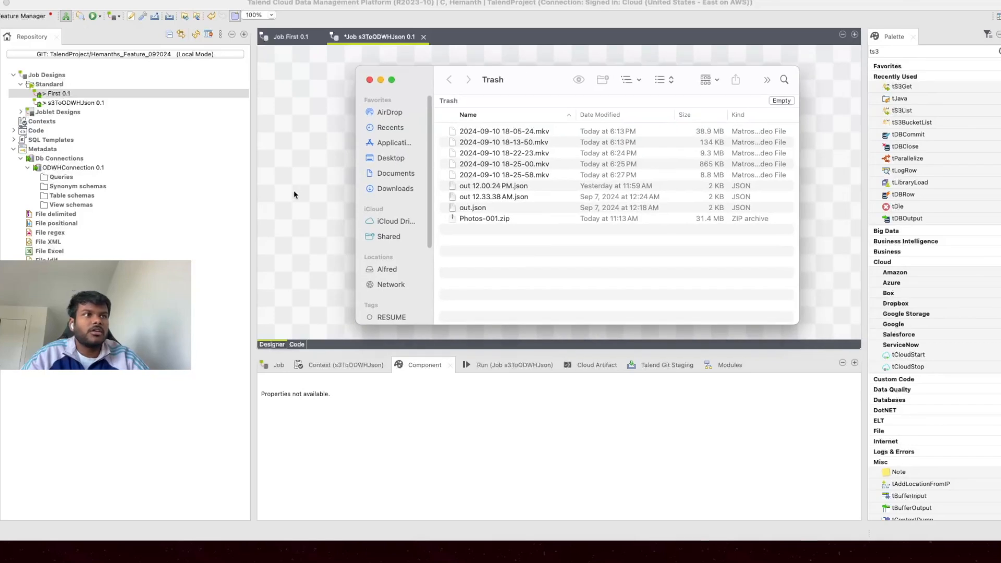
click(396, 188)
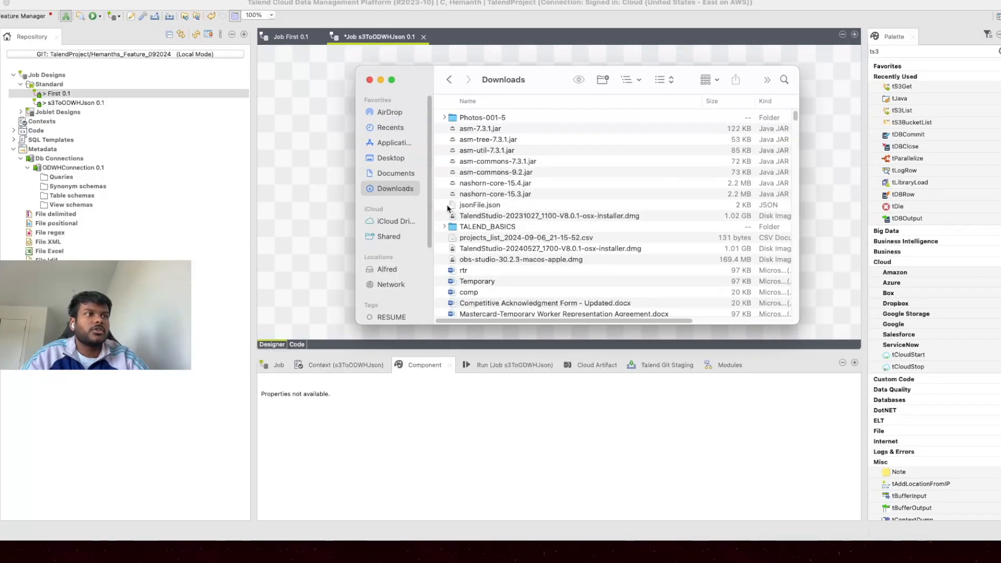
click(470, 208)
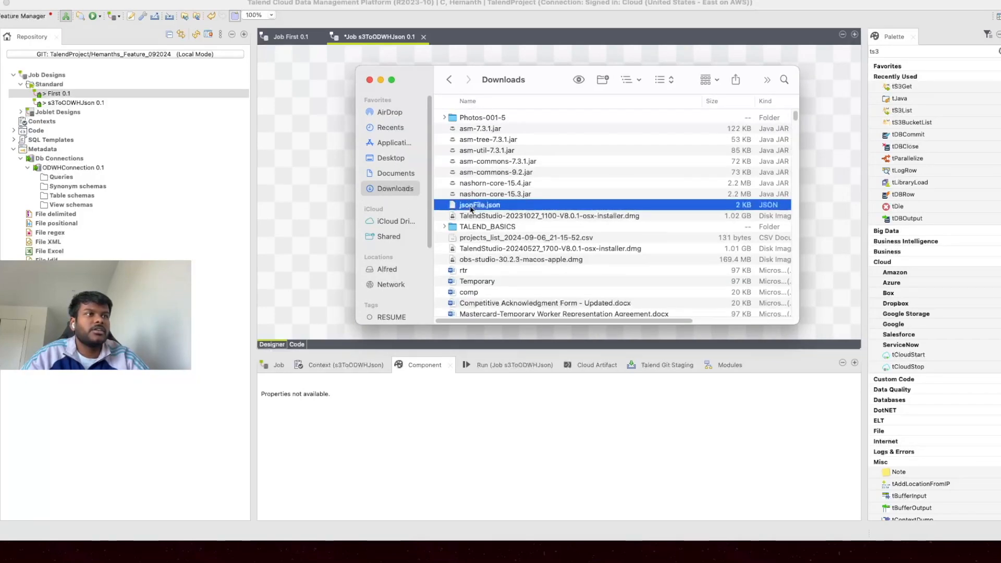
double_click(471, 208)
scroll(215, 152, up, 5)
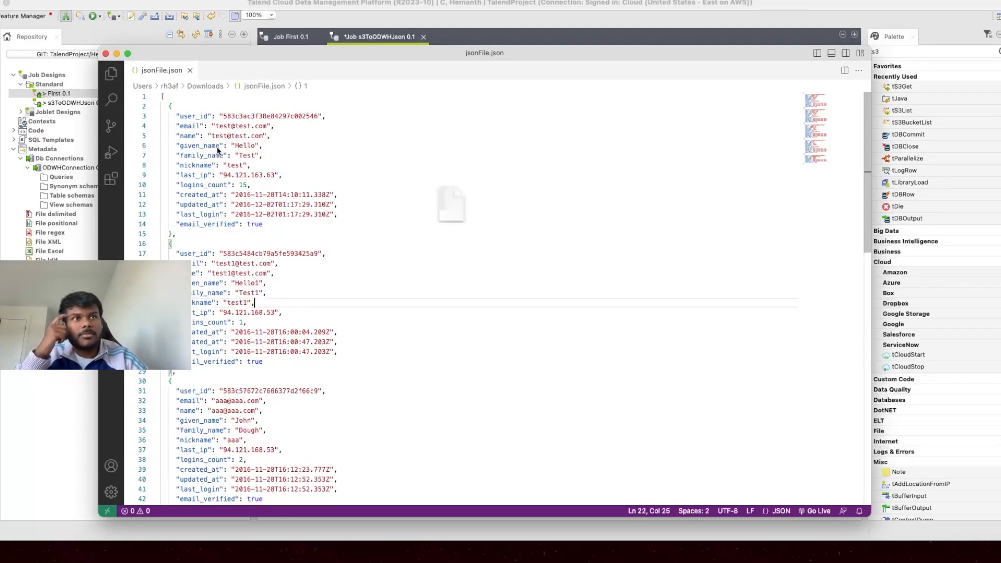
triple_click(193, 116)
double_click(189, 126)
double_click(188, 136)
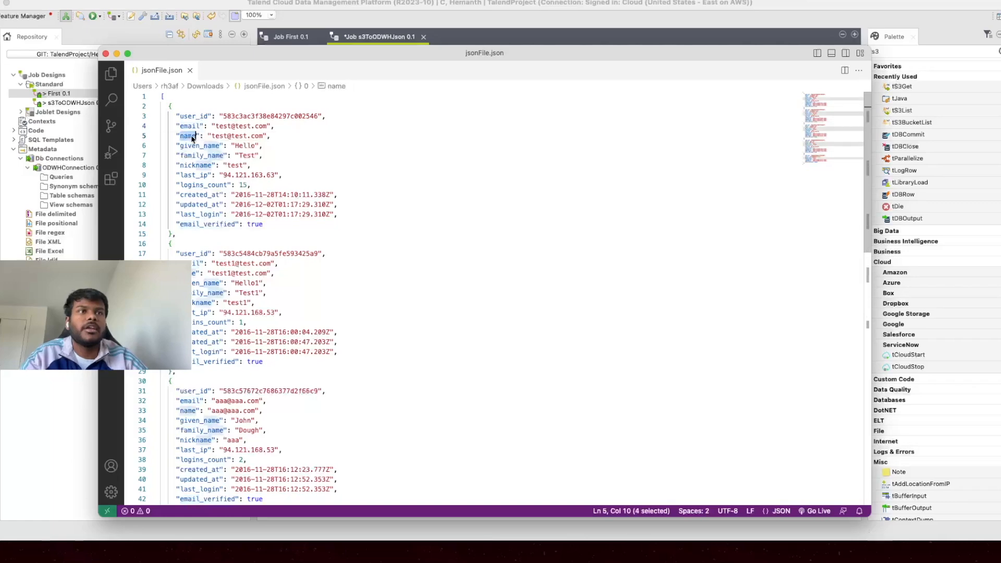
click(116, 53)
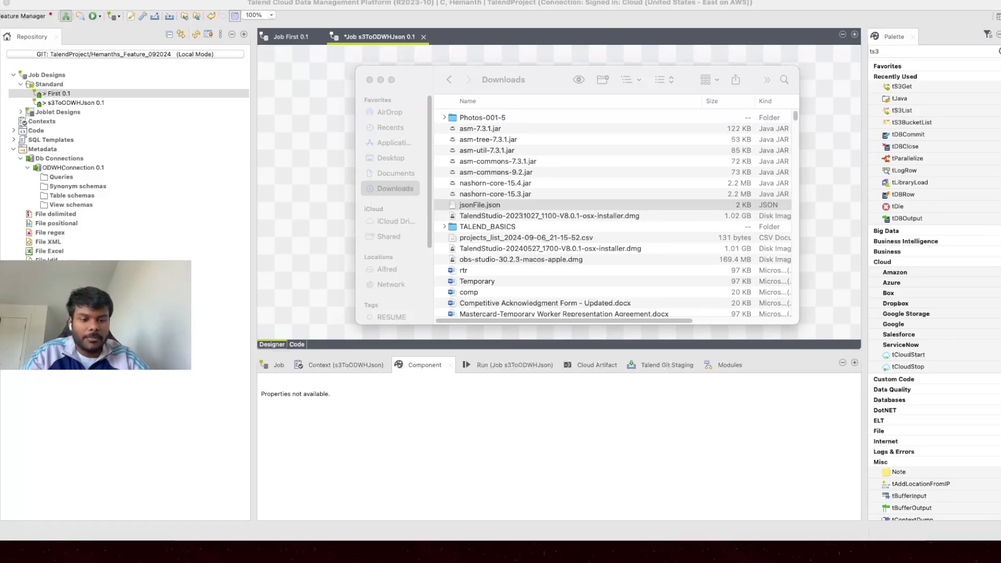
- Switch to the AWS console in the browser and check the S3 data bucket for the source file jsonFile.json
key(super+Tab)
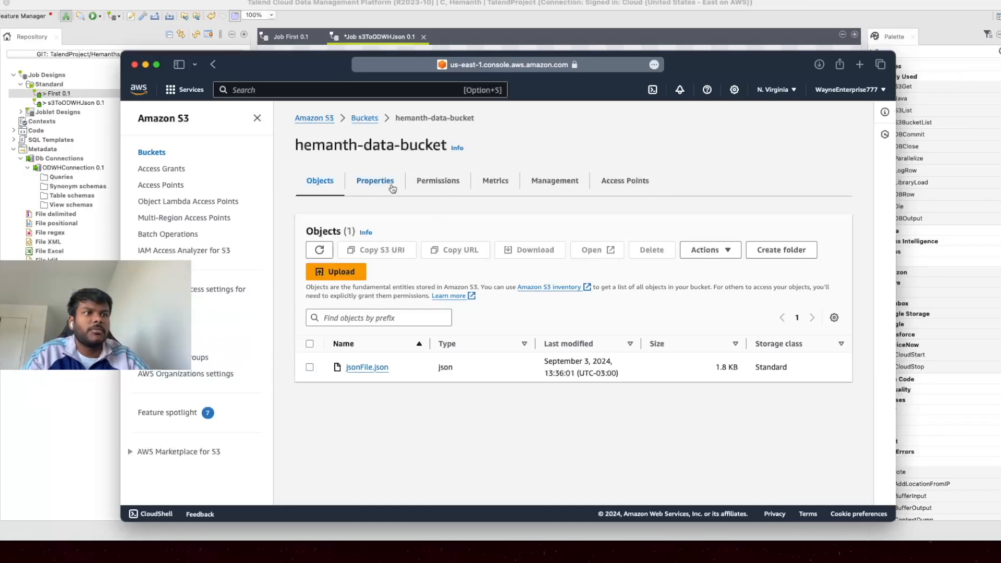
click(363, 119)
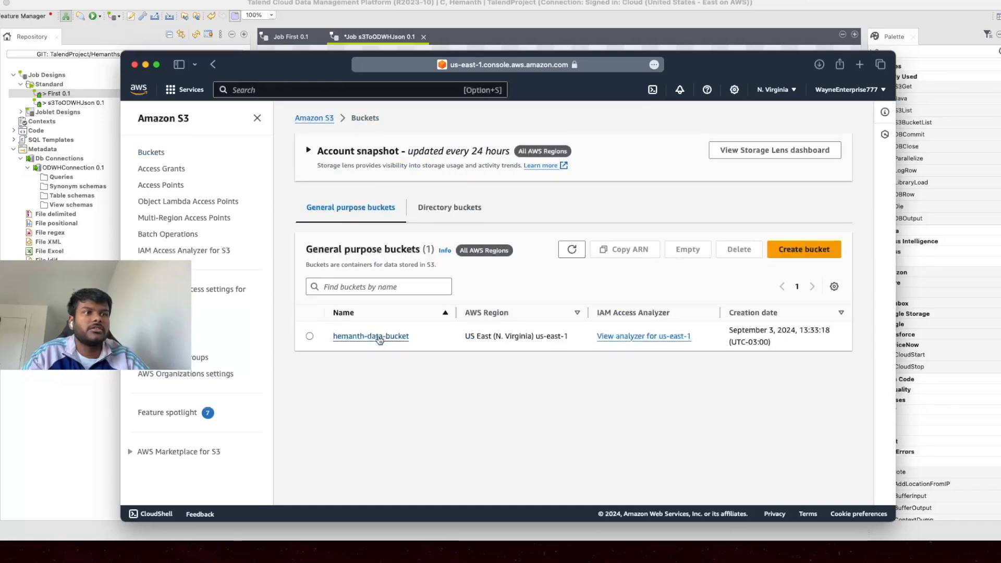
click(379, 337)
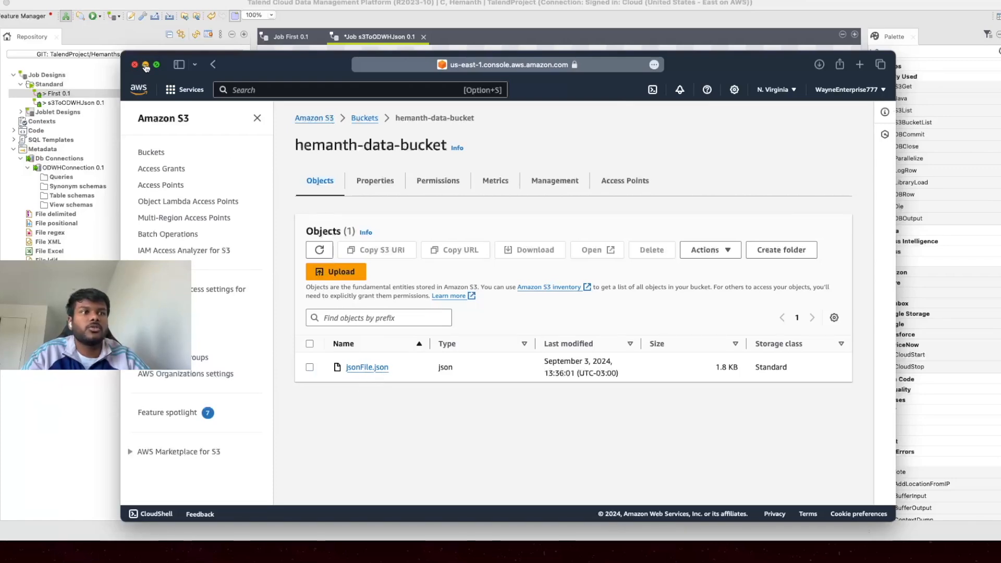
click(145, 67)
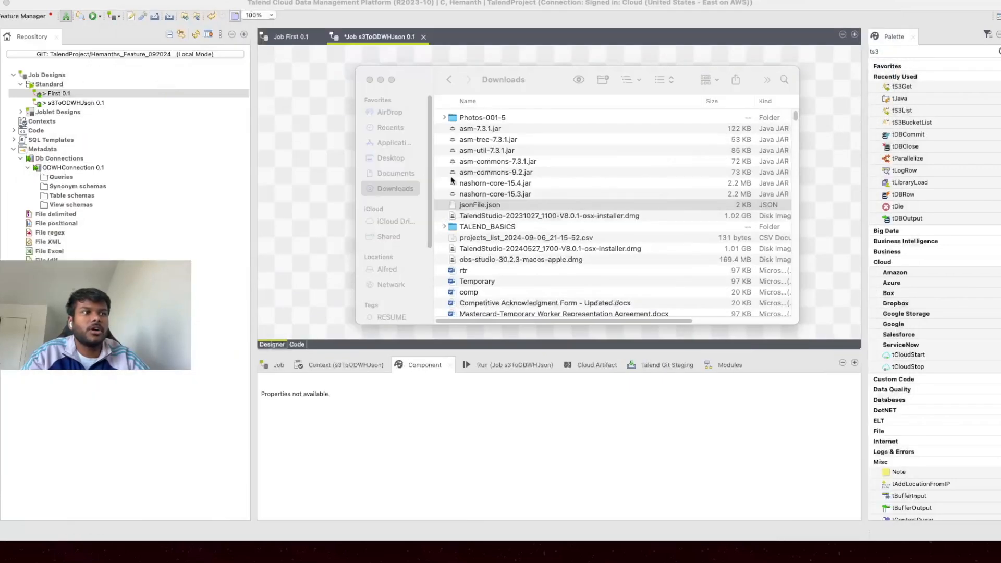
- Return to Talend Studio, save the s3ToODWHJson job and copy all Prejob and Postjob components from the First job into it
click(297, 163)
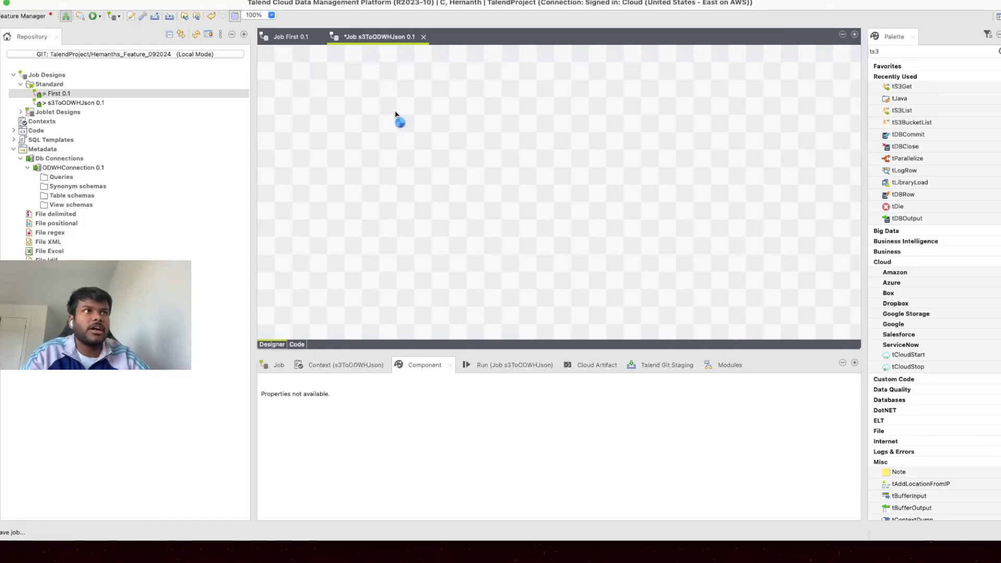
key(super+s)
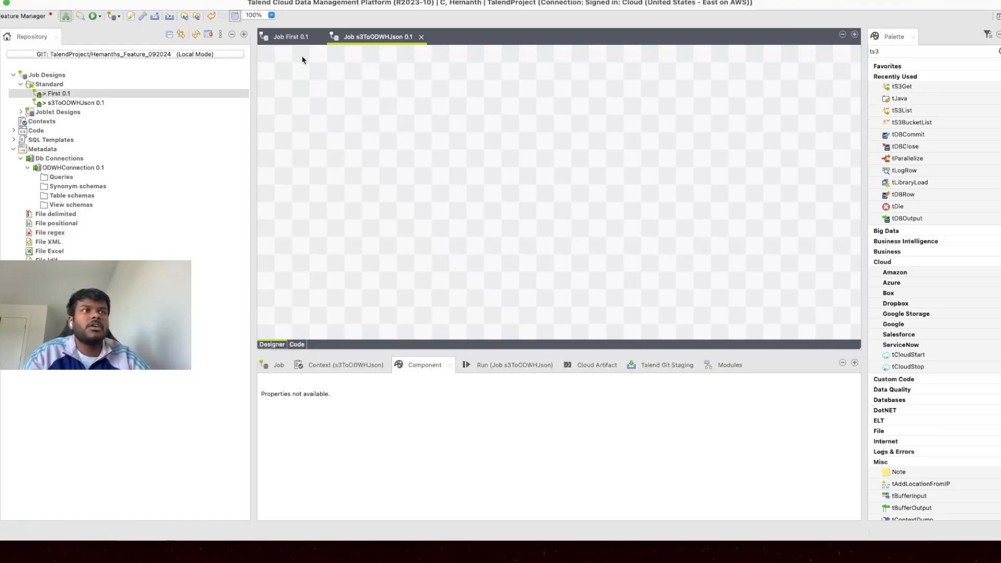
click(301, 37)
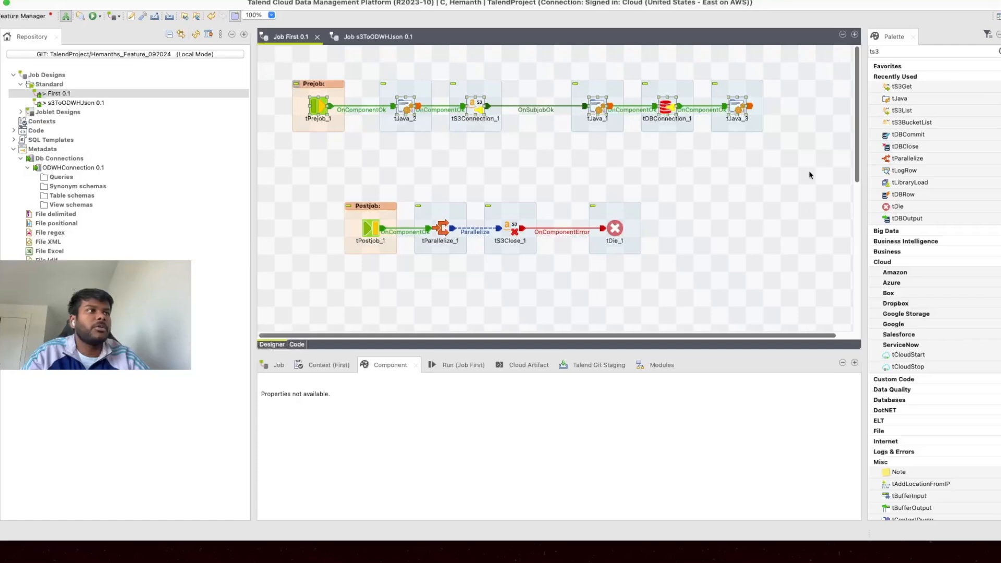
drag(811, 291, 279, 54)
click(375, 36)
key(super+v)
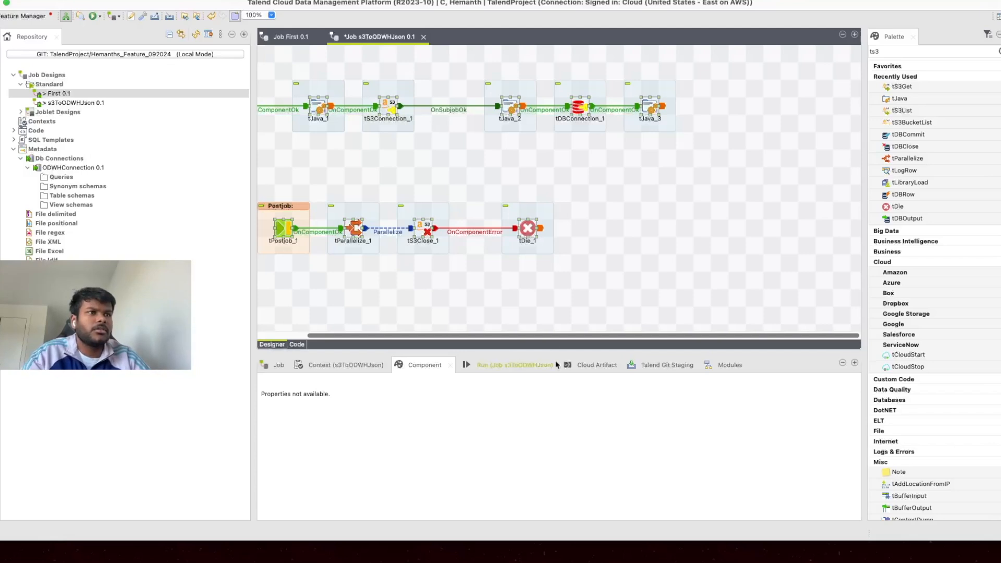
drag(505, 336, 456, 336)
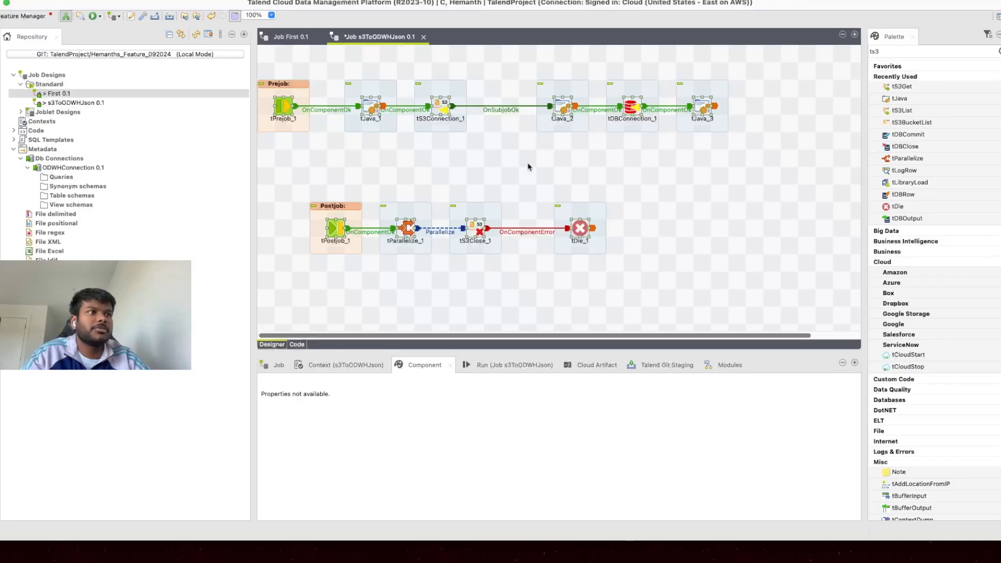
- Examine the Postjob flow and the settings of tJava_1, tS3Connection_1, tJava_2 and tDBConnection_1 in the Prejob flow
click(342, 228)
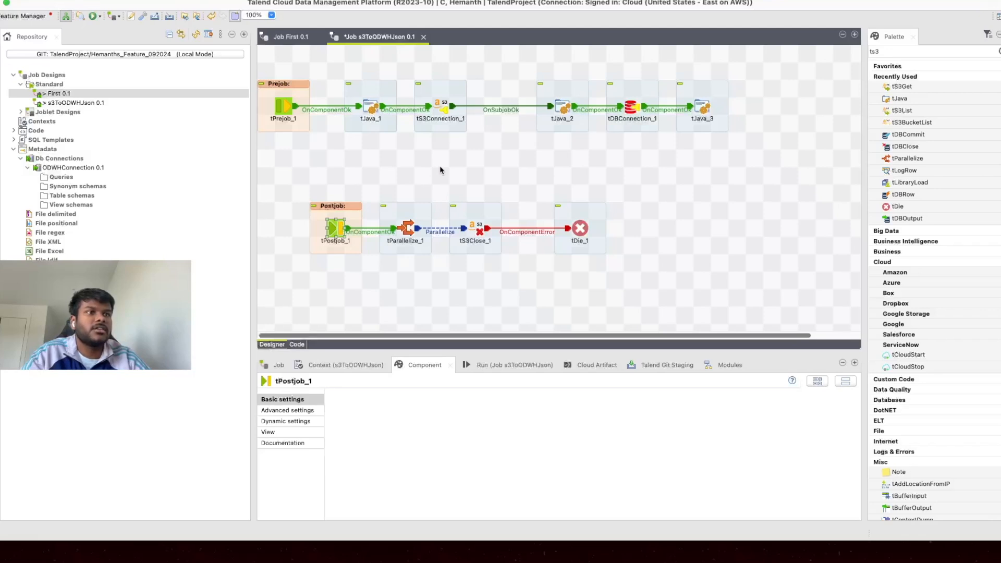
drag(305, 178, 681, 289)
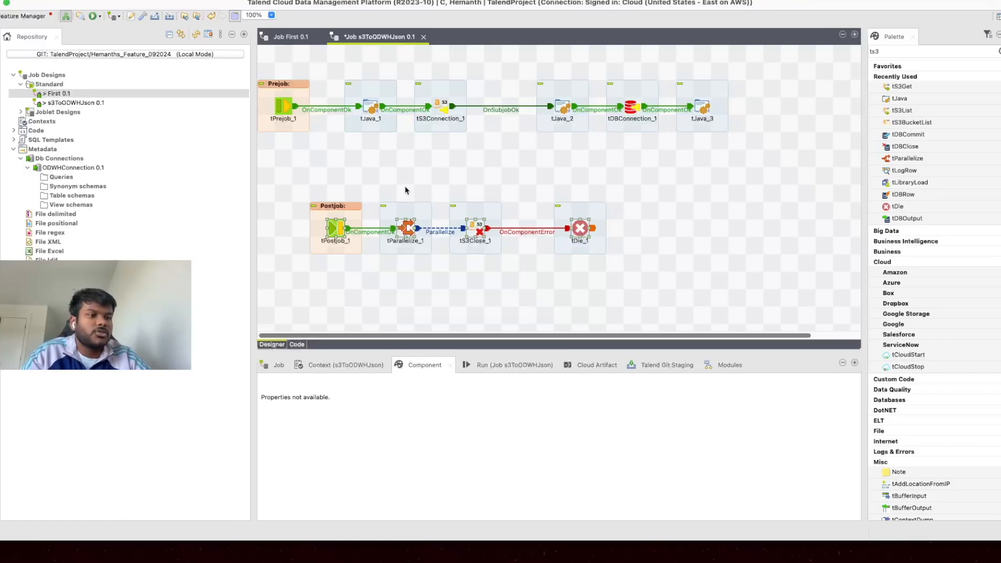
click(371, 108)
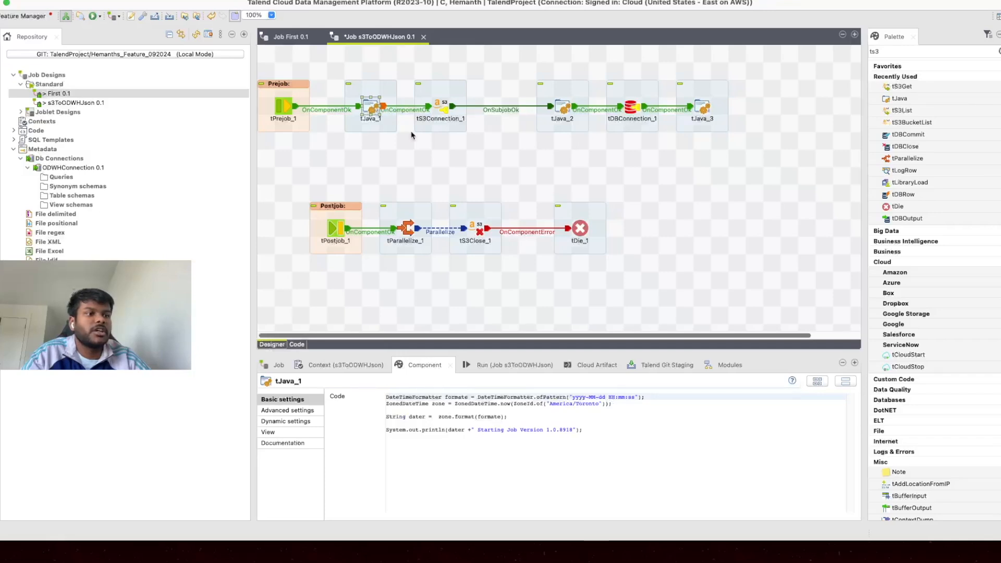
click(438, 109)
click(372, 110)
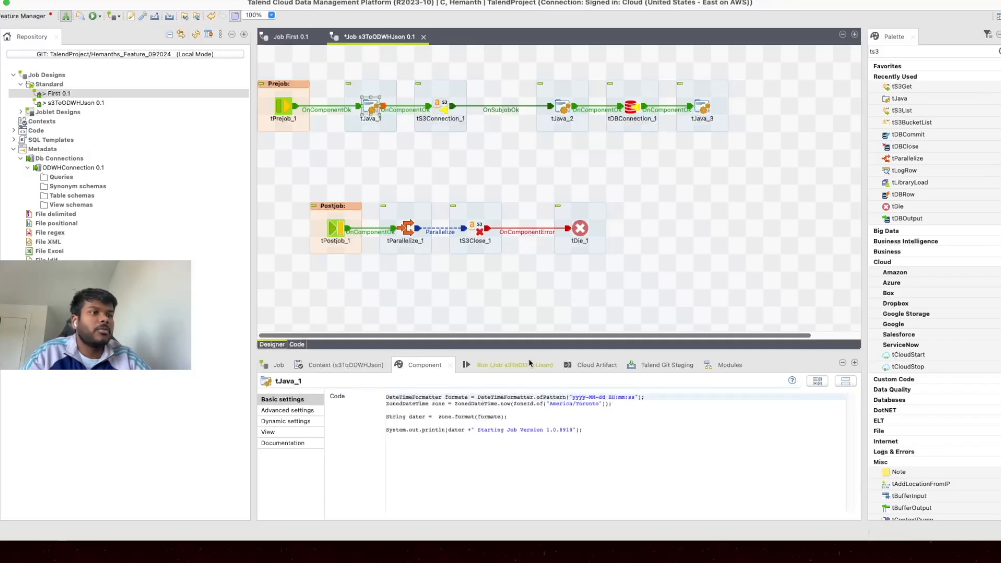
drag(598, 443, 341, 378)
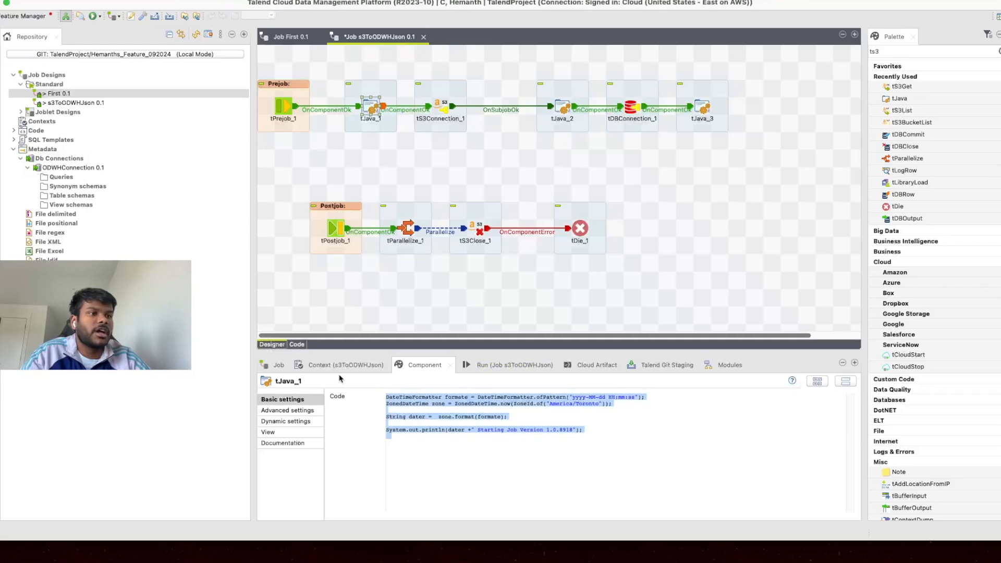
click(654, 428)
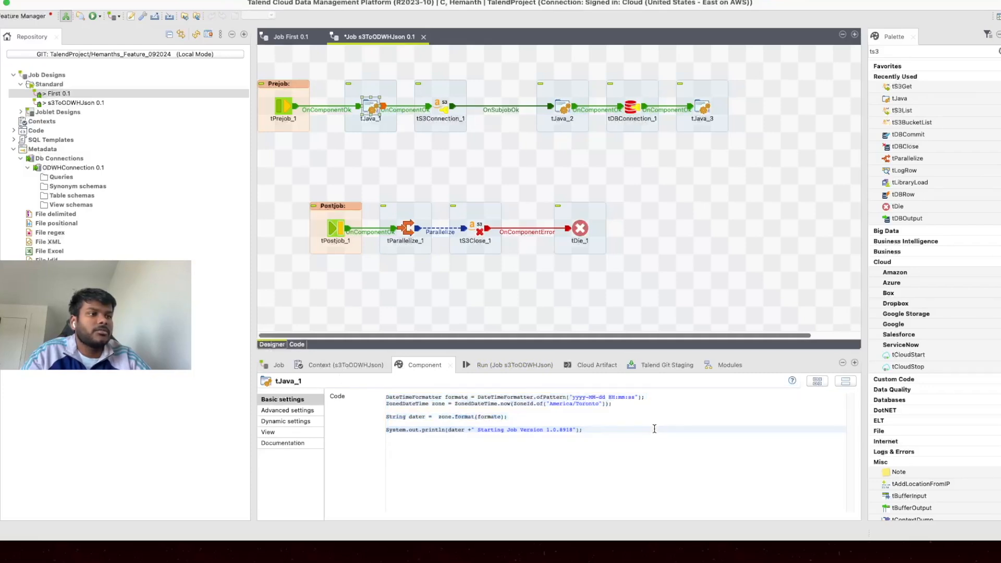
click(439, 108)
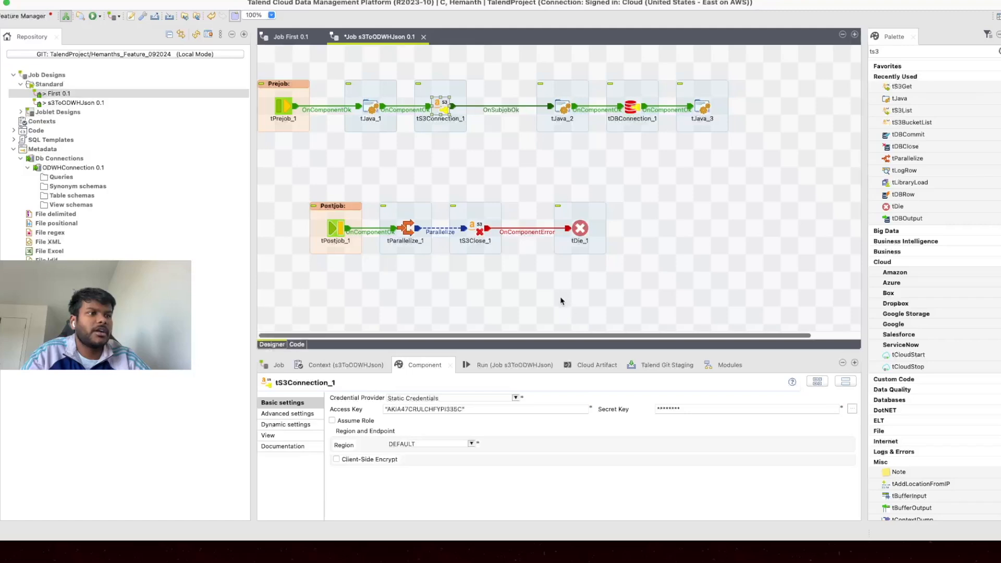
click(560, 111)
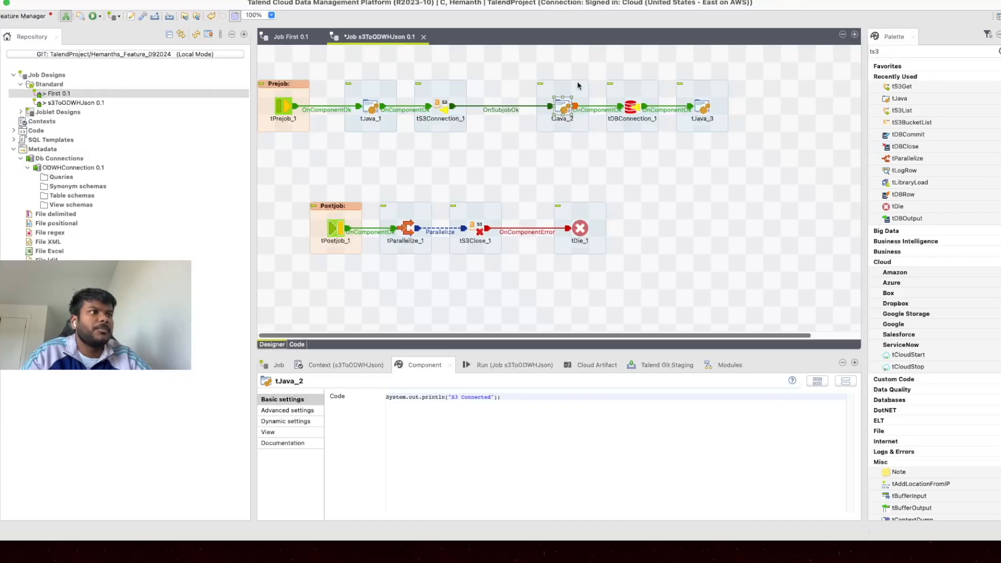
click(630, 109)
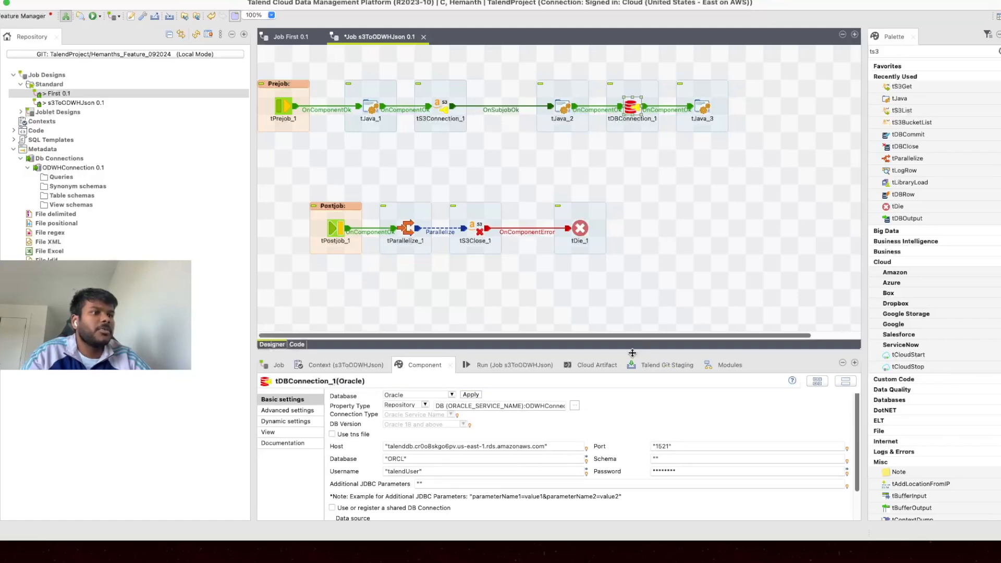
scroll(552, 425, down, 1)
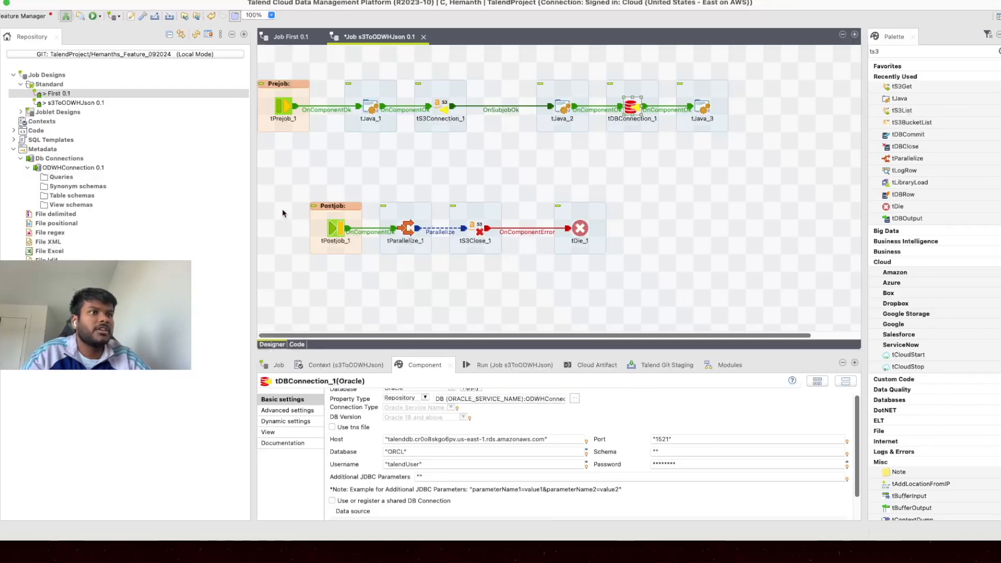
- Move the whole Postjob flow lower on the canvas and add an empty line below tJava_3's print statement
drag(278, 182, 679, 271)
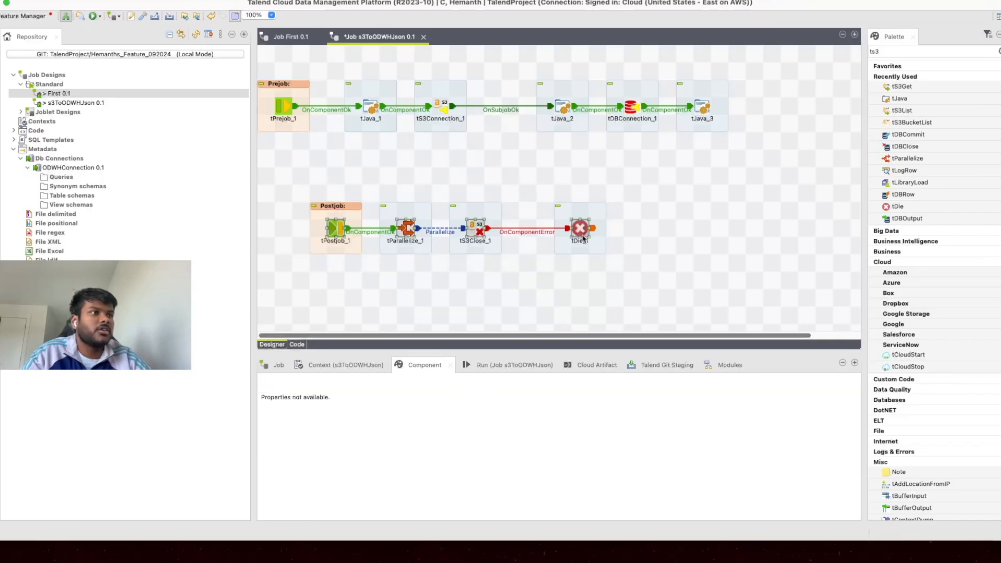
drag(583, 239, 601, 326)
click(700, 111)
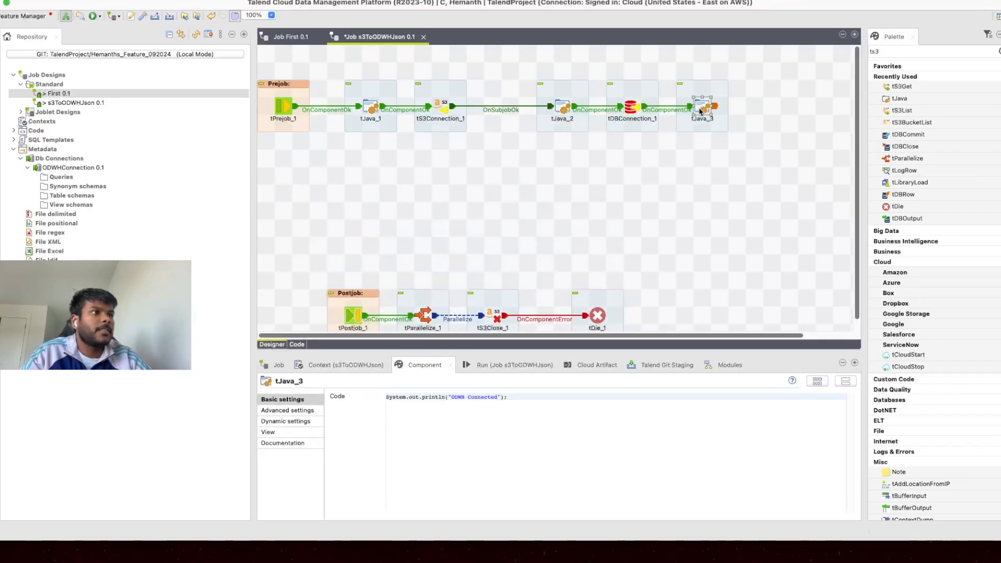
key(Return)
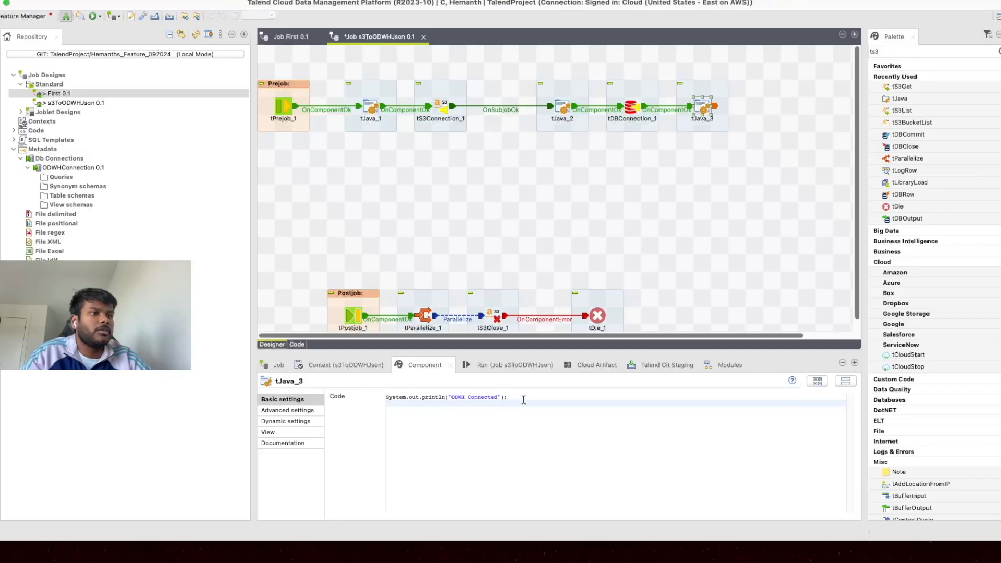
scroll(499, 172, down, 1)
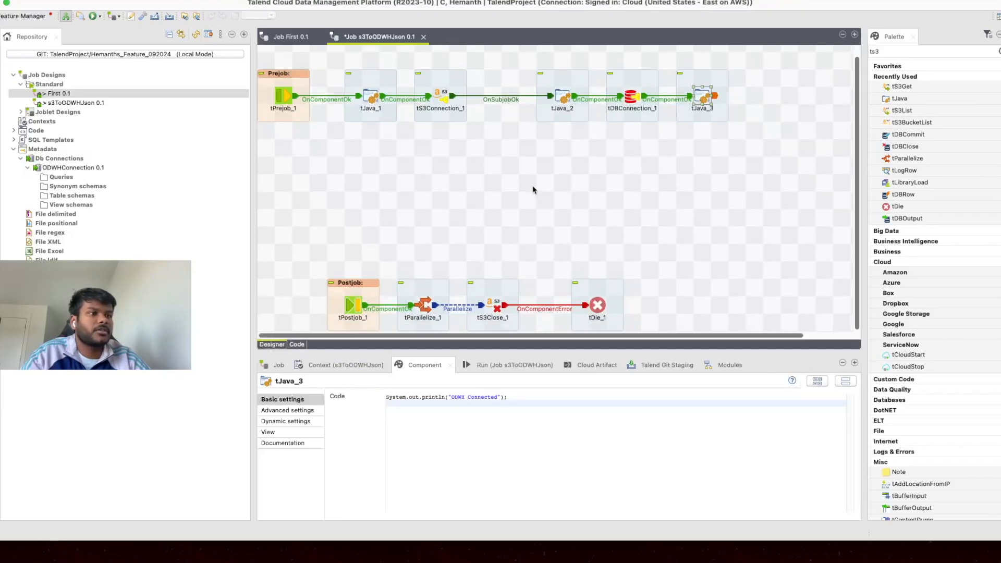
click(412, 192)
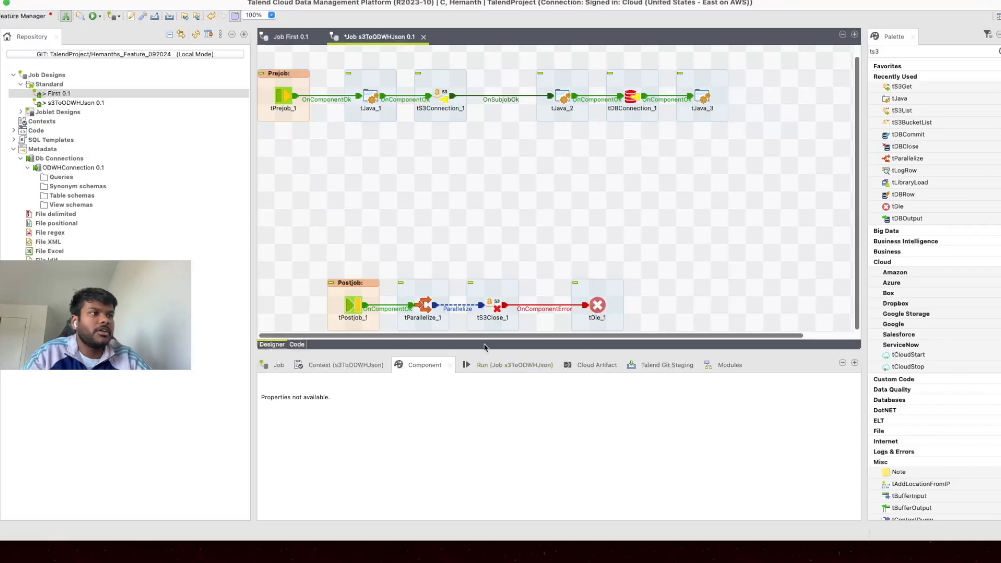
- Run the s3ToODWHJson job and check its console output for the start and connection messages
drag(264, 256, 655, 331)
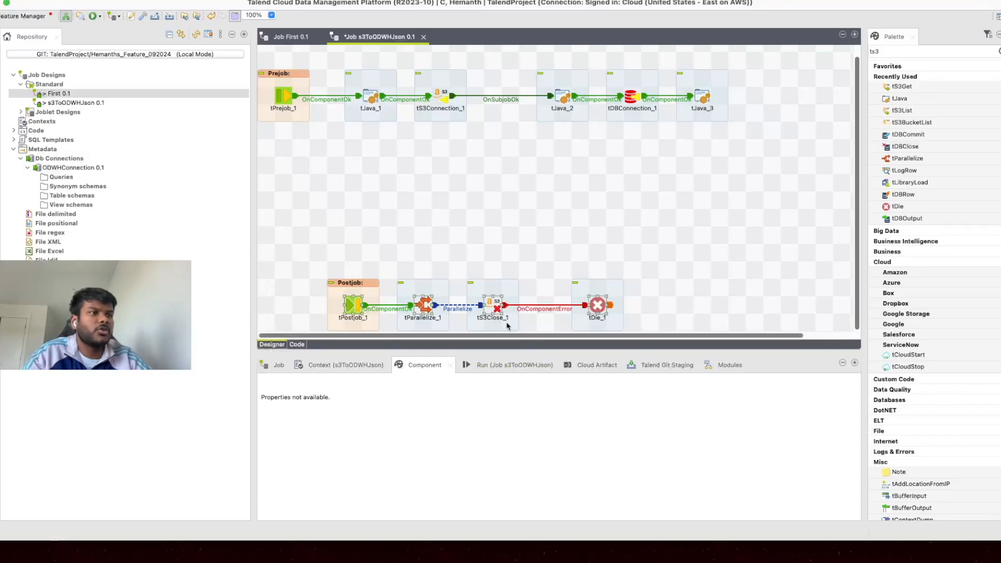
click(511, 364)
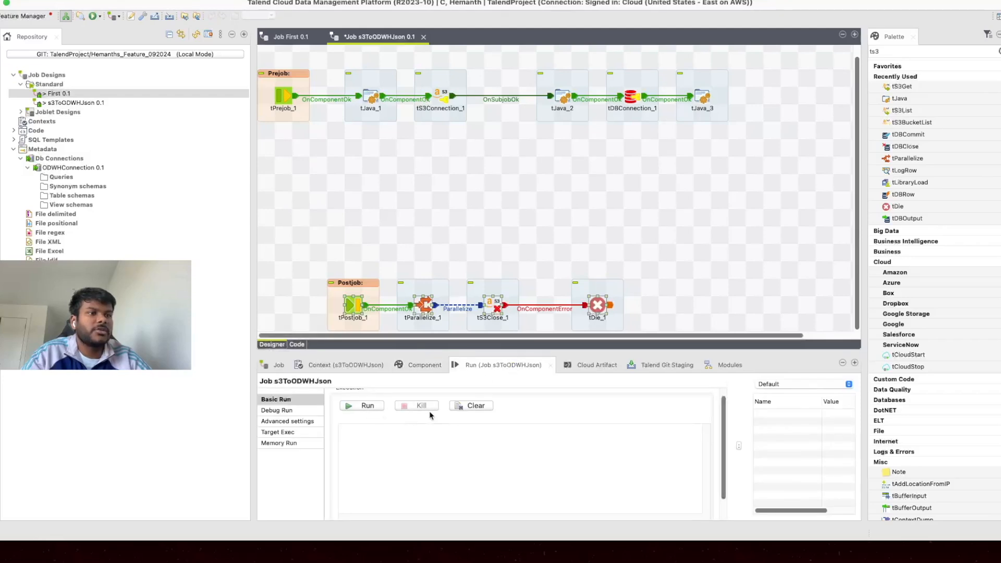
key(F6)
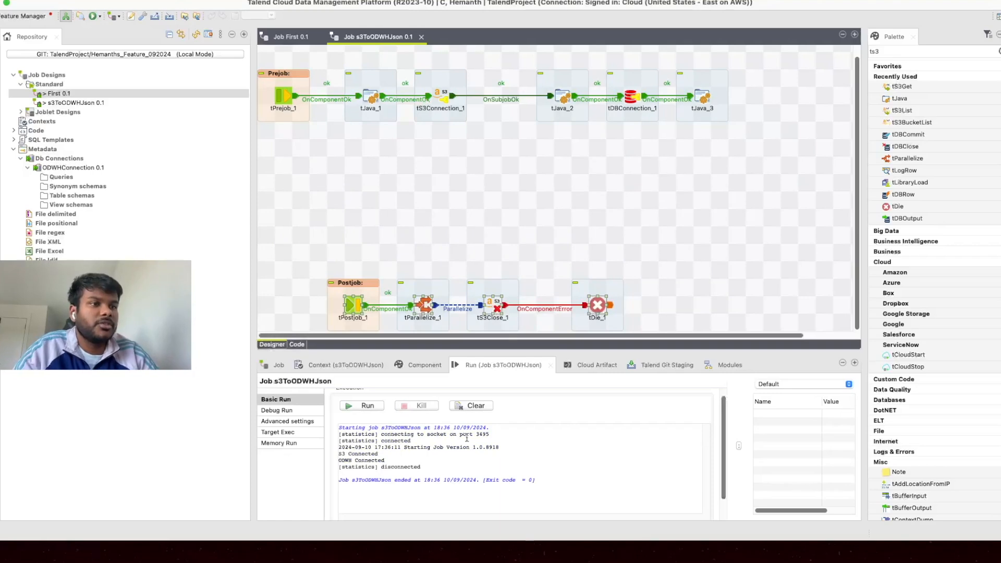
drag(385, 461, 316, 448)
click(657, 200)
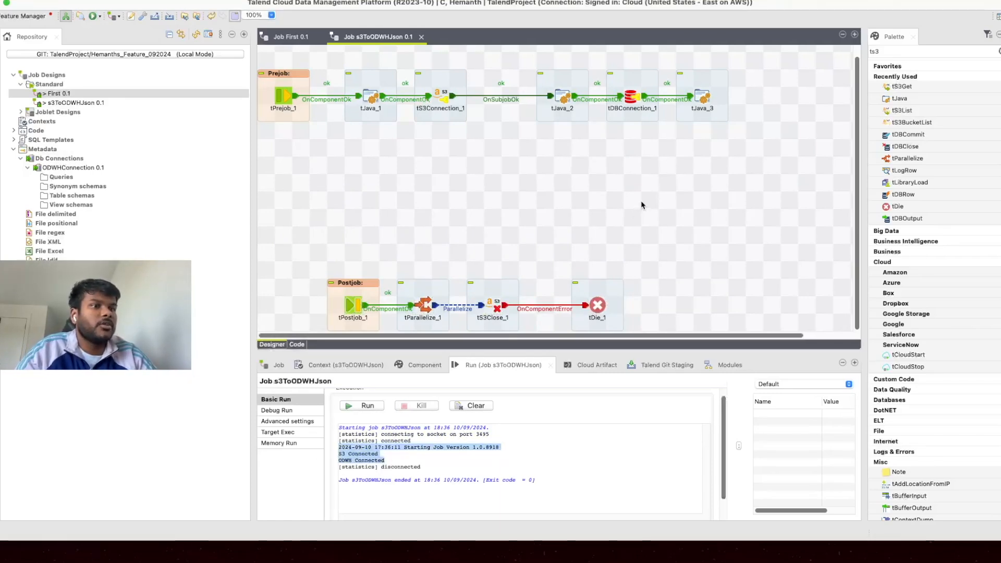
- Add a tS3List component and a tJava component beside it between the Prejob and Postjob flows
click(905, 99)
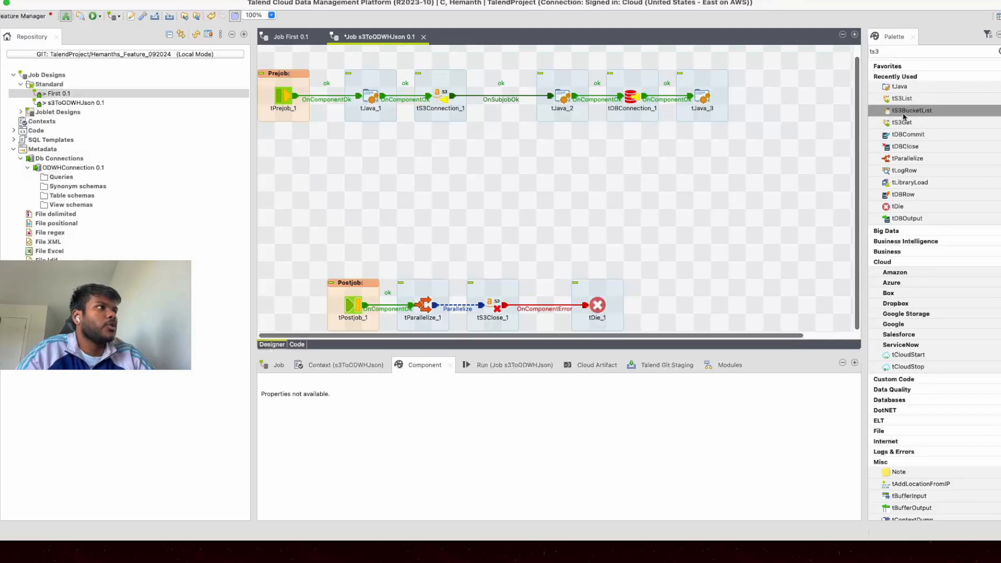
drag(912, 99, 421, 182)
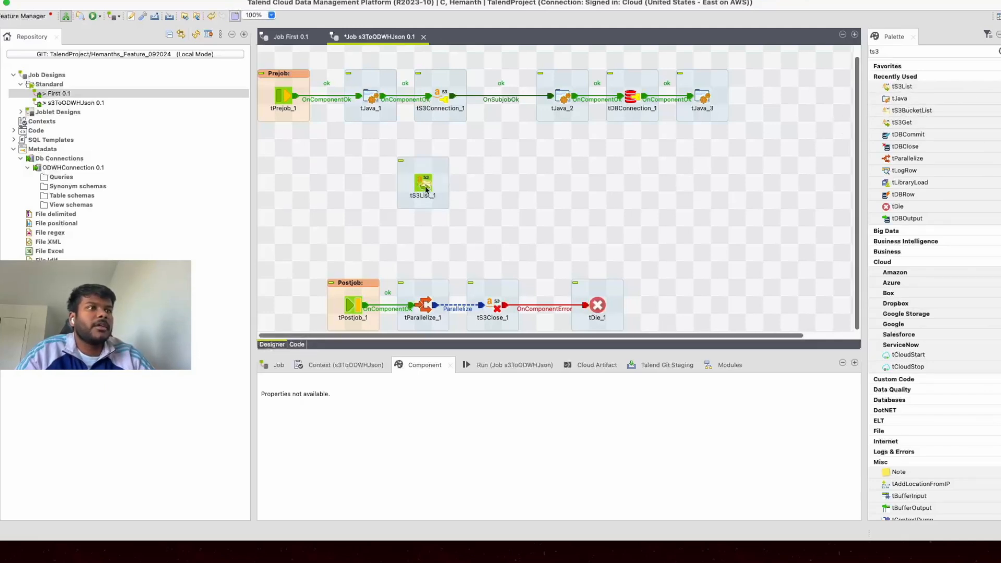
click(494, 188)
text(tjava)
key(Return)
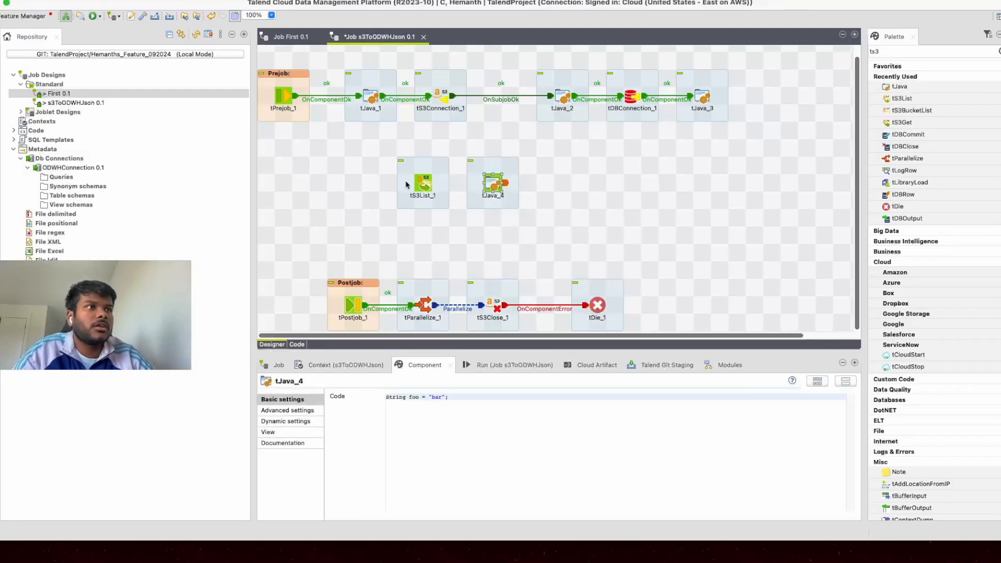
- Link tS3List_1 to tJava_4 with an On Component Ok trigger and make tS3List_1 use the existing connection tS3Connection_1
right_click(427, 183)
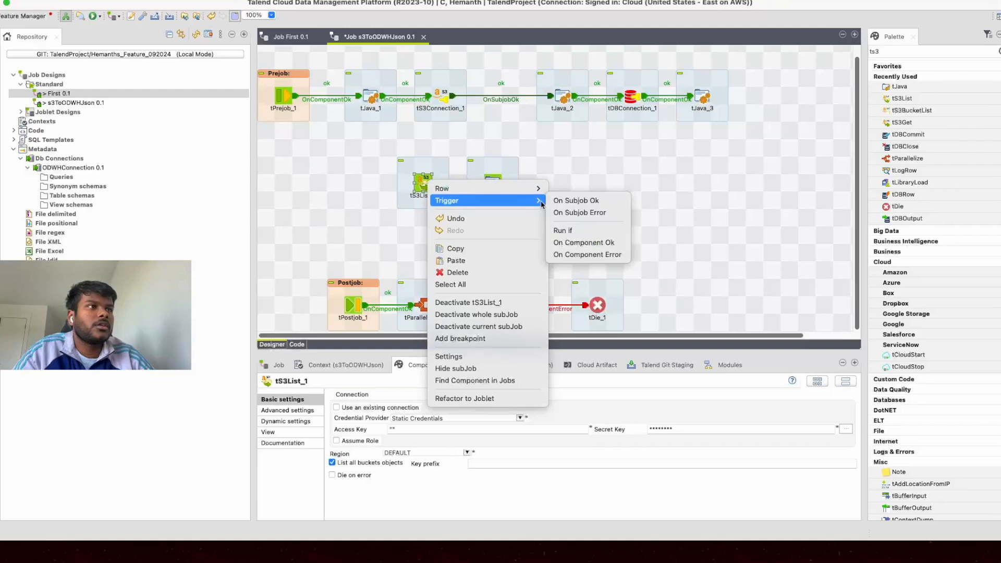
click(587, 241)
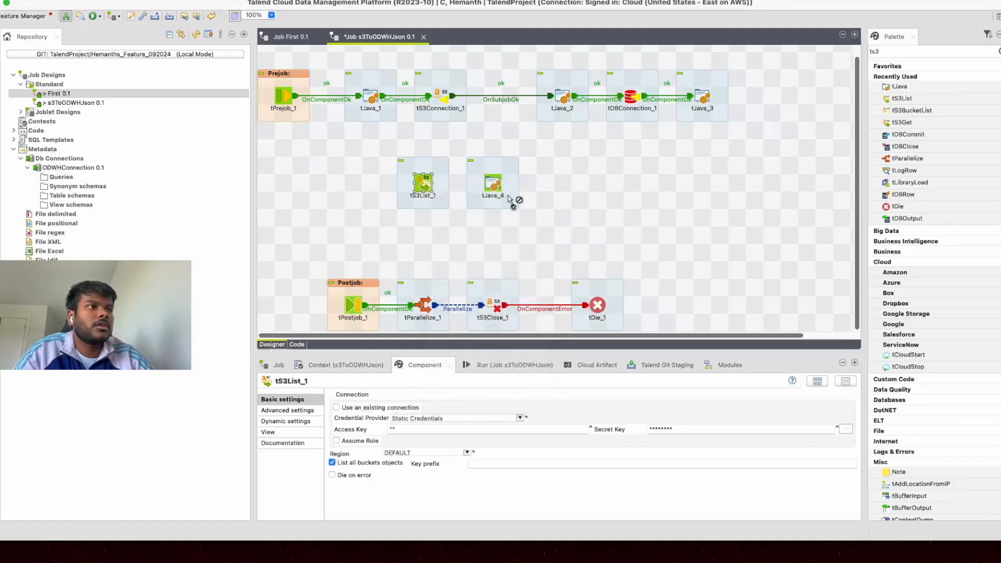
click(495, 186)
drag(495, 187, 544, 185)
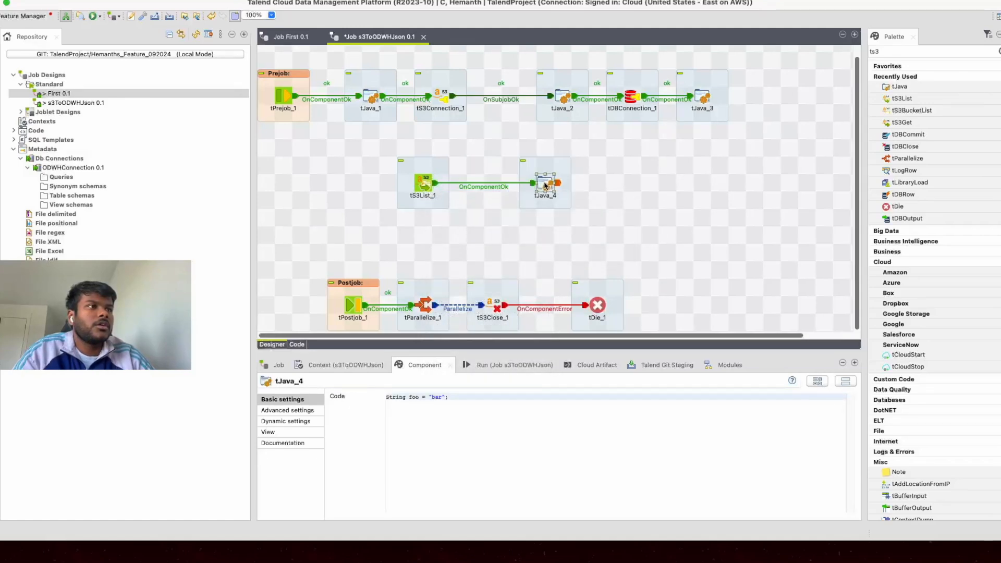
click(427, 186)
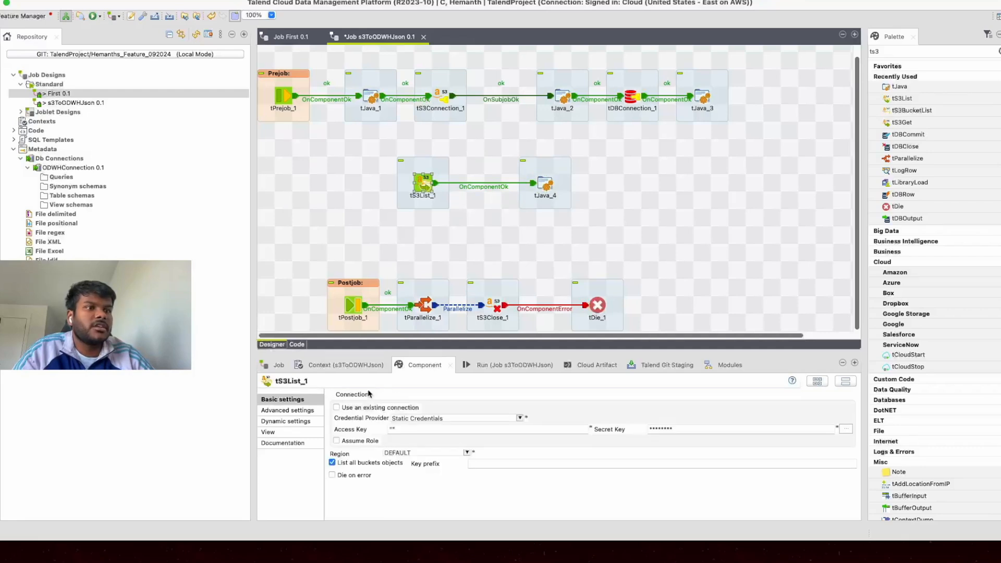
click(336, 407)
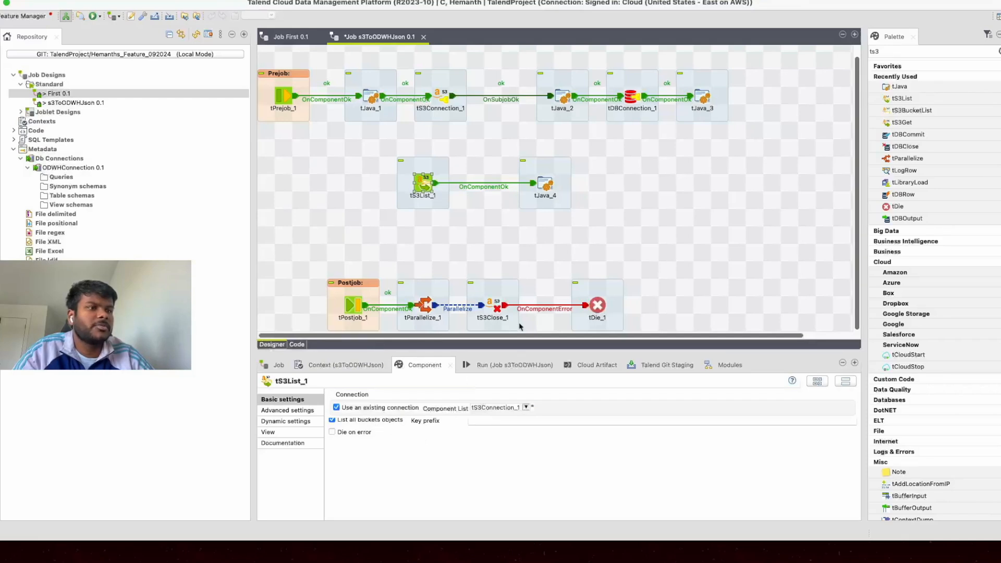
- Replace tJava_4's default code with a System.out.println statement that prints "Bucket Name: " followed by the tS3List_1.CURRENT_BUCKET variable
click(548, 183)
drag(449, 400, 384, 407)
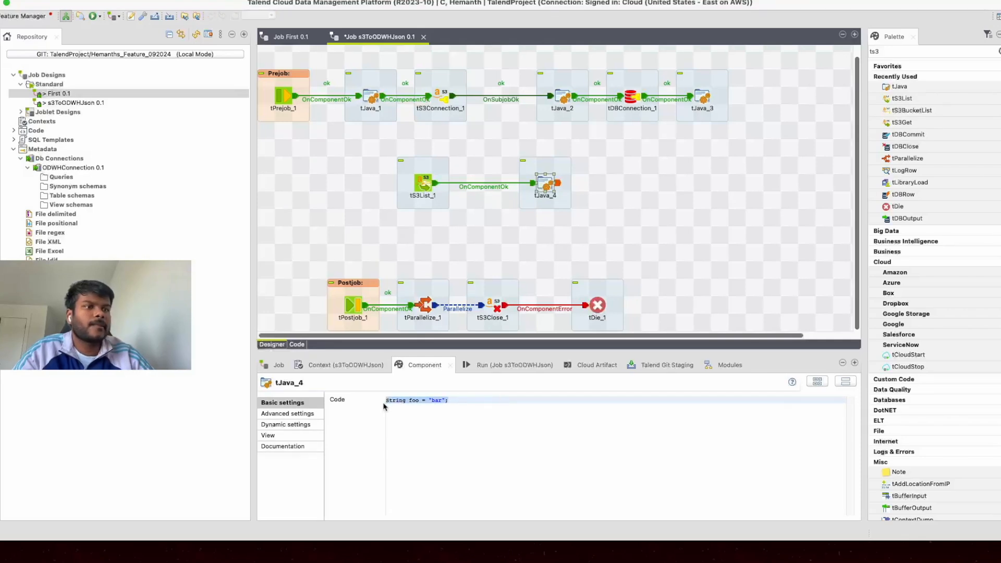
text(System.)
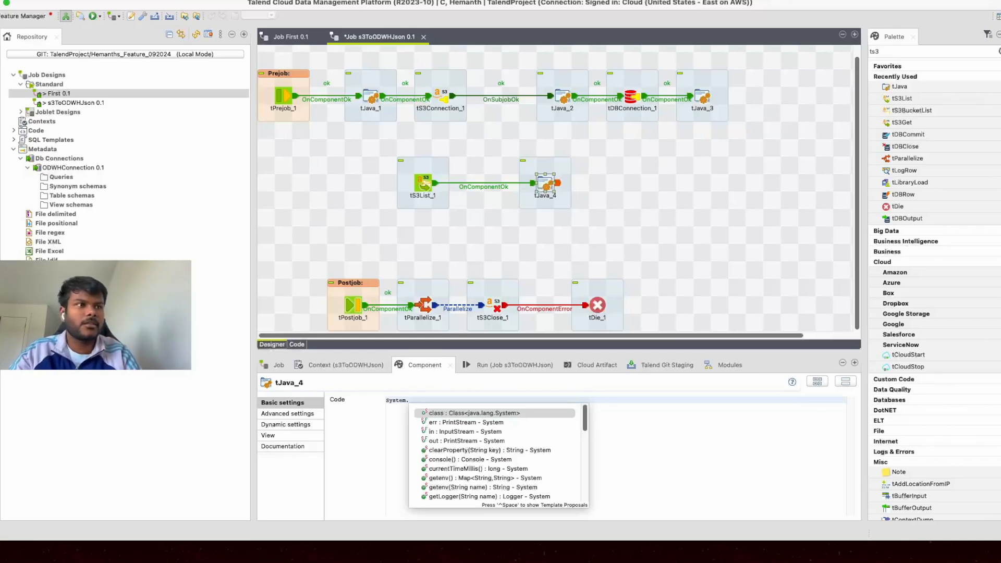
text(out.prinl)
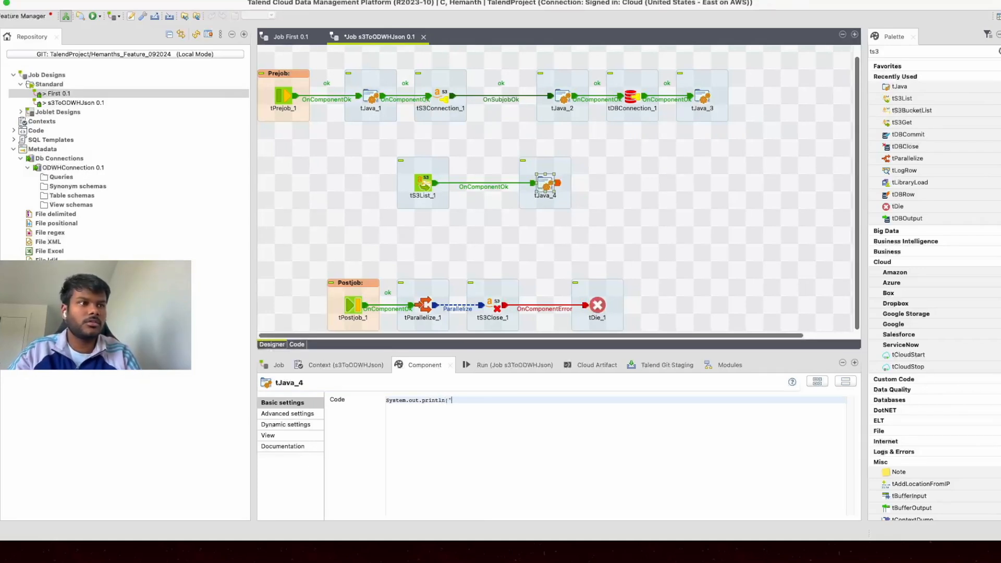
text(Bucket Name)
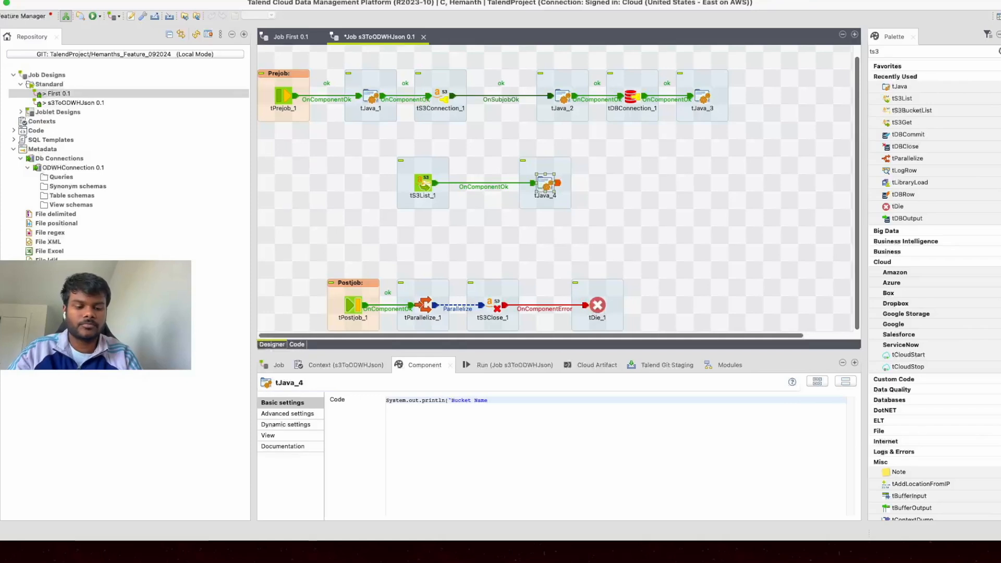
text(: )
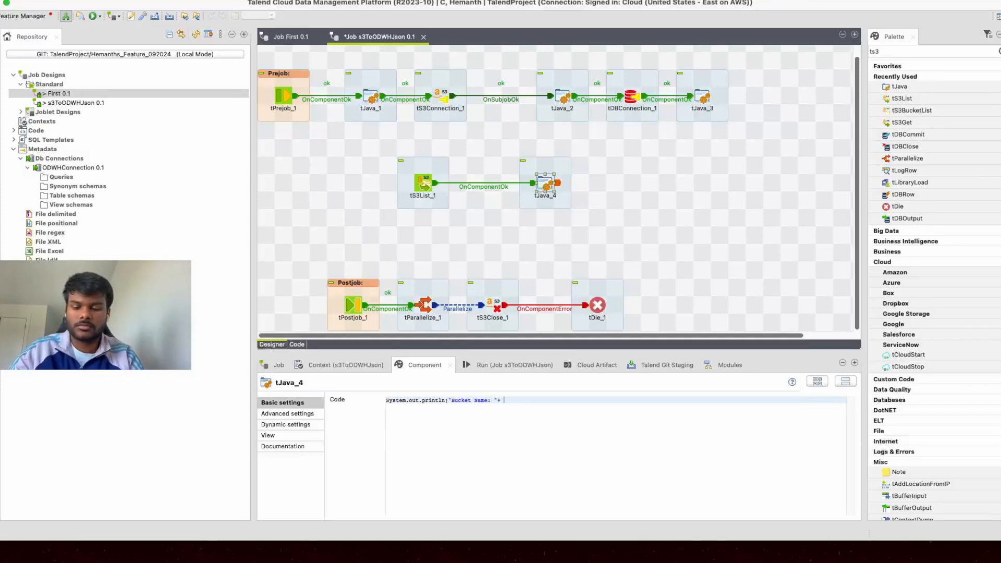
text("+)
key(ctrl+space)
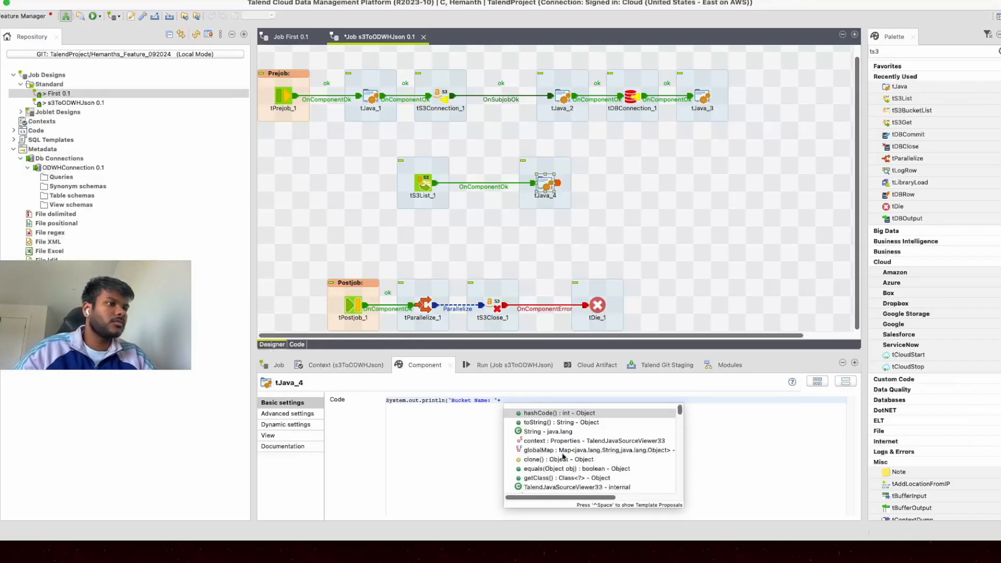
scroll(562, 454, down, 15)
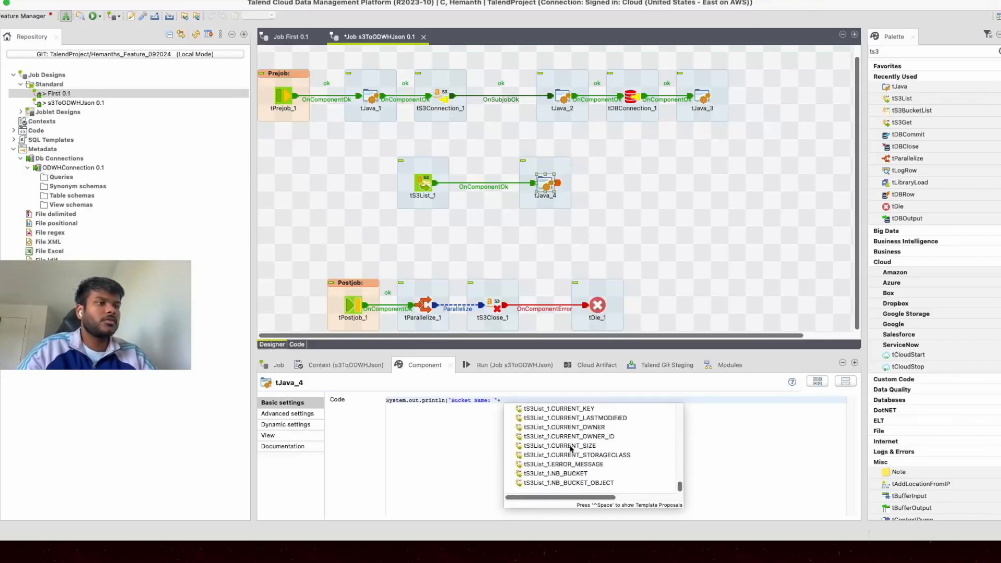
scroll(585, 413, up, 2)
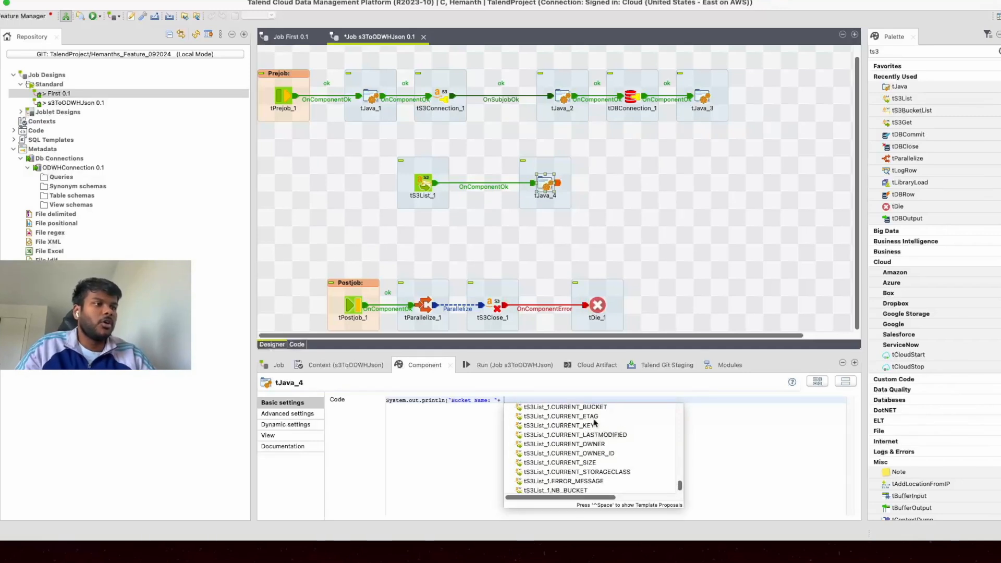
click(592, 406)
double_click(592, 406)
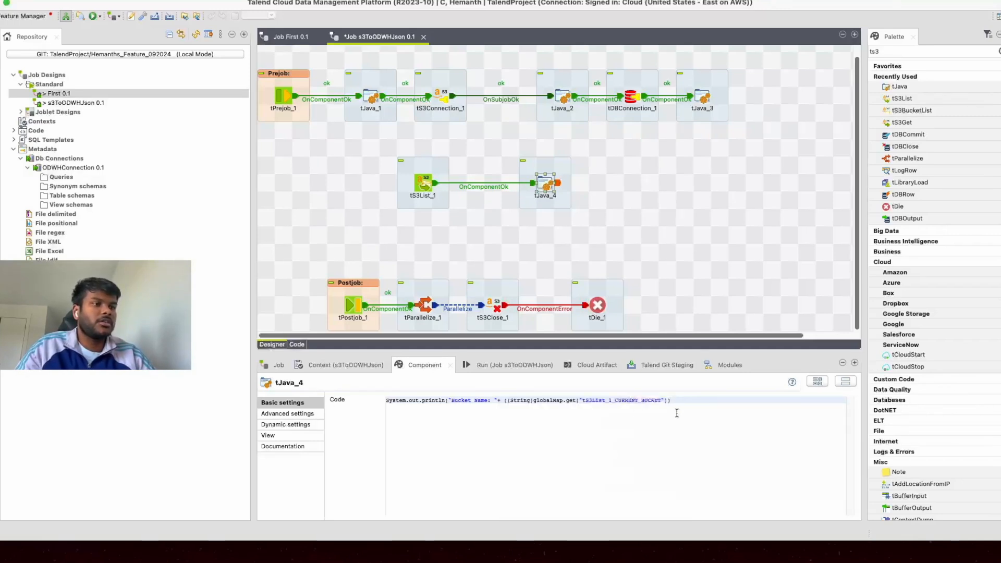
text();)
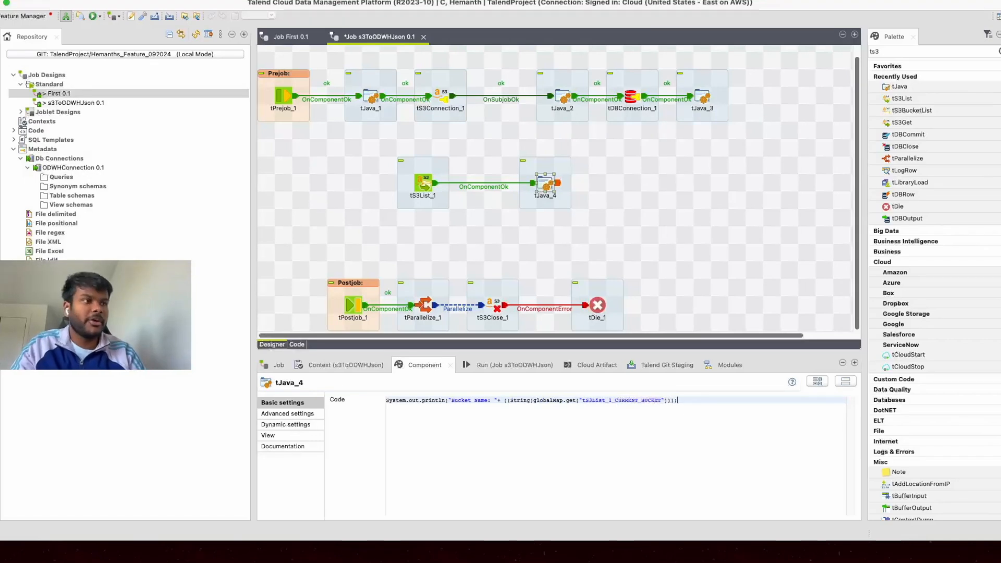
- Duplicate the print statement on a second line in tJava_4 and change its label to "Key Name: "
drag(715, 412, 348, 395)
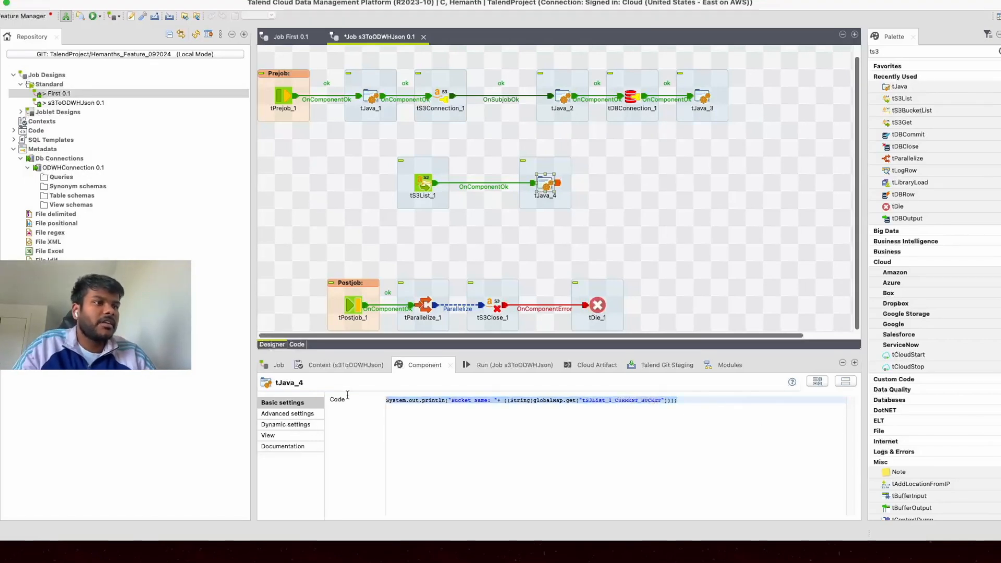
key(super+c)
click(707, 415)
key(Return)
key(super+v)
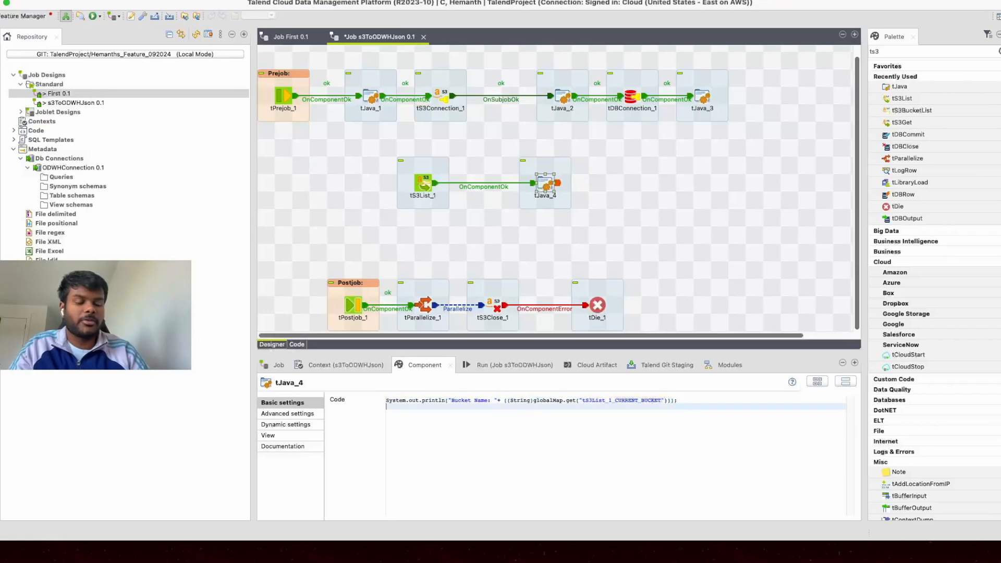
double_click(457, 407)
text(Key)
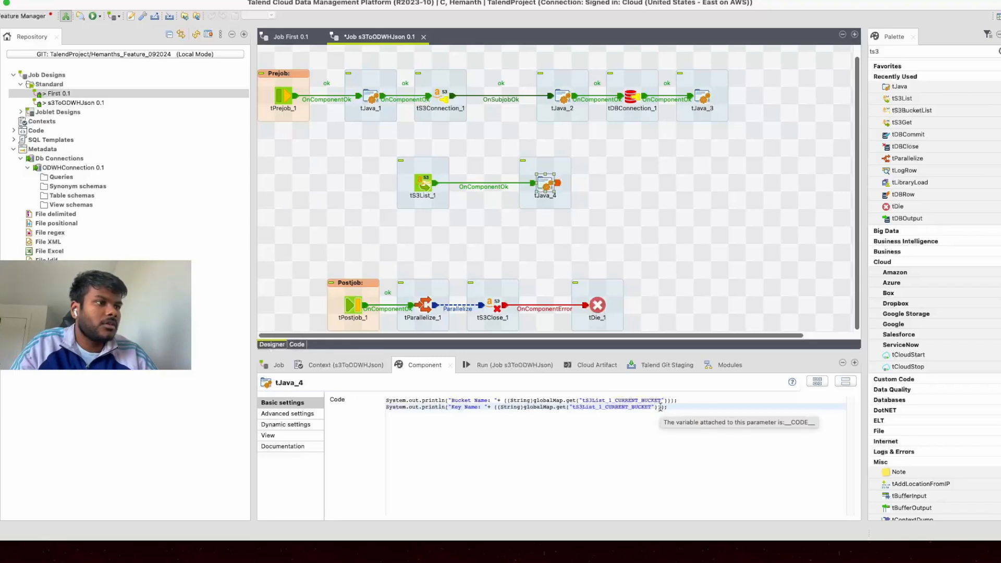
- Replace the bucket variable in the "Key Name: " print statement with tS3List_1.CURRENT_KEY
drag(661, 408, 494, 407)
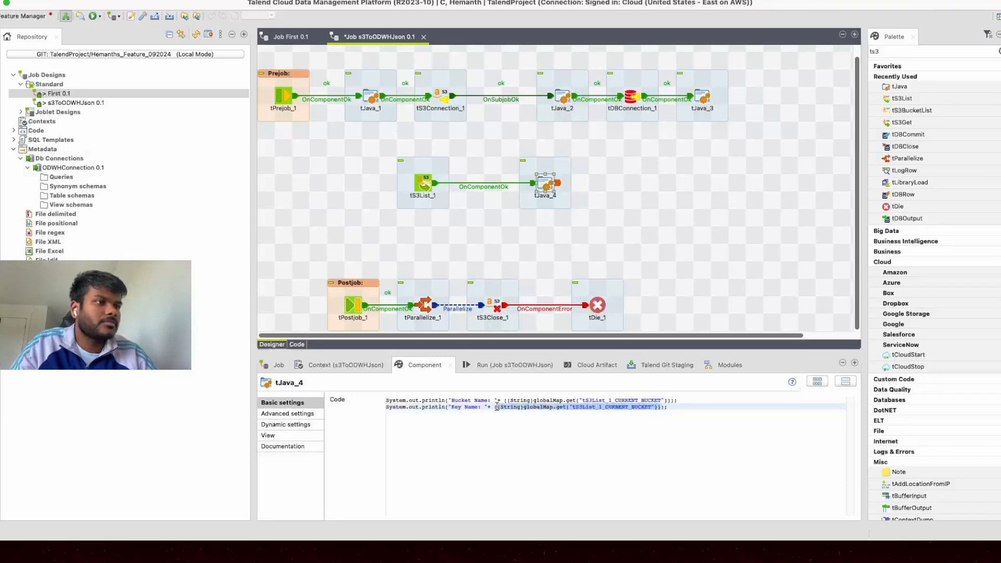
key(BackSpace)
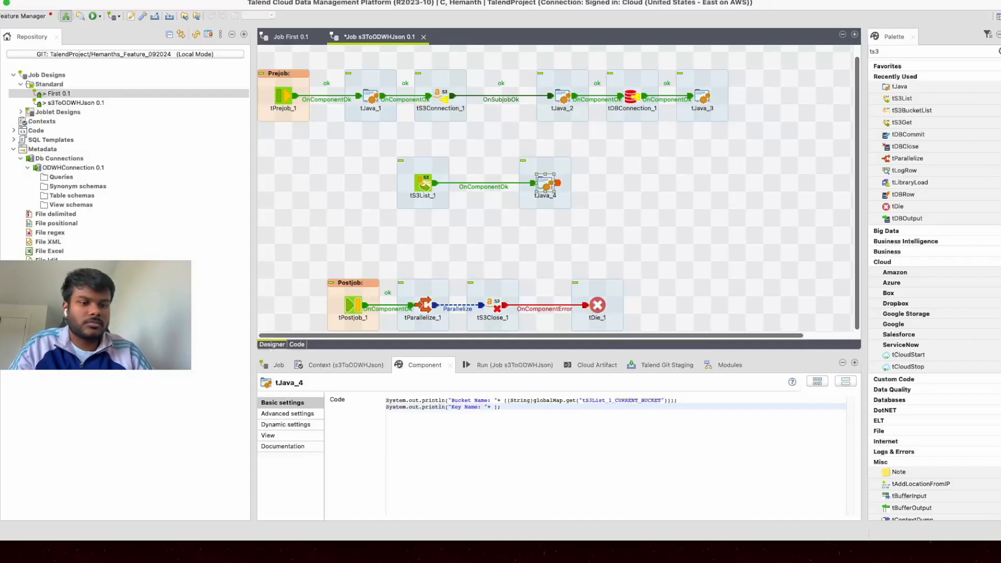
key(ctrl+space)
scroll(577, 457, down, 10)
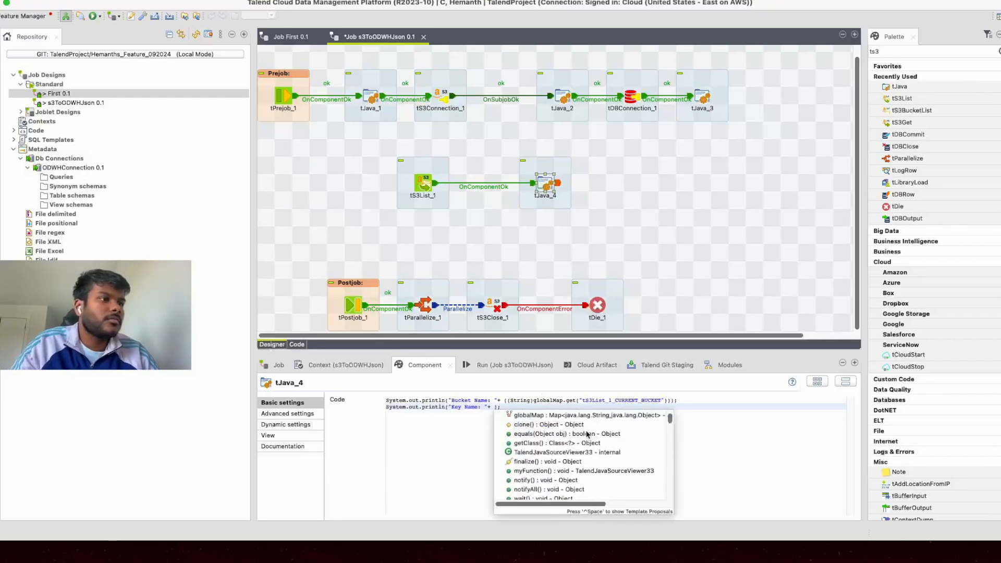
scroll(577, 458, down, 5)
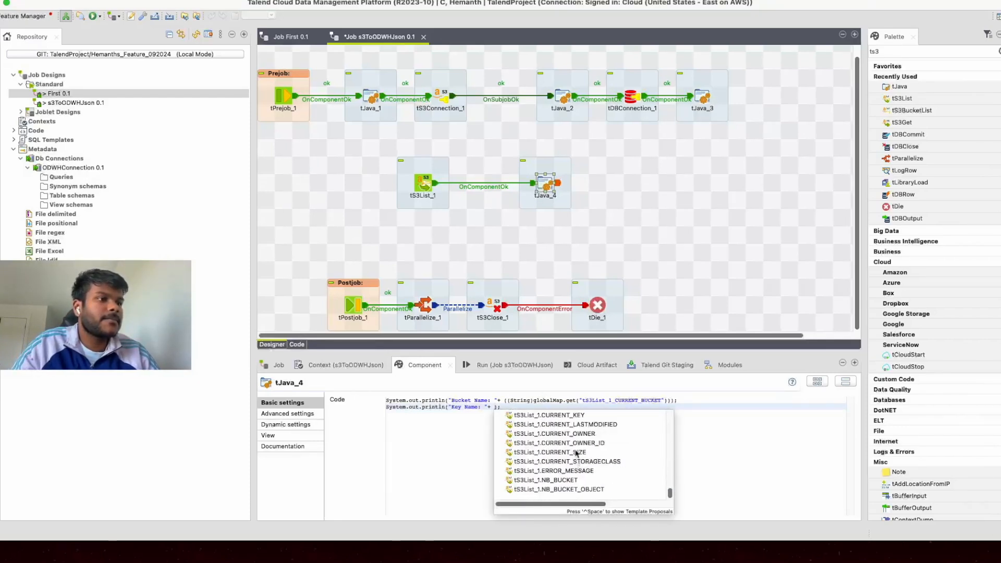
double_click(572, 416)
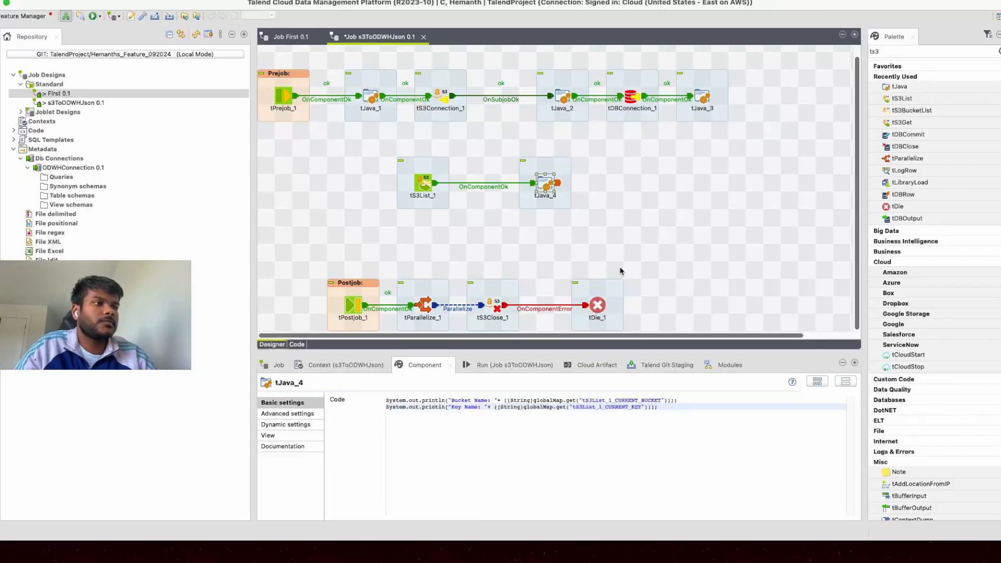
- Save and run the s3ToODWHJson job, and check the bucket name and key name in its console output
key(ctrl+s)
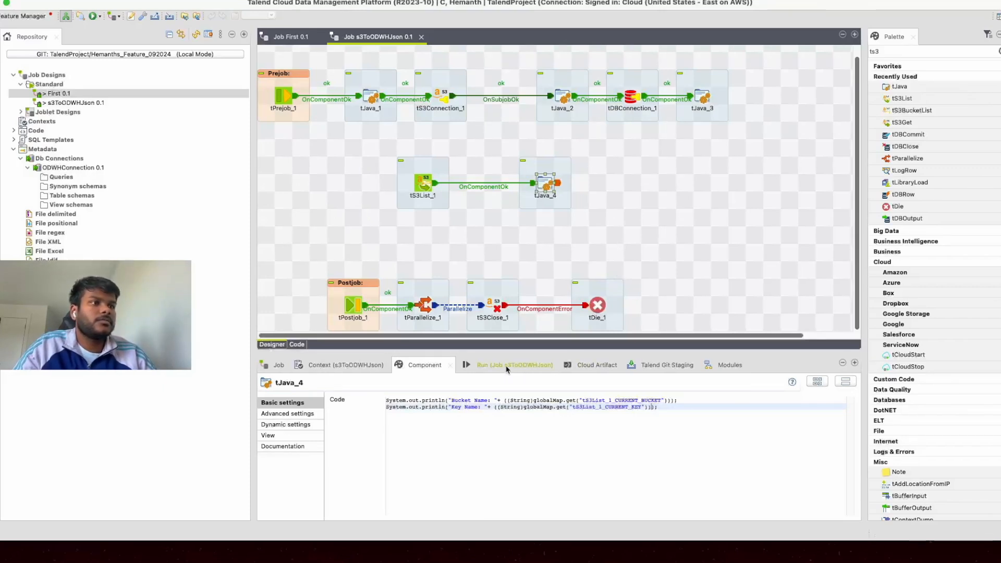
click(506, 365)
click(358, 408)
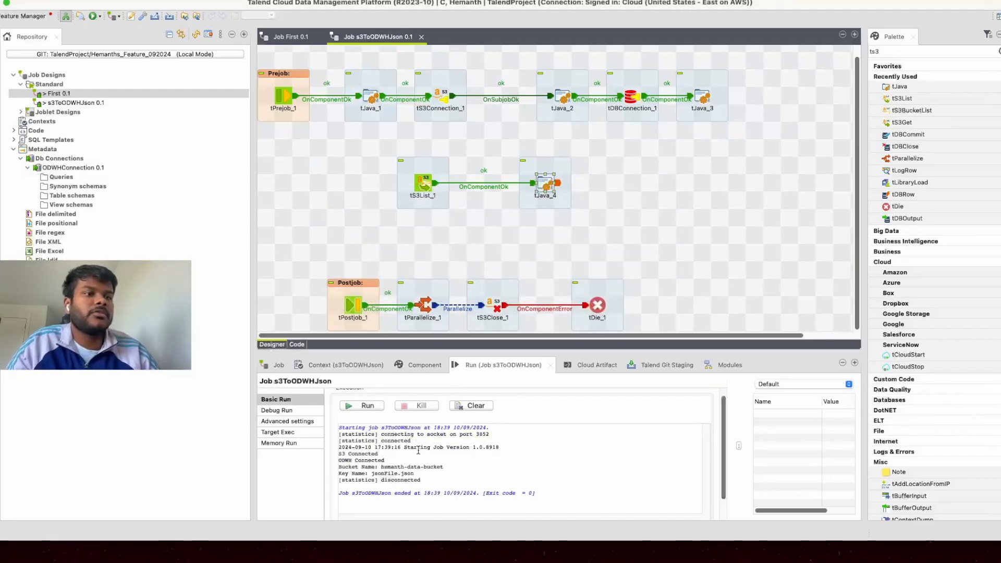
drag(377, 466, 462, 466)
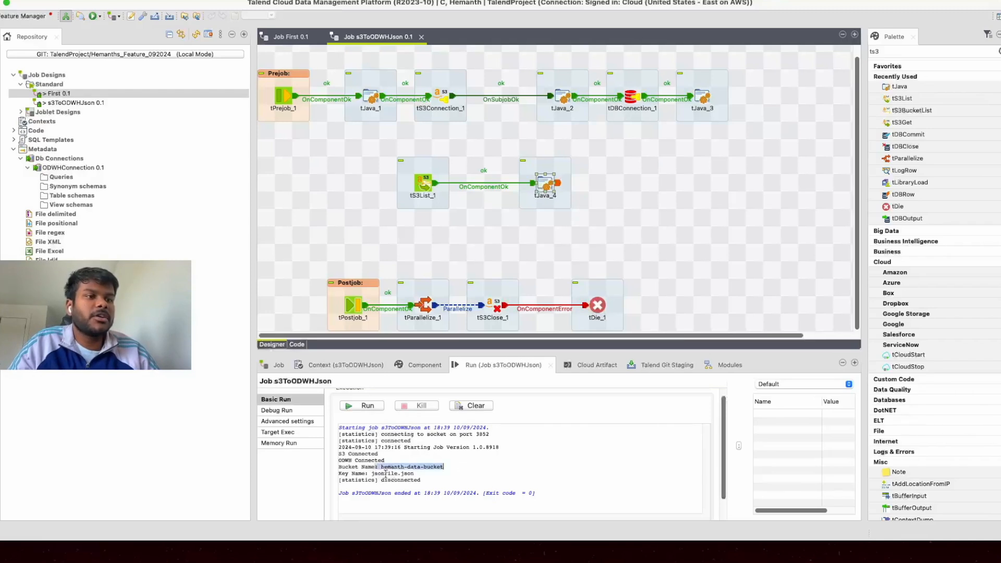
drag(371, 473, 414, 473)
- Move tS3List_1 and tJava_4 up so they sit in one row directly beneath the Prejob flow
click(504, 196)
drag(419, 188, 418, 153)
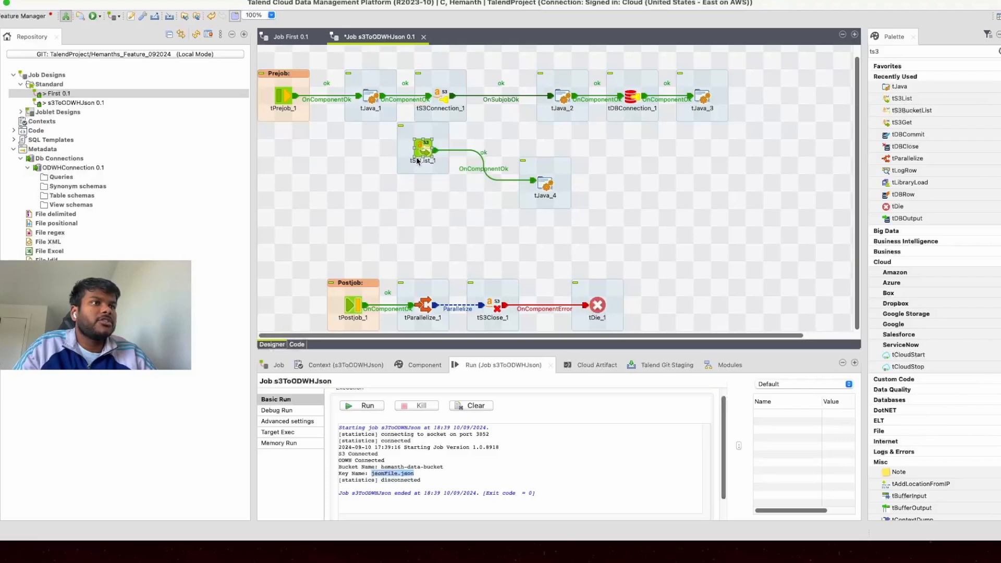
drag(545, 185, 545, 150)
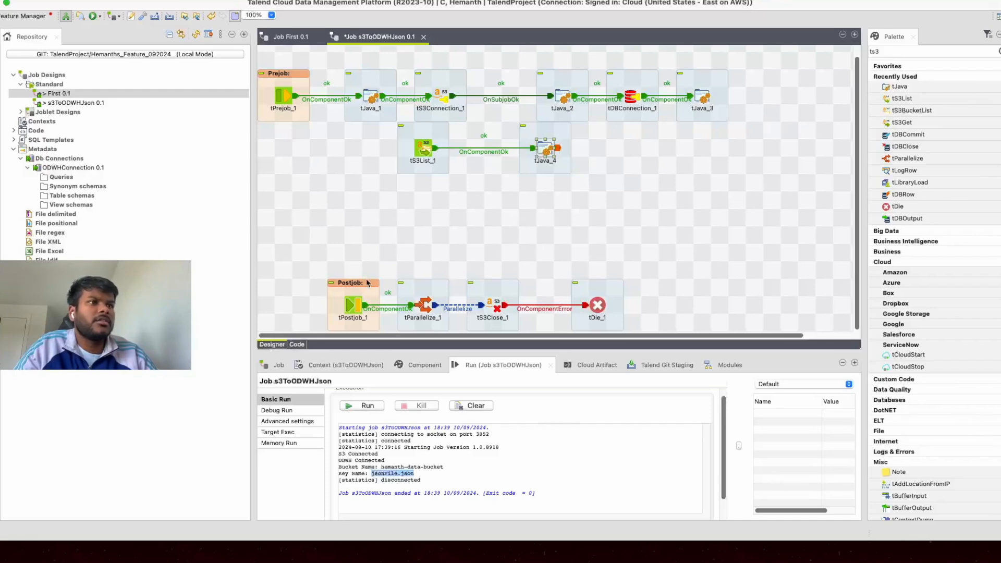
click(427, 210)
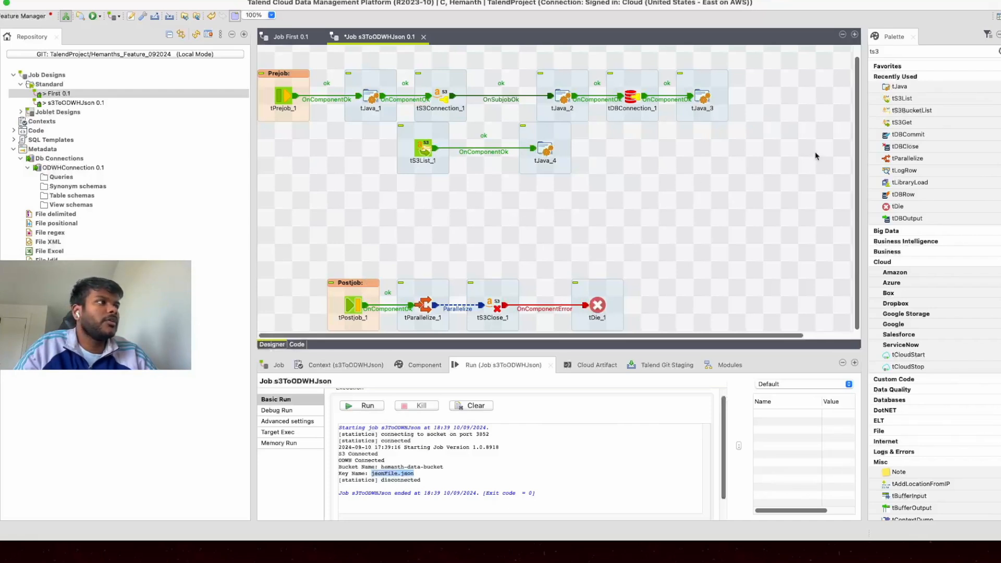
- Add a tS3Get component below tS3List_1 and move the Postjob flow farther down the canvas
click(912, 124)
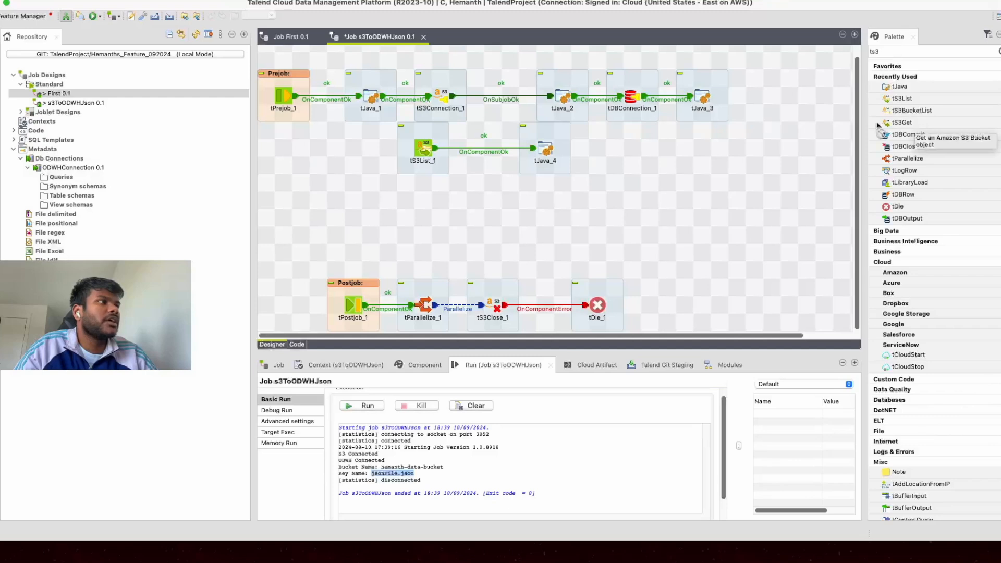
click(424, 207)
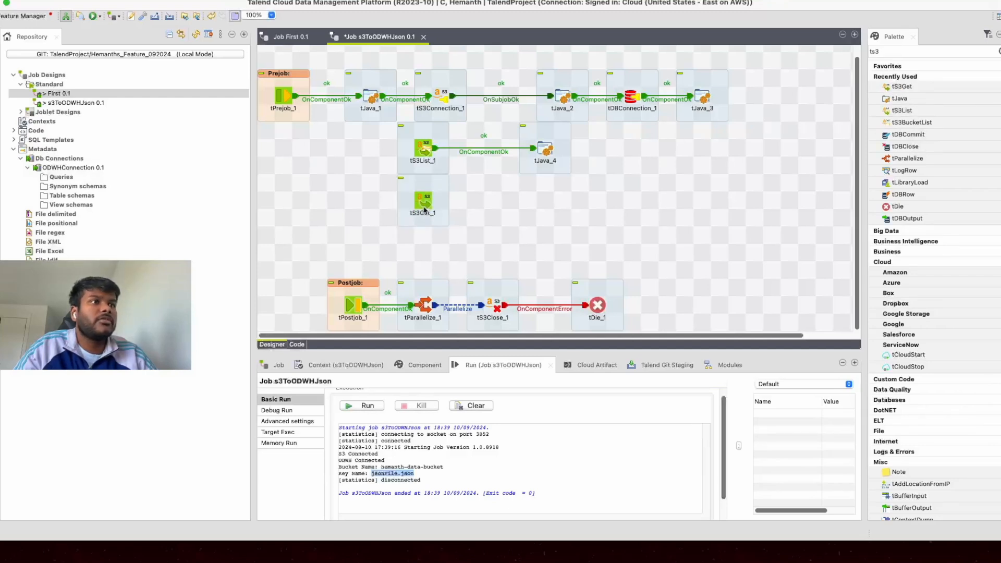
drag(307, 260, 613, 457)
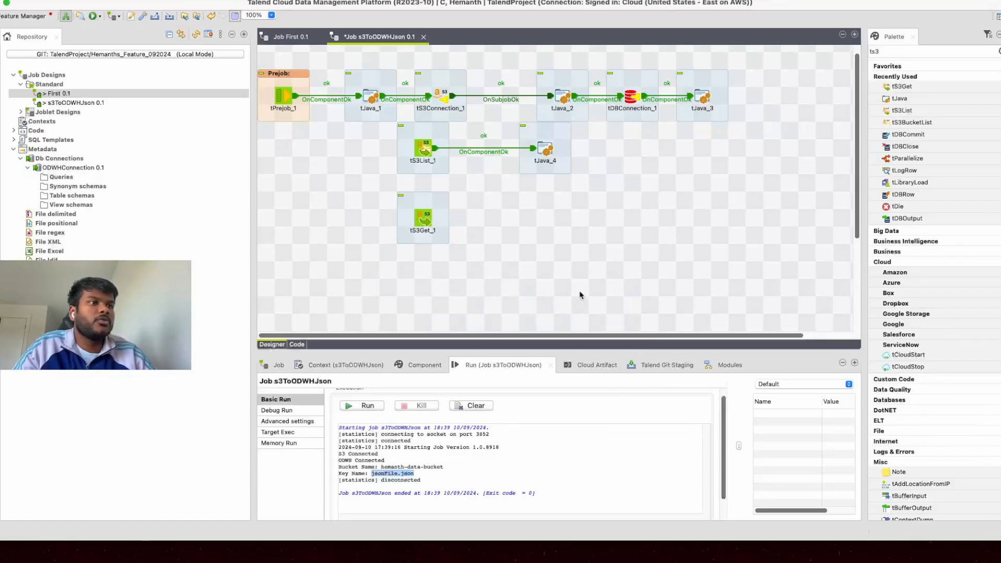
- Move tS3Get_1, tS3List_1 and tJava_4 farther left and slightly lower below the Prejob flow, keeping tS3Get_1 directly beneath tS3List_1
scroll(550, 259, down, 3)
scroll(550, 259, up, 3)
drag(417, 141, 348, 176)
drag(423, 82, 353, 96)
drag(530, 99, 513, 116)
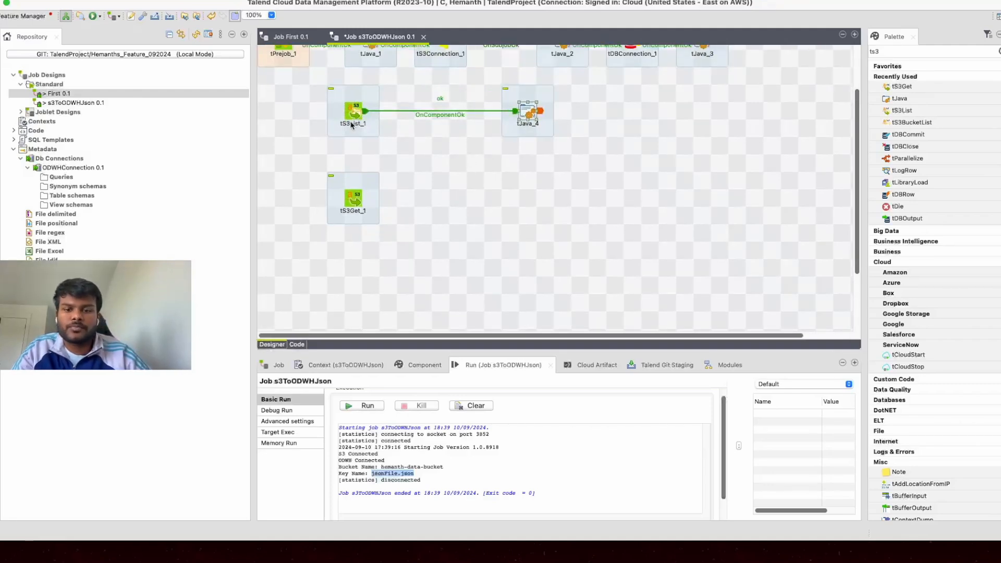
key(Right)
click(366, 133)
right_click(361, 131)
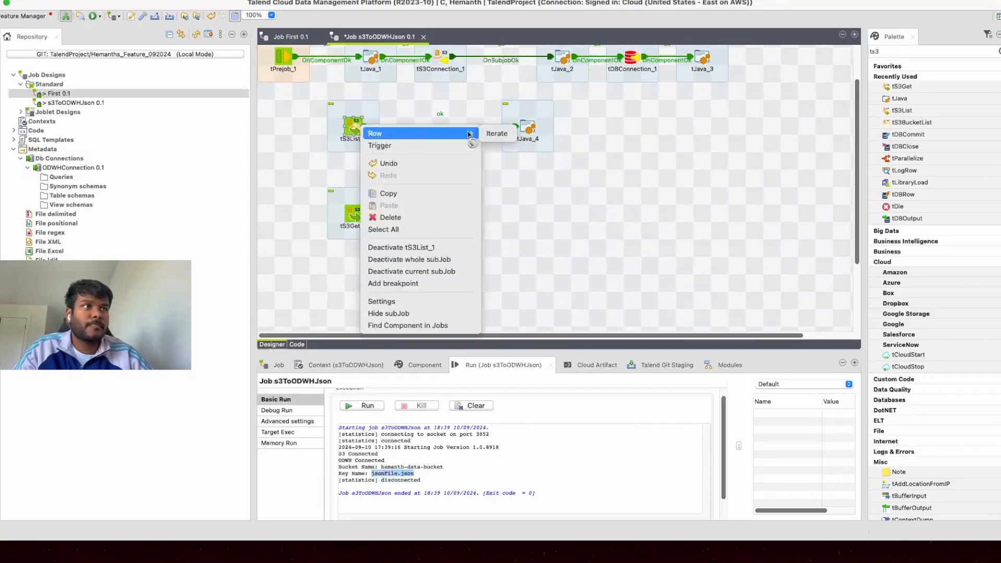
mouse_move(458, 146)
click(522, 188)
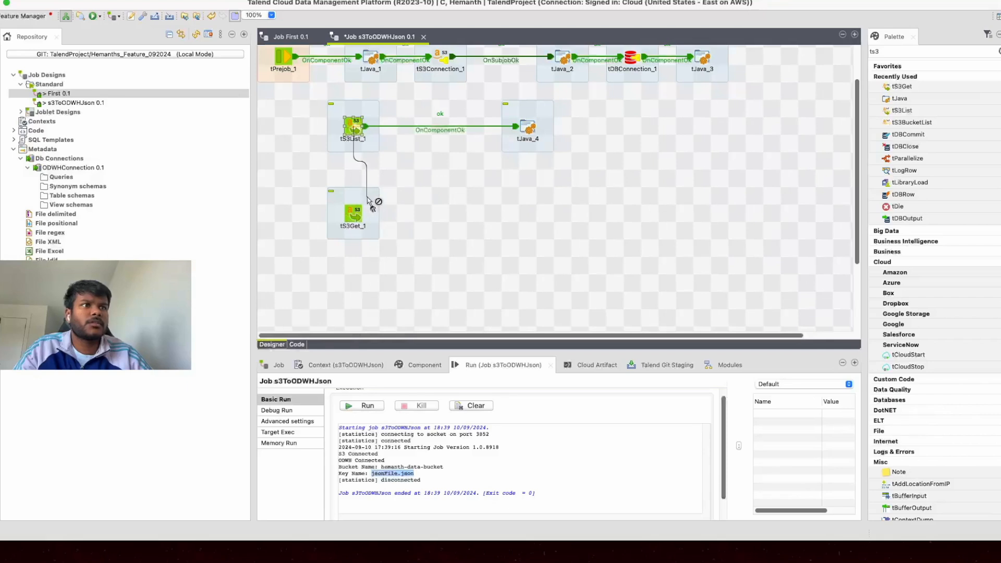
- Connect tS3List_1 to tS3Get_1 with an OnSubjobOk trigger
right_click(359, 131)
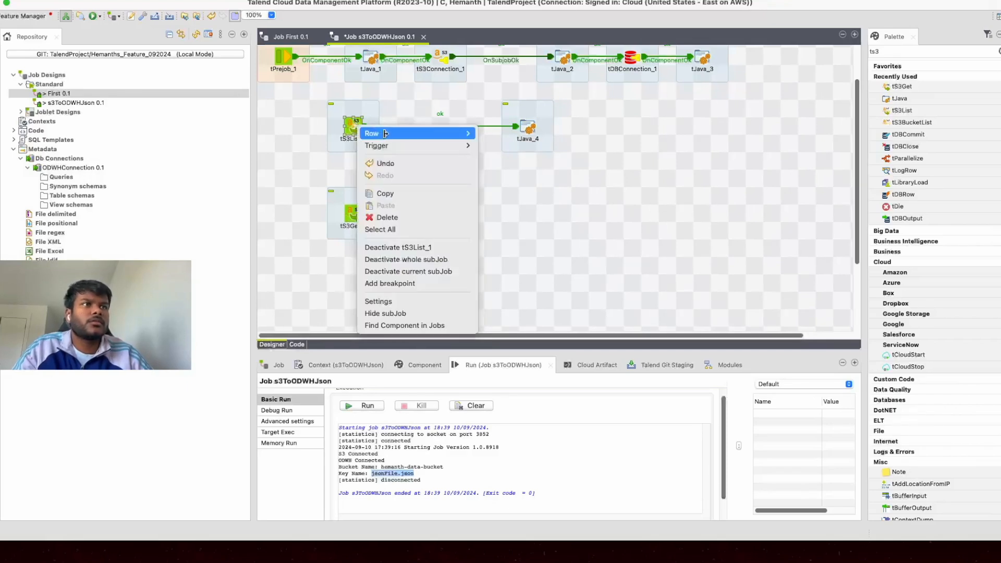
mouse_move(450, 150)
click(505, 145)
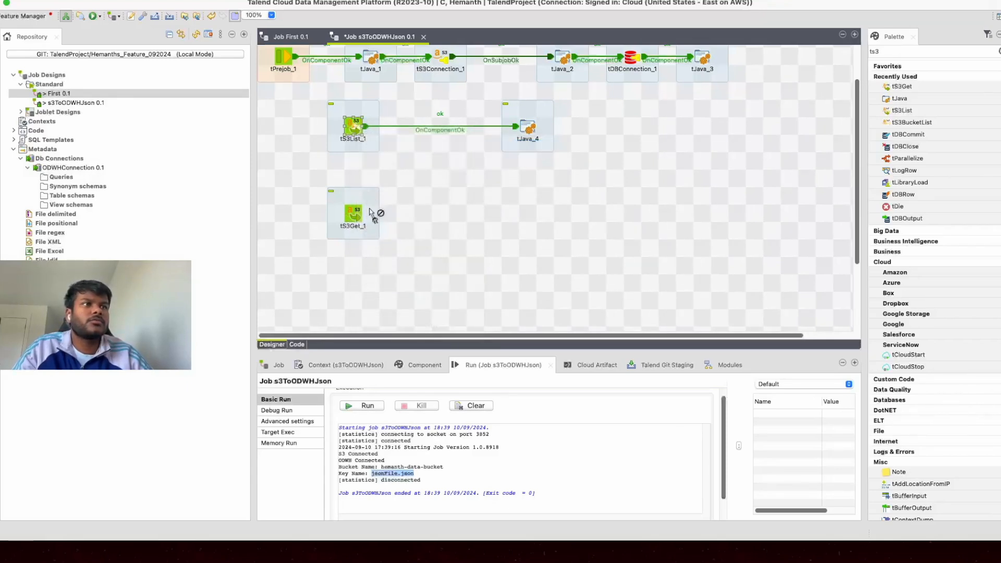
click(365, 219)
click(358, 222)
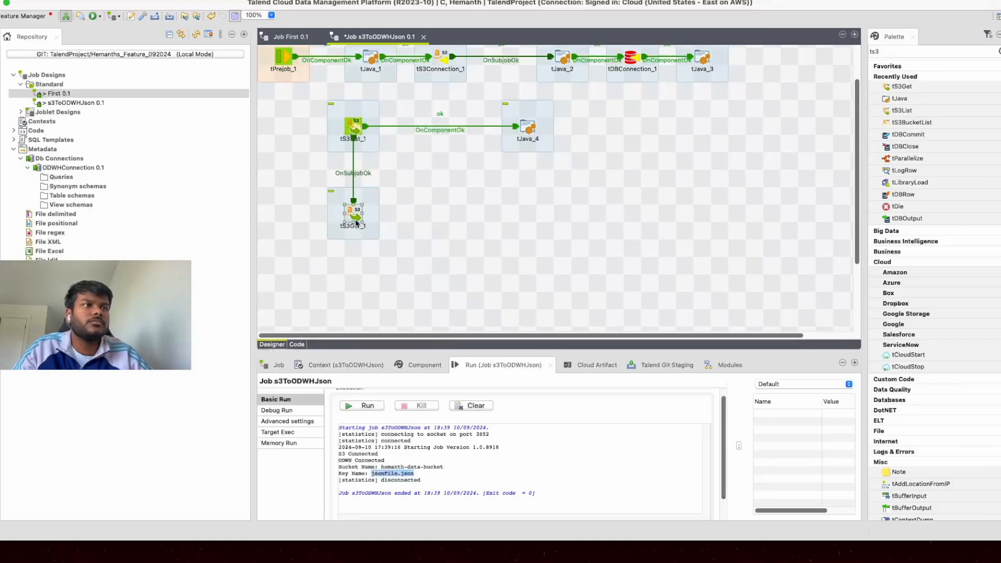
- Make tS3Get_1 use the existing connection tS3Connection_1 and set its bucket to the bucket name copied from the job's console output
click(425, 364)
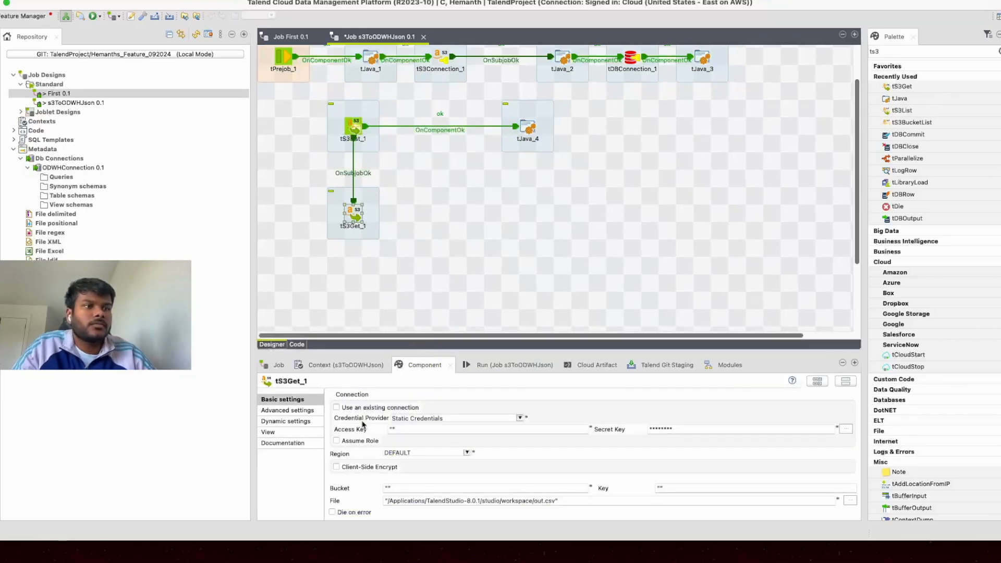
click(336, 407)
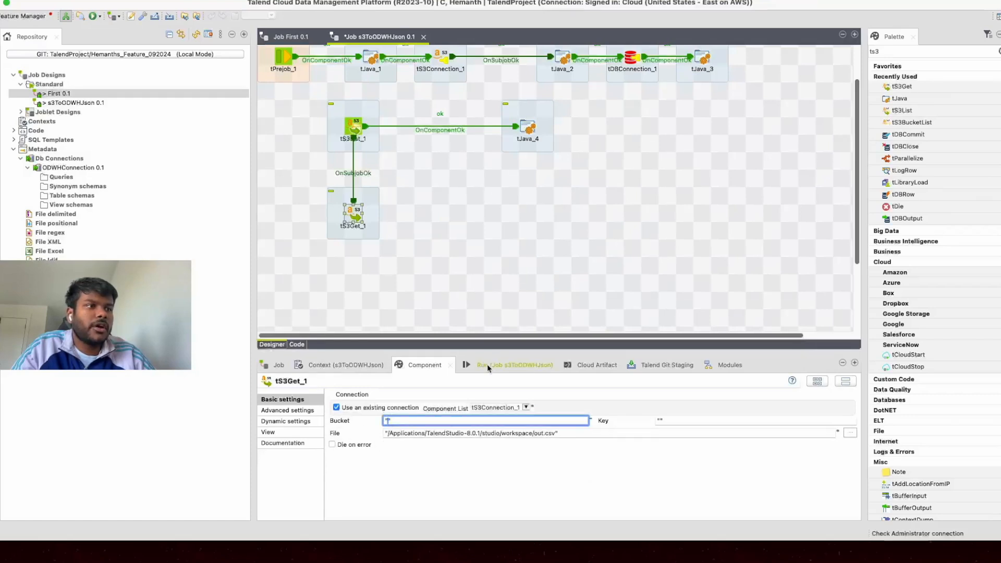
click(490, 366)
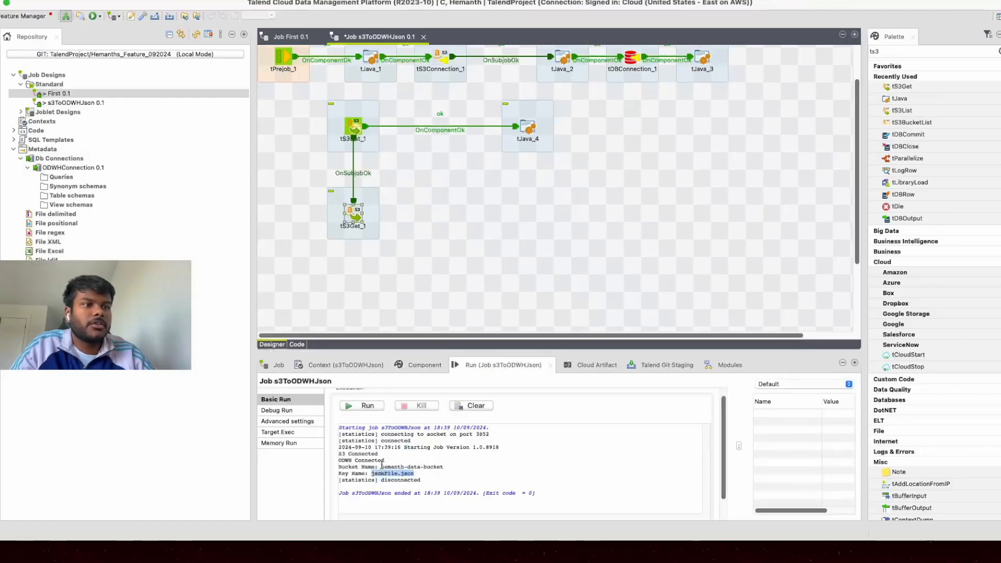
drag(381, 466, 444, 467)
key(super+c)
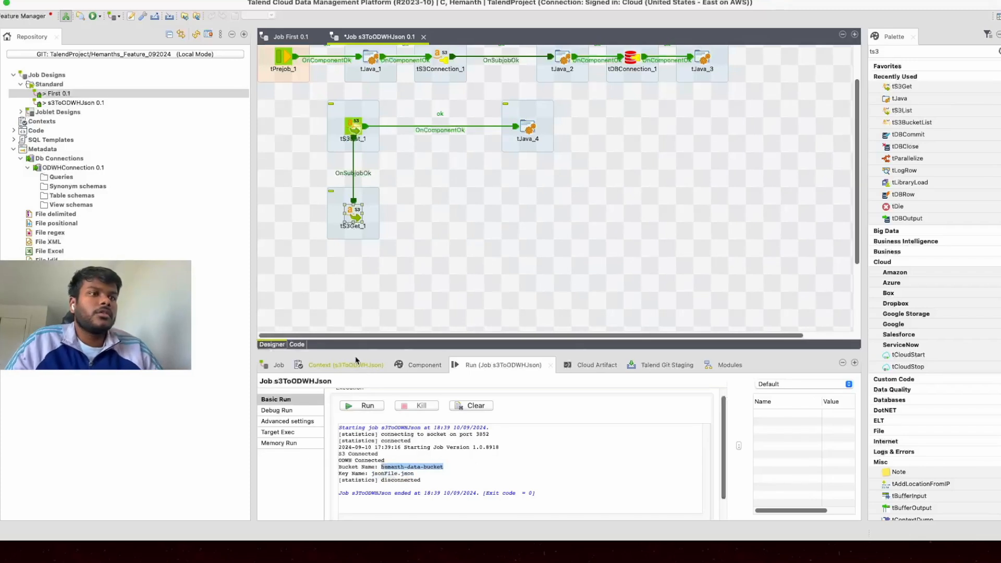
click(420, 365)
click(387, 420)
key(super+v)
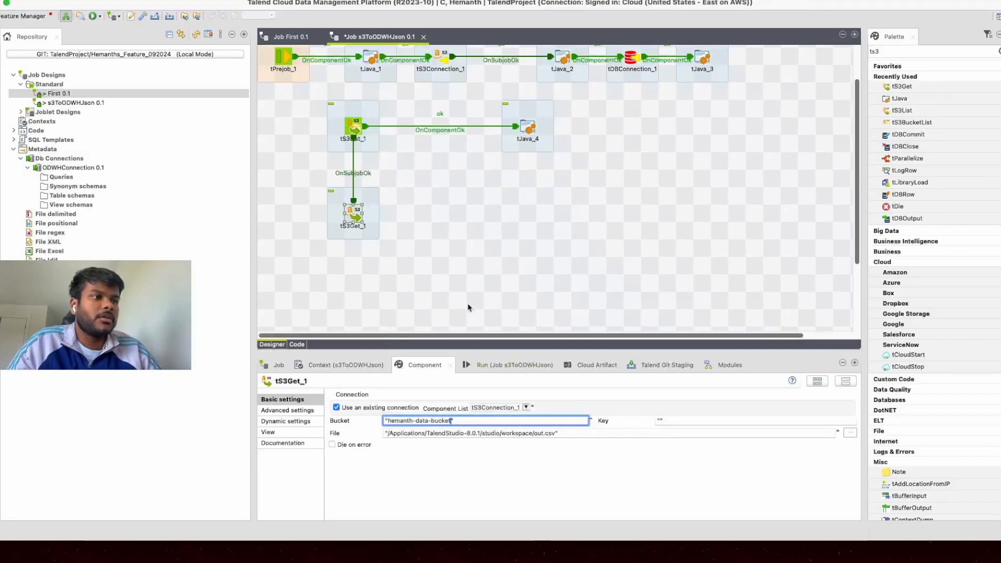
- Set the tS3Get_1 key to "jsonFile.json", copied from the job's console output
click(660, 420)
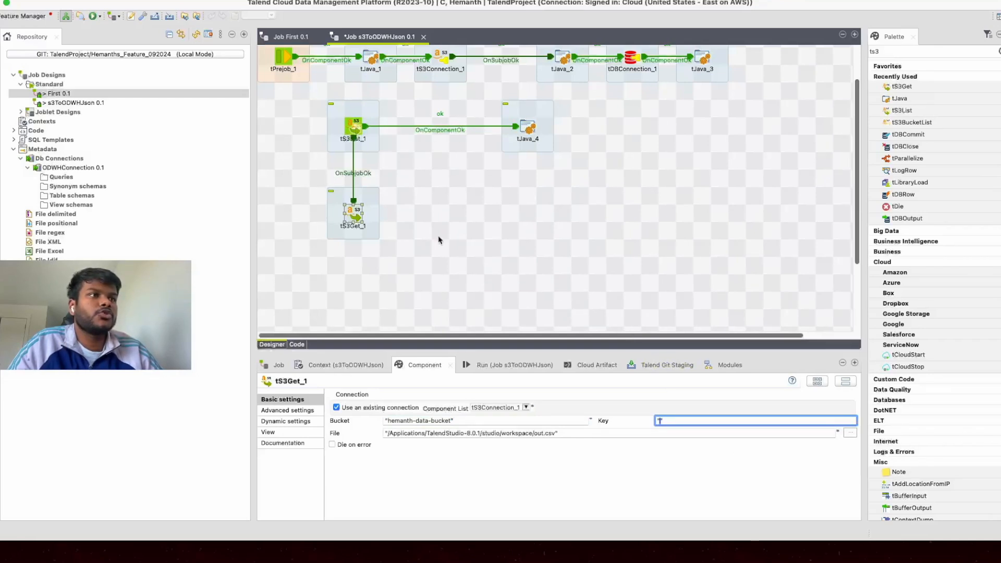
click(516, 365)
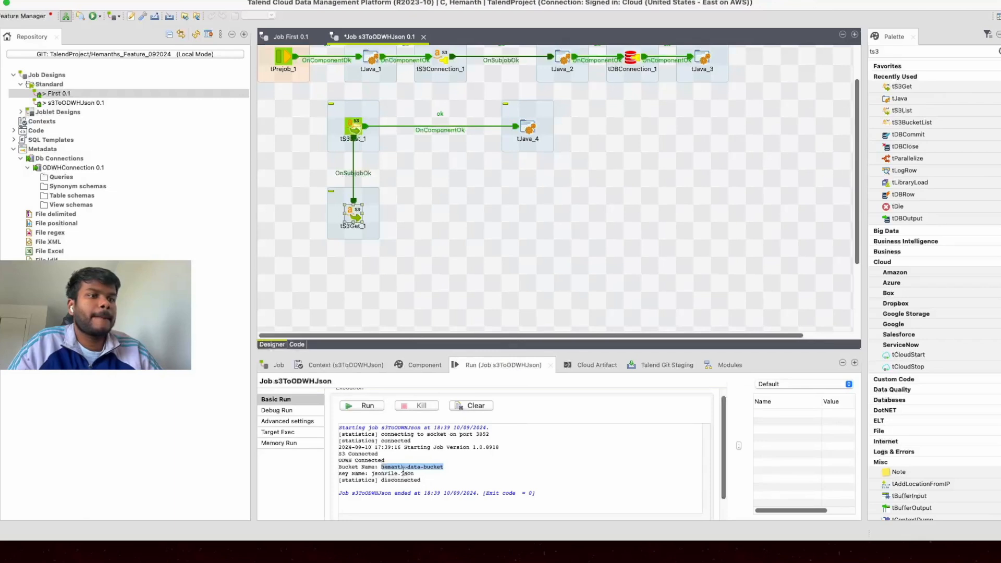
drag(371, 473, 414, 473)
key(super+c)
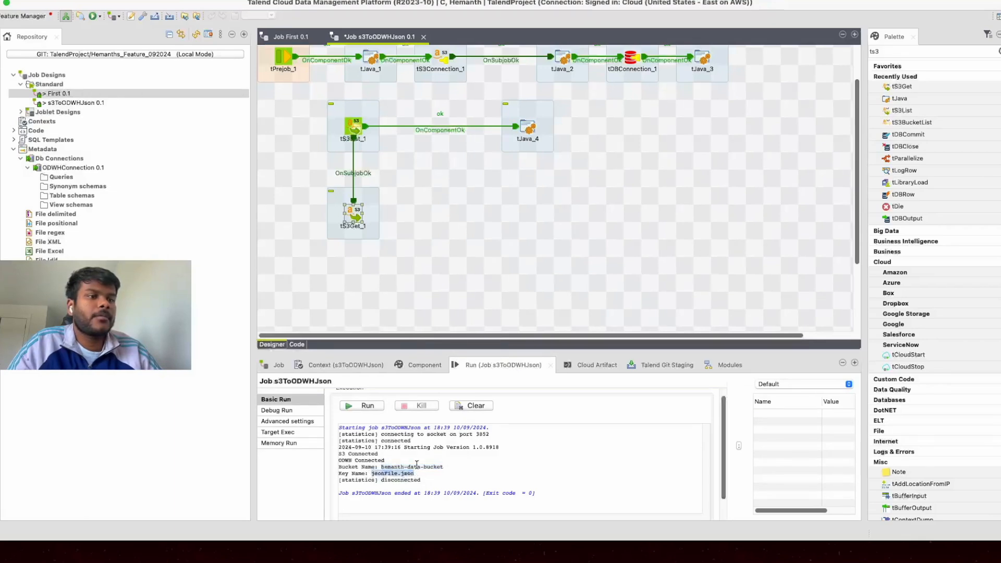
click(353, 135)
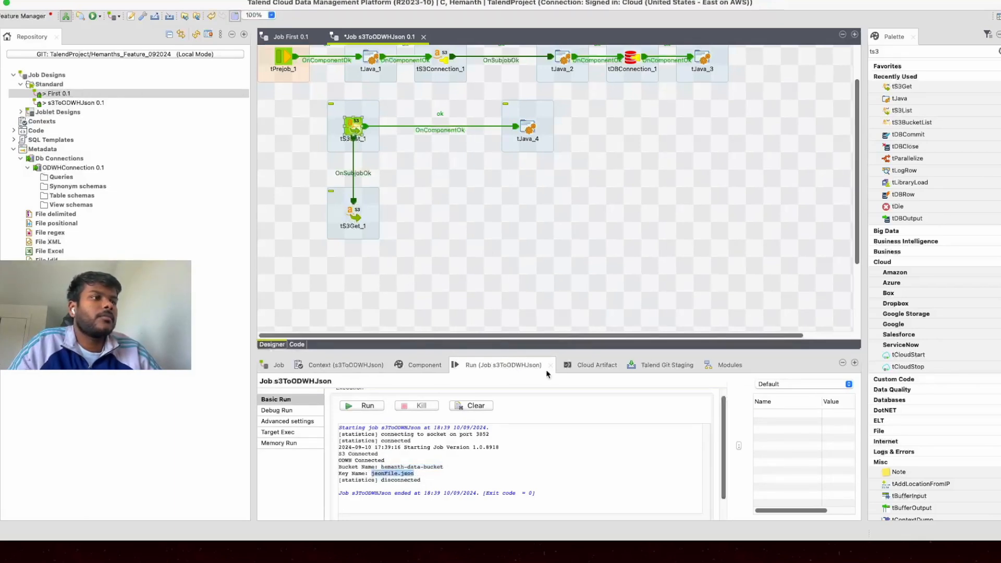
click(355, 215)
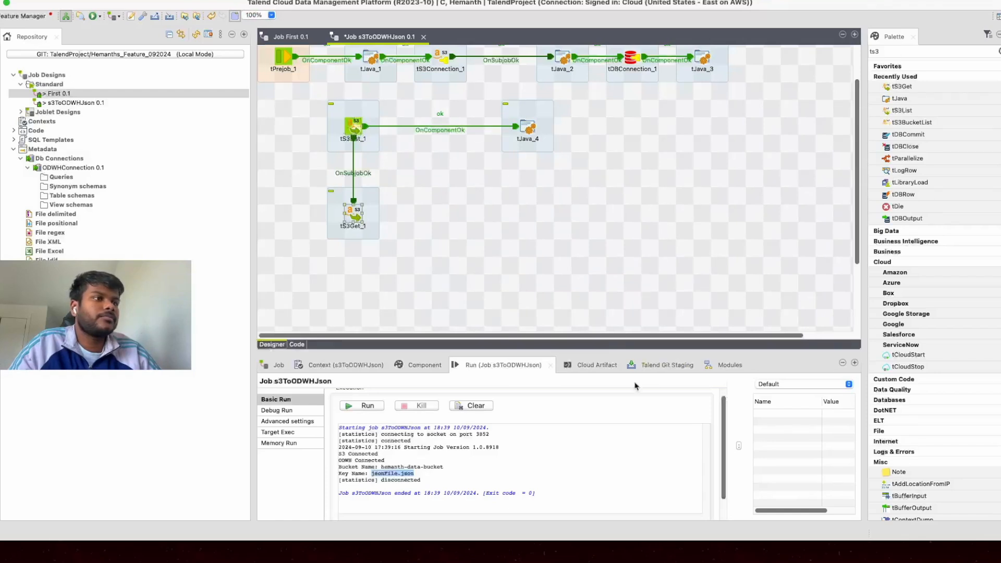
click(424, 365)
click(659, 420)
key(super+v)
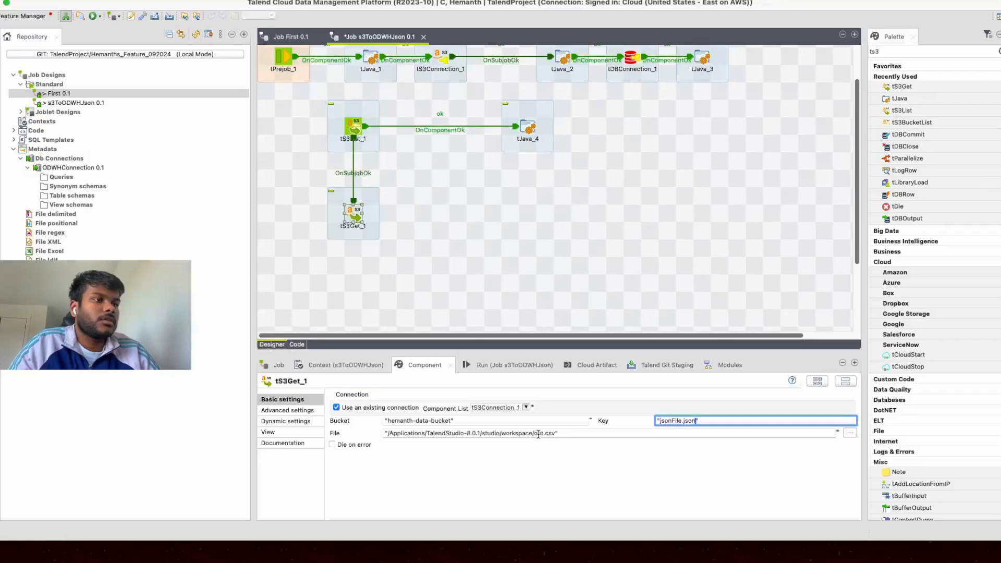
- Change the file name in tS3Get_1's output path to file.json, keeping the /Applications/TalendStudio-8.0.1/studio/workspace/ folder
drag(534, 433, 554, 434)
key(BackSpace)
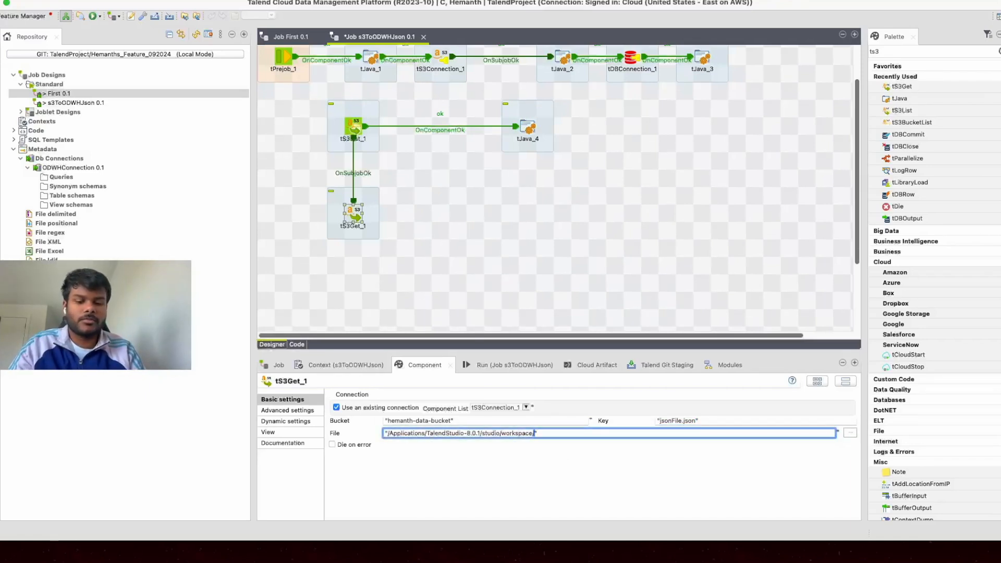
text(file.s)
key(BackSpace)
text(json)
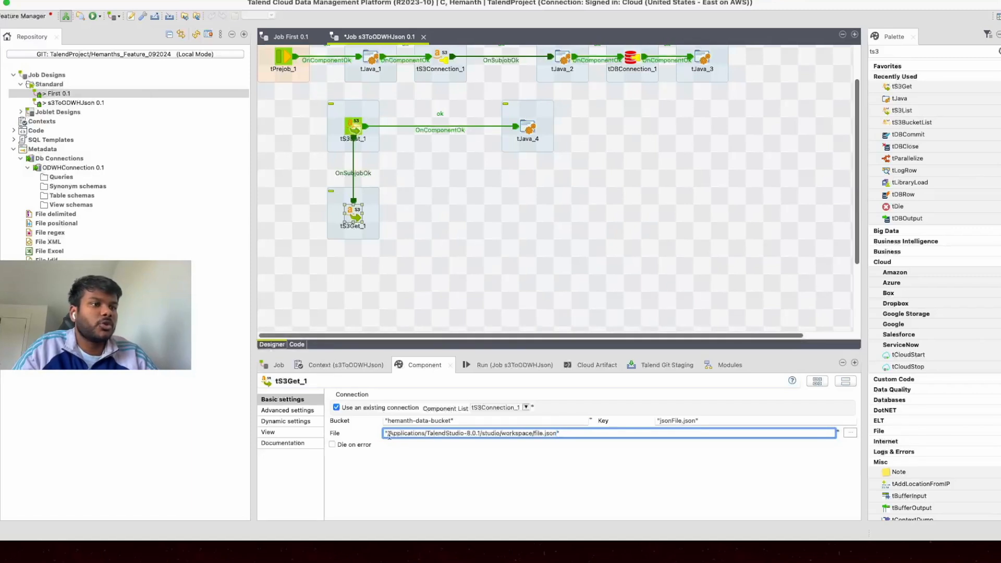
drag(386, 433, 561, 433)
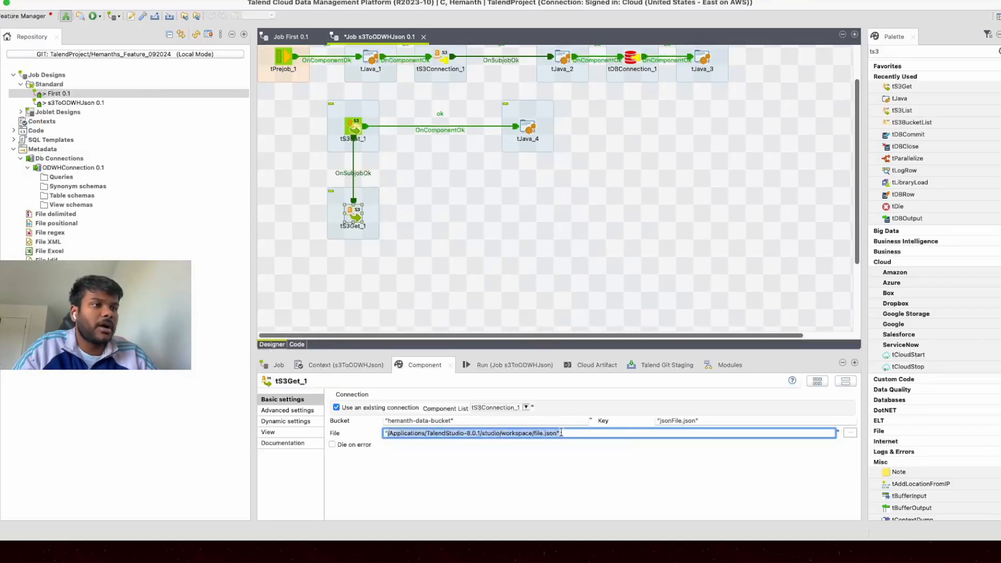
click(535, 433)
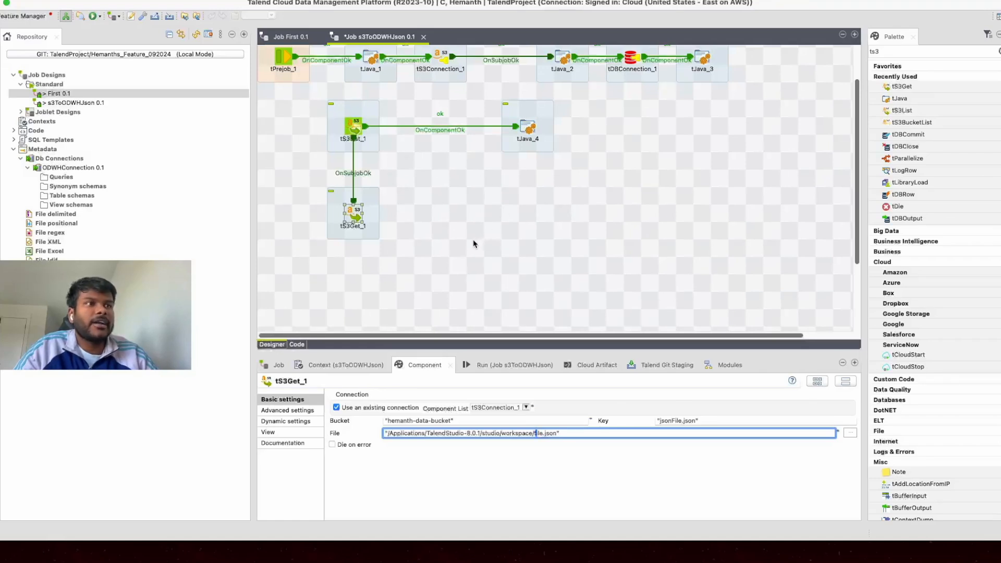
key(shift+Tab)
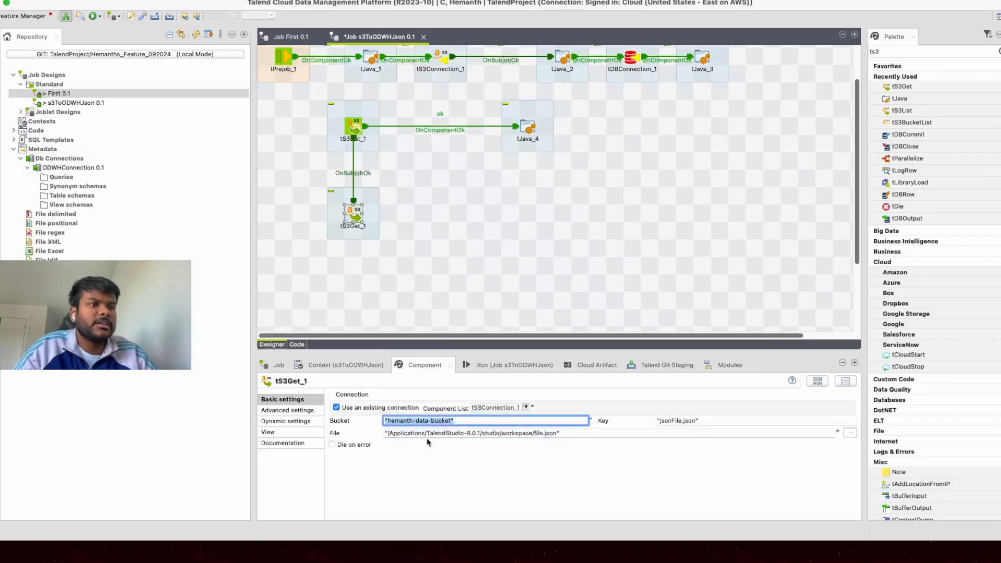
drag(387, 434, 486, 435)
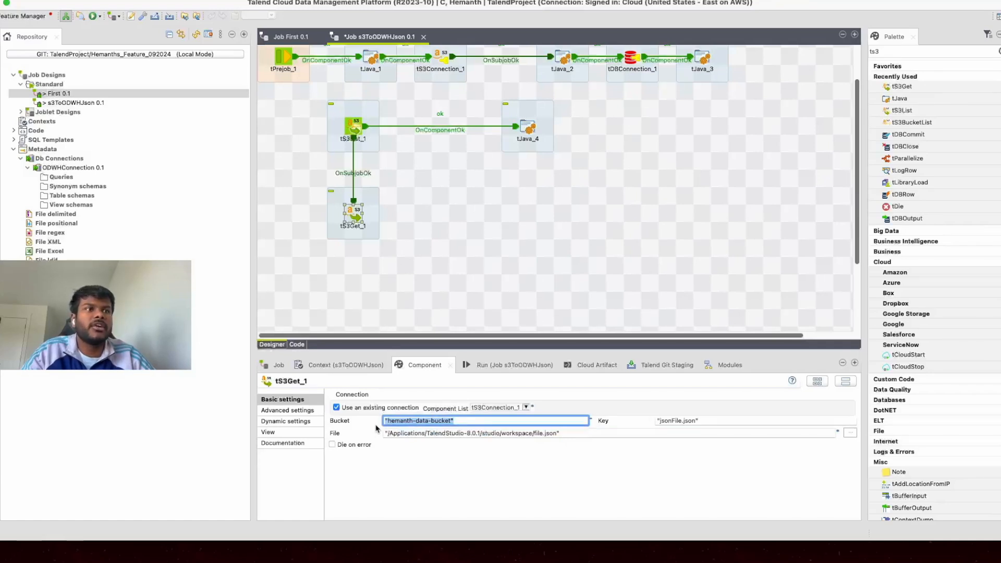
- Save and run the s3ToODWHJson job with the configured tS3Get_1 component
click(452, 262)
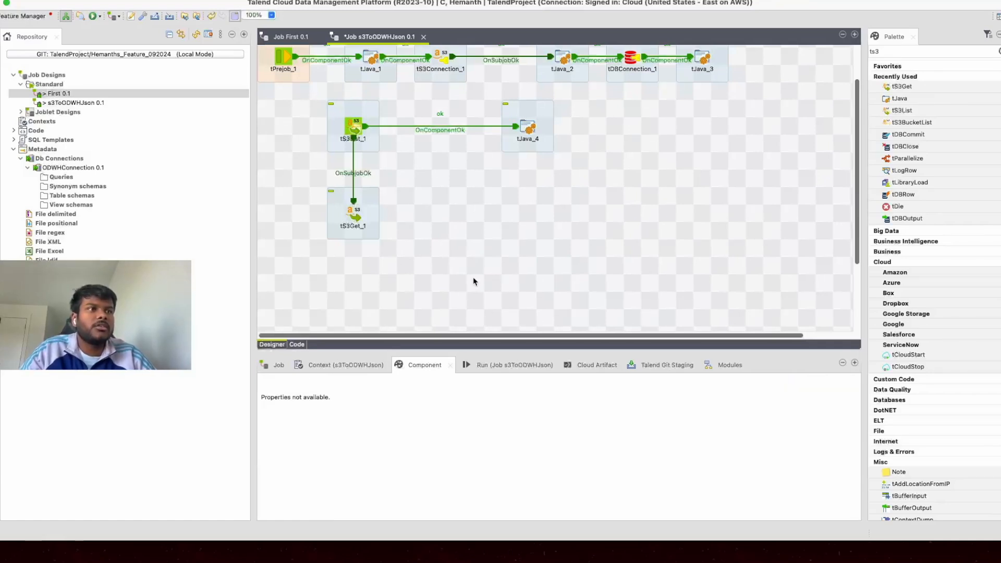
key(super+s)
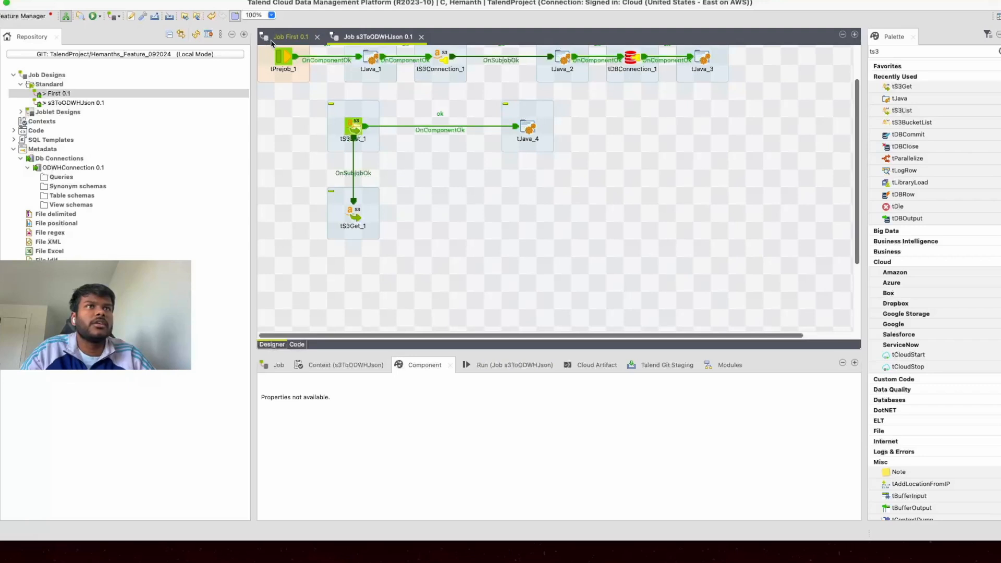
click(514, 367)
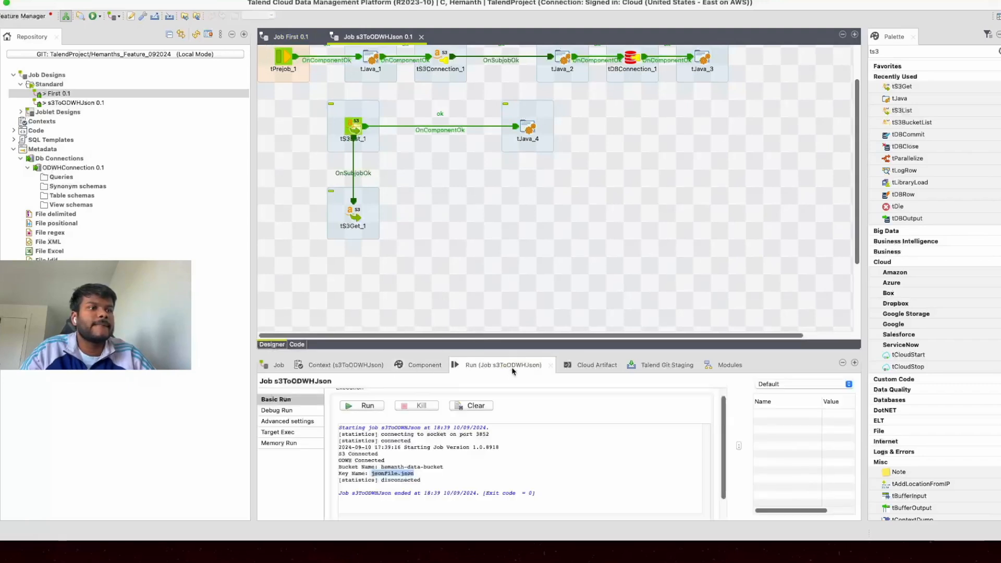
click(376, 408)
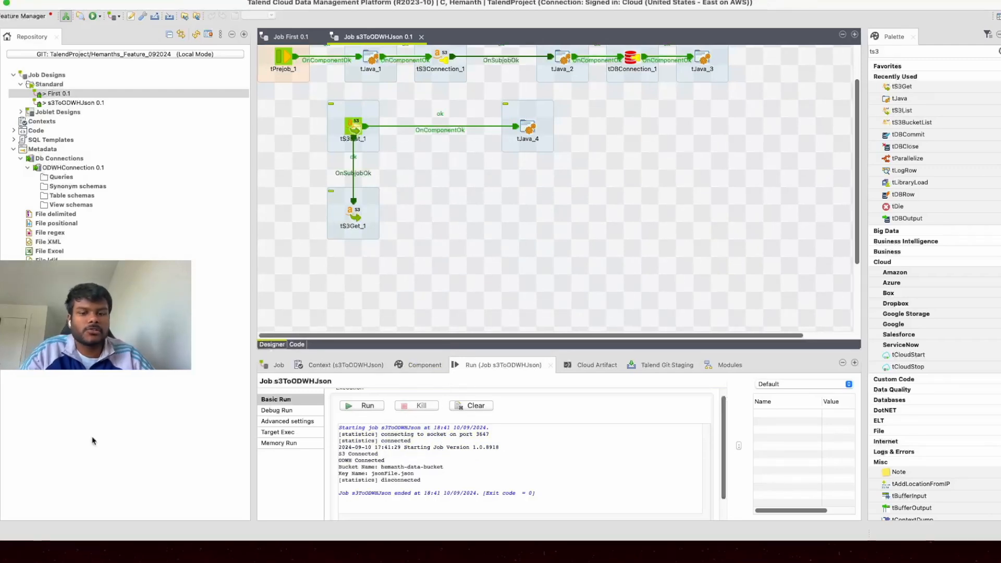
- Switch to Finder, look for file.json in the Talend Studio workspace folder under Applications, and open it to check its contents
key(super+Tab)
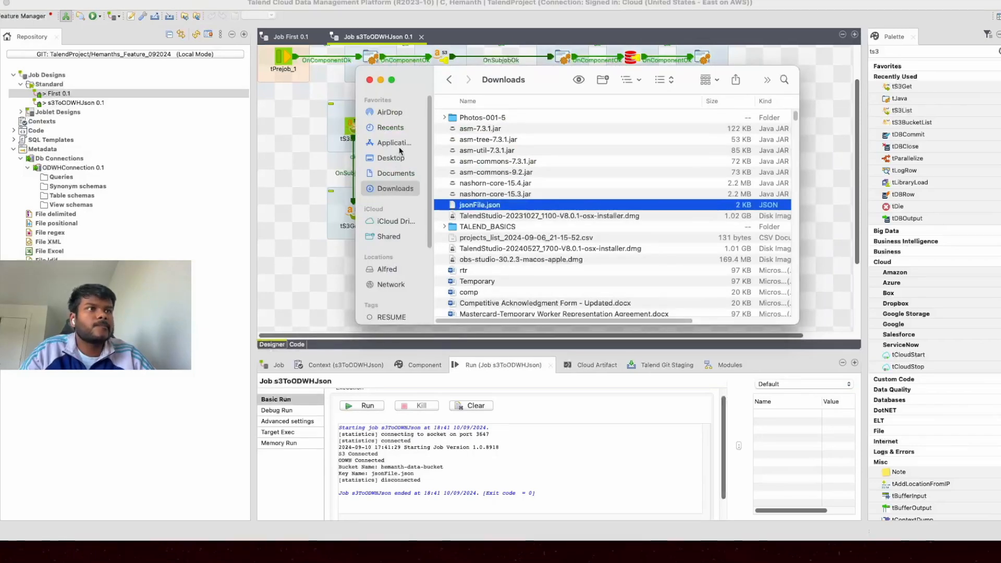
click(394, 142)
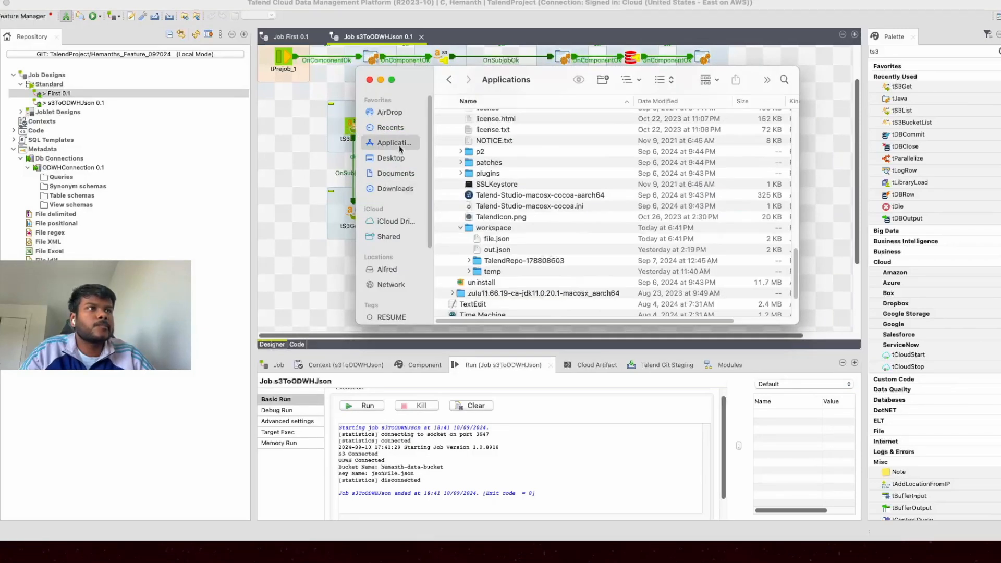
click(497, 239)
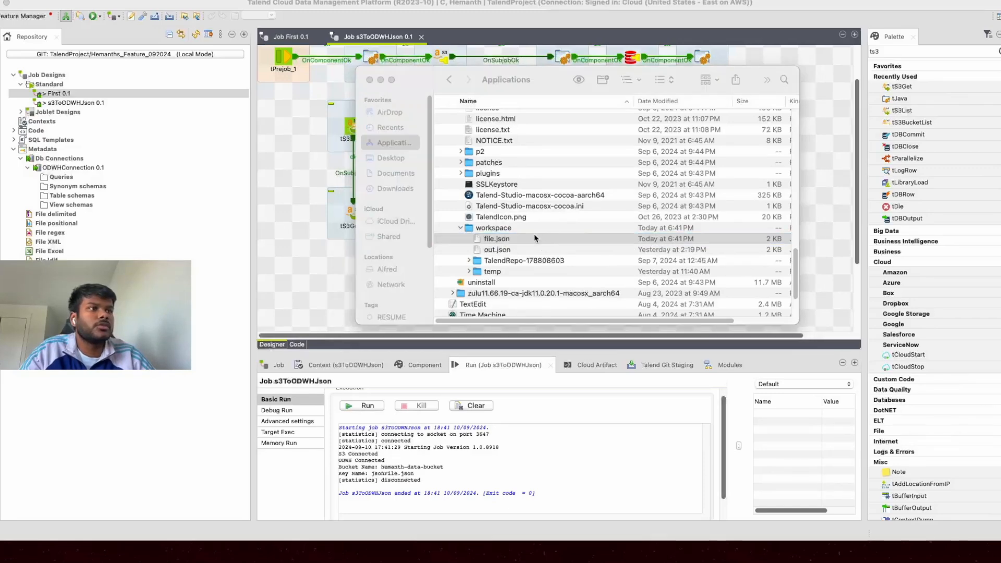
double_click(498, 240)
click(614, 206)
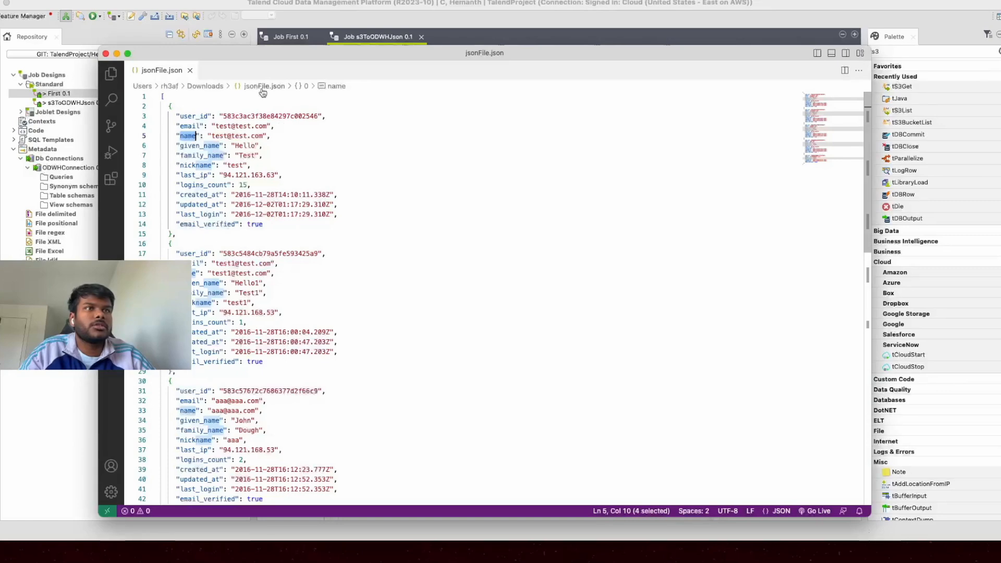
click(117, 55)
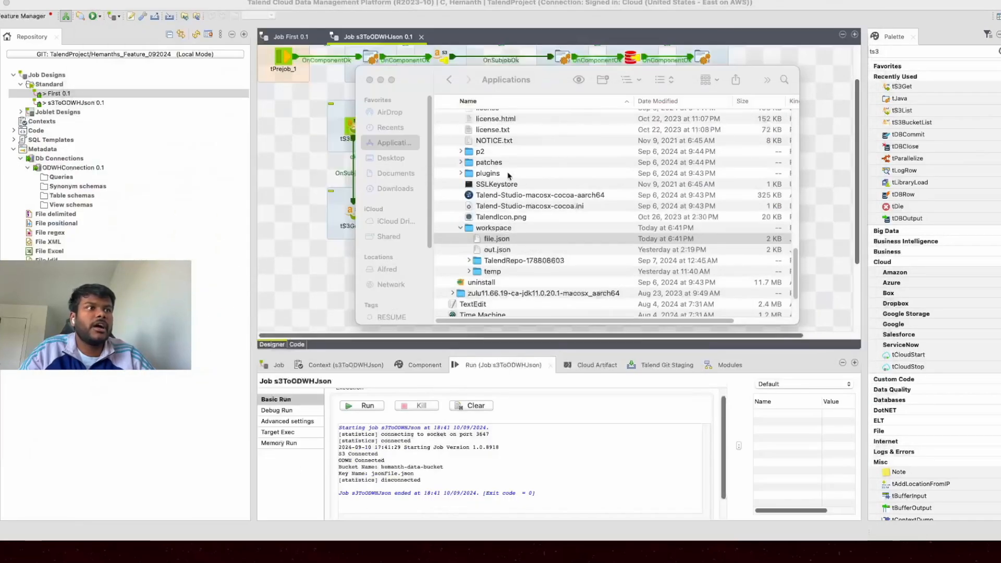
click(381, 80)
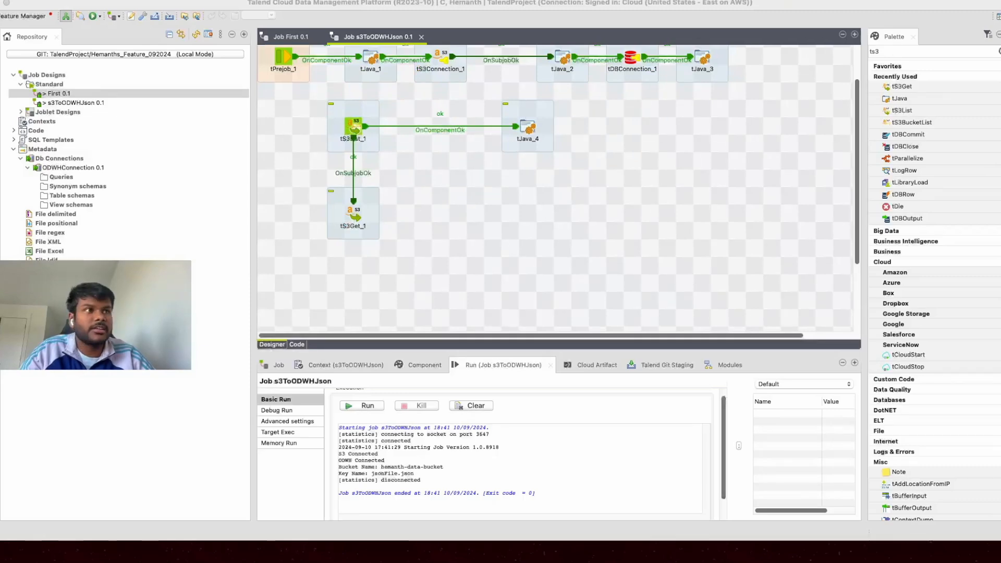
- Switch to Finder, move file.json from the Talend Studio workspace folder to the Trash, and return to the Talend job
click(312, 557)
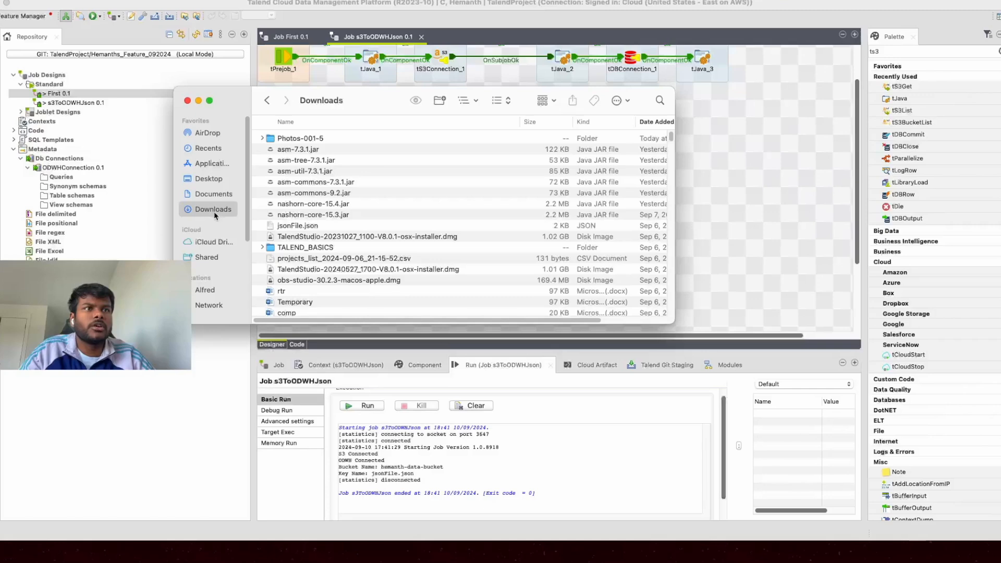
click(220, 163)
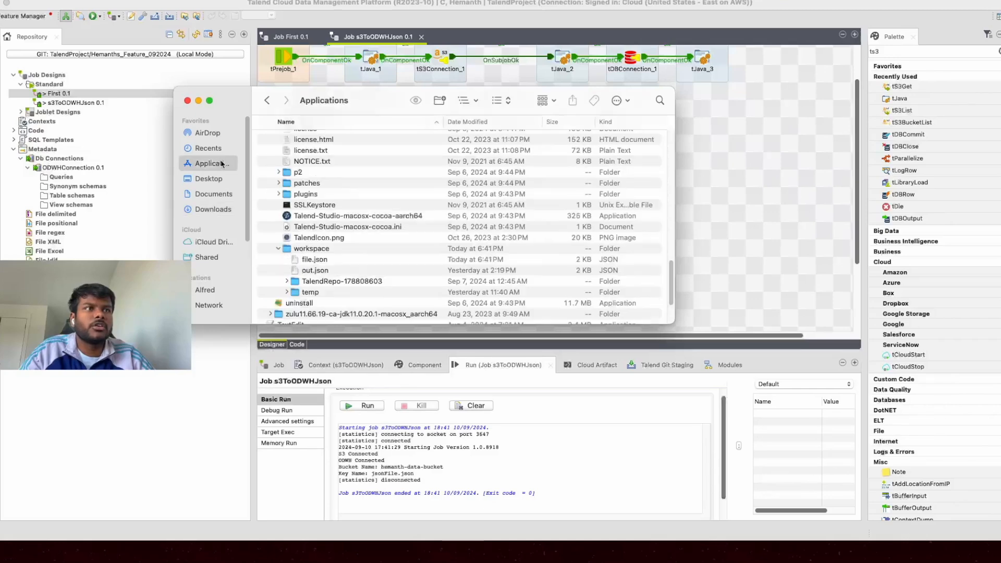
click(317, 261)
right_click(317, 262)
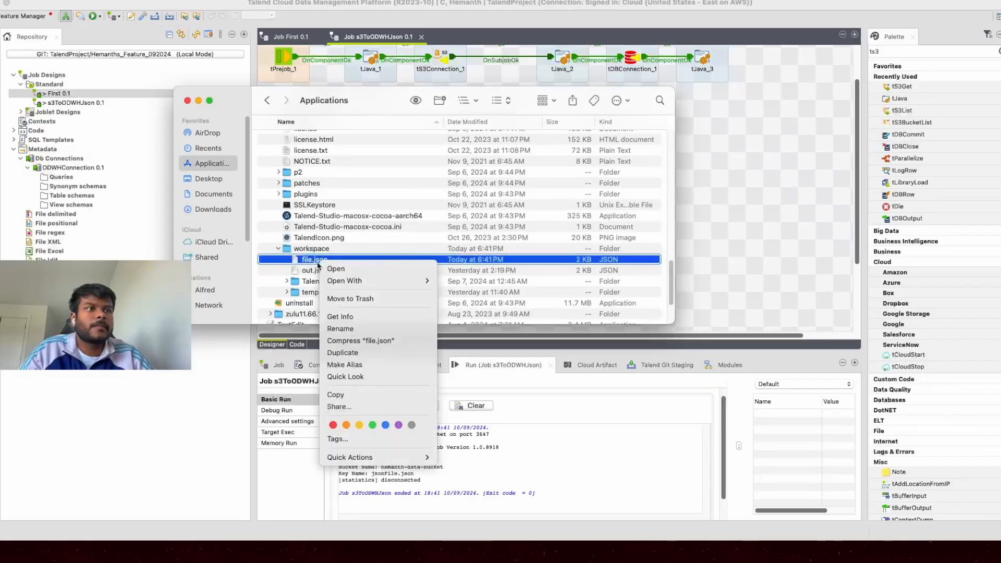
click(381, 300)
click(729, 195)
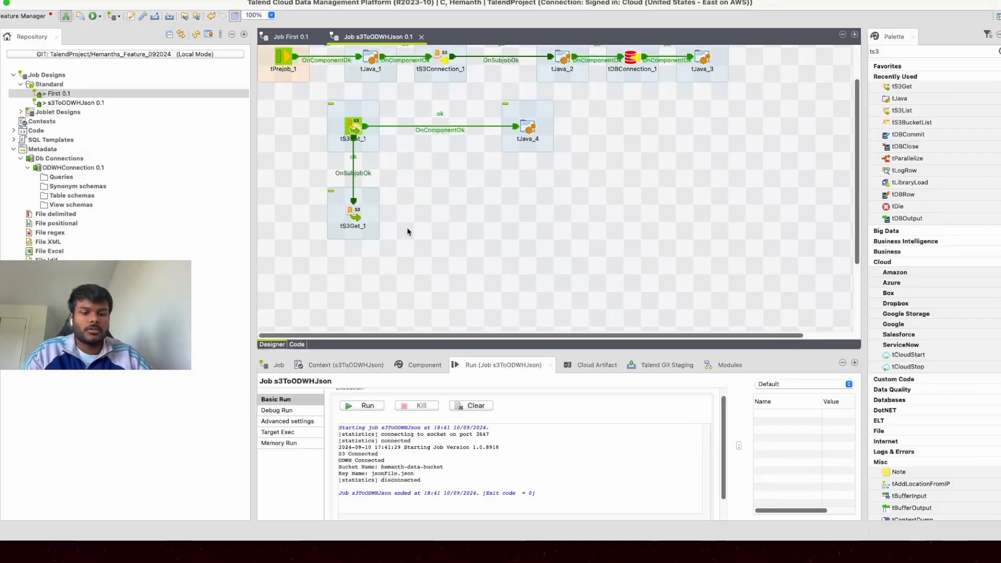
- Add a tFileInputJSON component to the job canvas and place it beside tS3Get_1
text(tfile)
key(Return)
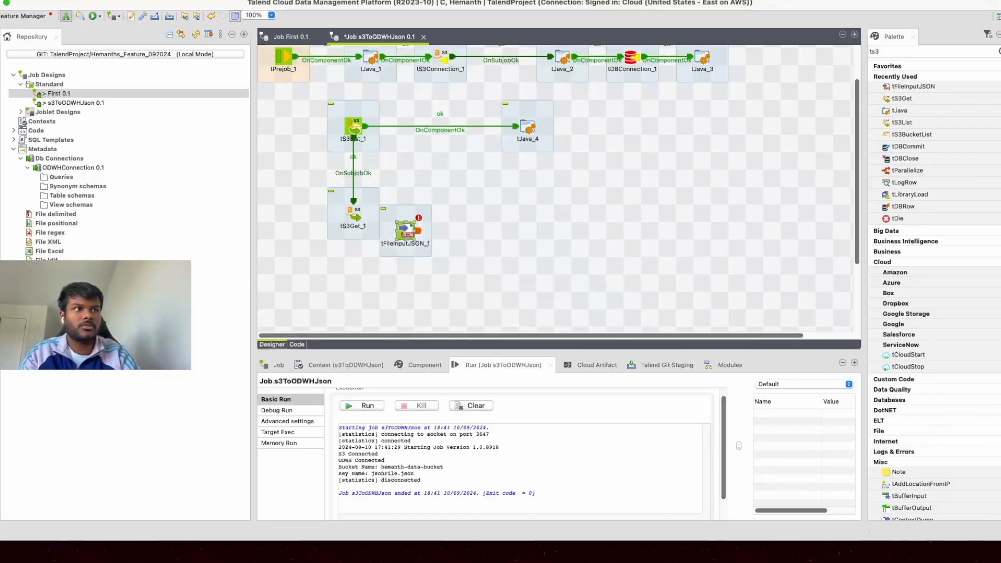
drag(407, 236, 459, 218)
key(super+Tab)
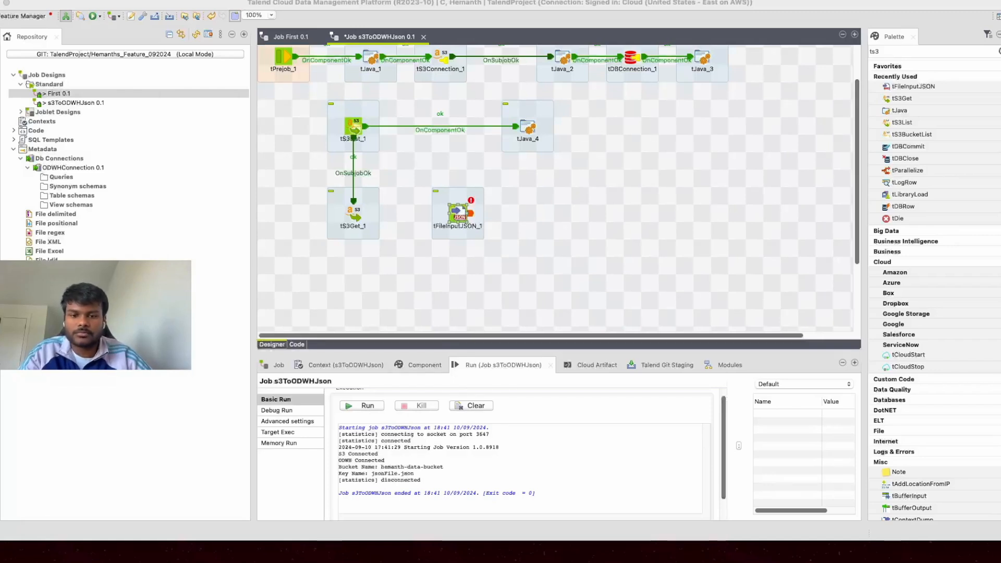
- Connect tS3Get_1 to tFileInputJSON_1 with an On Component Ok trigger and align the two components in a row
right_click(358, 213)
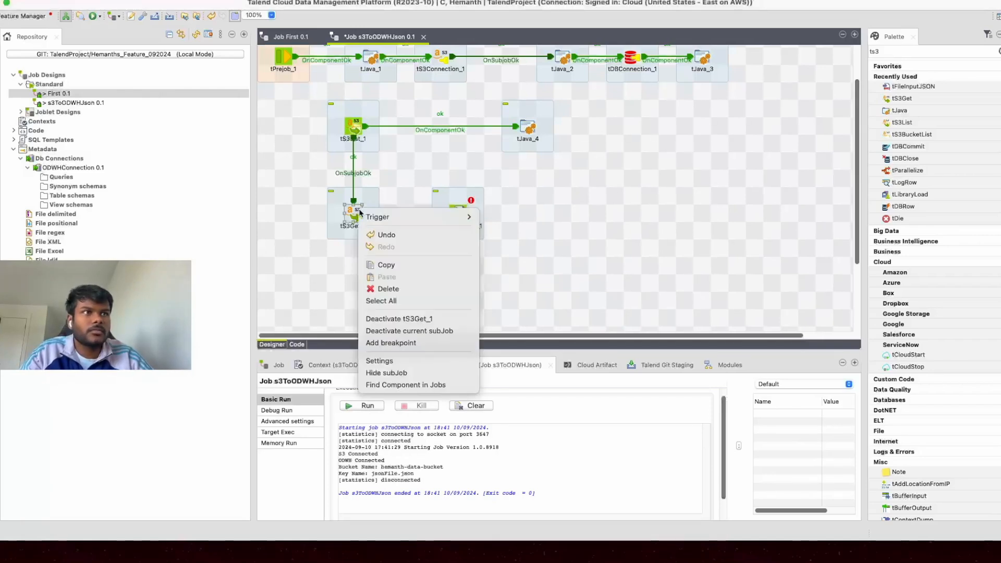
mouse_move(395, 216)
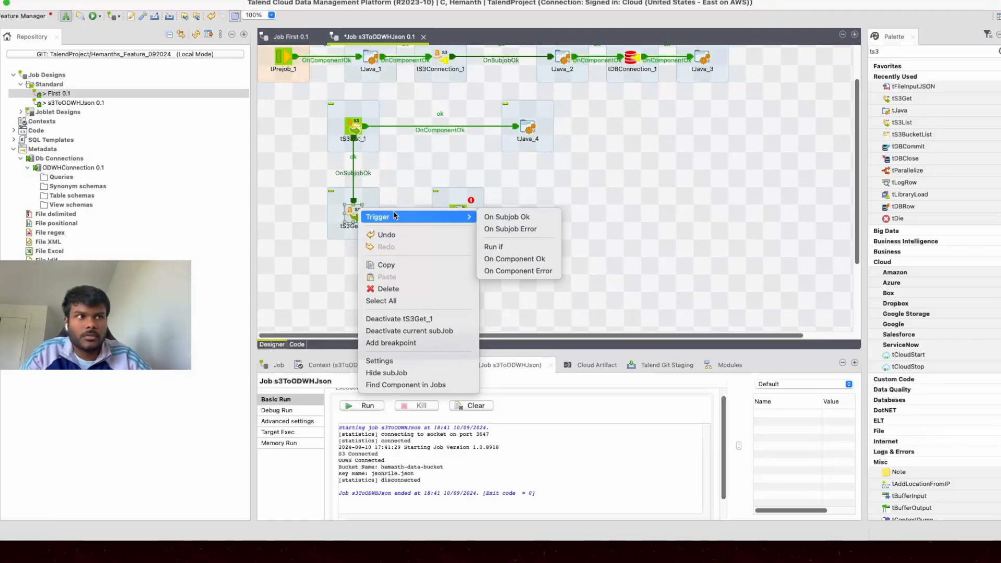
click(515, 259)
click(459, 213)
drag(459, 213, 475, 196)
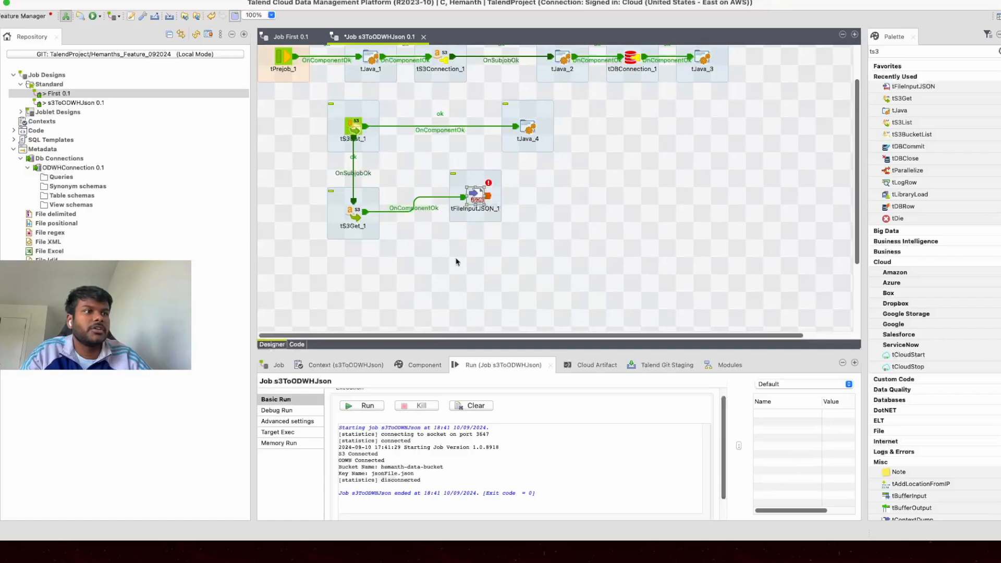
click(425, 365)
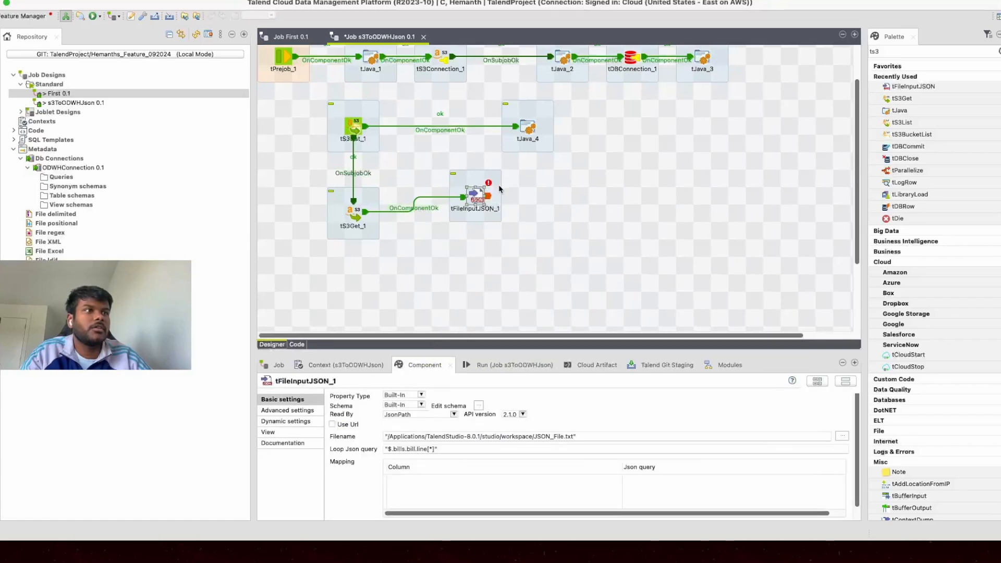
drag(478, 200, 482, 216)
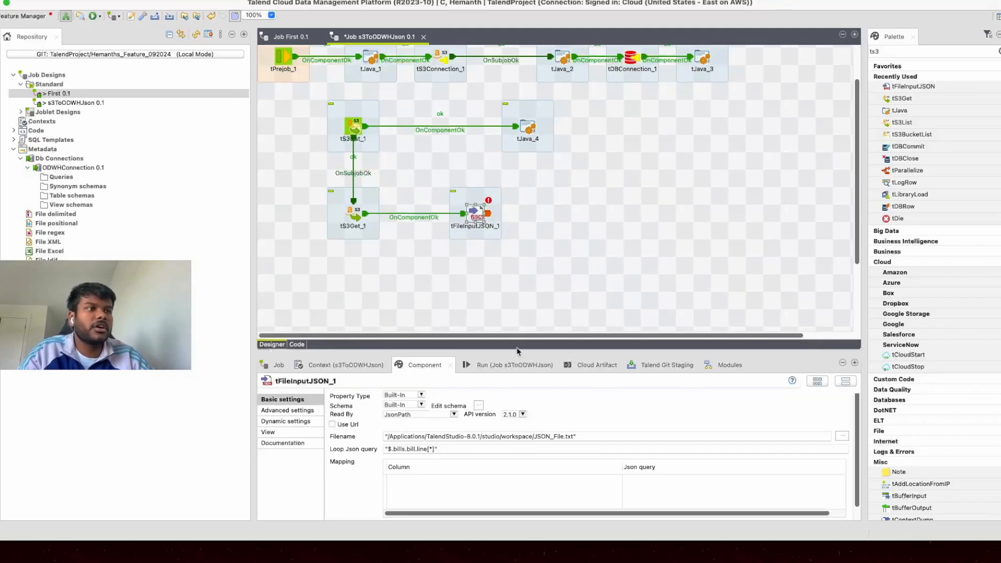
- Enlarge the tFileInputJSON_1 settings area and set Read By to JsonPath without loop
drag(526, 351, 527, 319)
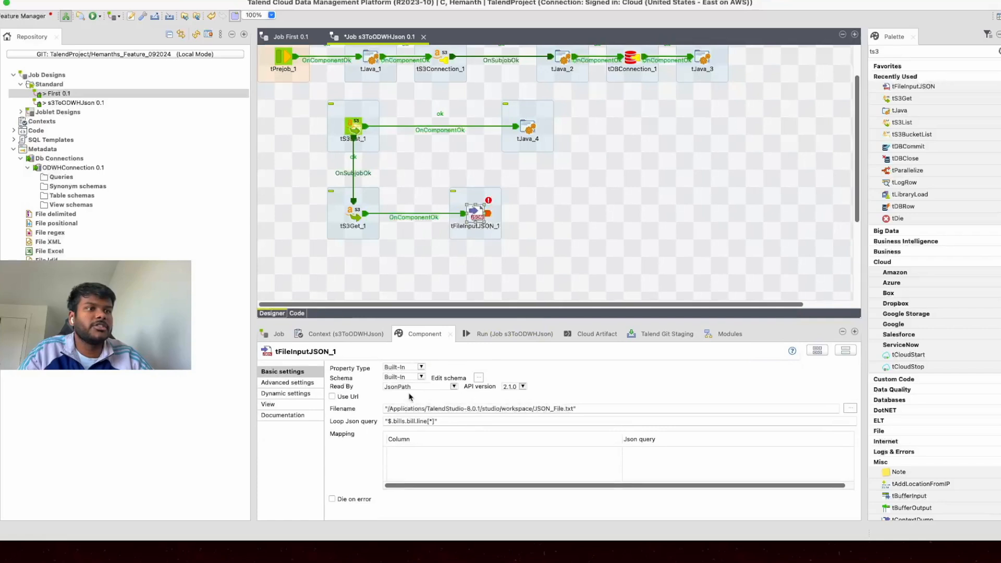
click(428, 388)
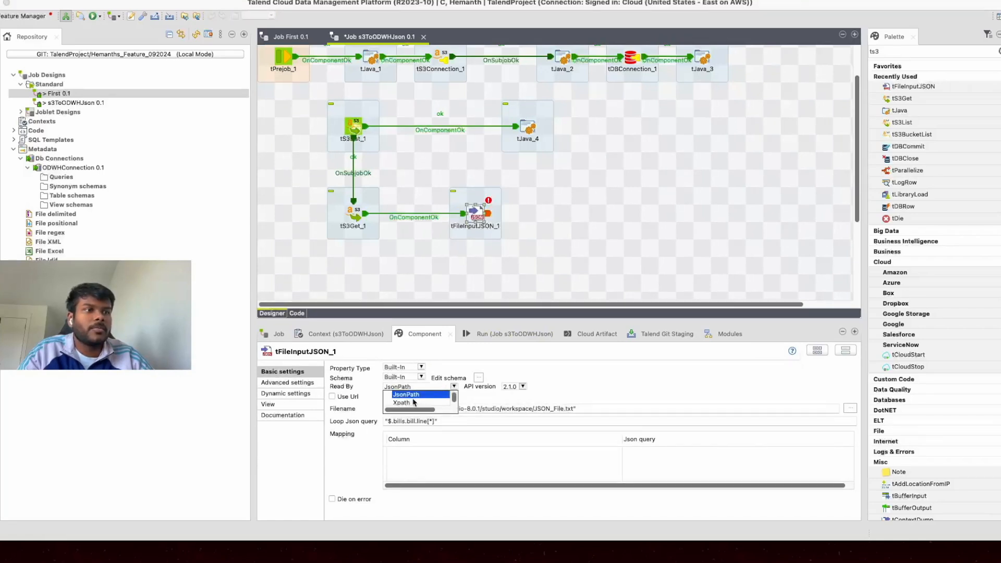
scroll(415, 402, down, 2)
click(421, 396)
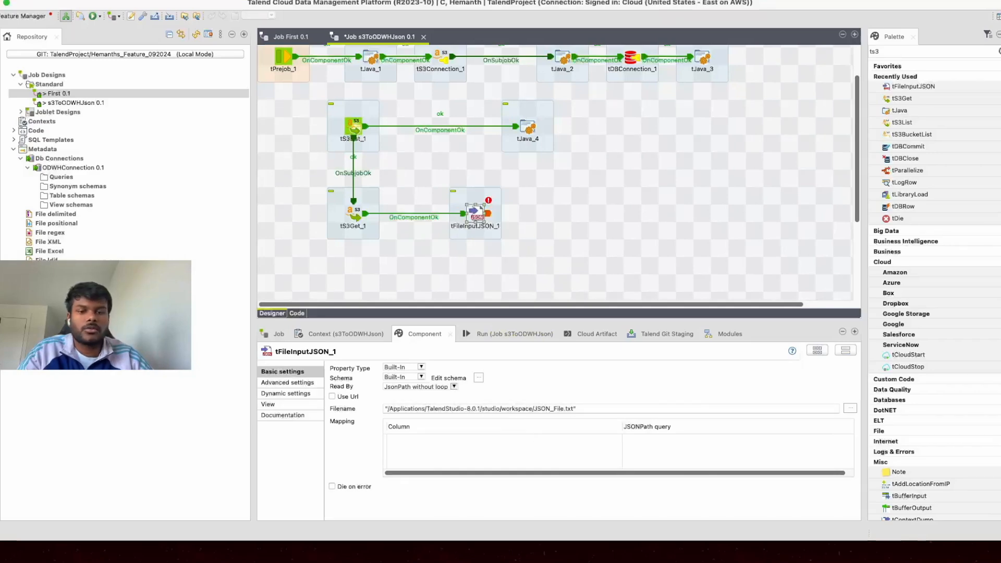
- Copy out.json's path from Finder and set it as tFileInputJSON_1's filename: /Applications/TalendStudio-8.0.1/studio/workspace/out.json, with an opening double quote
key(super+Tab)
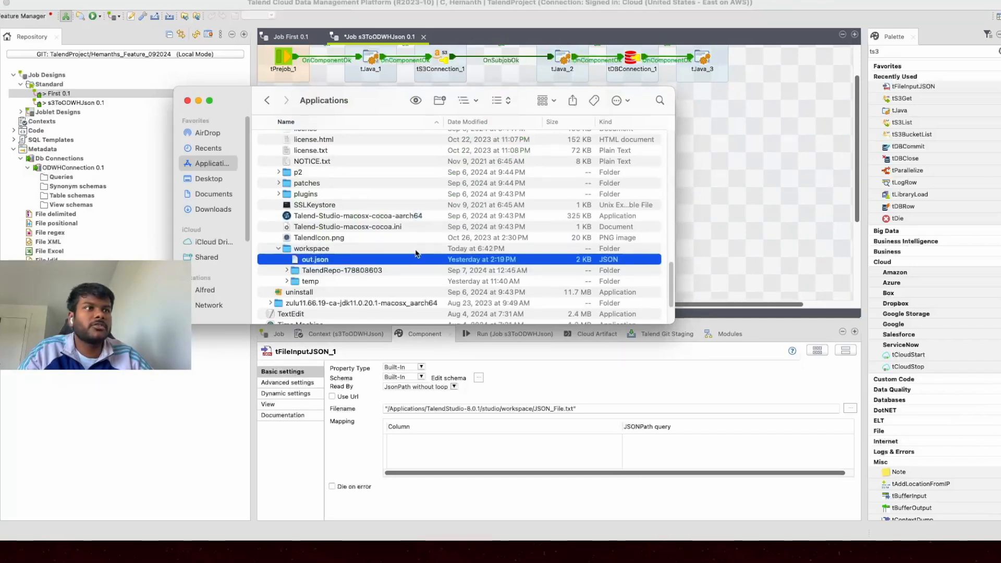
right_click(366, 260)
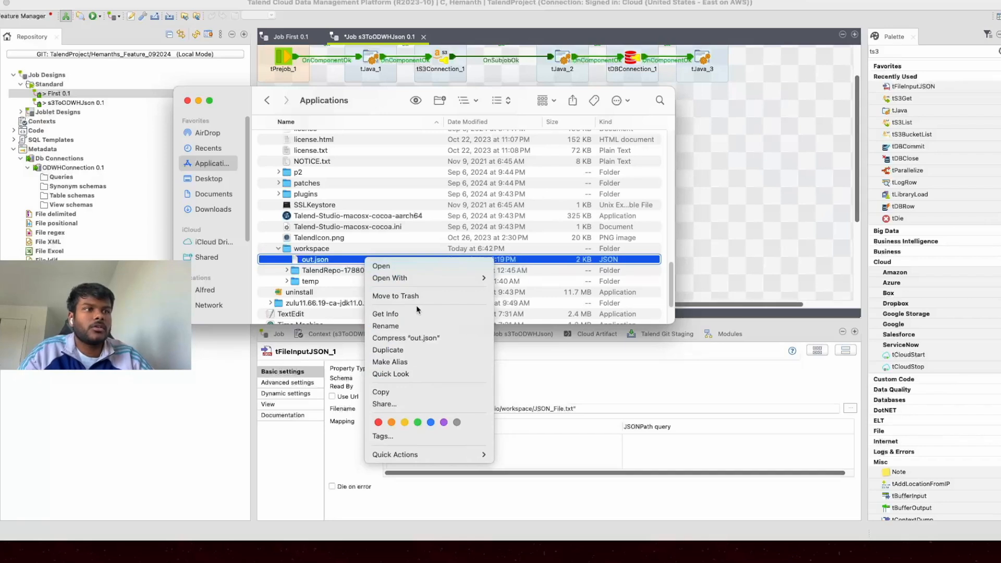
alt+click(484, 391)
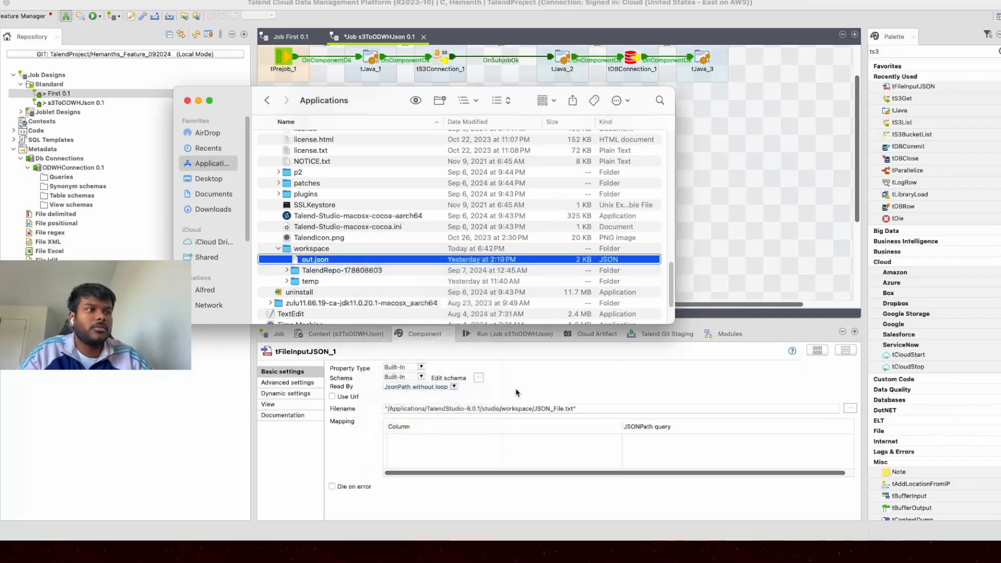
click(545, 387)
click(585, 409)
key(super+a)
text(/Applications/TalendStudio-8.0.1/studio/workspace/out.json)
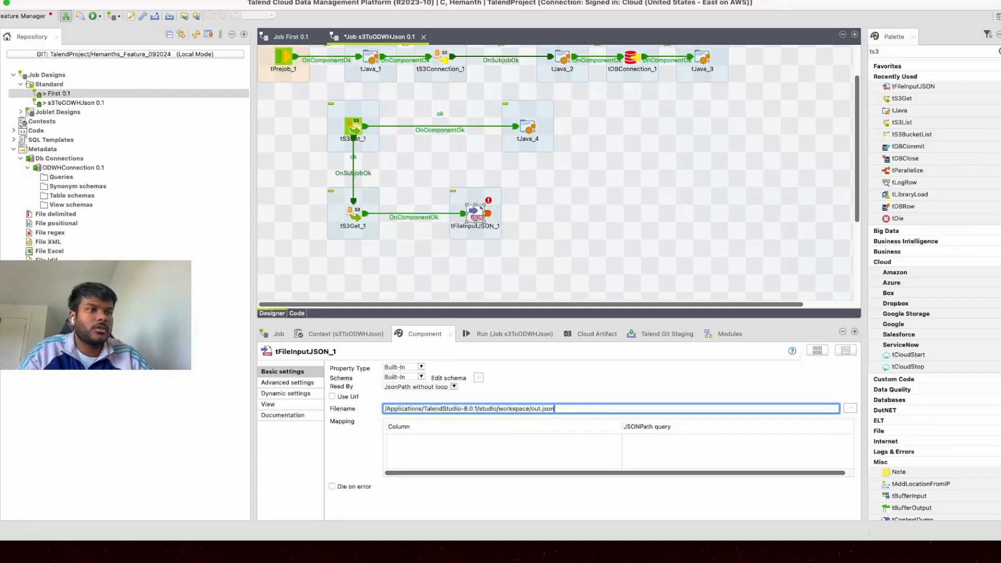
click(386, 408)
text(")
click(588, 409)
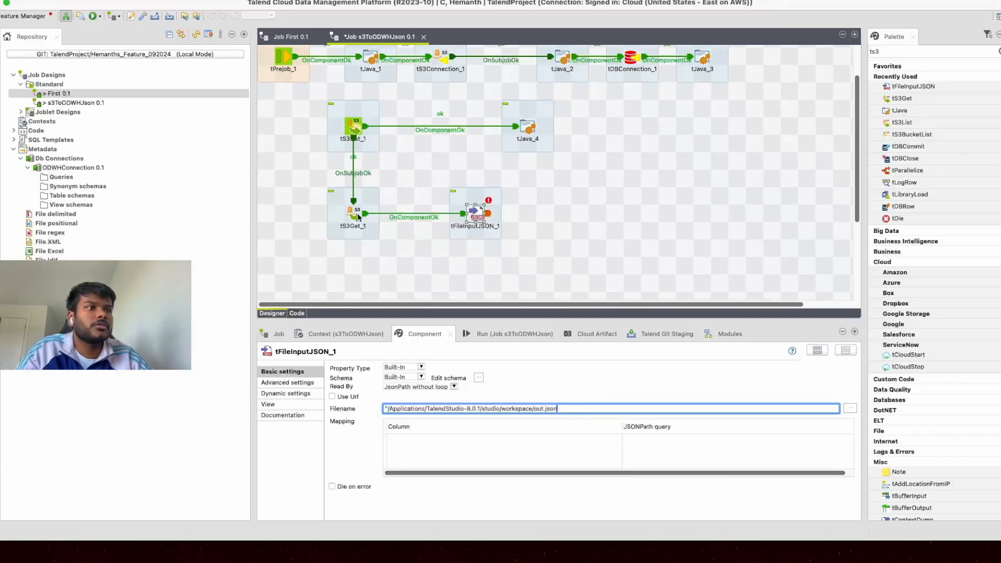
- Replace the file name in tFileInputJSON_1's path with file.json copied from tS3Get_1, complete the quotes, and save the job
click(356, 216)
double_click(540, 406)
key(super+c)
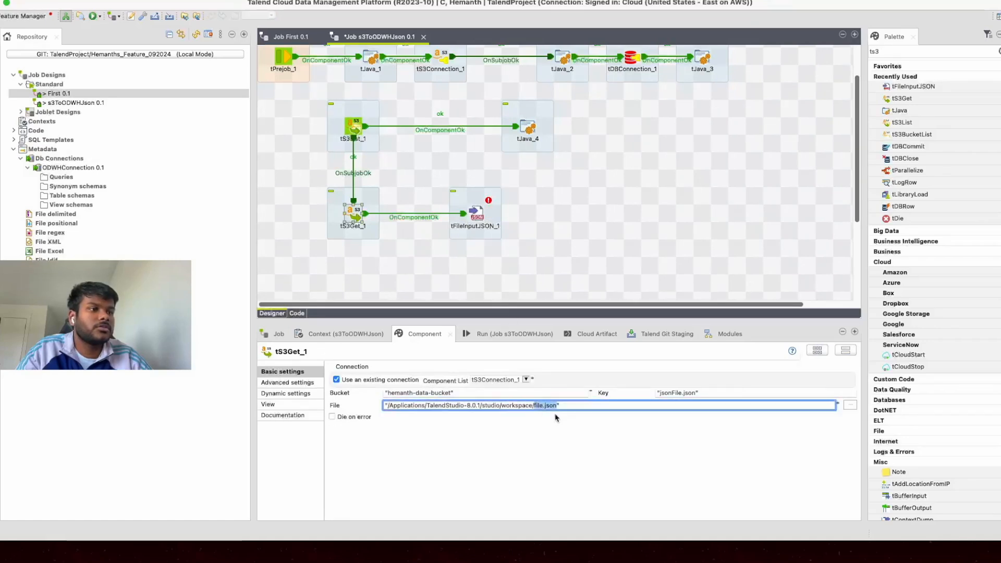
click(480, 210)
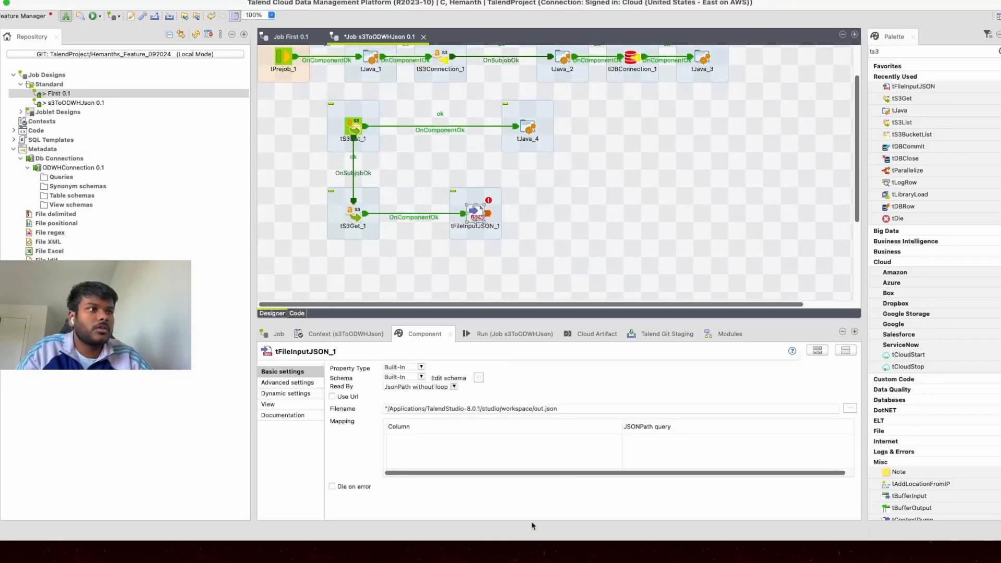
drag(534, 408, 554, 409)
key(super+v)
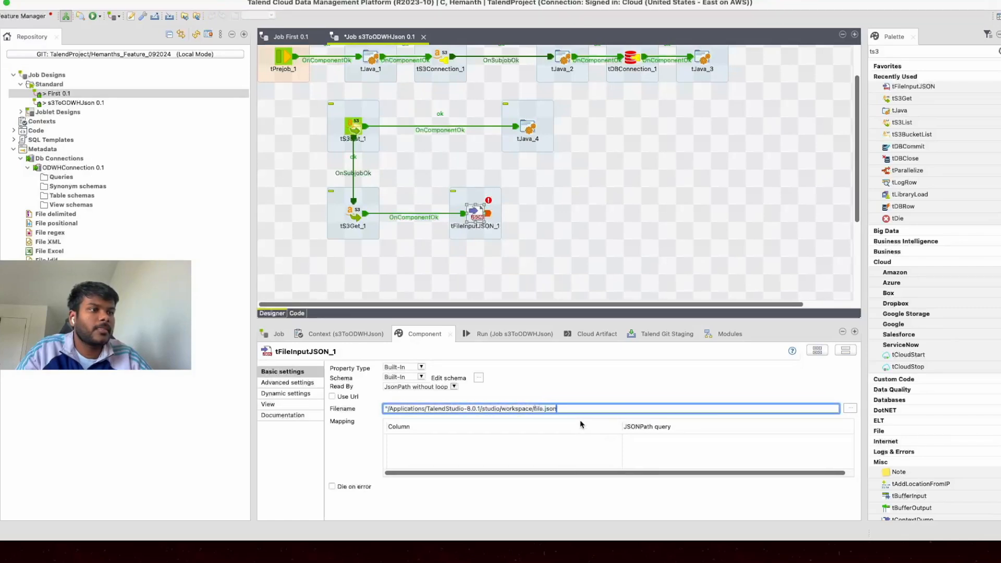
key(super+s)
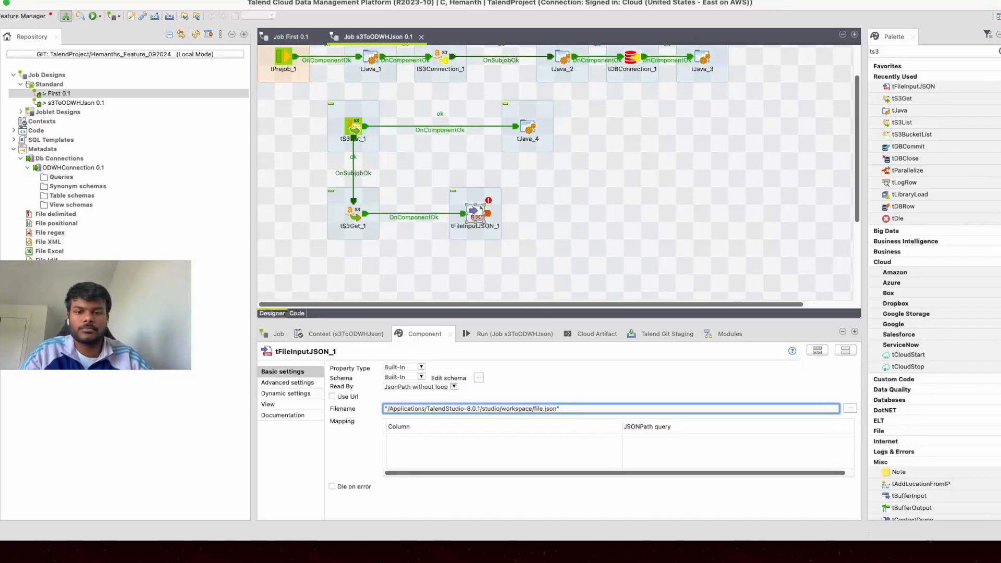
- Open the schema of tFileInputJSON_1 for editing and add two new columns
click(399, 440)
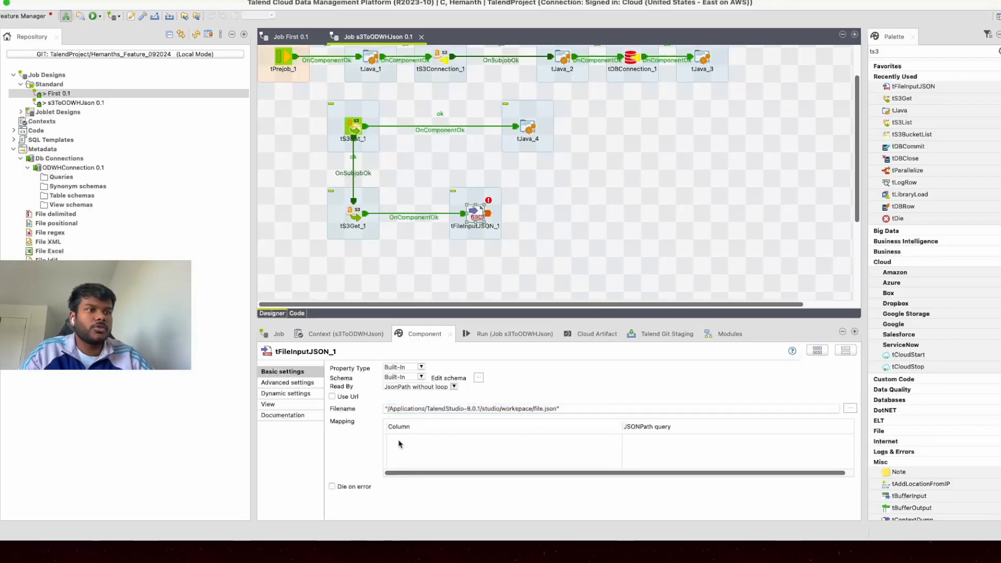
click(480, 380)
drag(832, 228, 673, 179)
click(584, 346)
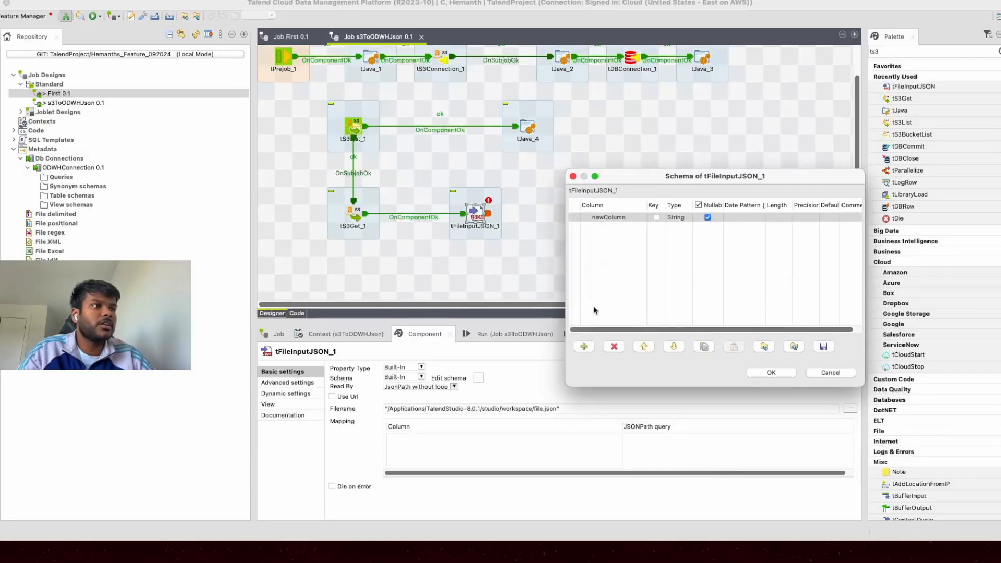
click(585, 347)
- Rename the first schema column to user_id, copying the key from jsonFile.json in the code editor
click(625, 218)
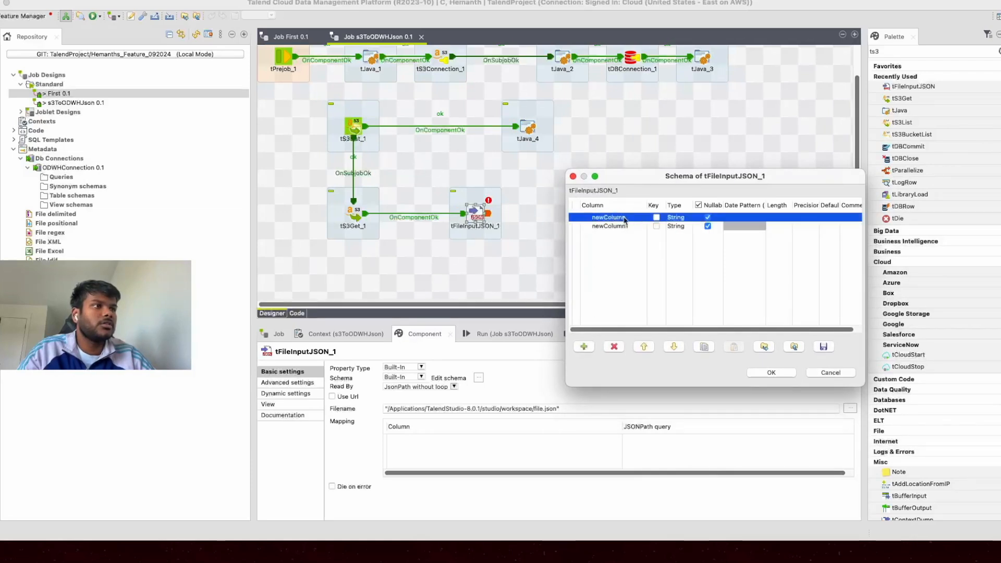
click(626, 217)
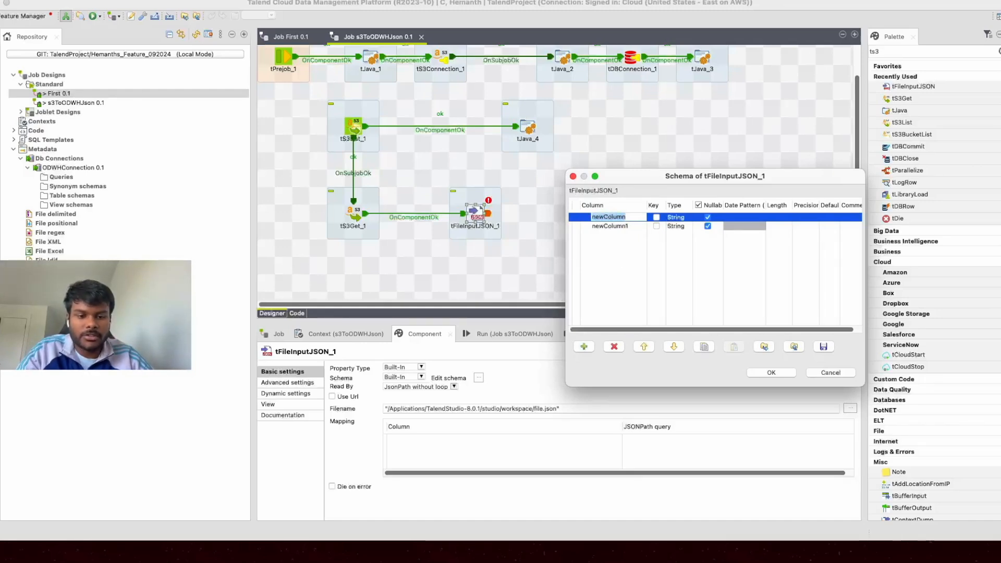
key(super+Tab)
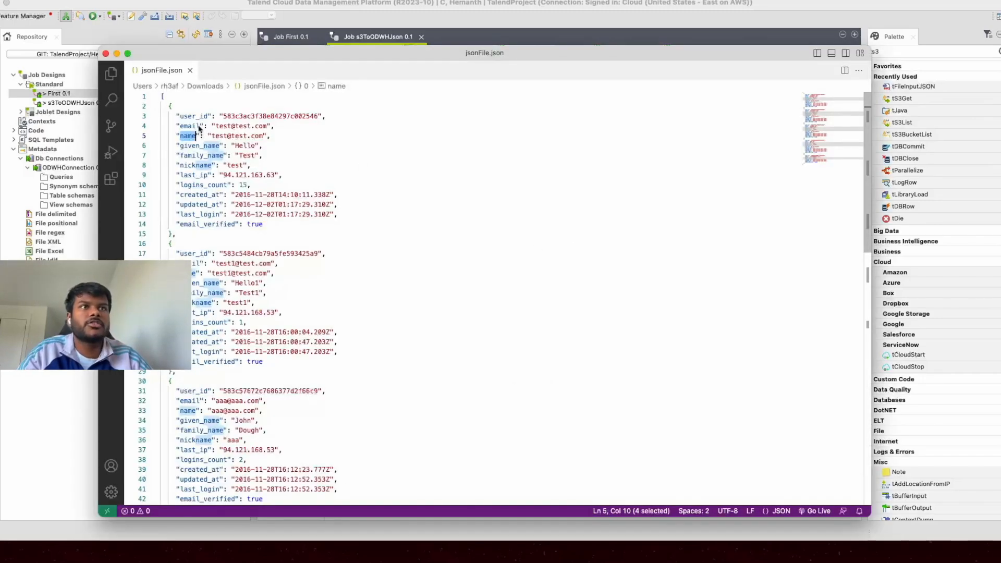
click(192, 117)
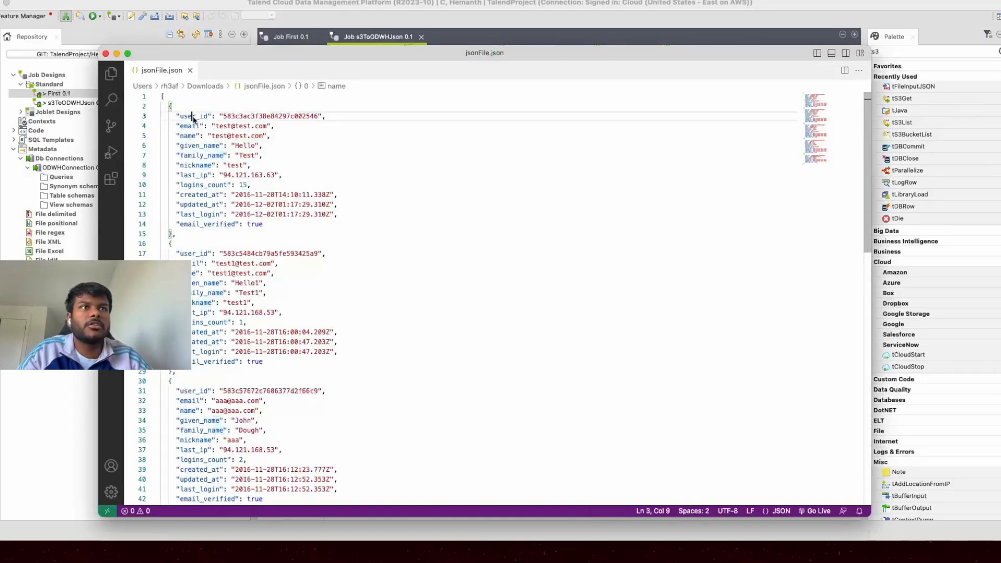
double_click(192, 117)
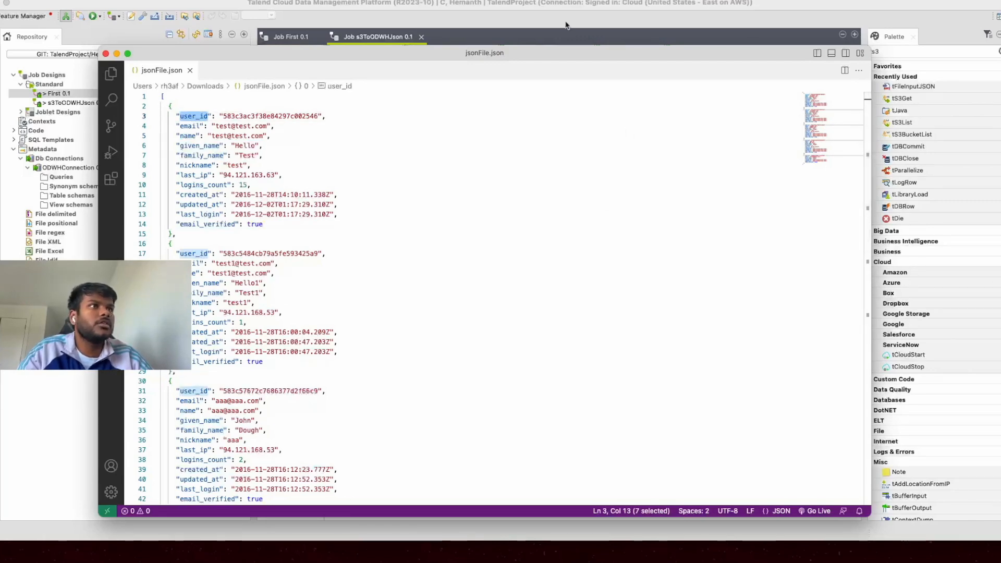
click(589, 17)
click(619, 217)
click(622, 217)
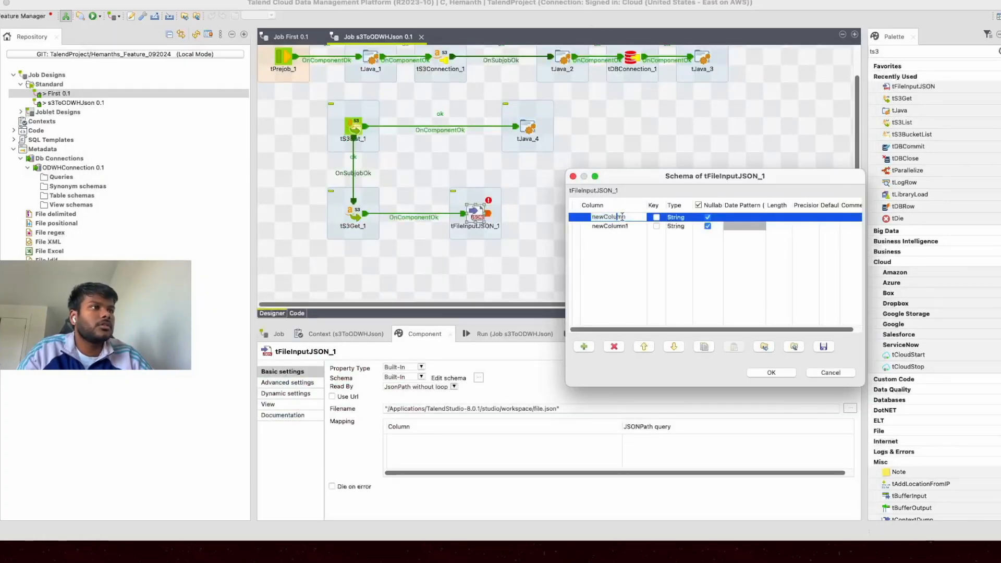
key(super+a)
text(user_id)
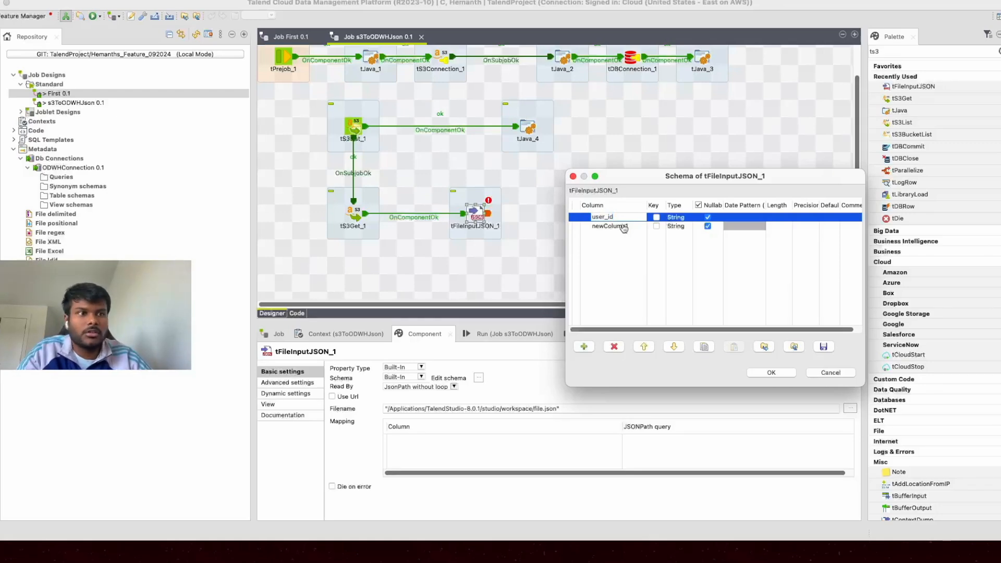
- Rename the second schema column to email, copying the key from jsonFile.json in the code editor
key(super+Tab)
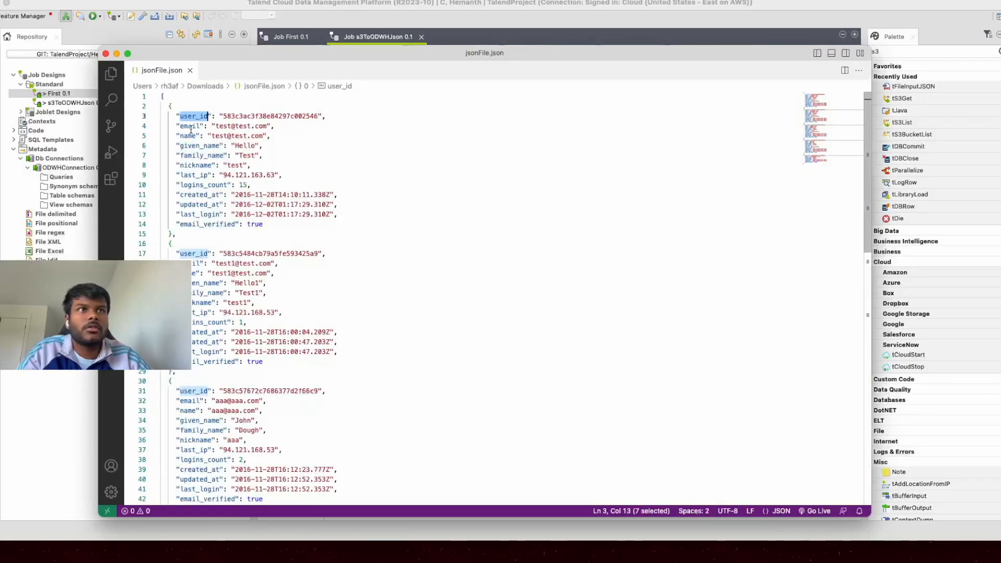
double_click(191, 126)
key(ctrl+c)
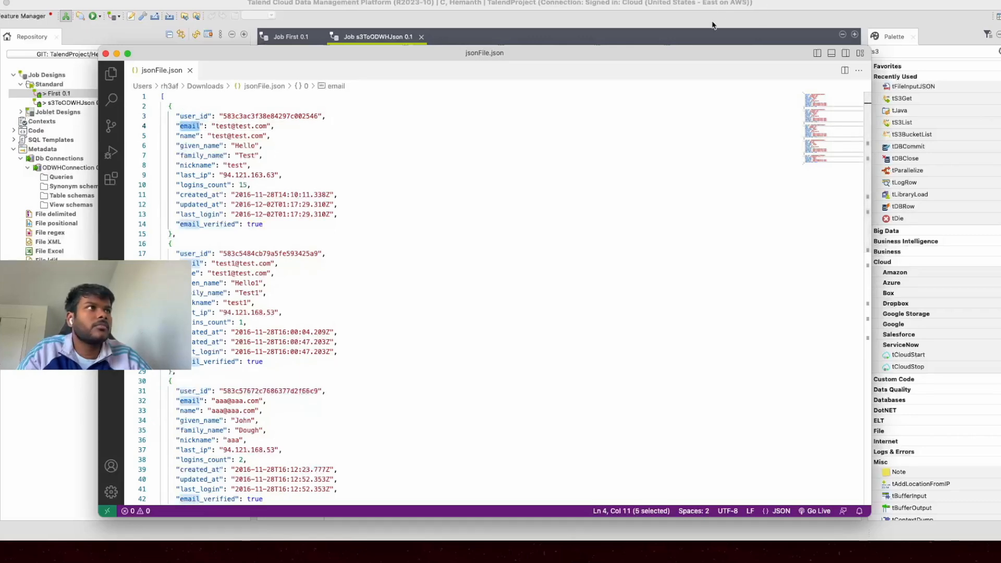
key(super+Tab)
click(618, 228)
key(ctrl+v)
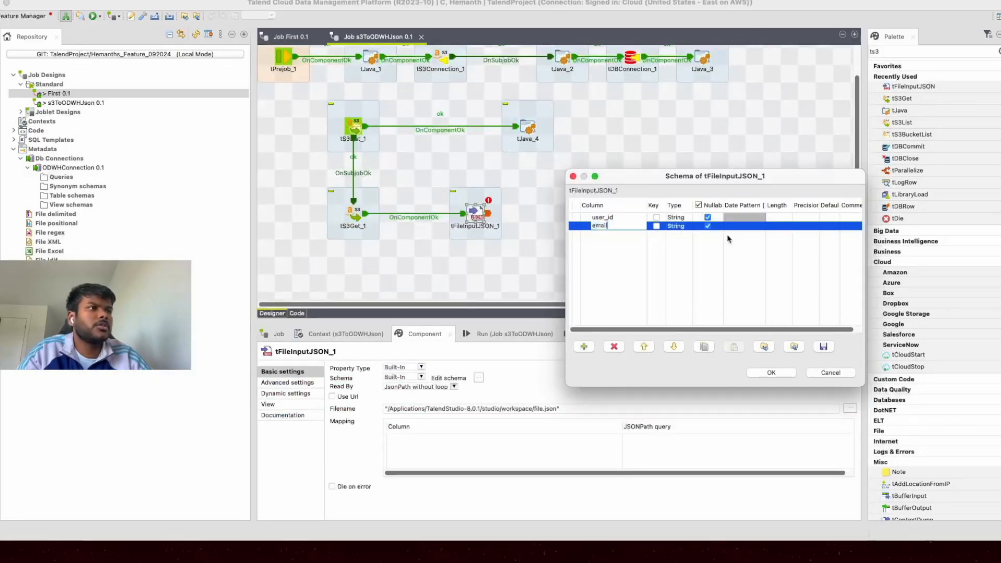
- Examine the data types available for the email column and close the schema of tFileInputJSON_1 without keeping its changes
click(597, 282)
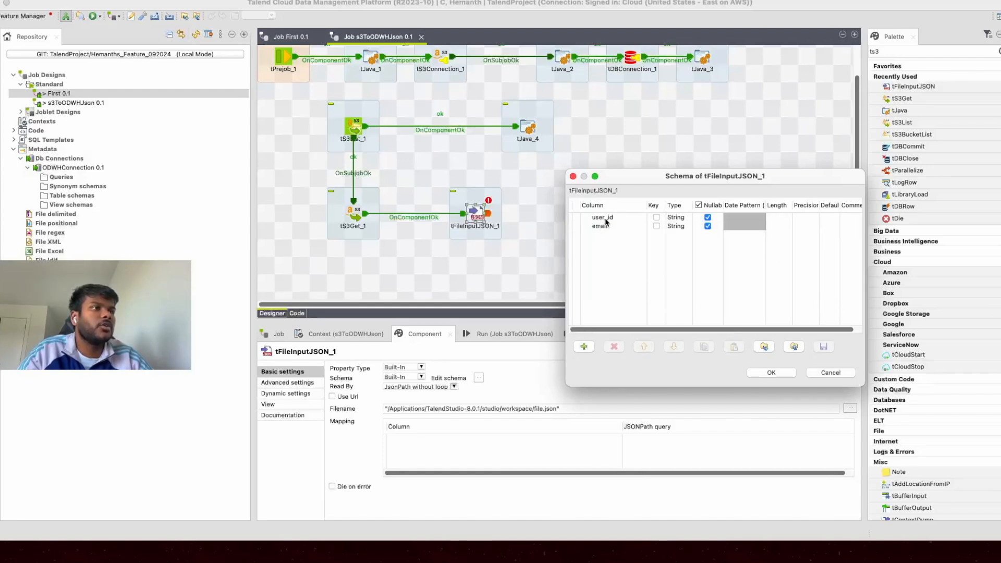
click(686, 227)
click(703, 227)
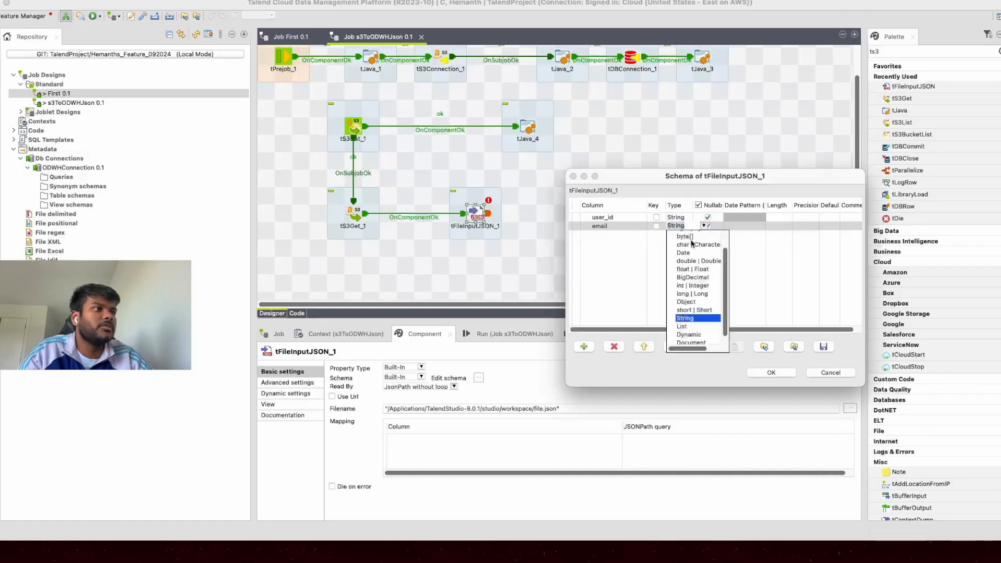
scroll(700, 291, up, 1)
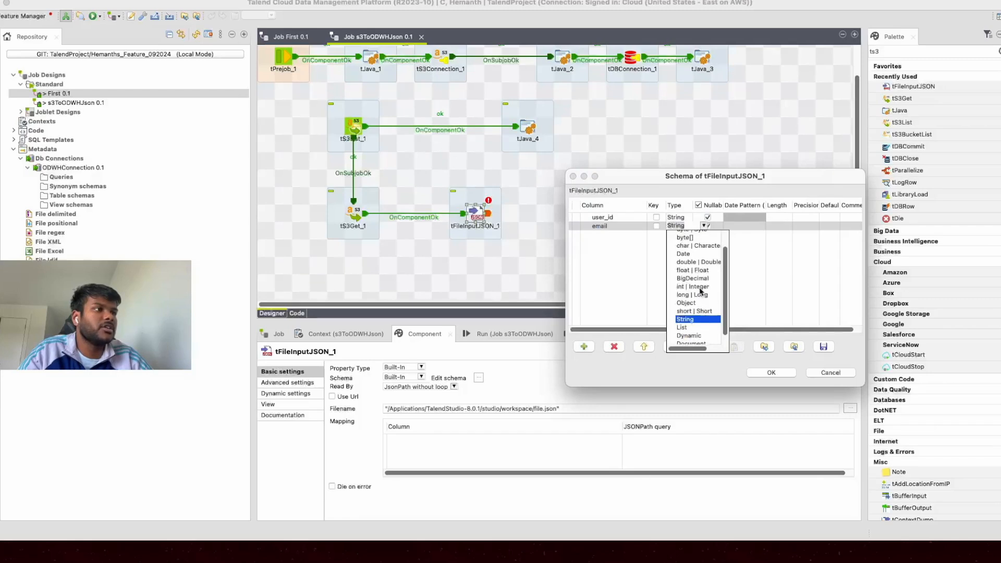
scroll(704, 269, up, 3)
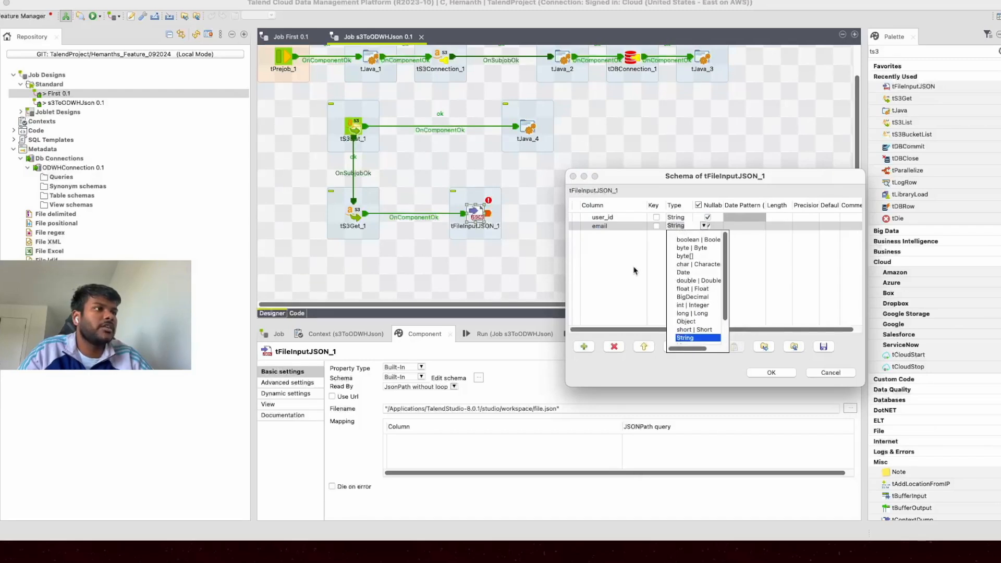
scroll(683, 295, down, 4)
scroll(693, 298, up, 4)
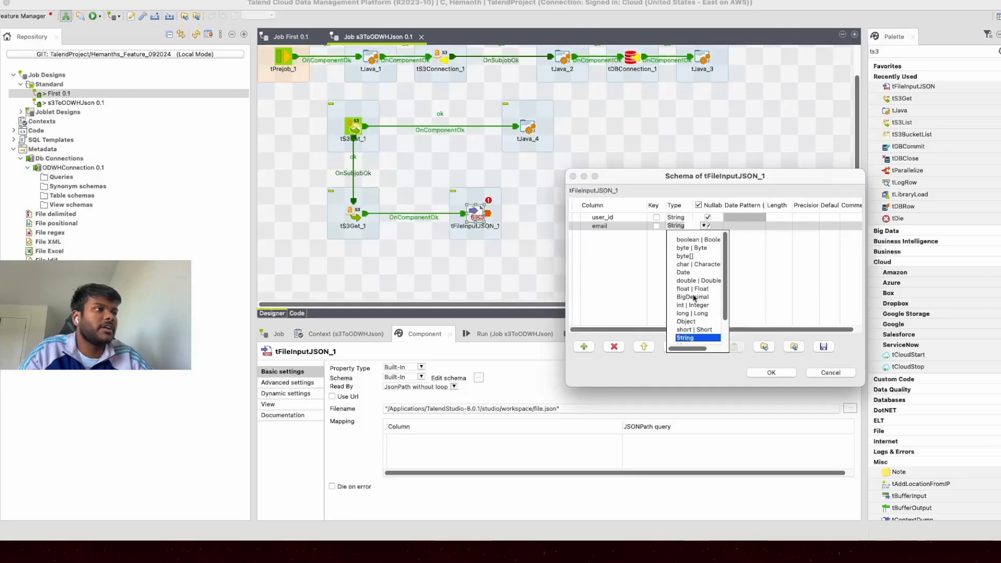
click(645, 287)
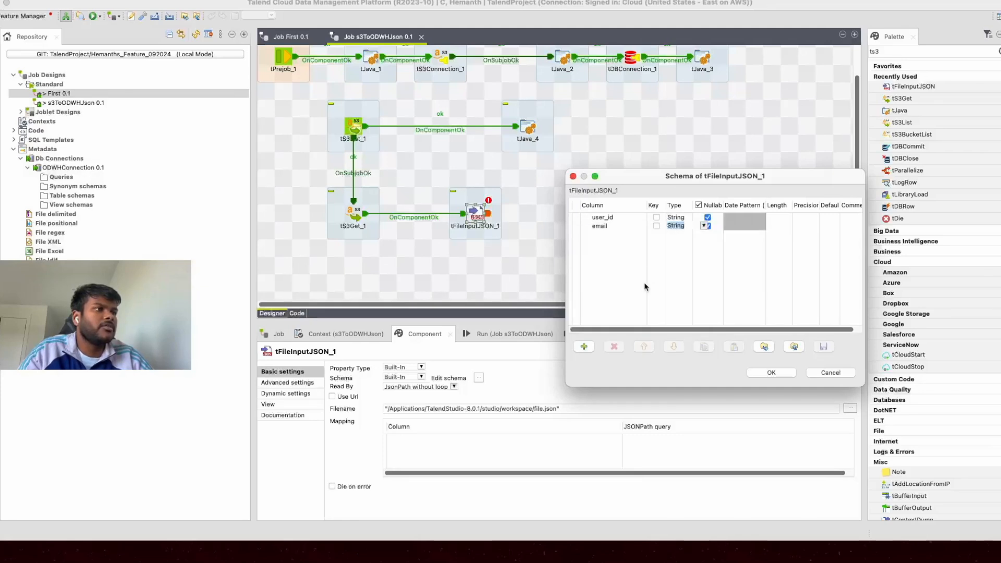
click(836, 374)
click(546, 225)
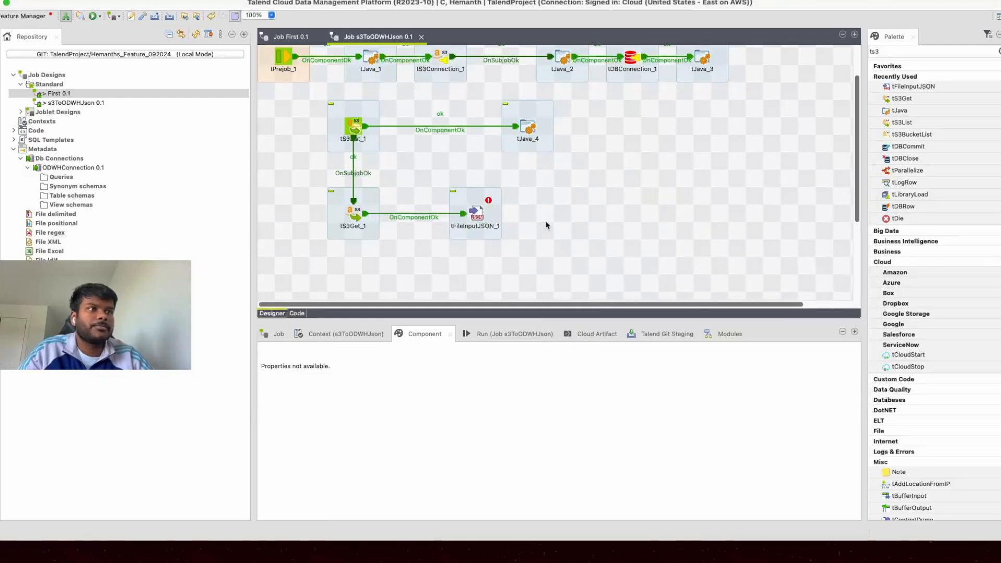
scroll(541, 225, down, 1)
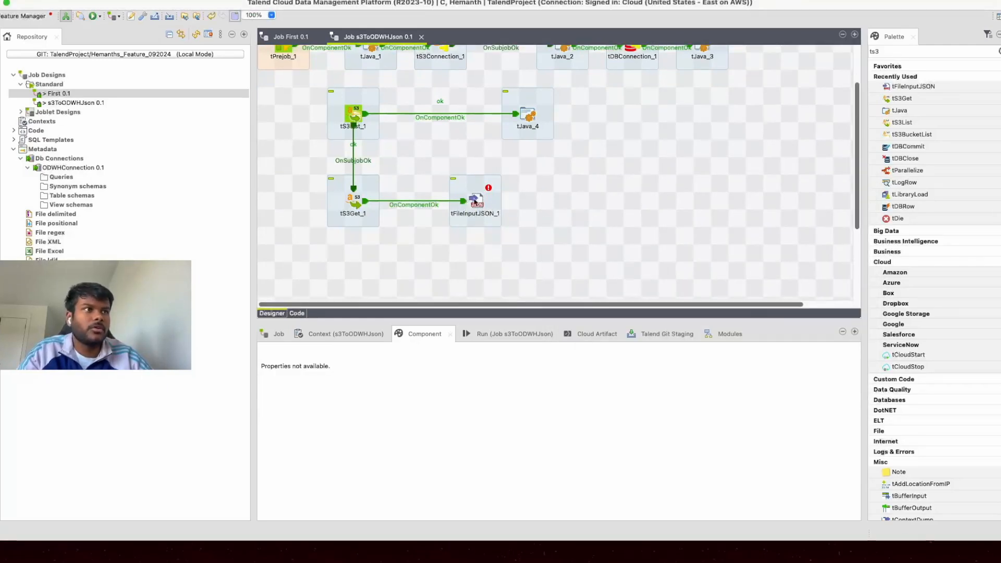
- Reopen the schema of tFileInputJSON_1 and add a String column named user_id
click(474, 201)
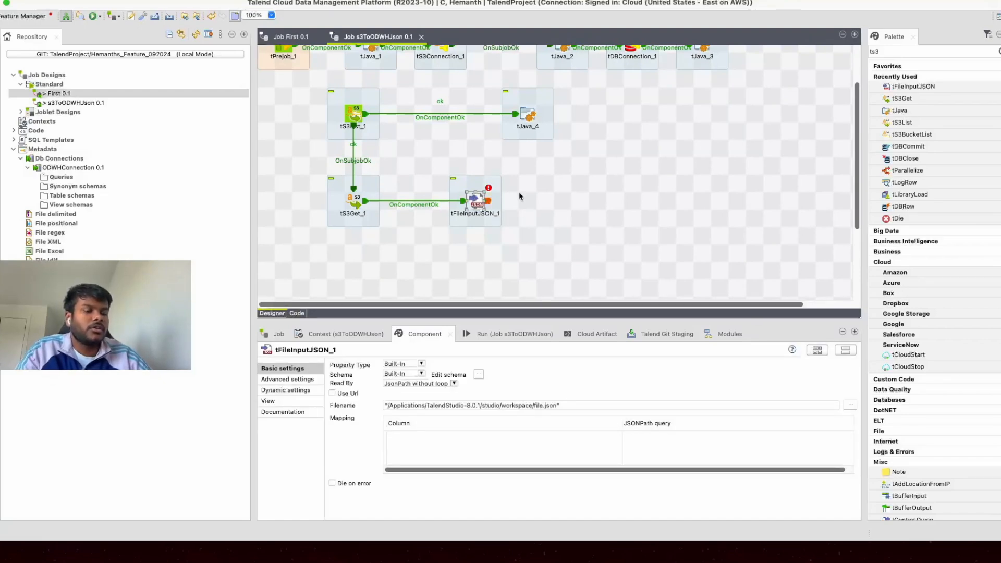
click(478, 374)
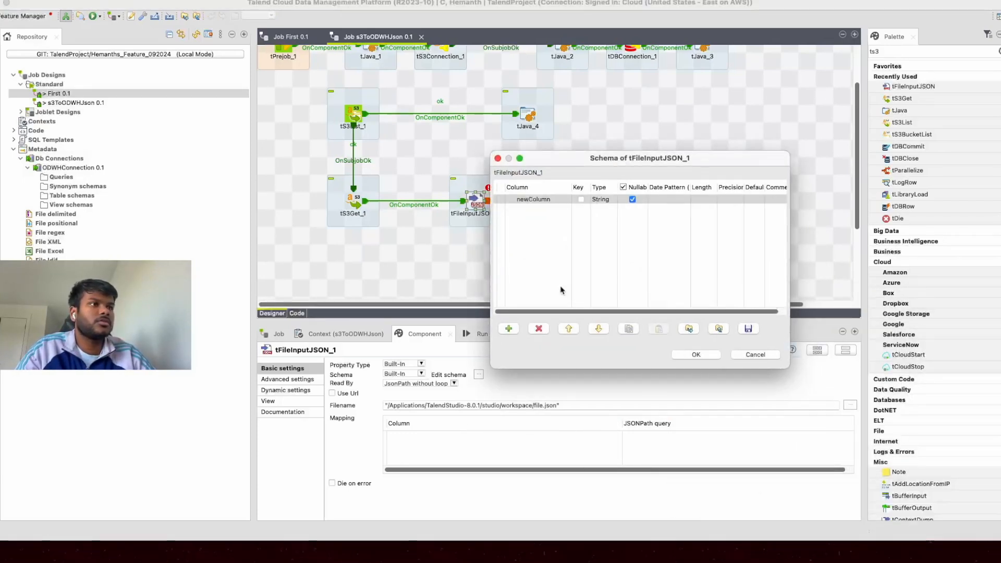
click(534, 203)
click(548, 206)
text(uses)
key(BackSpace)
text(r_id)
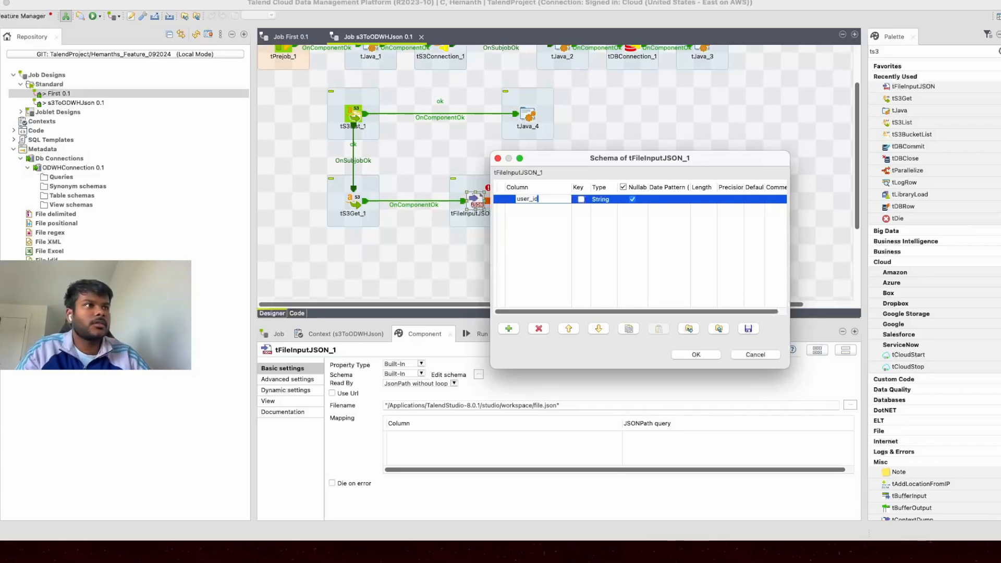
key(Return)
- Add a second String column named email to the tFileInputJSON_1 schema and accept the schema
click(509, 329)
click(540, 208)
text(email)
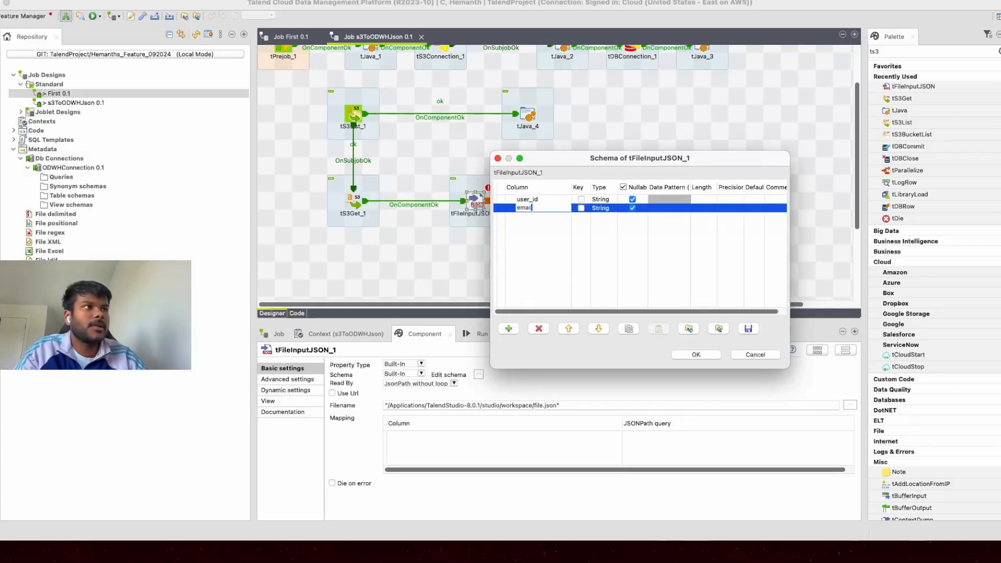
click(709, 356)
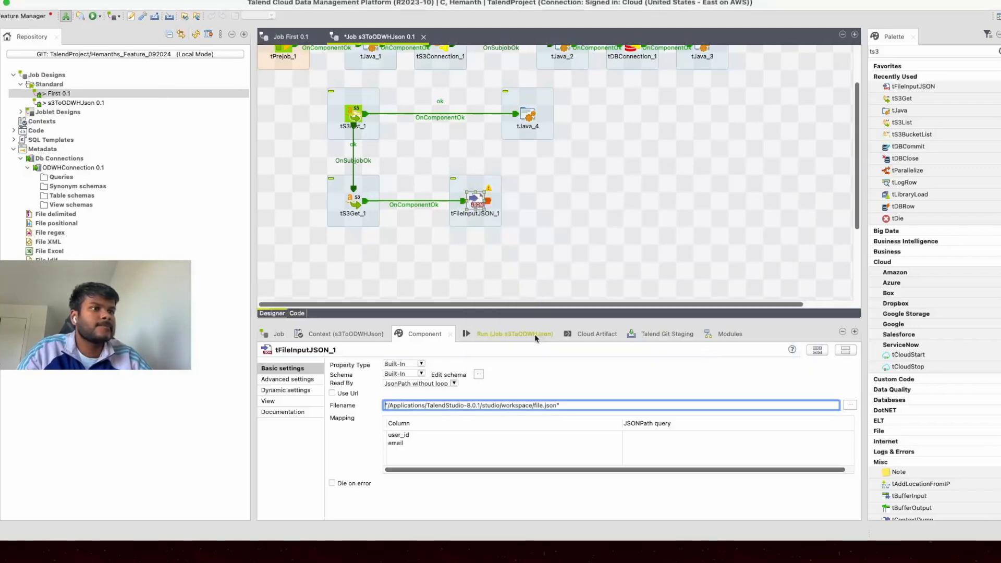
- Set the JSONPath query of the user_id column to "$.[*].user_id" and copy the query for reuse
click(645, 435)
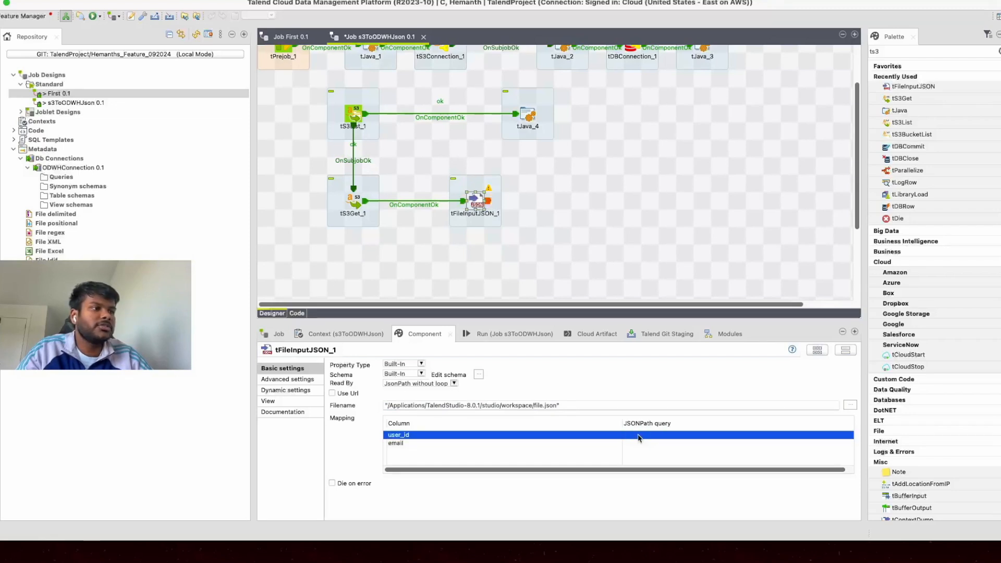
click(640, 436)
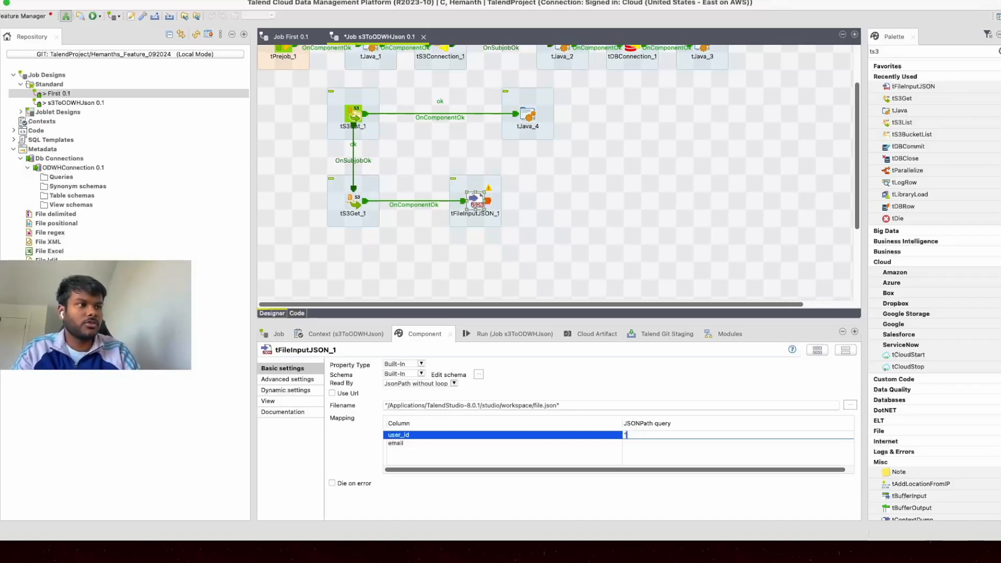
text("$.[*)
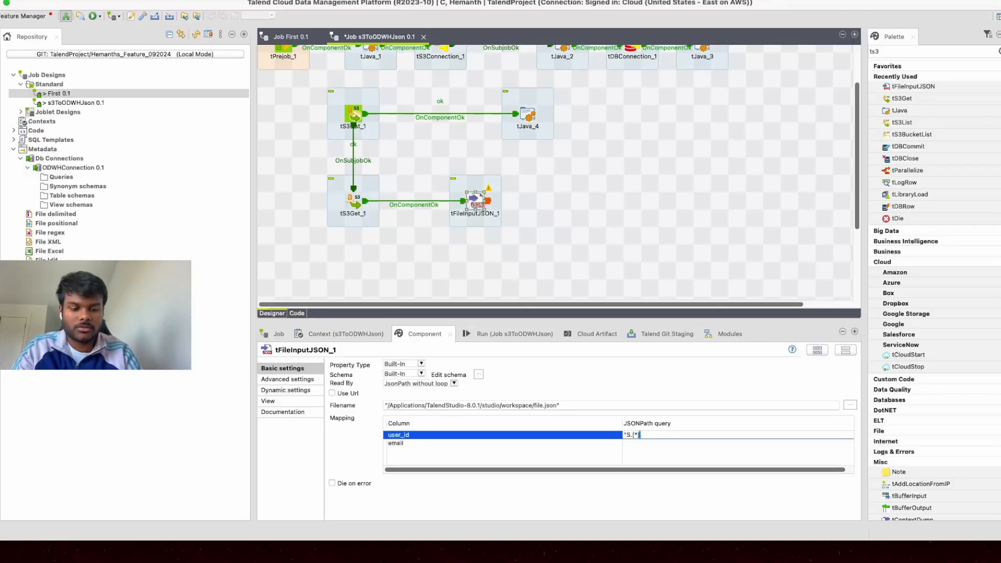
text(].user_id")
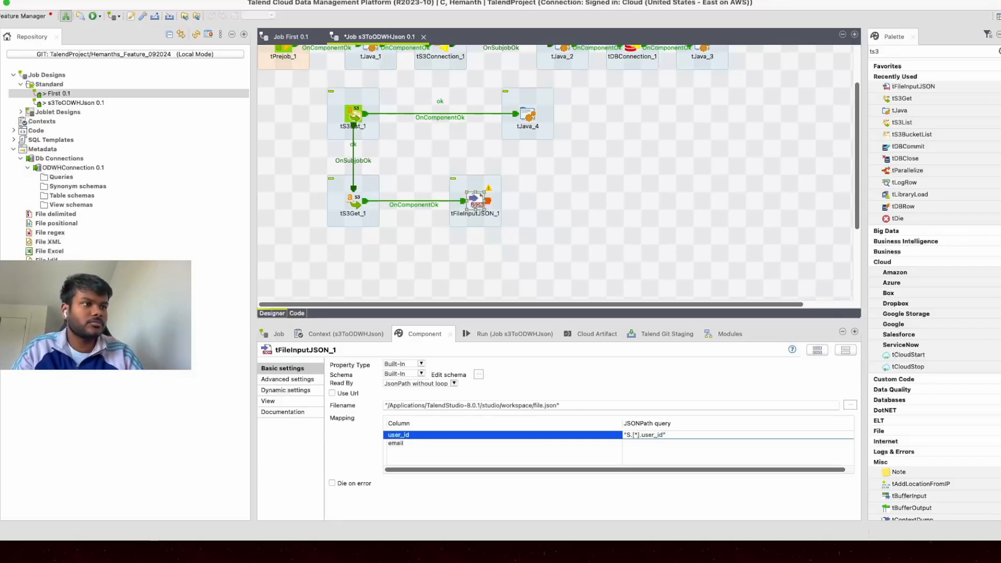
key(super+a)
key(super+c)
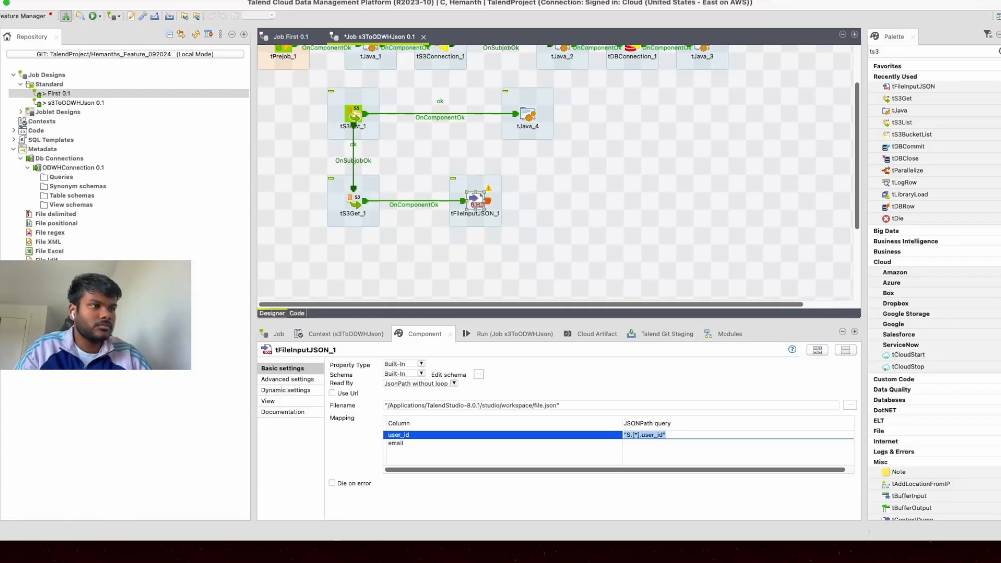
click(629, 436)
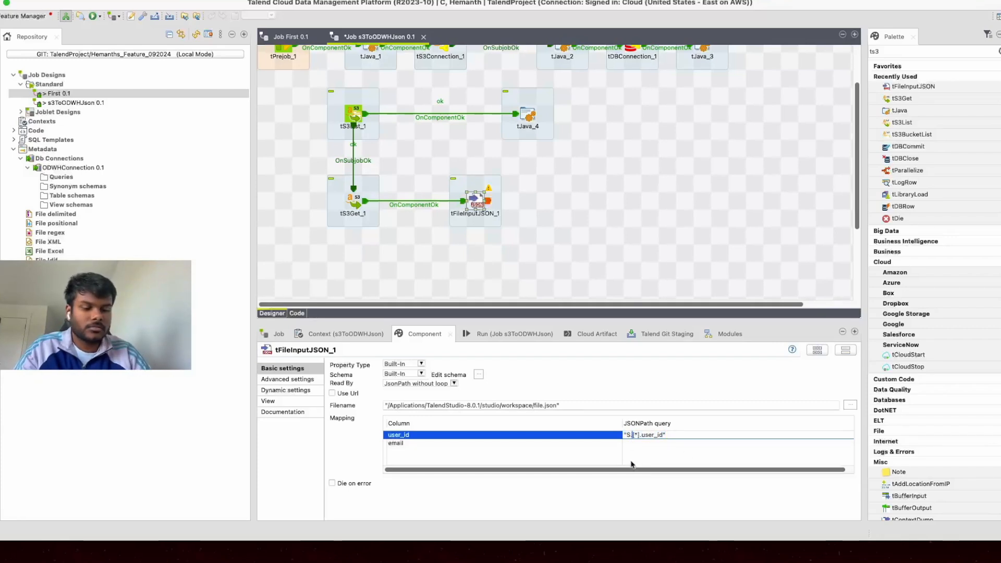
key(BackSpace)
text($)
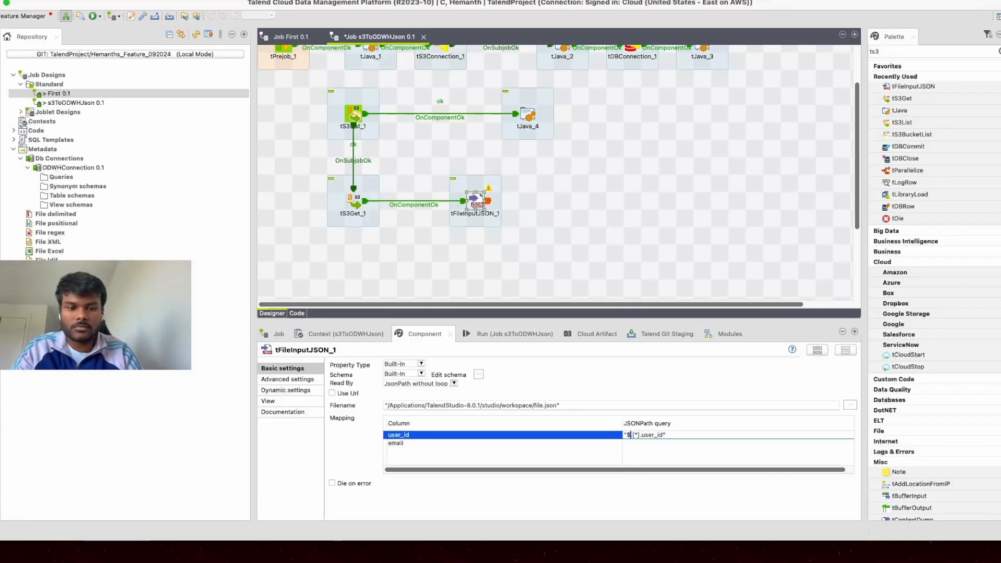
- Set the JSONPath query of the email column to "$.[*].email" by adapting the copied query, and save the job
click(672, 443)
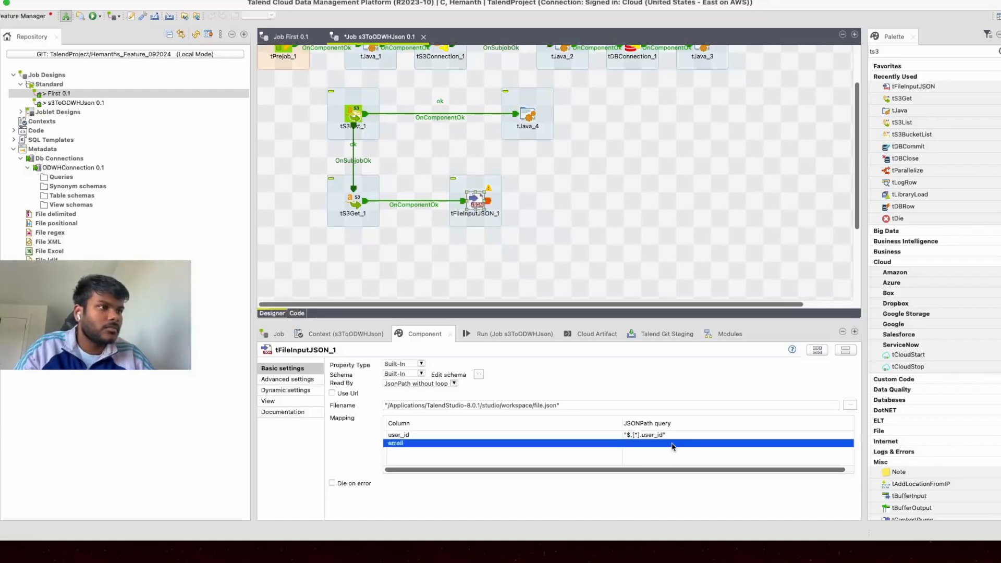
key(super+v)
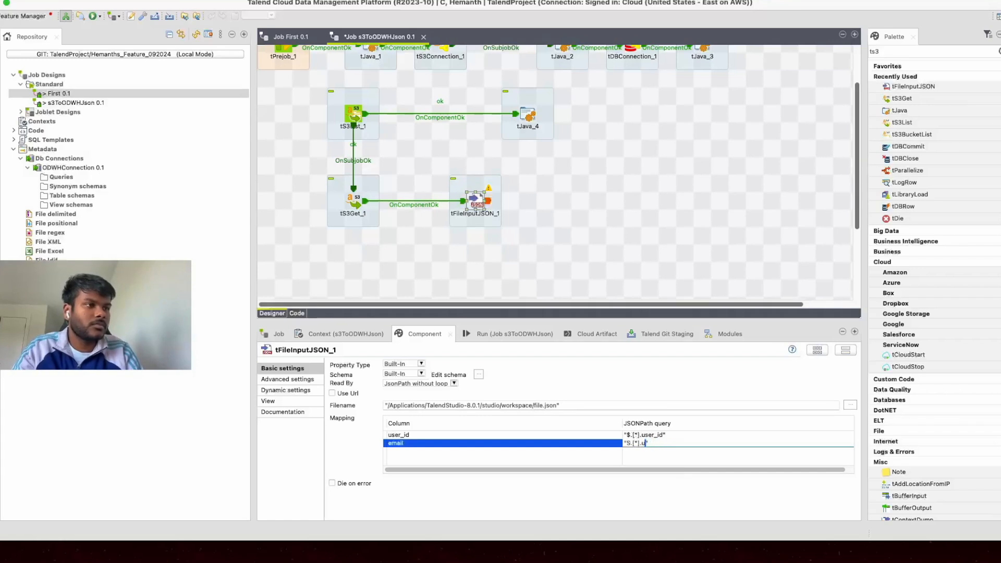
text(email)
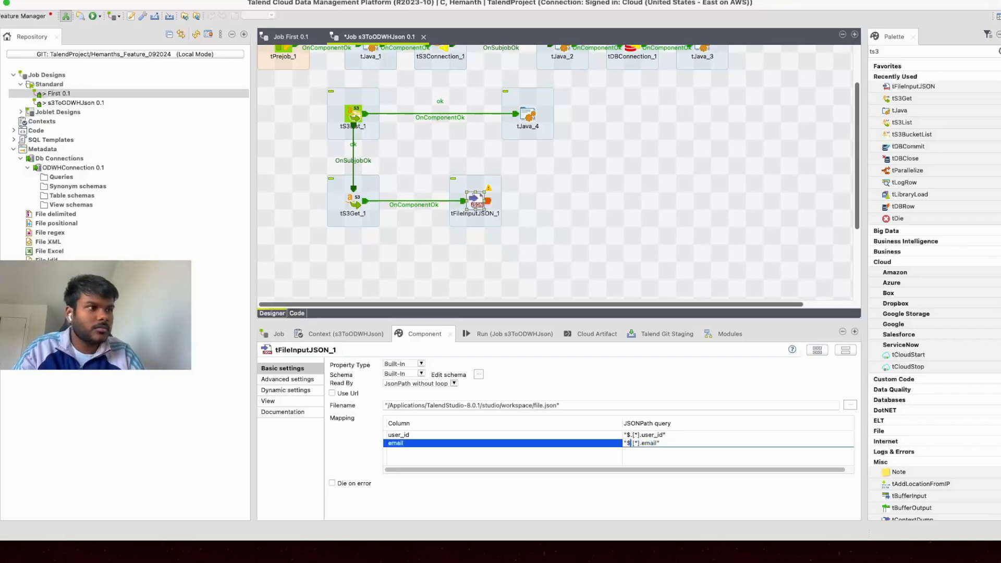
click(663, 201)
key(ctrl+s)
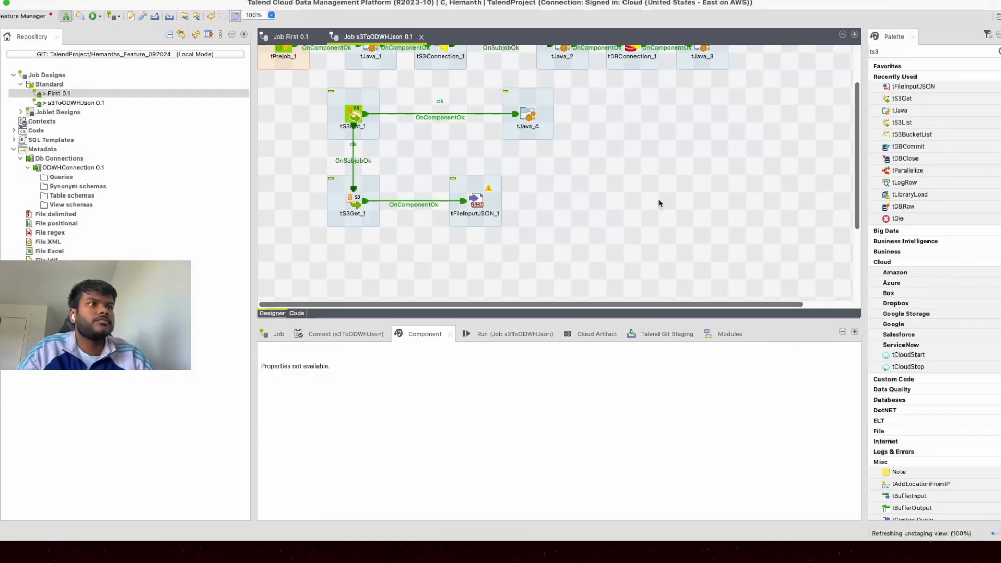
- Check the warning on tFileInputJSON_1 and add a tLogRow component beside it
click(481, 207)
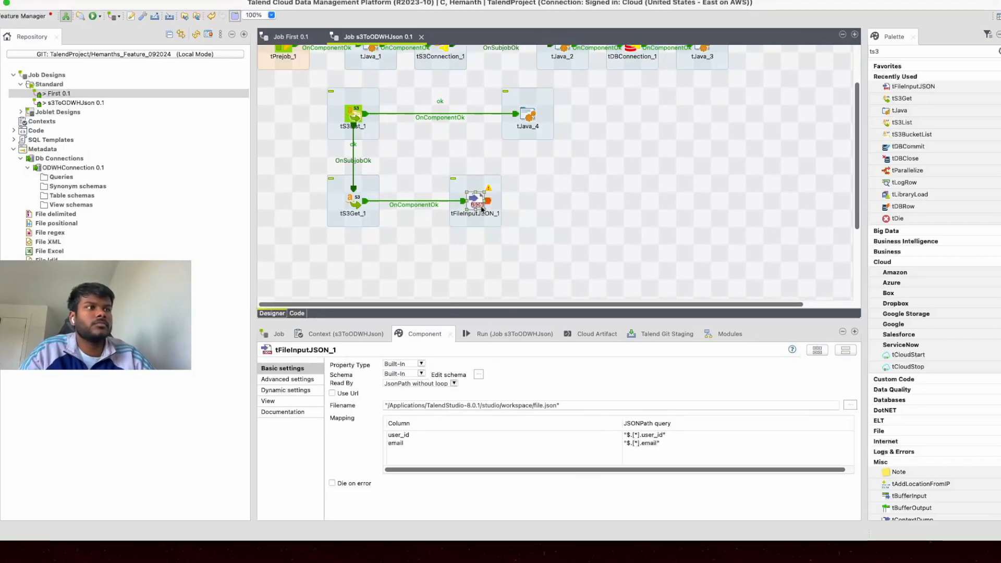
mouse_move(489, 190)
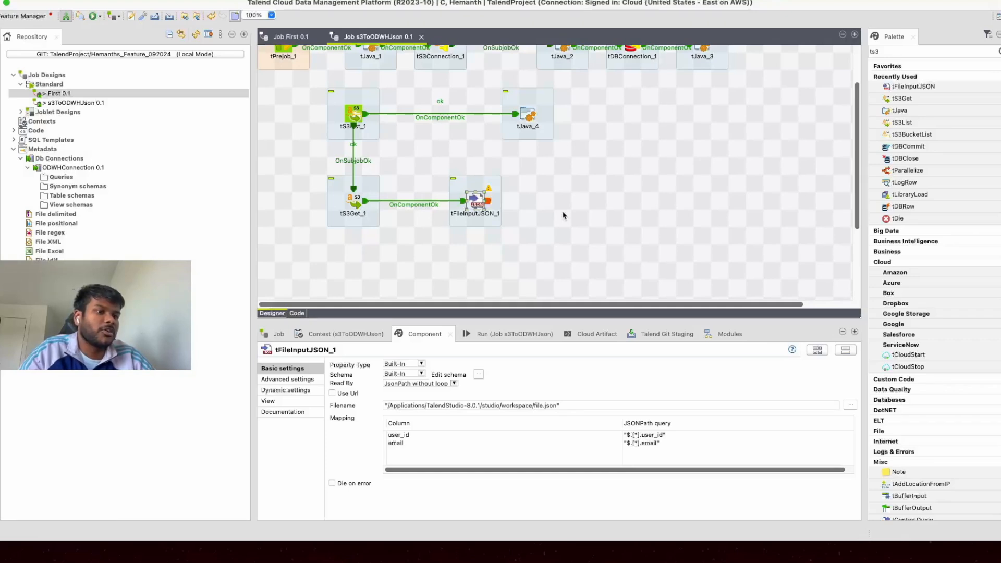
click(565, 189)
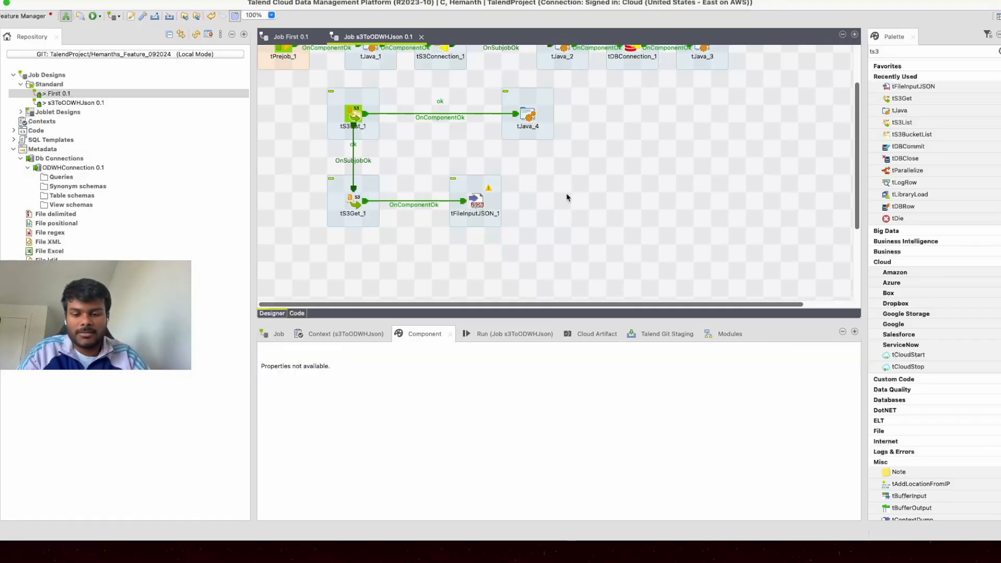
text(tlogr)
key(Return)
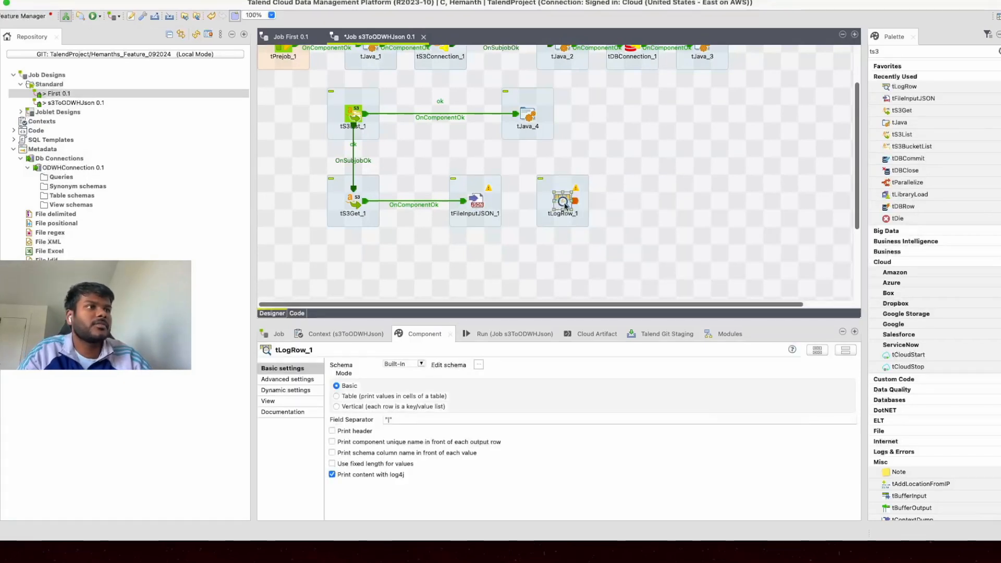
- Connect tFileInputJSON_1 to tLogRow_1 with a Main row link
click(475, 203)
right_click(475, 204)
mouse_move(505, 211)
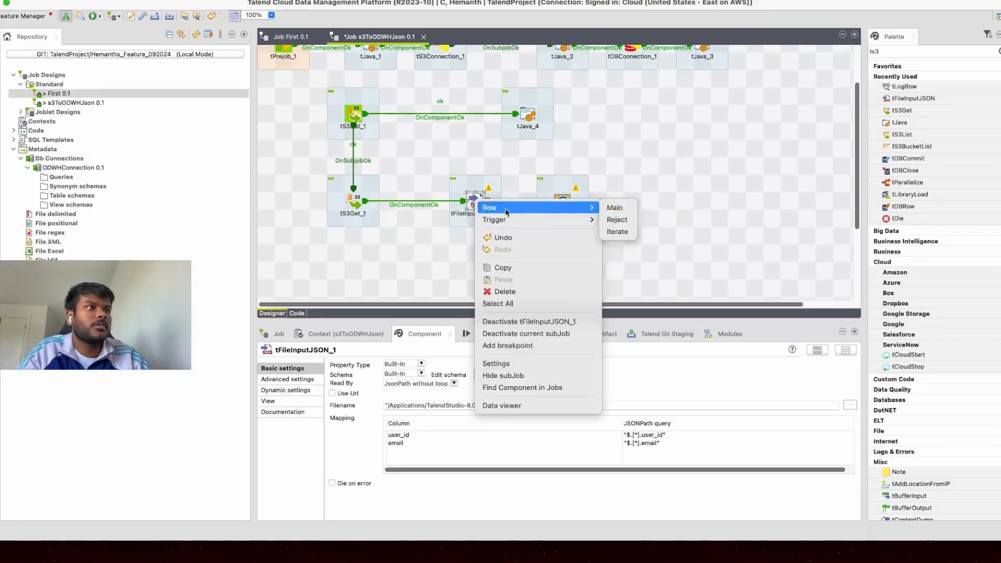
click(613, 231)
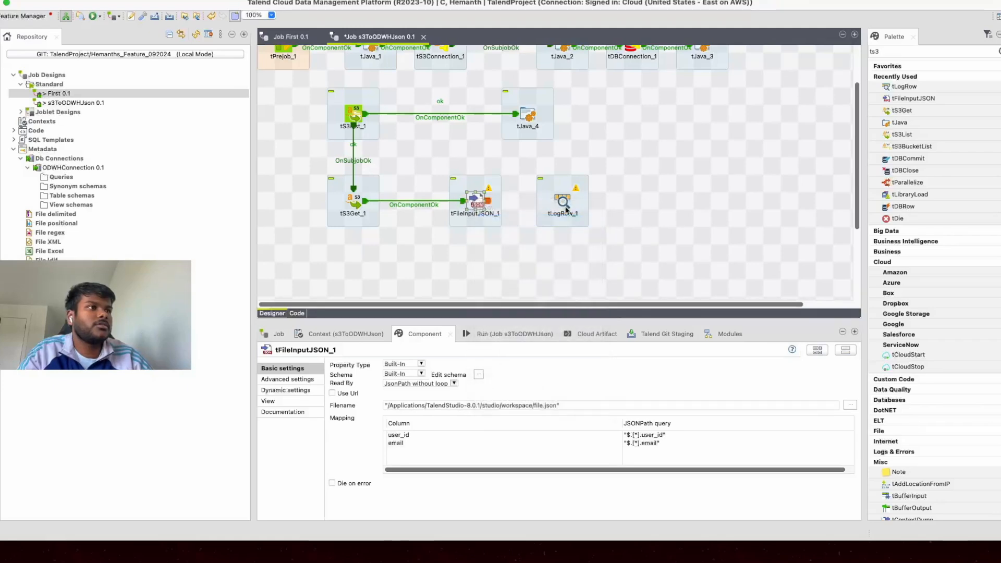
right_click(484, 198)
mouse_move(574, 204)
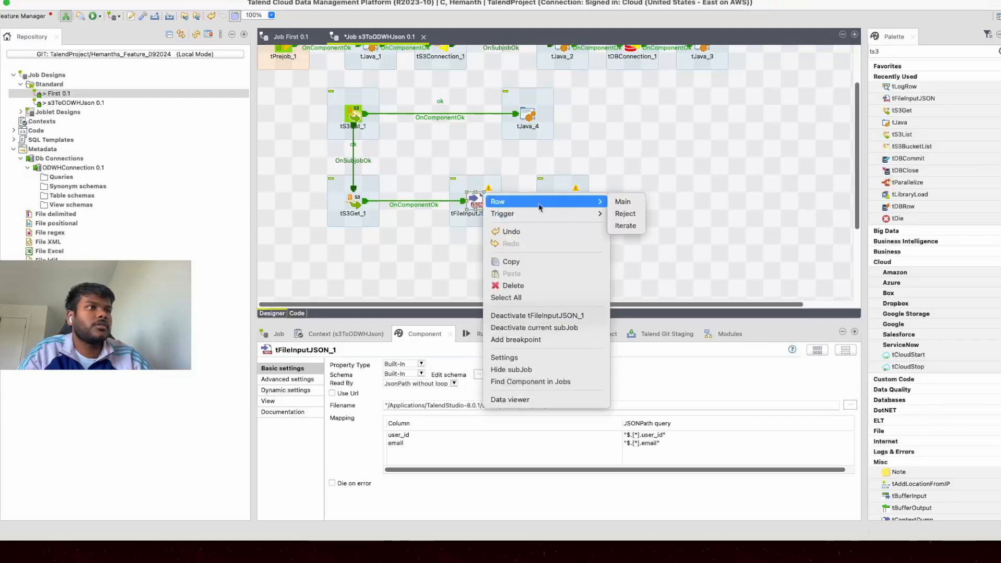
click(613, 205)
click(578, 211)
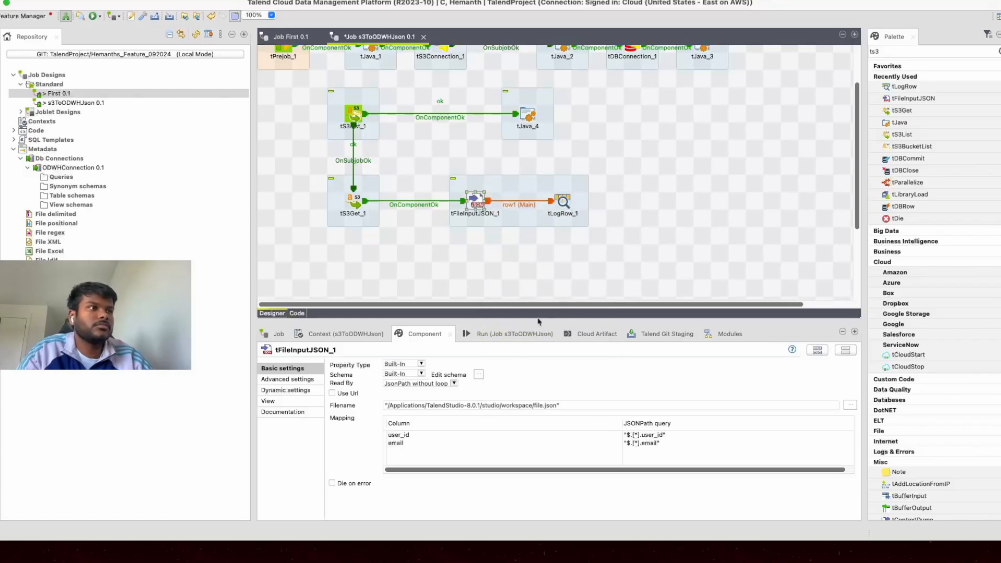
- Run the s3ToODWHJson job and highlight the error and warning lines in its console output
click(532, 336)
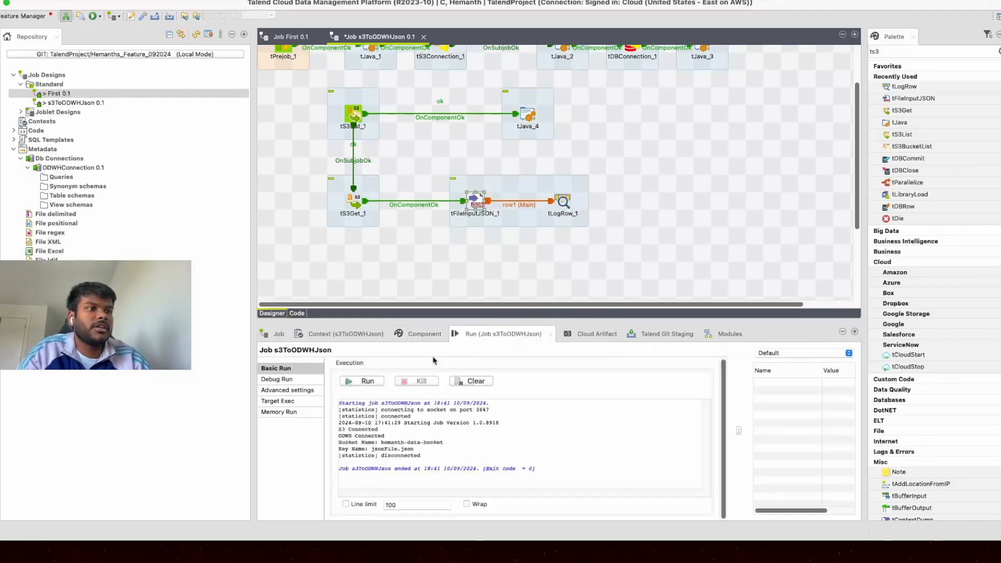
click(360, 381)
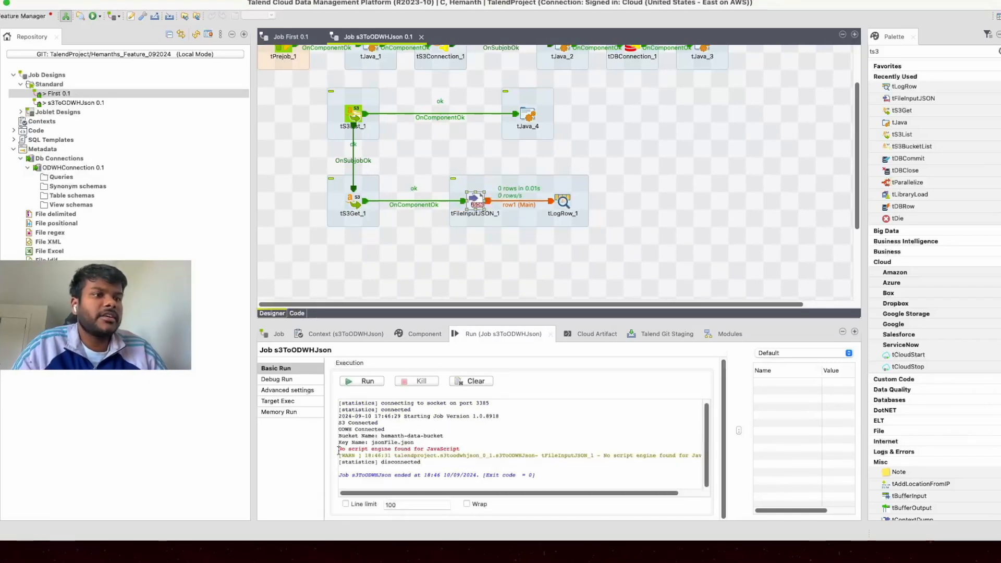
drag(338, 448, 701, 456)
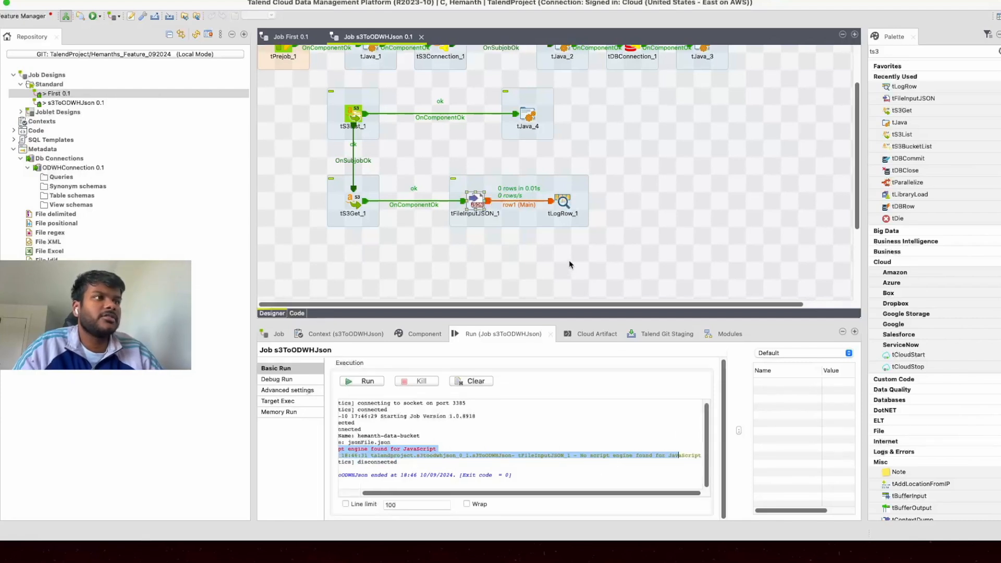
- Switch to the Terminal, clear it, check the installed Java version with "java -version", highlight the version number and minimize the window
click(548, 271)
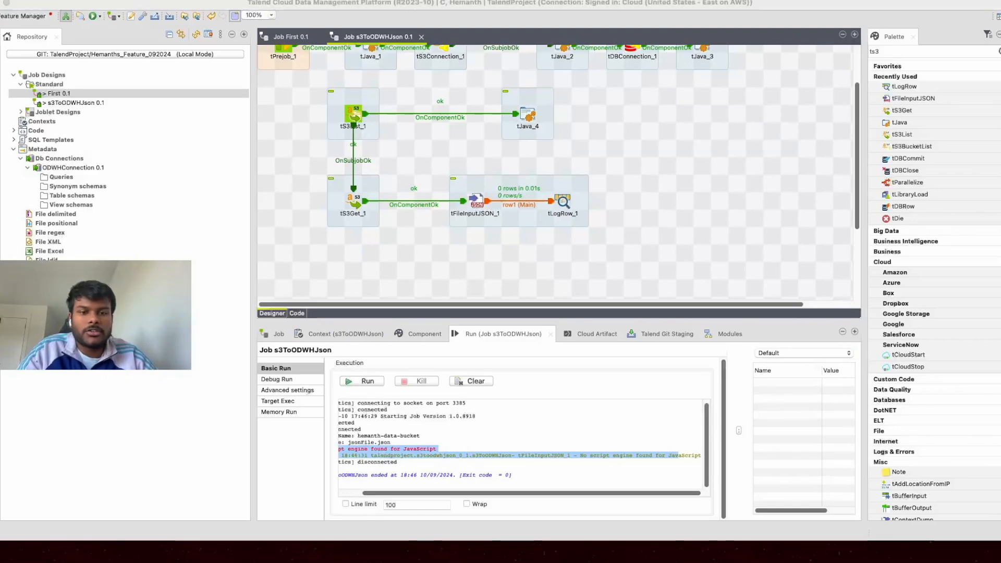
drag(676, 114, 681, 120)
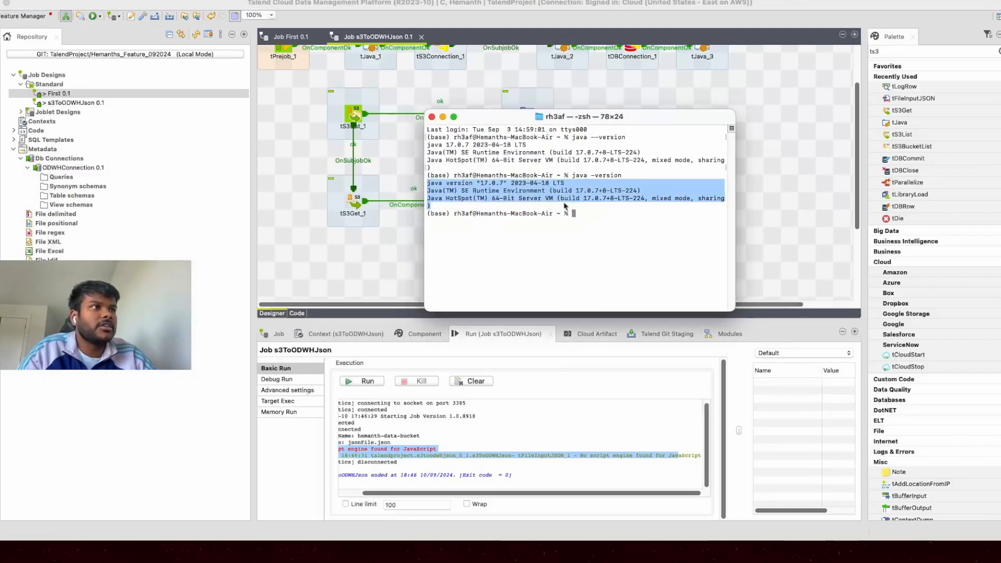
click(602, 218)
key(super+k)
text(java -)
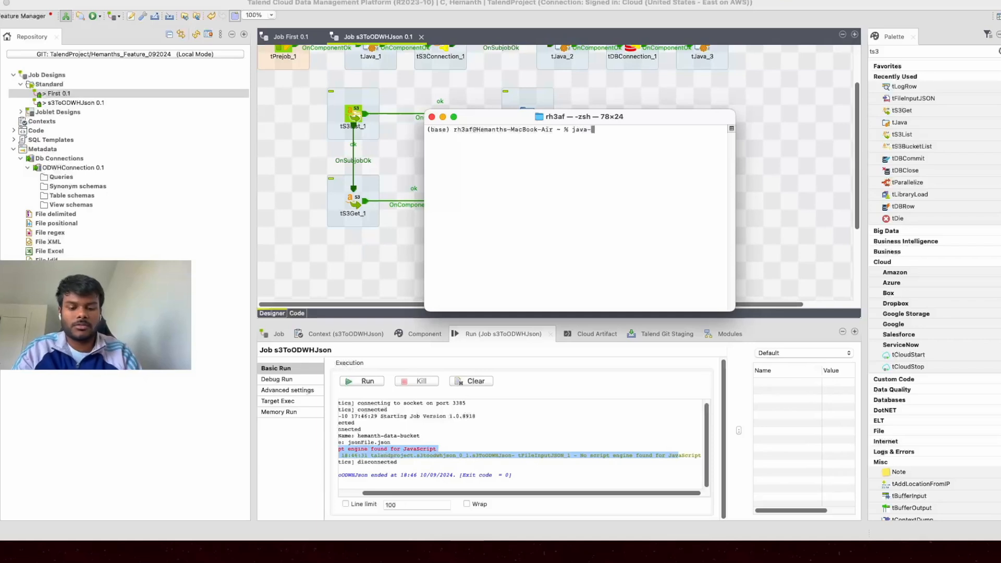
text(version)
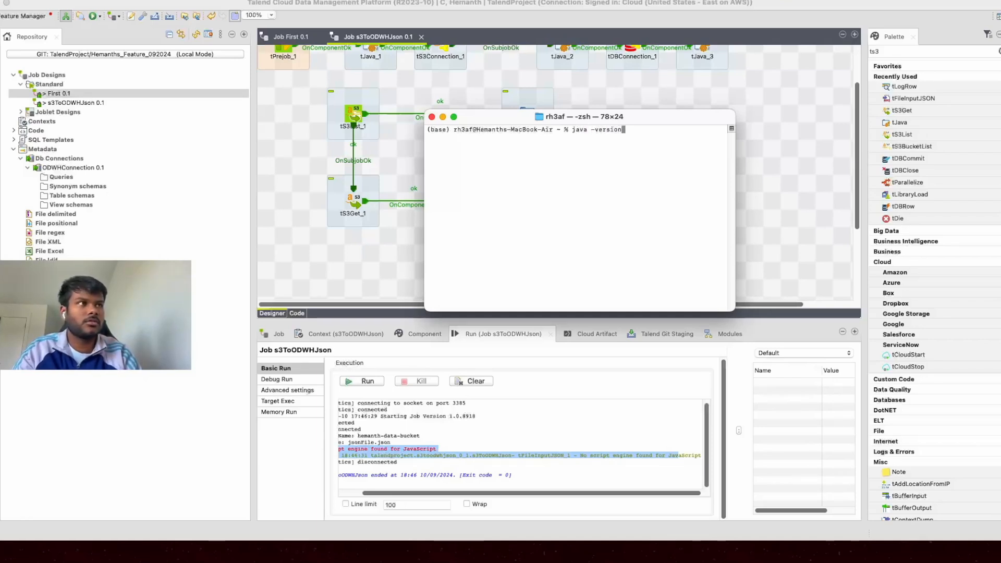
key(Return)
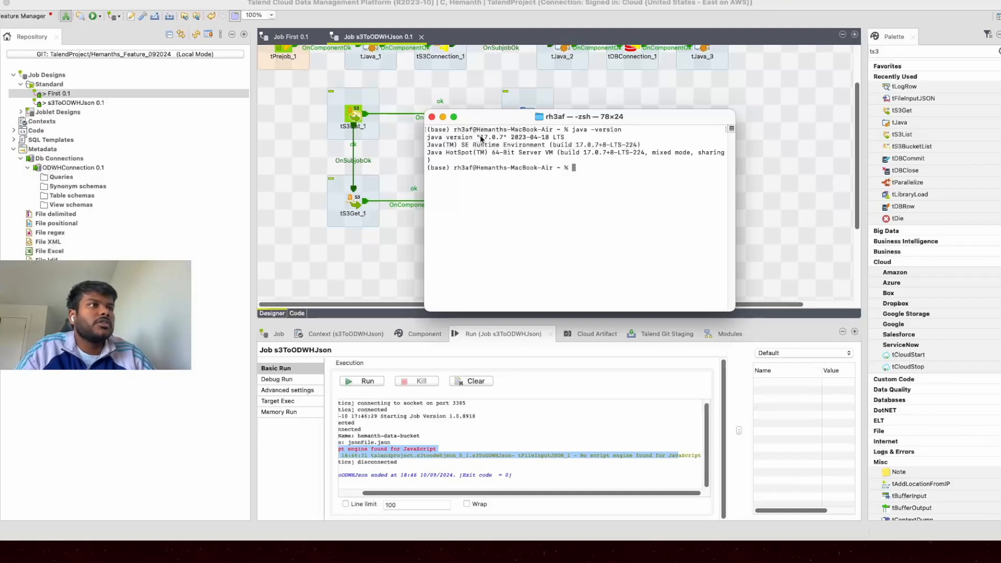
mouse_move(481, 138)
mouse_down()
mouse_move(533, 139)
mouse_move(499, 139)
mouse_up()
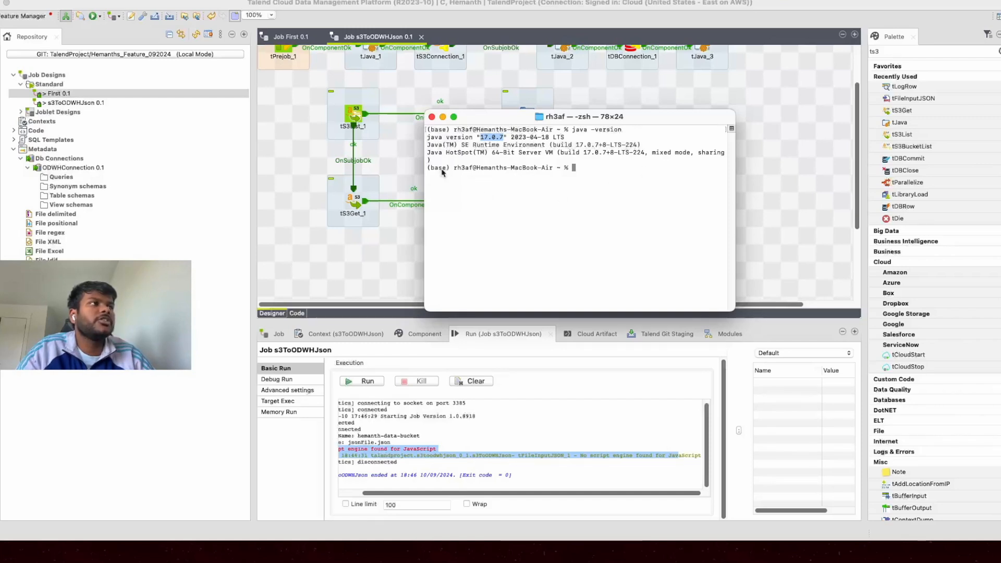
click(443, 117)
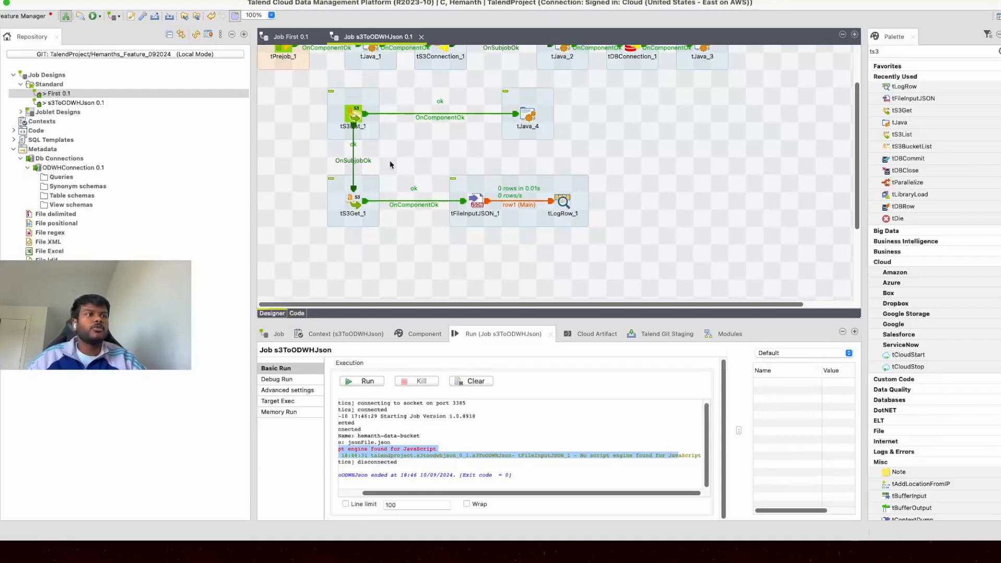
- Add a tLibraryLoad component to the job and place it beside tJava_4 with some space between them
click(565, 204)
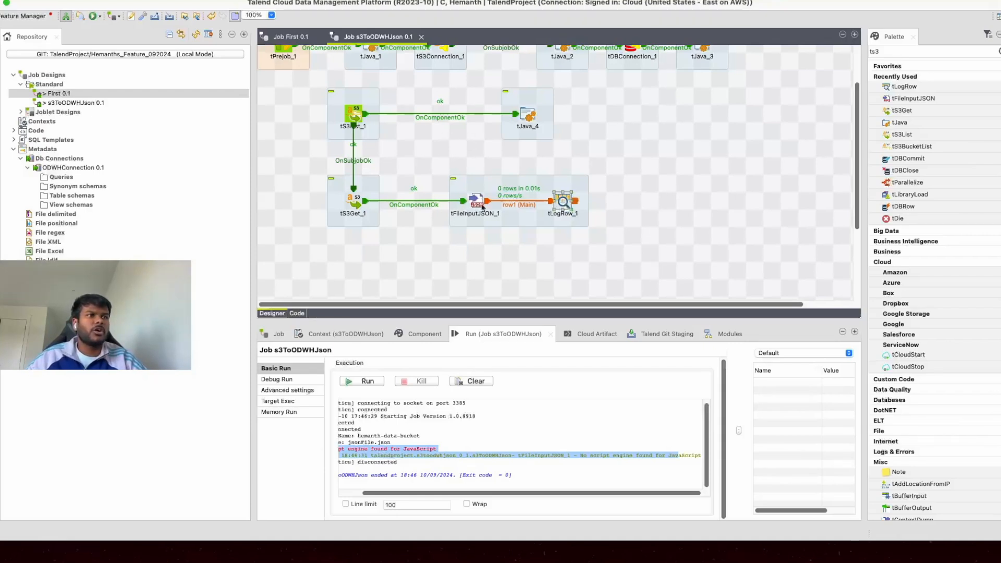
click(573, 118)
text(tlibr)
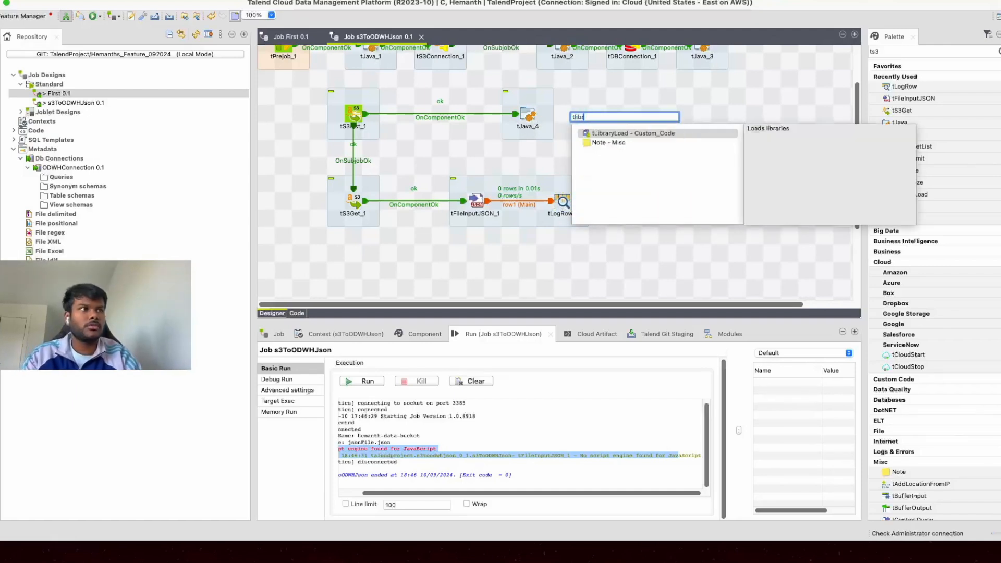
key(Return)
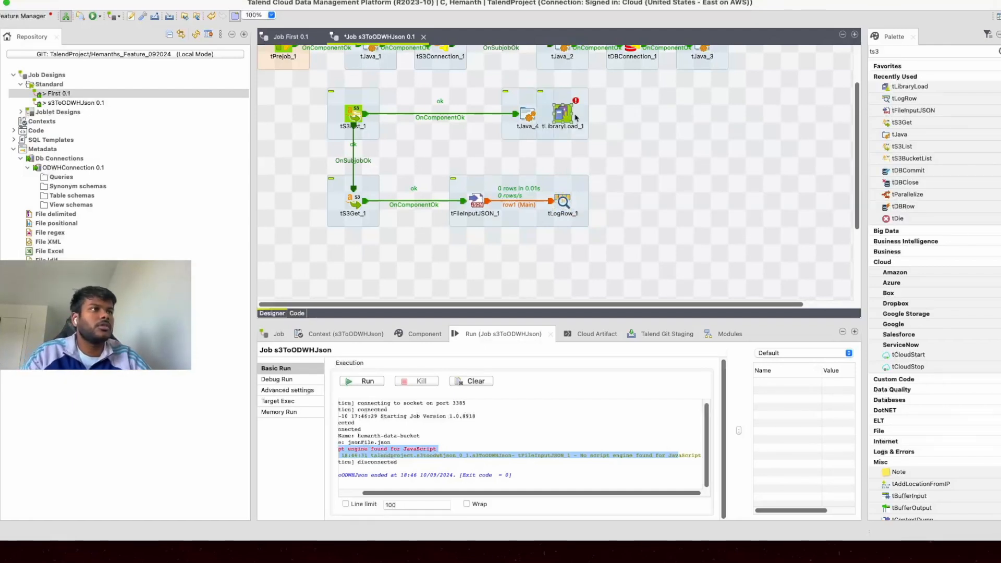
drag(557, 120, 627, 119)
- Connect tJava_4 to tLibraryLoad_1 with an On Component Ok trigger
right_click(526, 119)
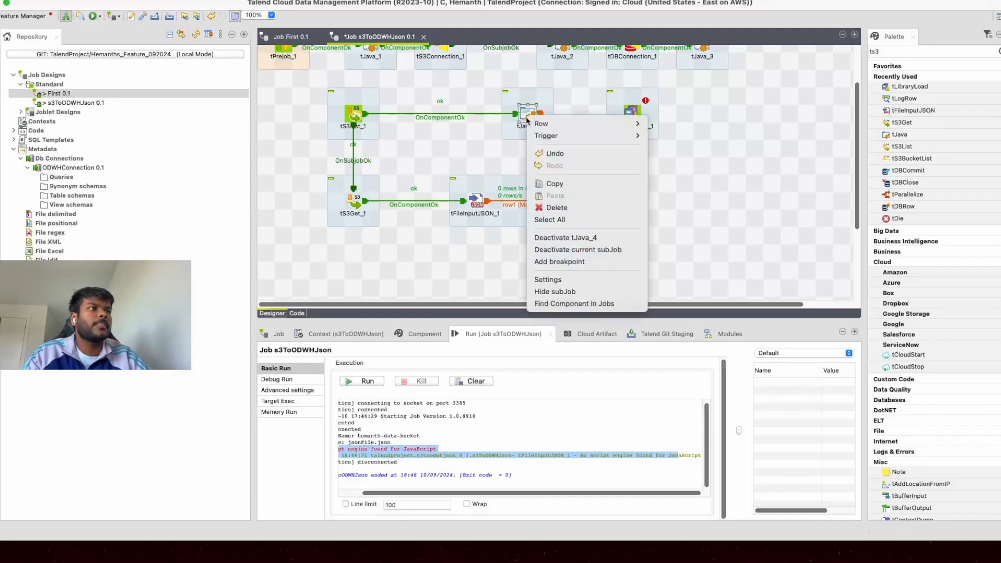
mouse_move(559, 125)
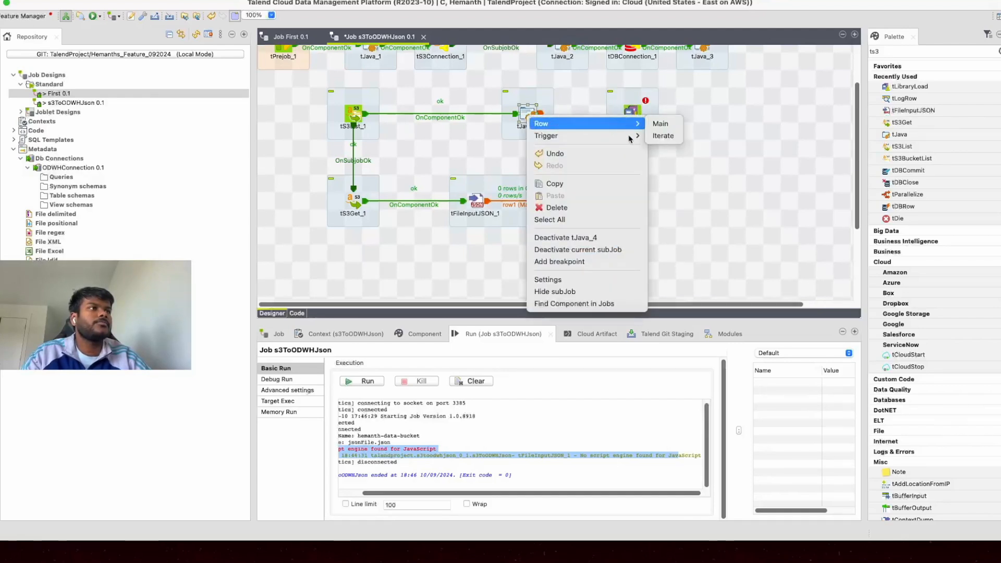
mouse_move(629, 137)
click(677, 177)
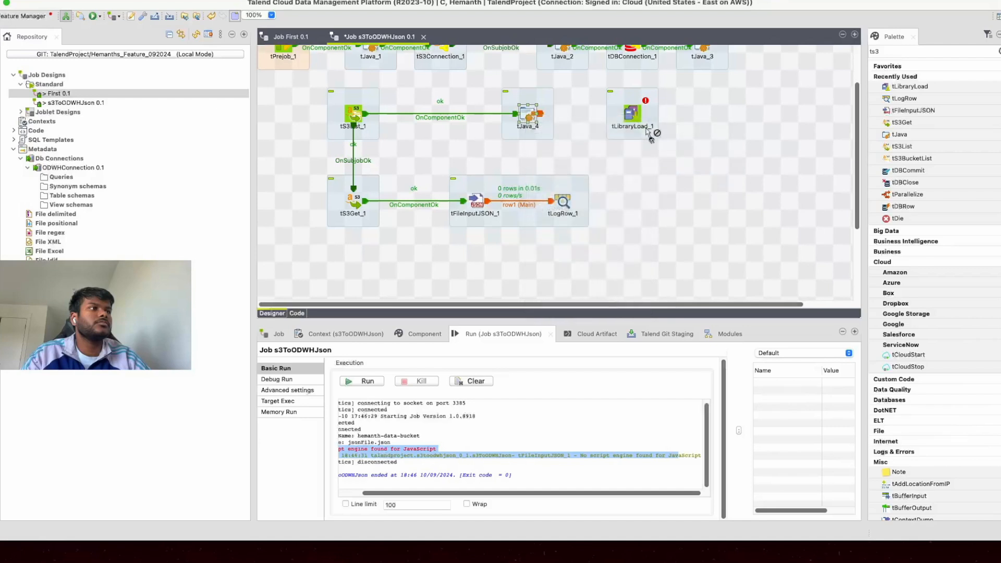
click(631, 114)
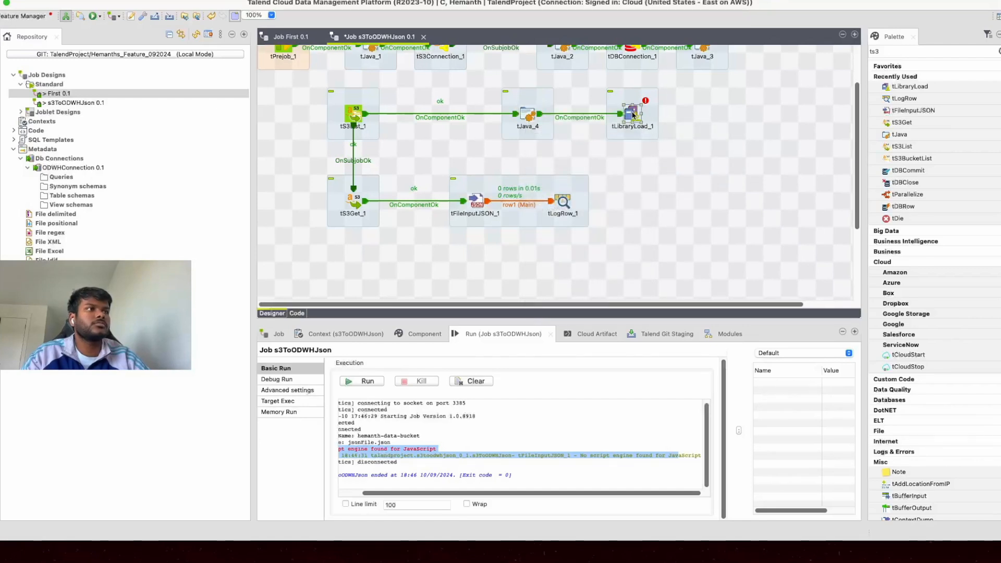
- Make four copies of tLibraryLoad_1 and arrange them in two rows beyond the original
key(super+c)
click(711, 132)
key(super+v)
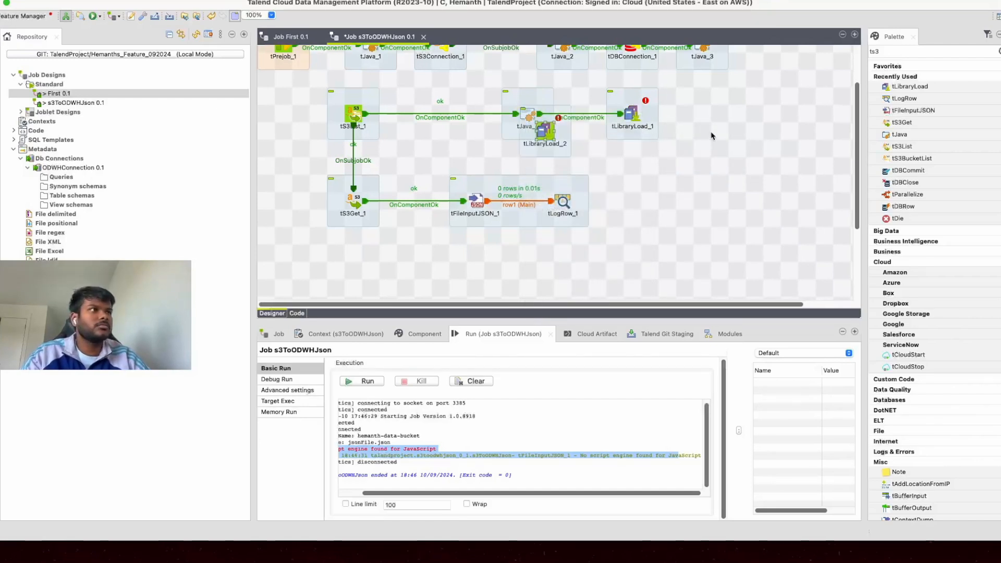
drag(570, 142, 726, 126)
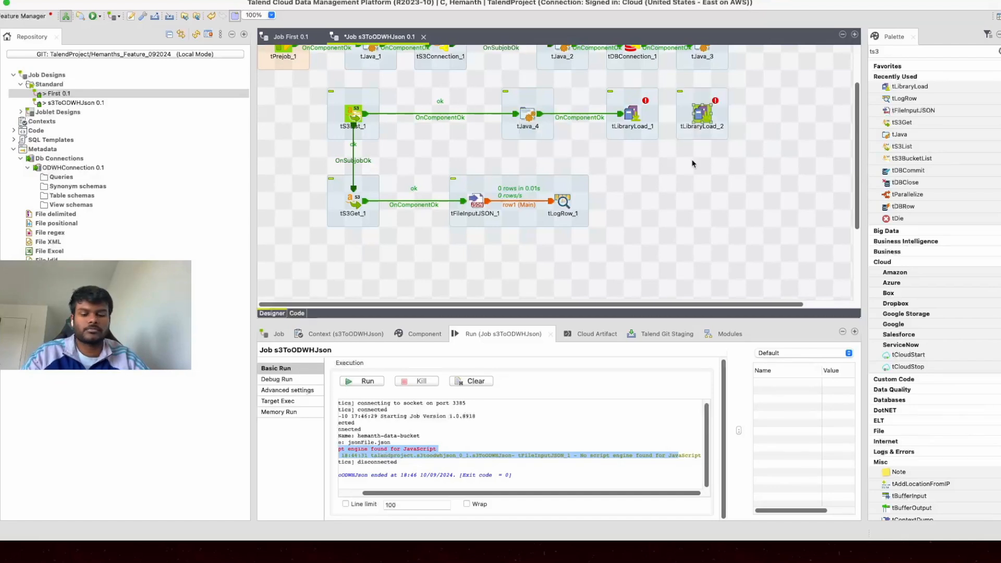
key(super+v)
key(super+v)
key(super+v)
drag(687, 171, 759, 121)
drag(663, 148, 768, 165)
drag(646, 132, 717, 168)
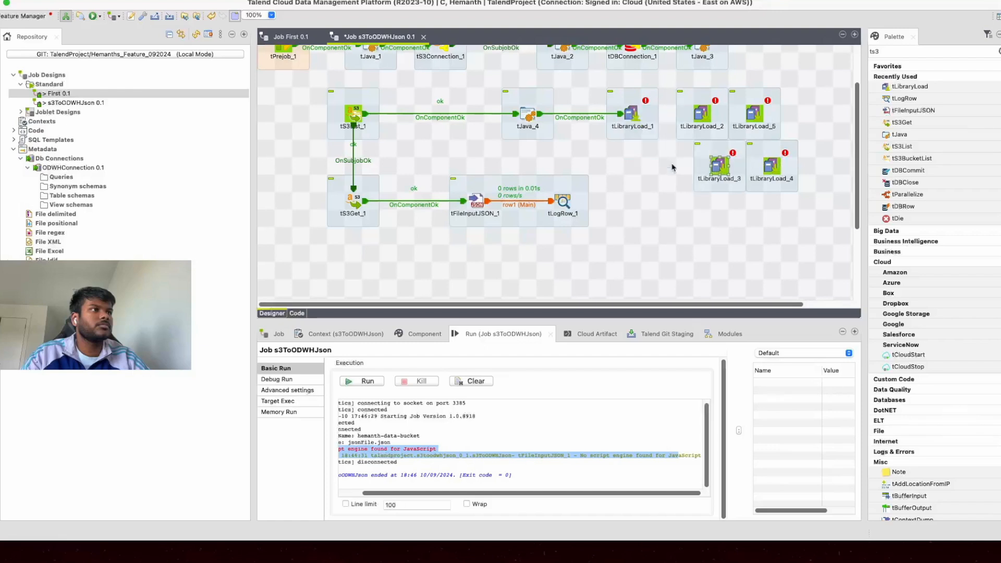
- Link tLibraryLoad_1 to tLibraryLoad_2 and tLibraryLoad_2 to tLibraryLoad_5 with On Component Ok triggers, spacing tLibraryLoad_5 farther out
right_click(631, 114)
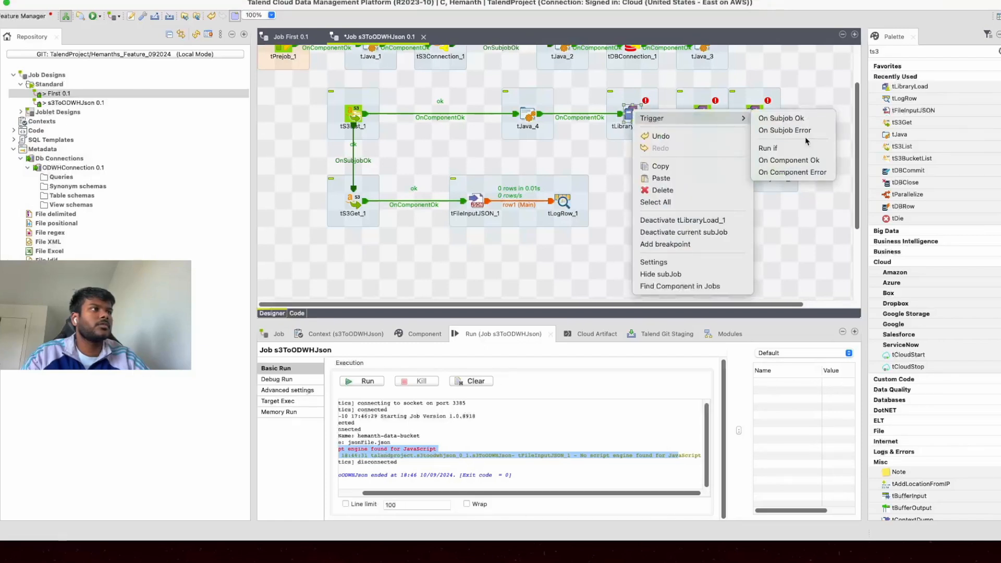
click(789, 160)
click(700, 116)
right_click(699, 117)
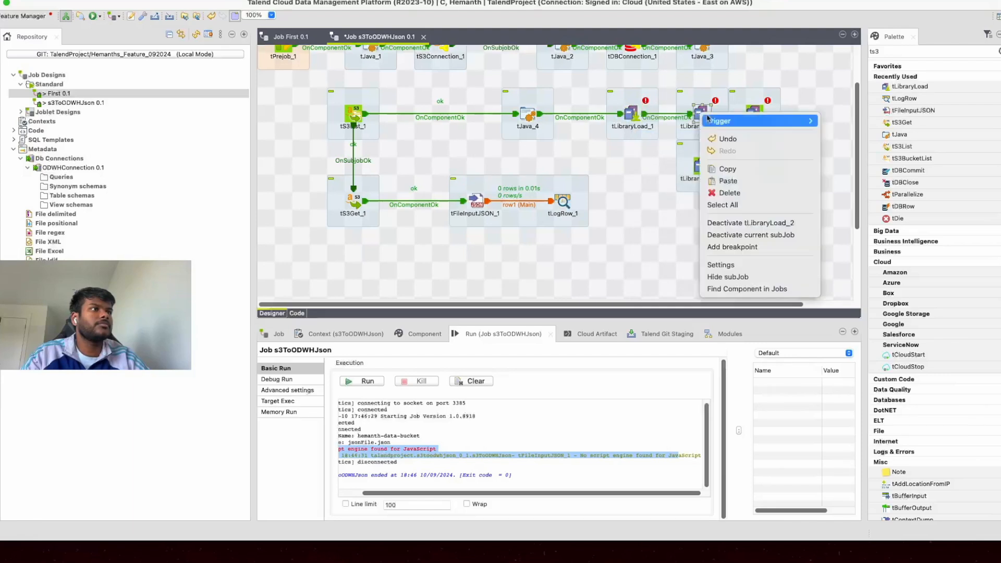
mouse_move(724, 121)
click(857, 167)
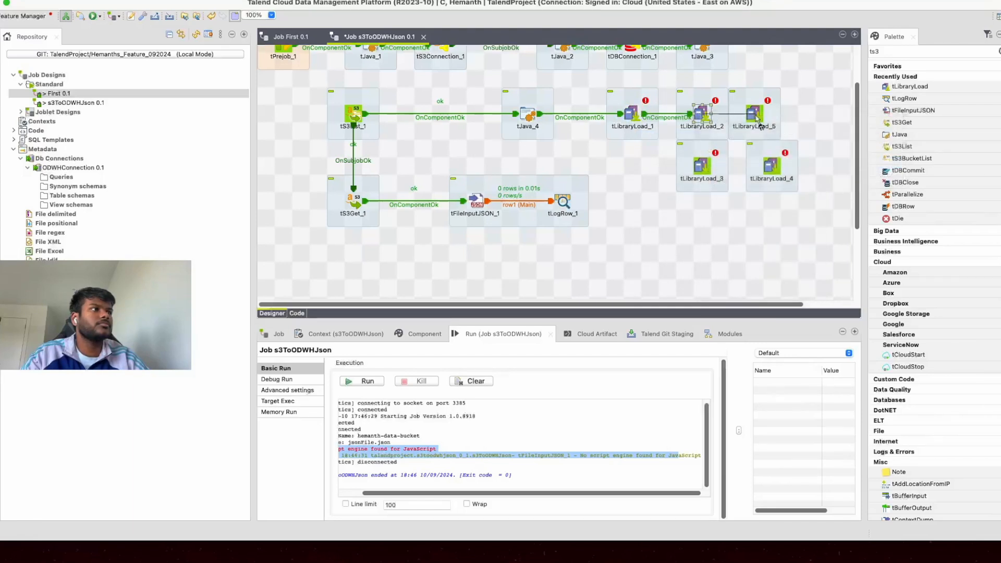
click(789, 114)
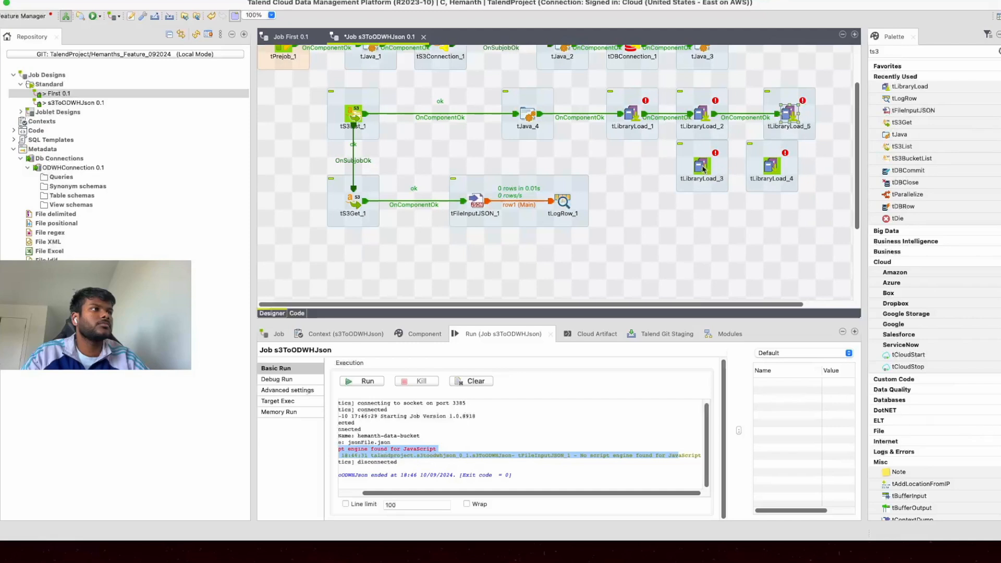
- Lower tLibraryLoad_3 and tLibraryLoad_4 slightly, and extend the On Component Ok chain from tLibraryLoad_5 through tLibraryLoad_3 to tLibraryLoad_4
drag(702, 168, 703, 185)
drag(762, 172, 761, 189)
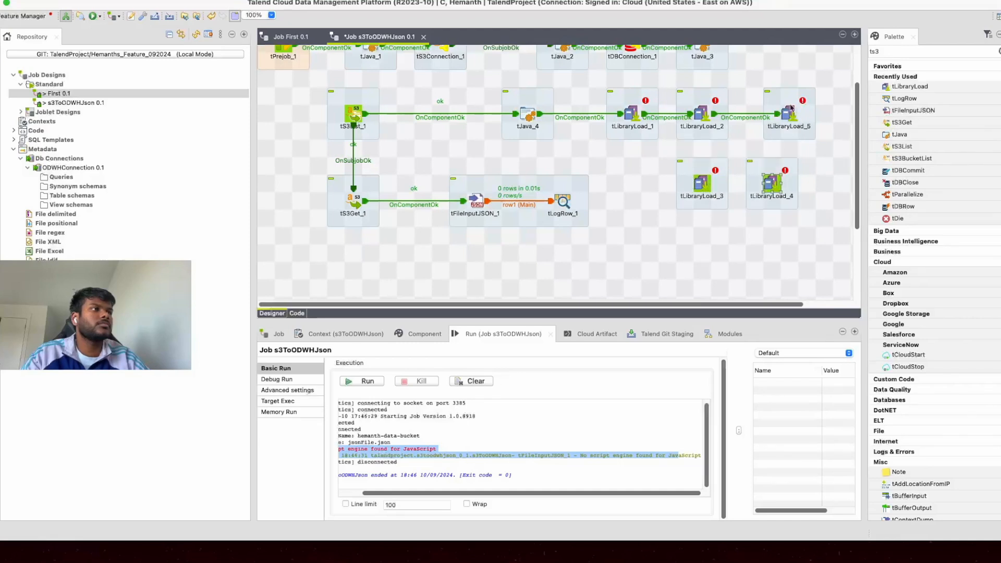
right_click(792, 117)
mouse_move(817, 129)
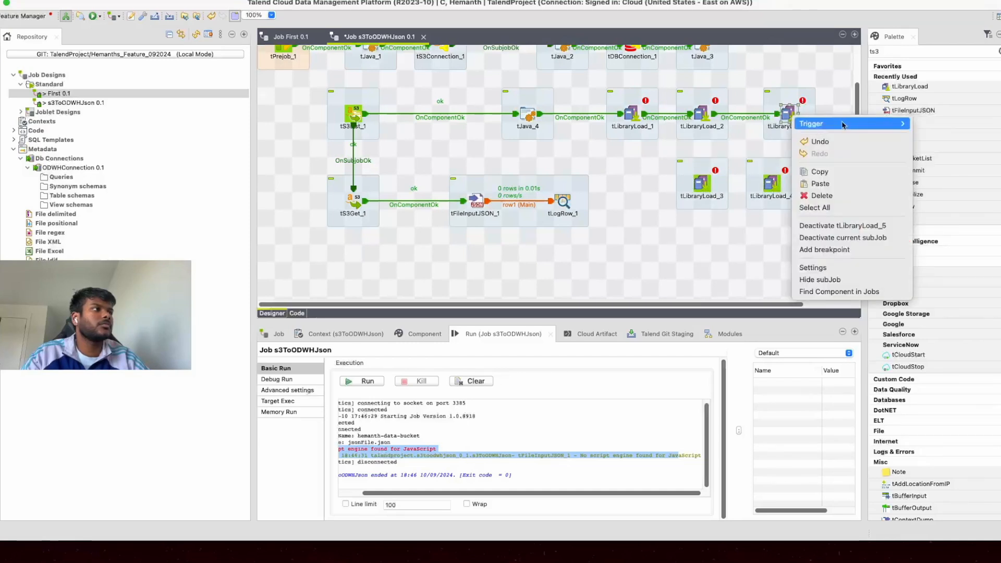
click(947, 167)
click(710, 184)
right_click(702, 183)
mouse_move(747, 191)
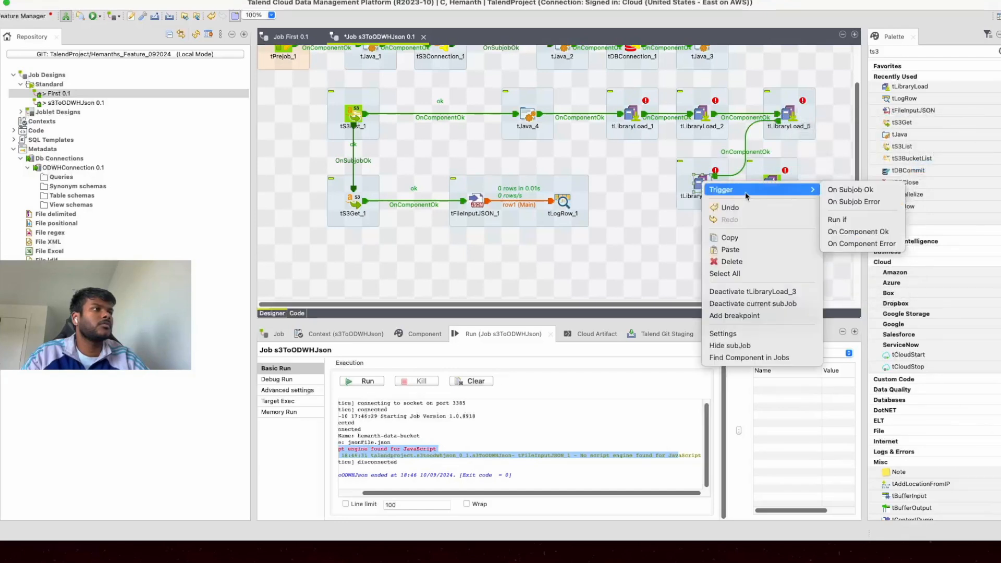
click(858, 232)
click(772, 183)
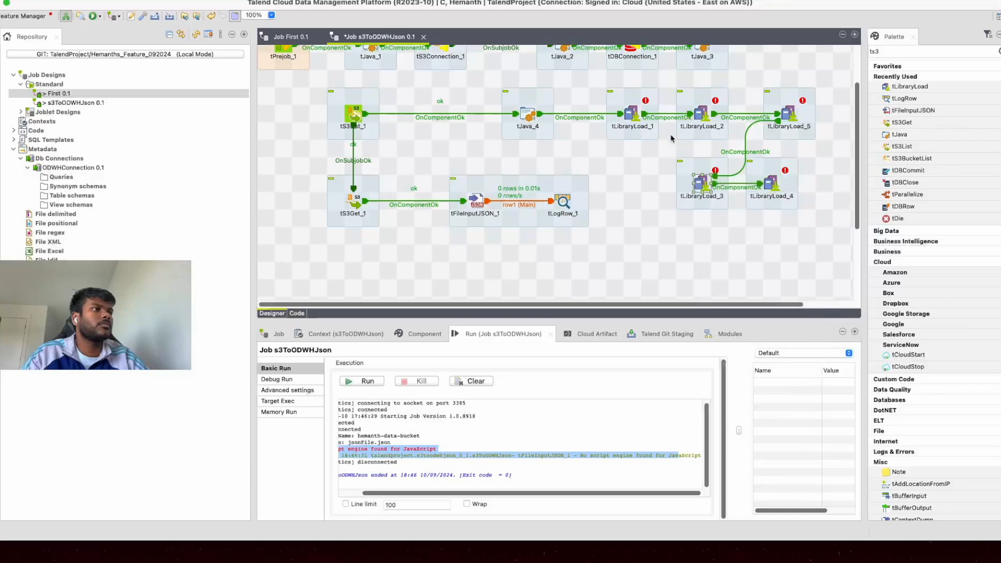
- Install nashorn-core-15.4.jar from the Downloads folder as a new module for the library of tLibraryLoad_1
click(632, 113)
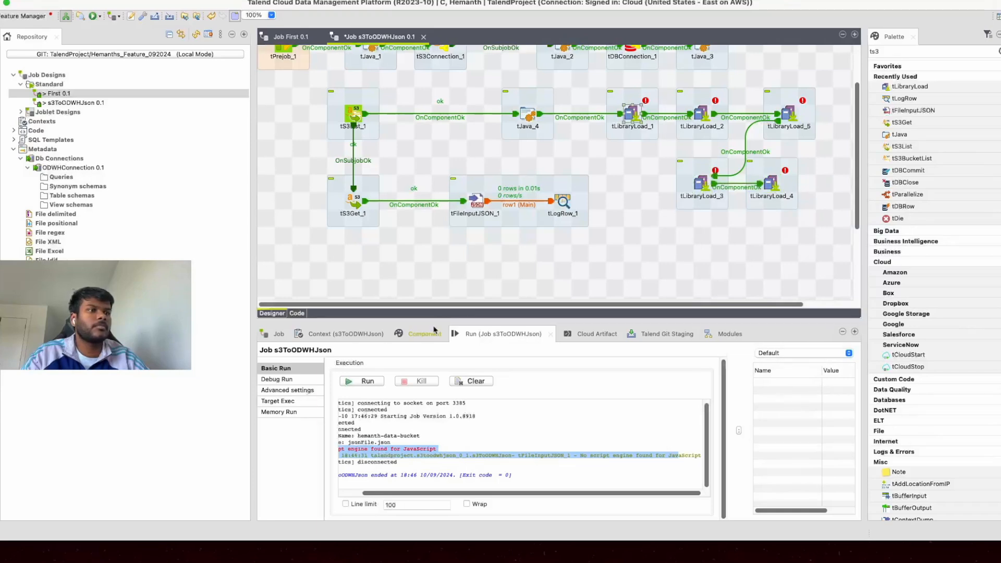
click(436, 333)
click(524, 364)
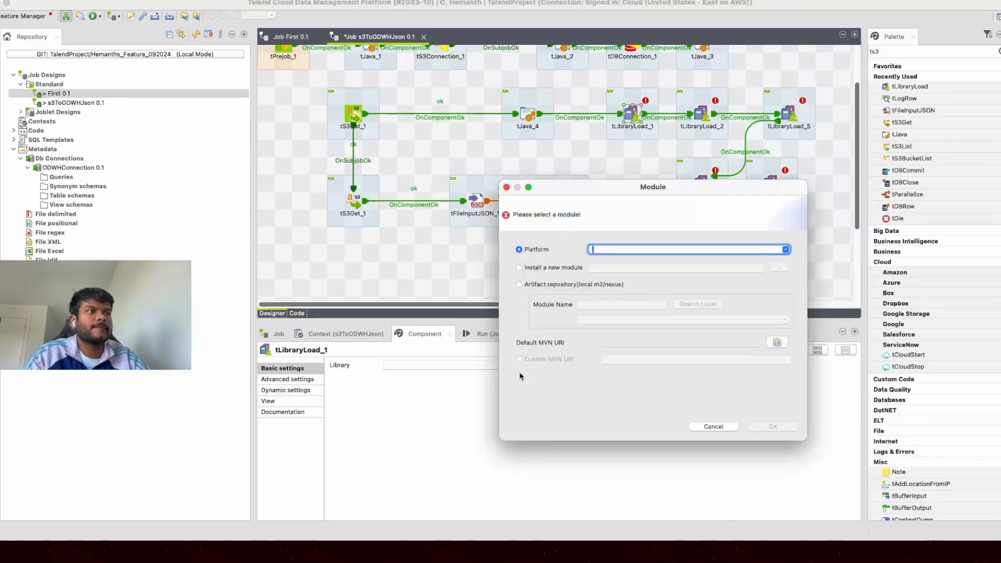
click(523, 268)
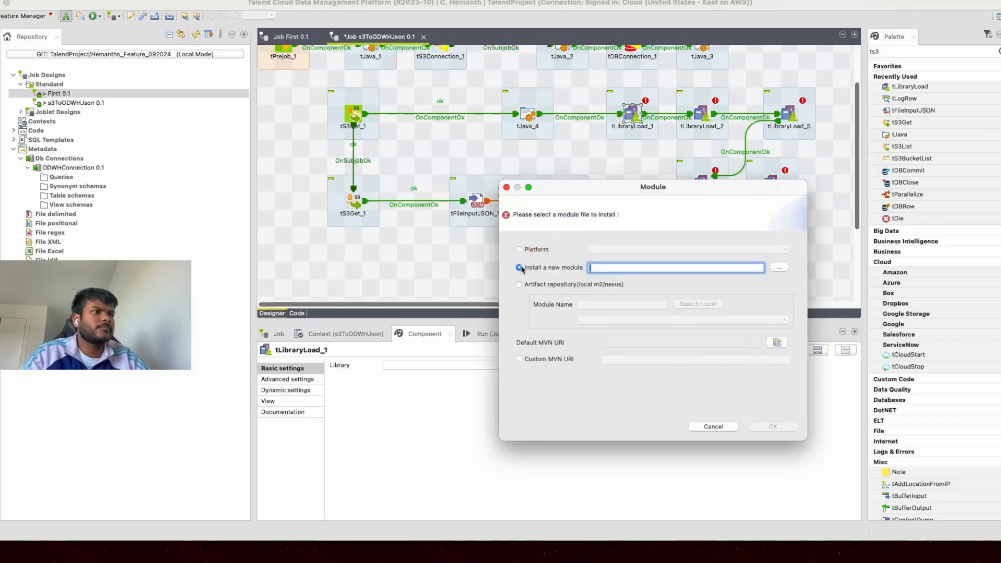
click(773, 269)
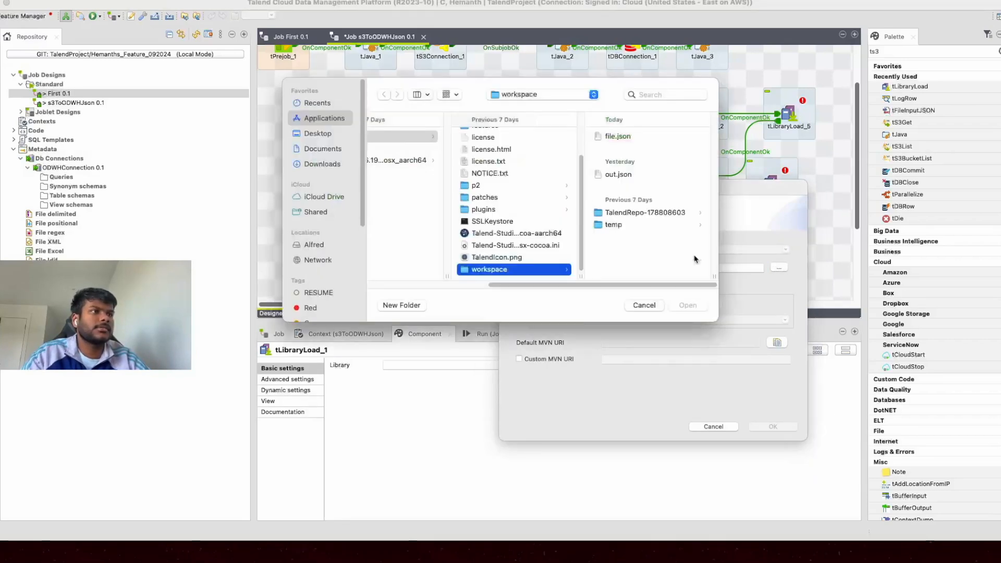
click(347, 166)
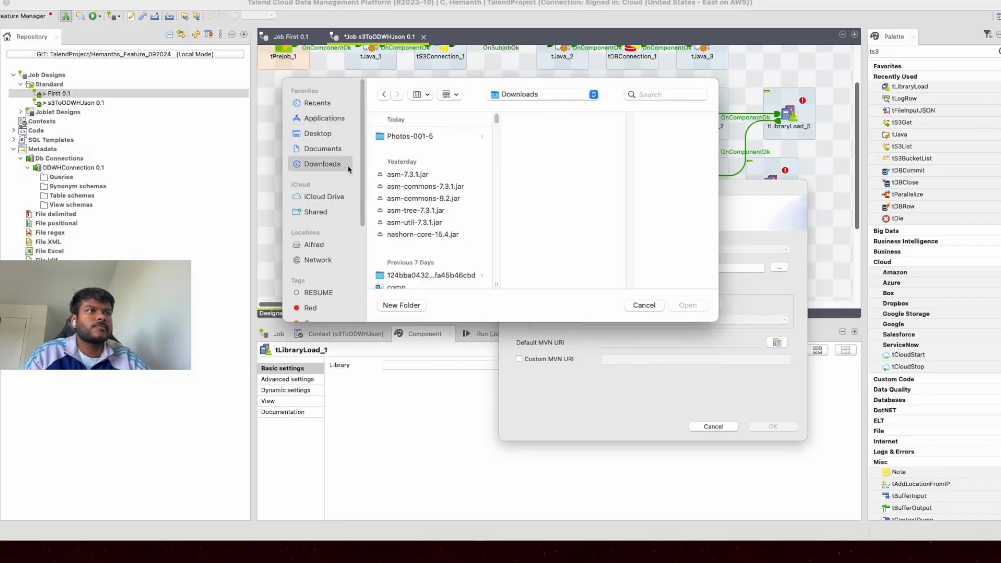
double_click(430, 235)
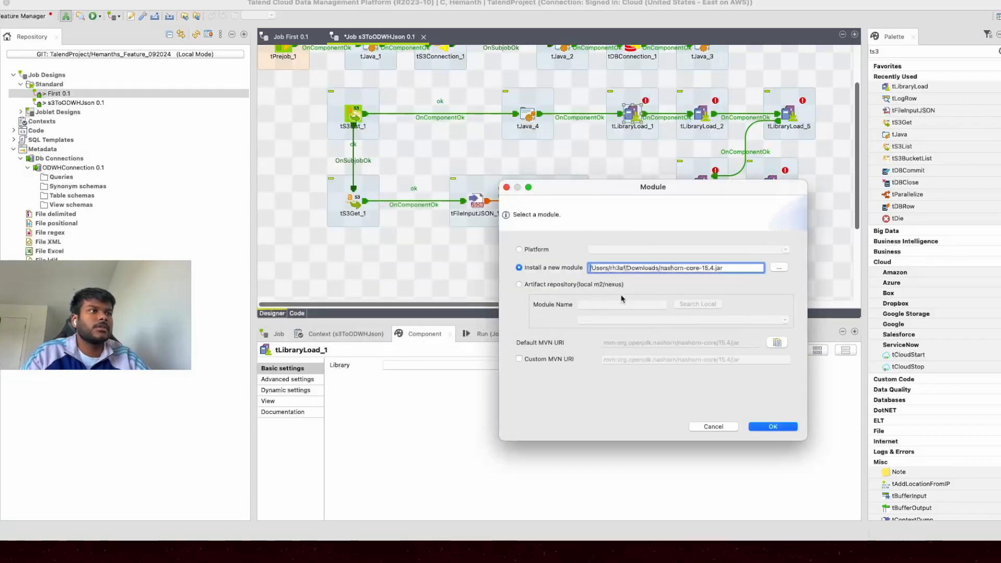
drag(659, 268, 723, 269)
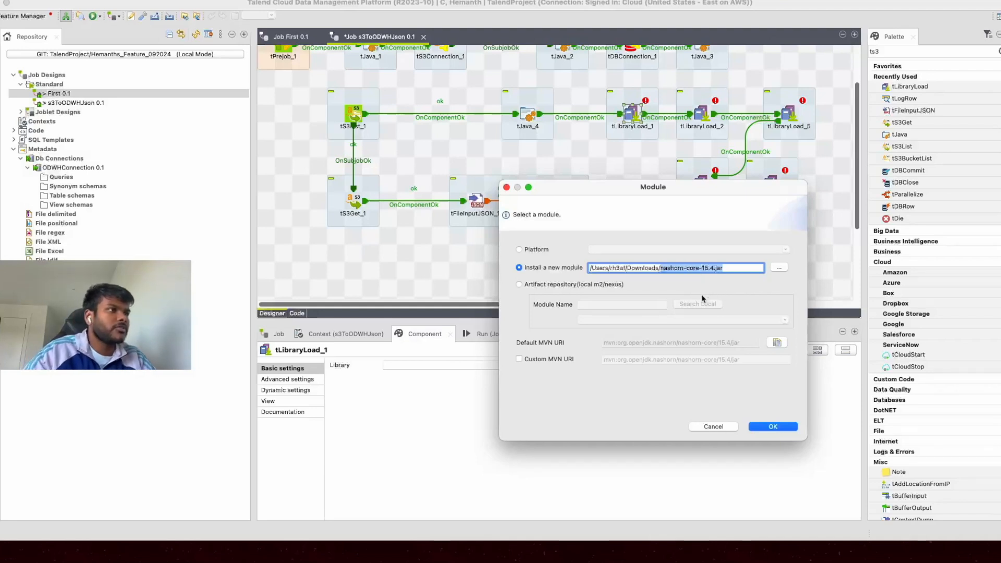
click(771, 426)
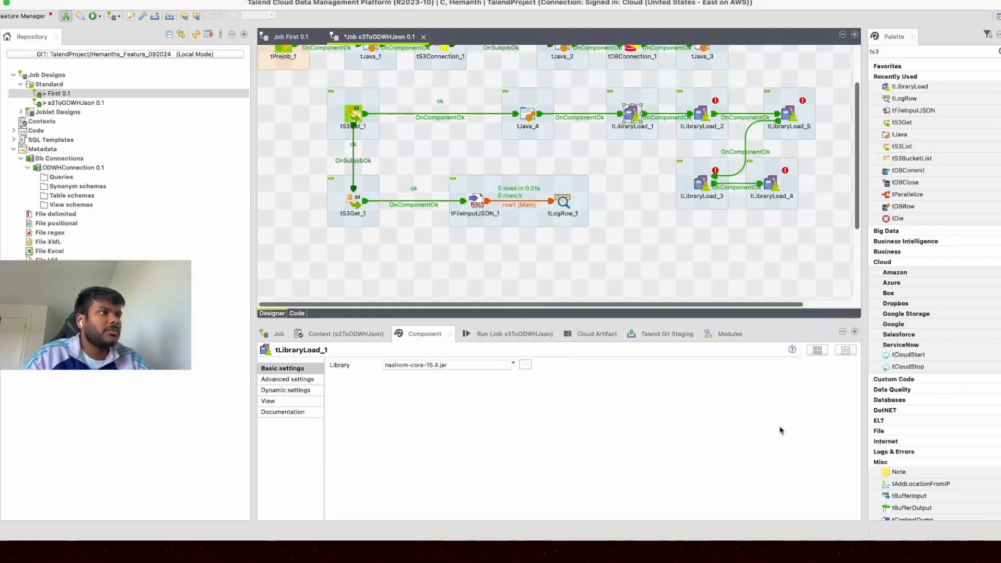
- Install asm-util-7.3.1.jar from the Downloads folder as a new module for the library of tLibraryLoad_2
click(696, 120)
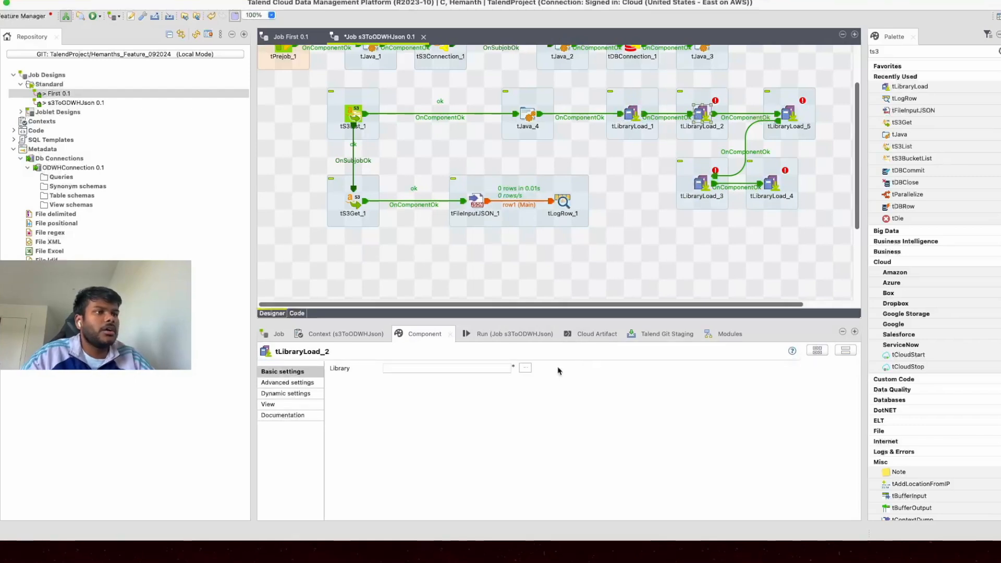
click(525, 369)
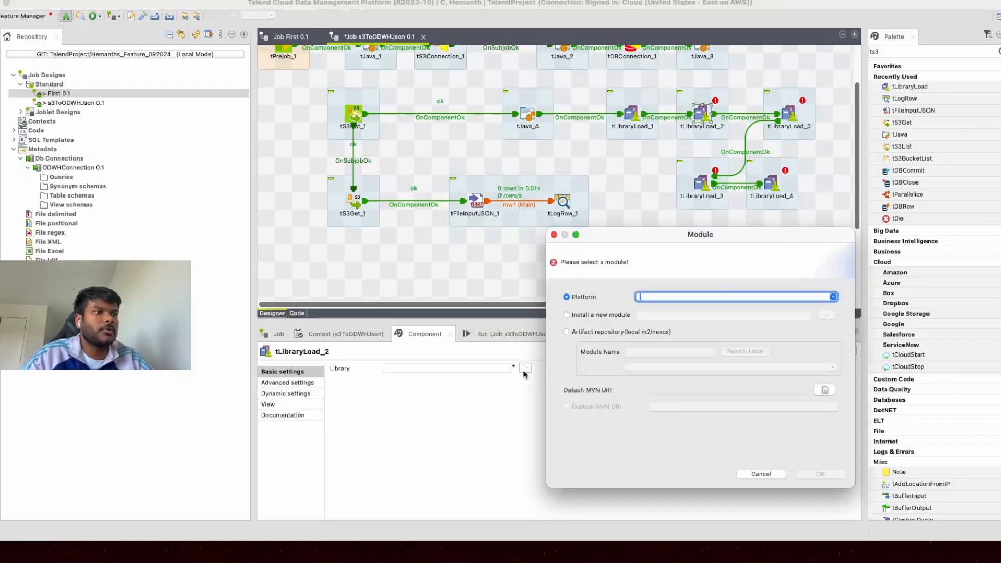
click(566, 315)
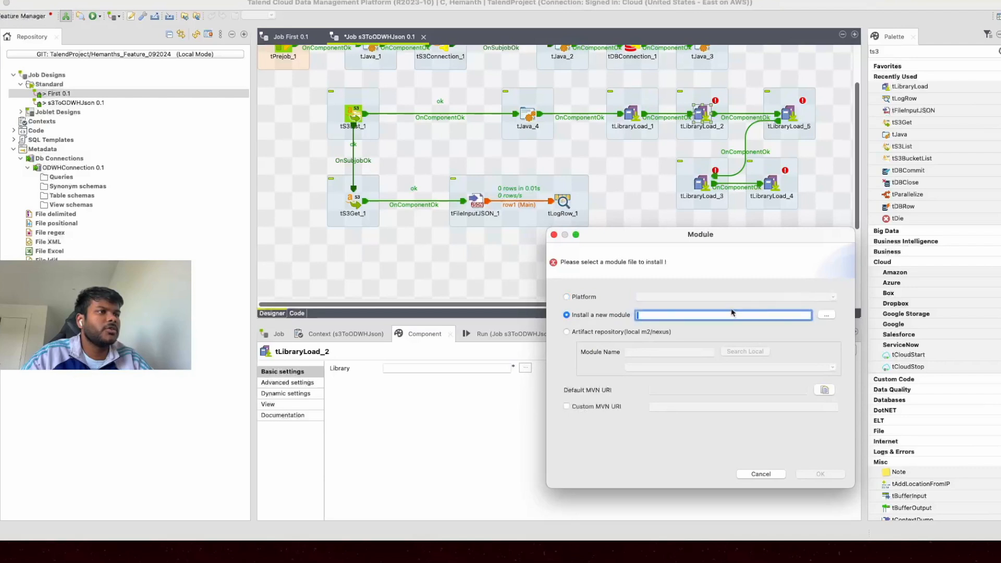
click(826, 316)
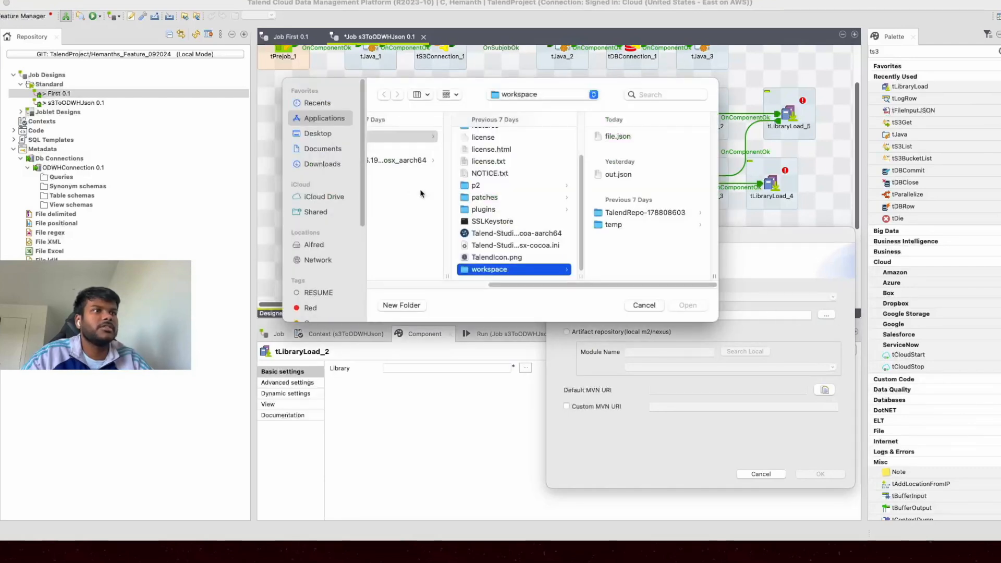
click(314, 165)
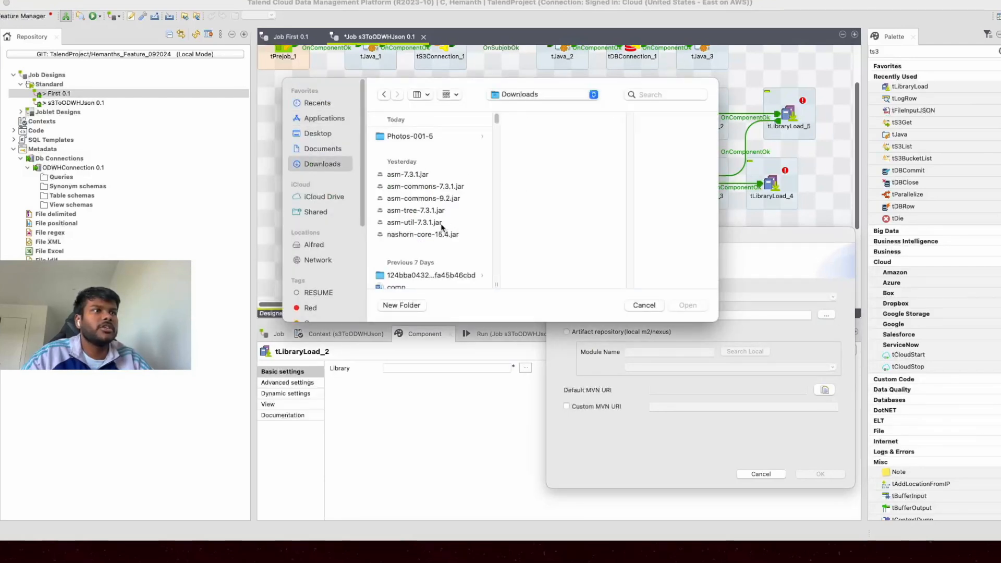
click(426, 222)
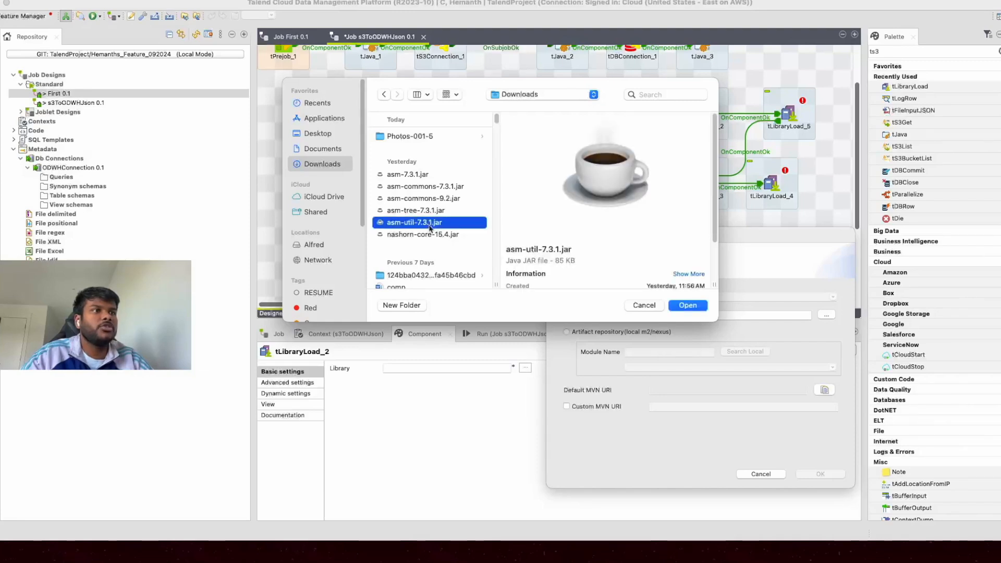
double_click(417, 223)
click(820, 474)
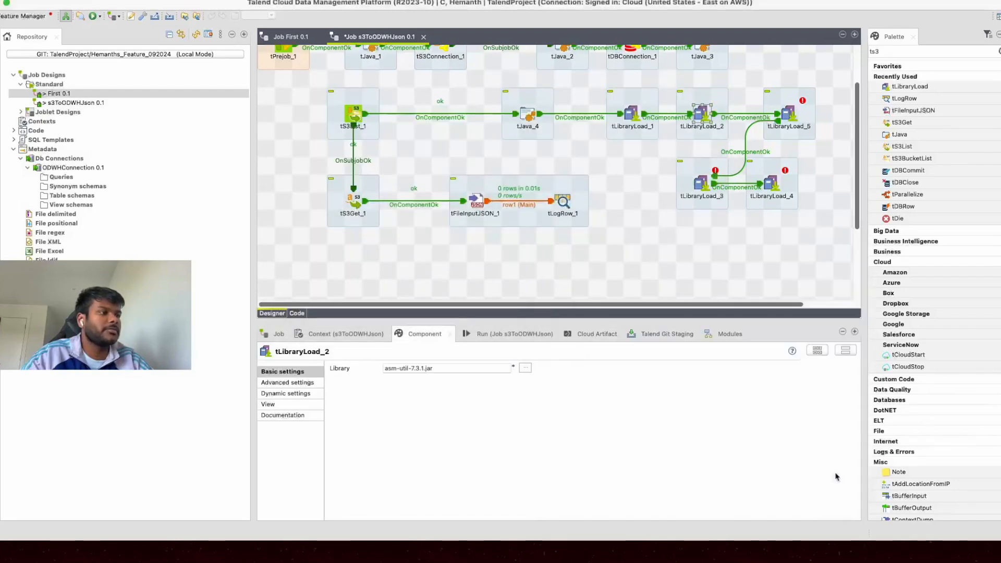
- Install asm-tree-7.3.1.jar from Downloads as a new module for tLibraryLoad_5, and recheck the libraries of tLibraryLoad_2 and tLibraryLoad_5
click(775, 128)
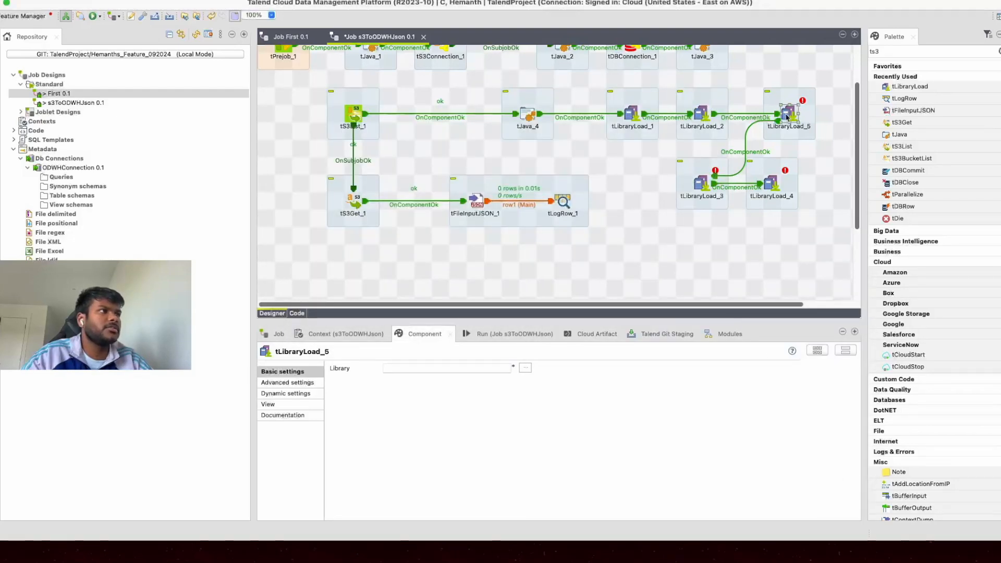
click(509, 336)
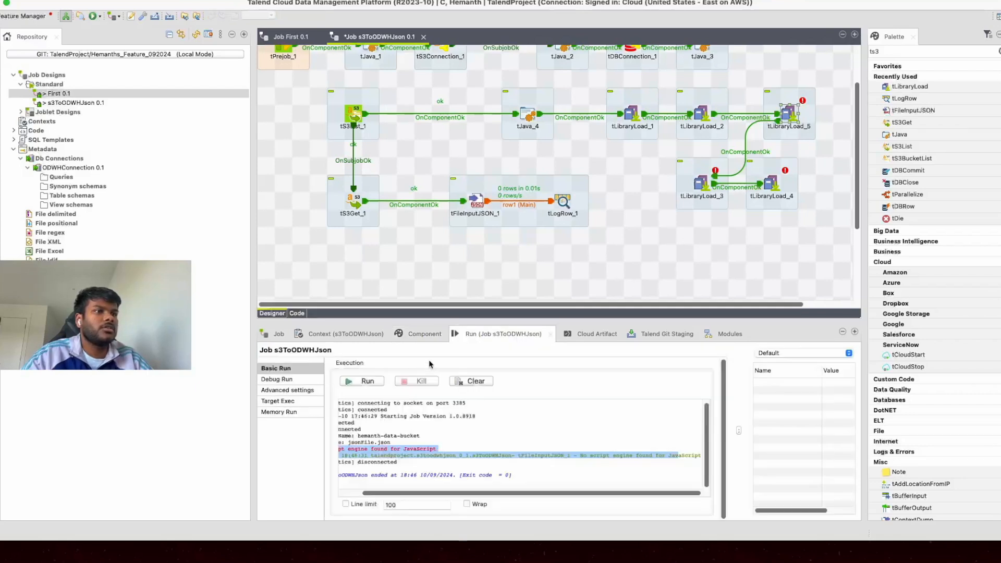
click(424, 333)
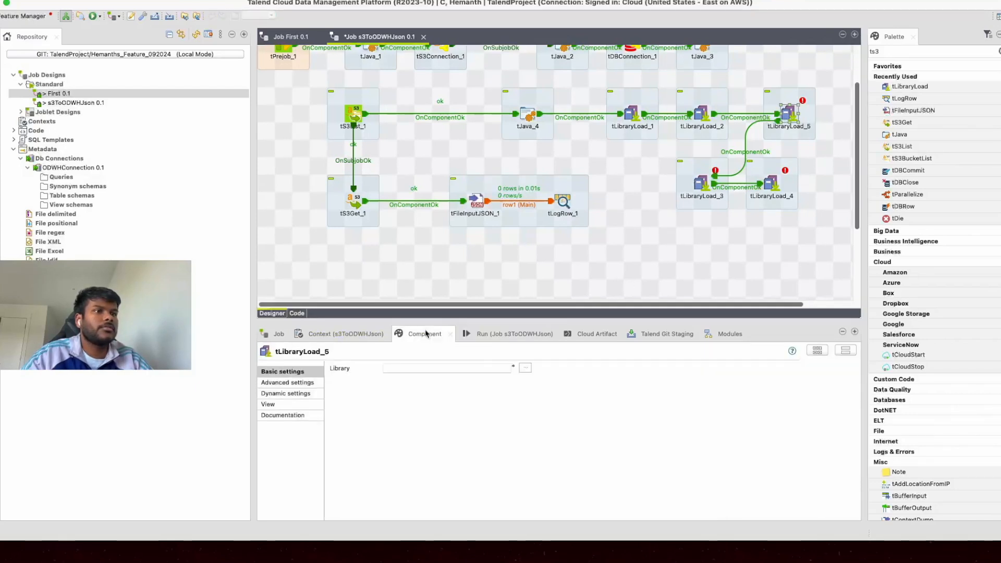
click(526, 368)
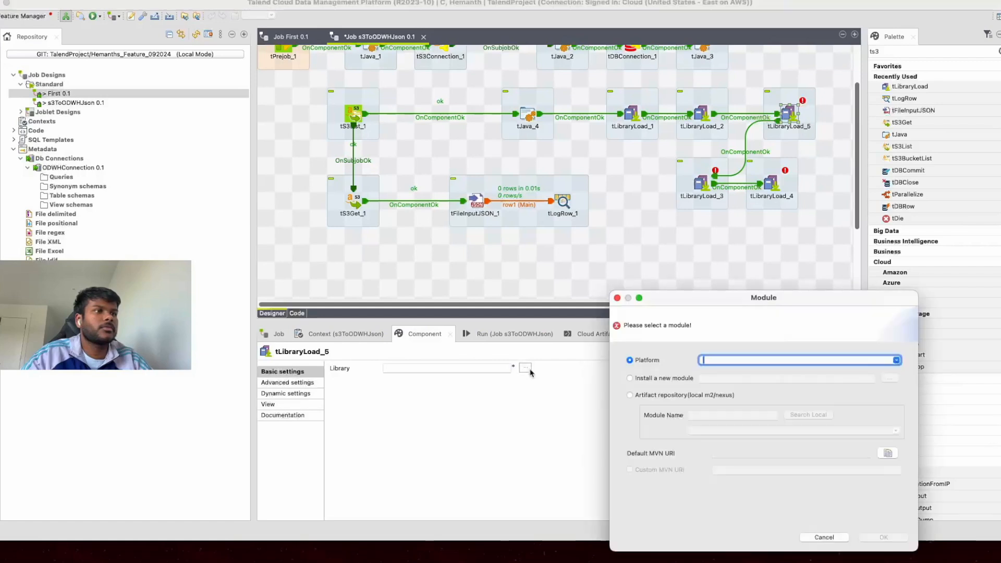
click(631, 379)
click(890, 378)
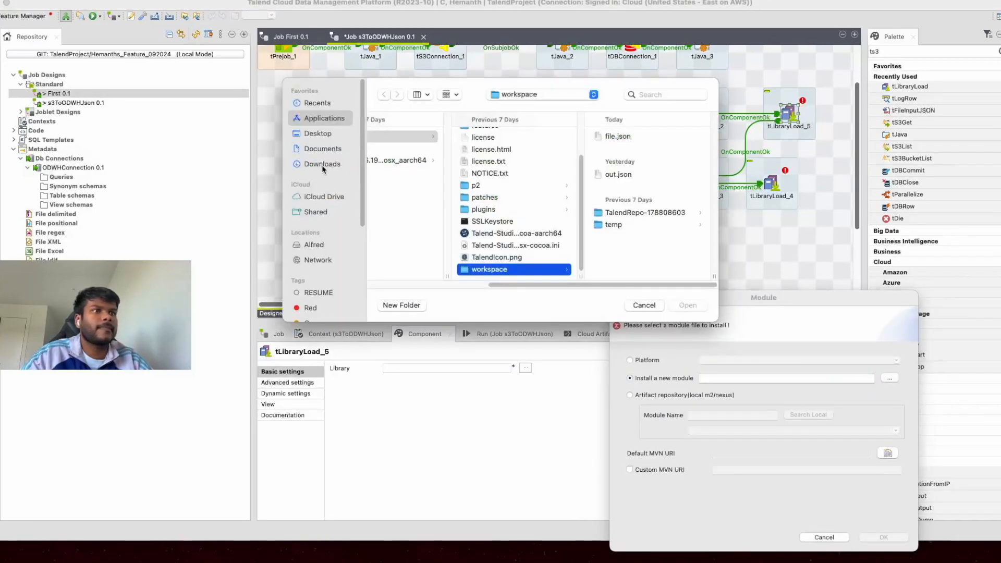
click(319, 164)
double_click(420, 210)
click(902, 540)
click(699, 134)
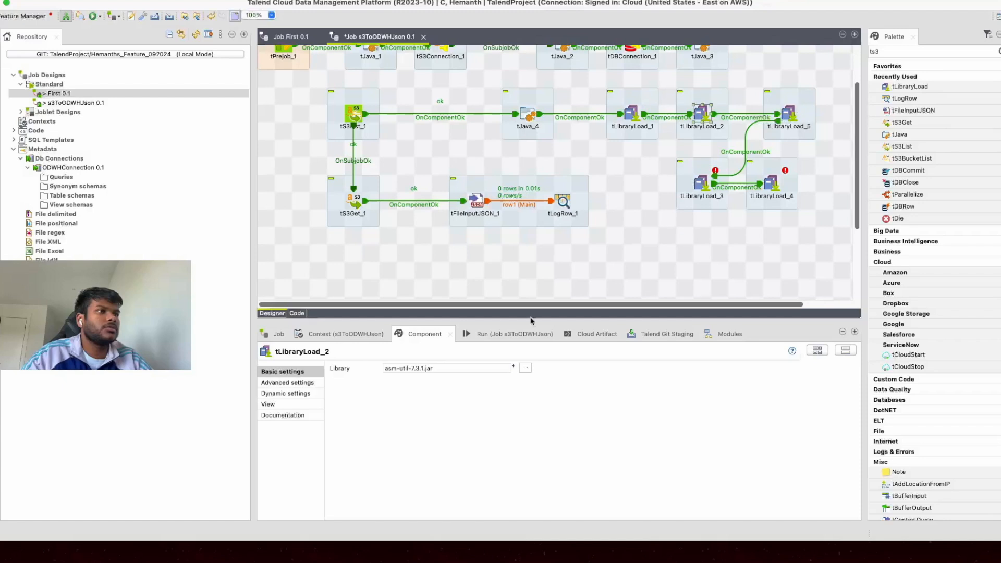
click(516, 334)
click(426, 336)
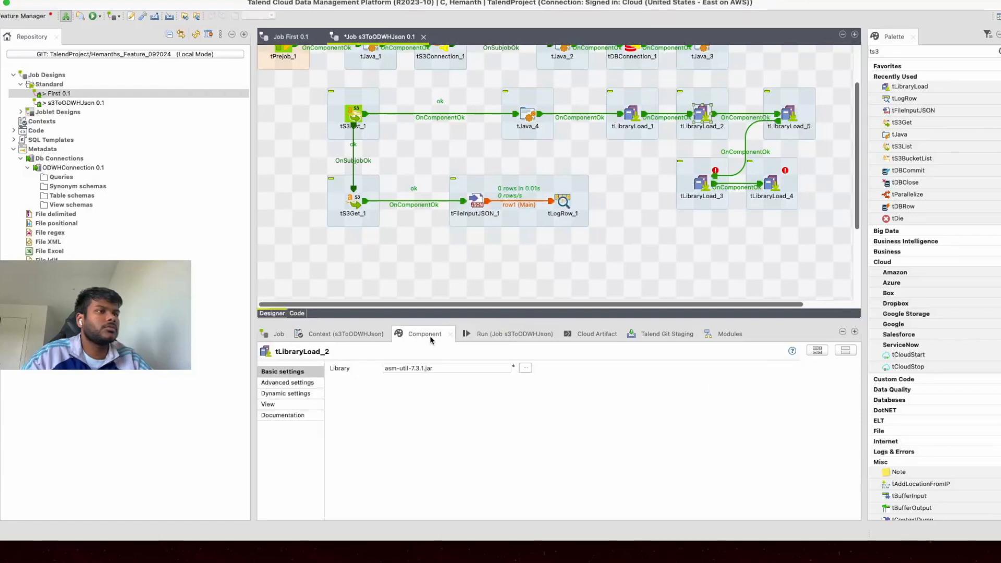
click(789, 114)
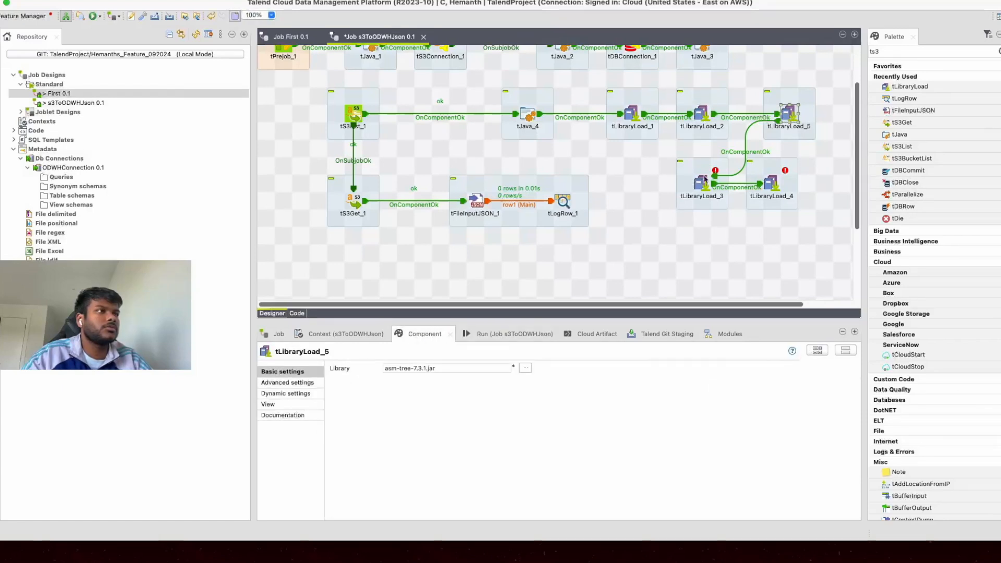
- Install asm-commons-7.3.1.jar from the Downloads folder as a new module for the library of tLibraryLoad_3
click(703, 184)
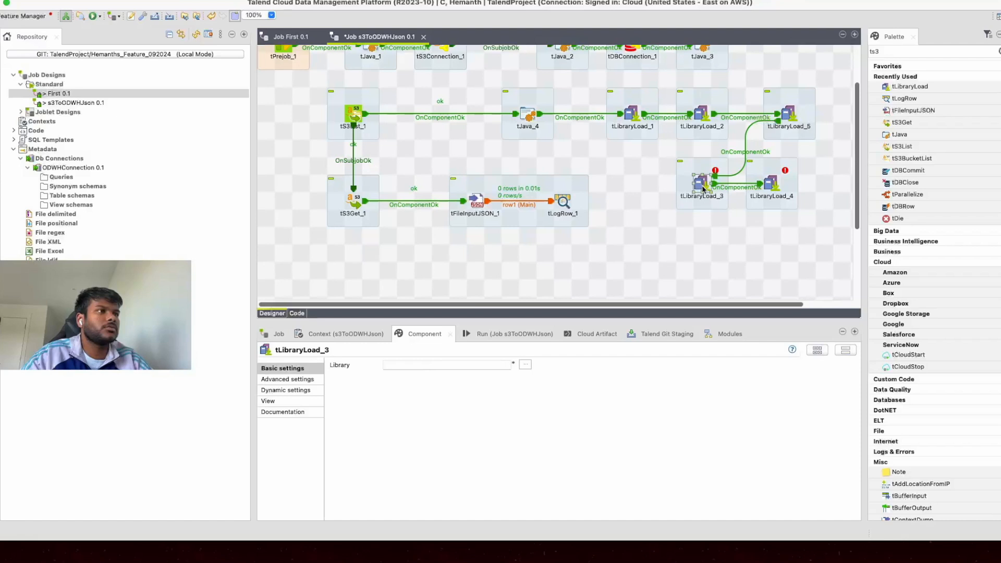
click(525, 364)
click(693, 398)
click(953, 398)
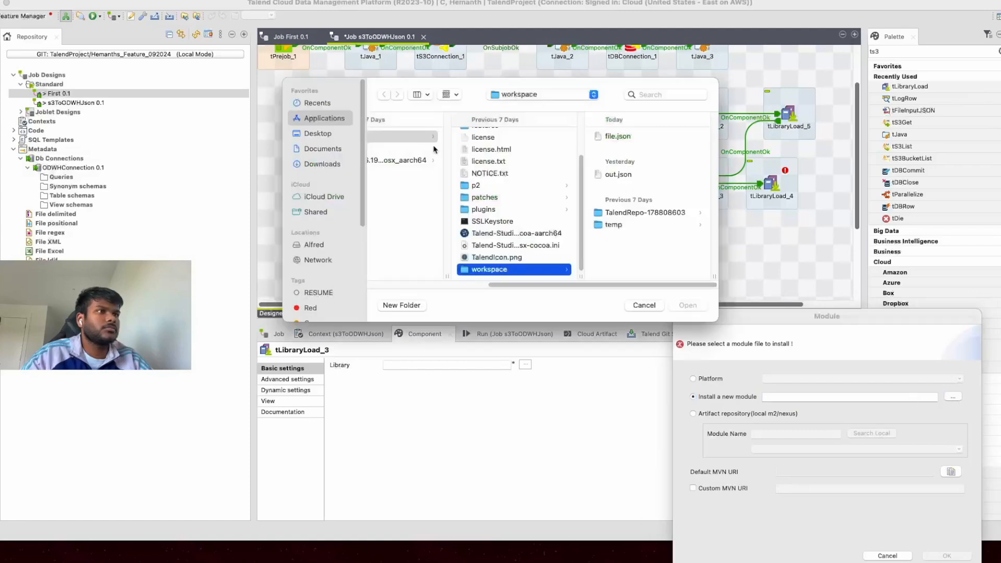
click(323, 164)
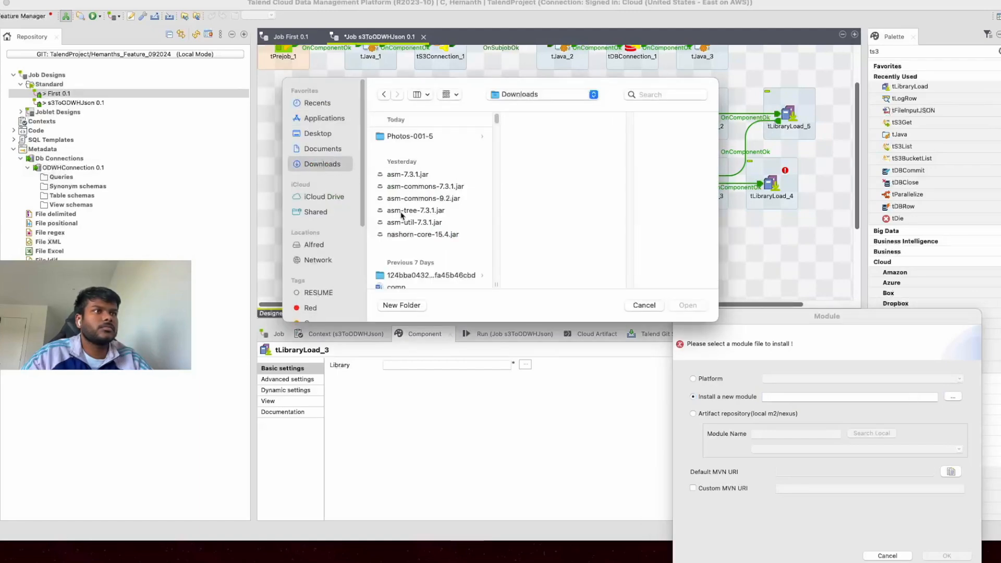
double_click(425, 186)
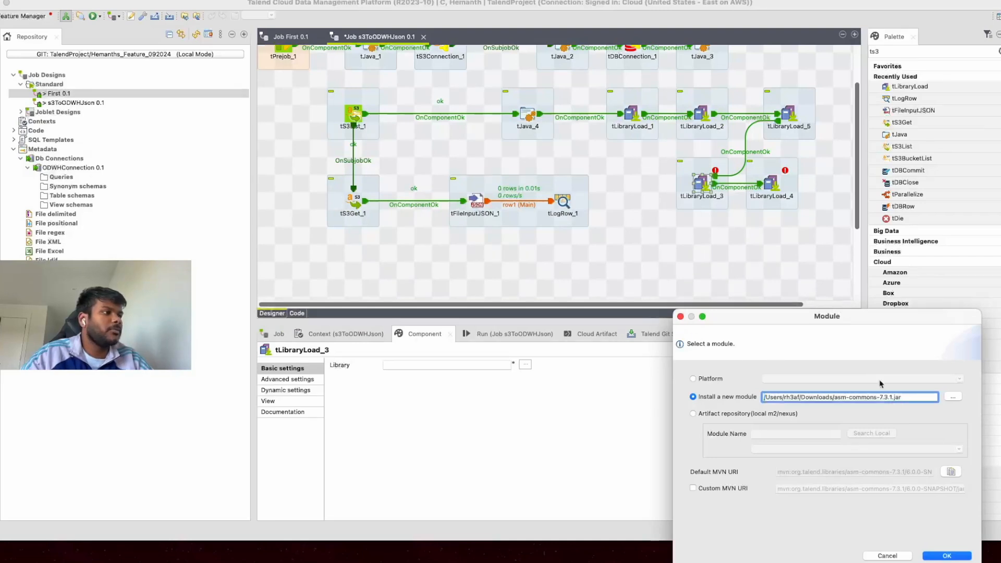
drag(881, 397, 893, 396)
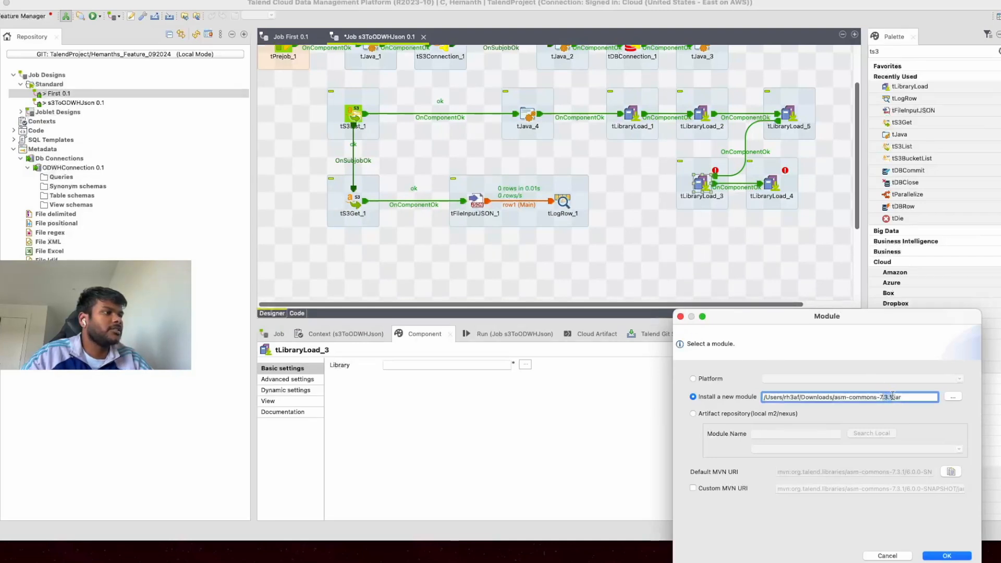
click(946, 556)
- Install asm-7.3.1.jar from the Downloads folder as a new module for the library of tLibraryLoad_4, and save the job
click(770, 187)
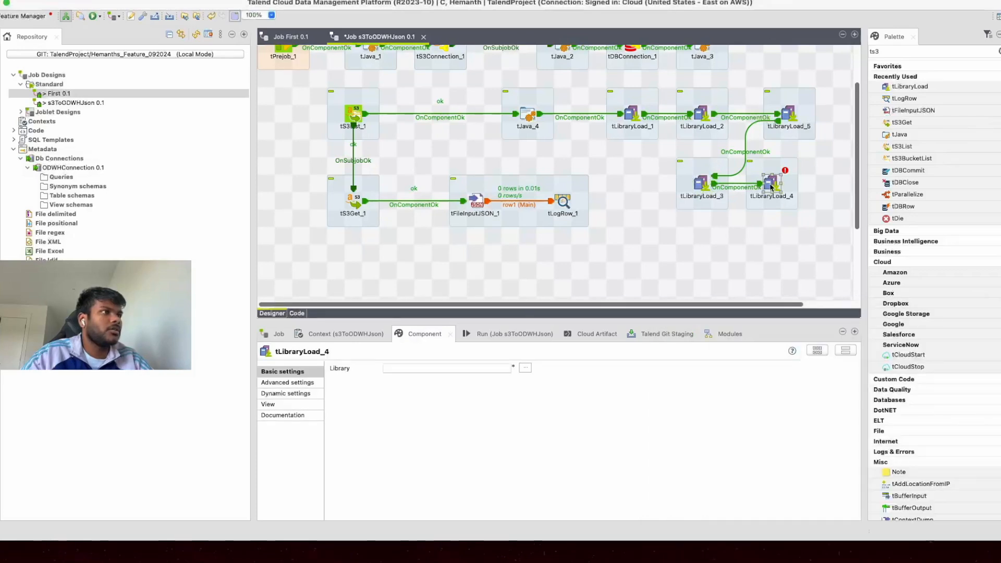
click(525, 368)
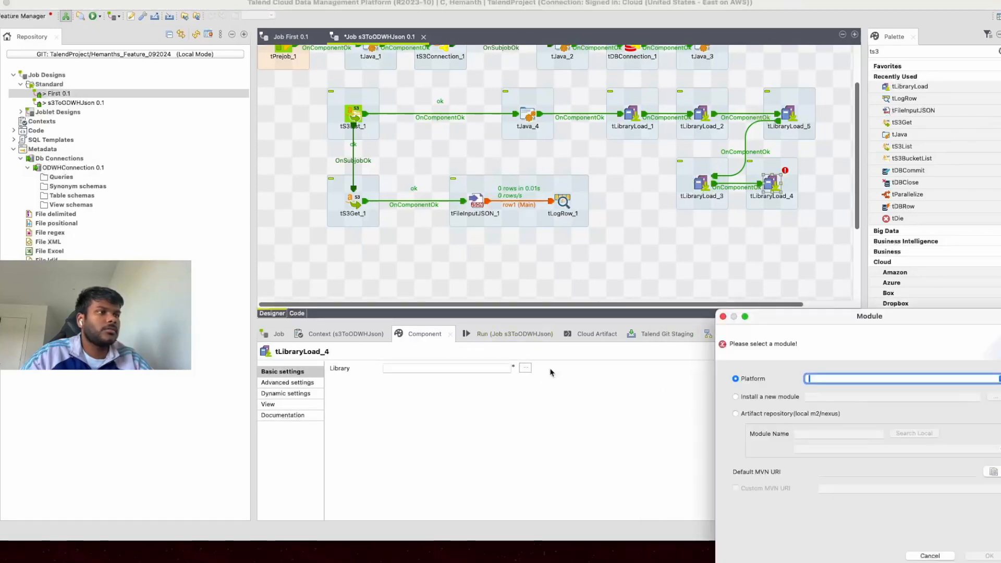
click(735, 397)
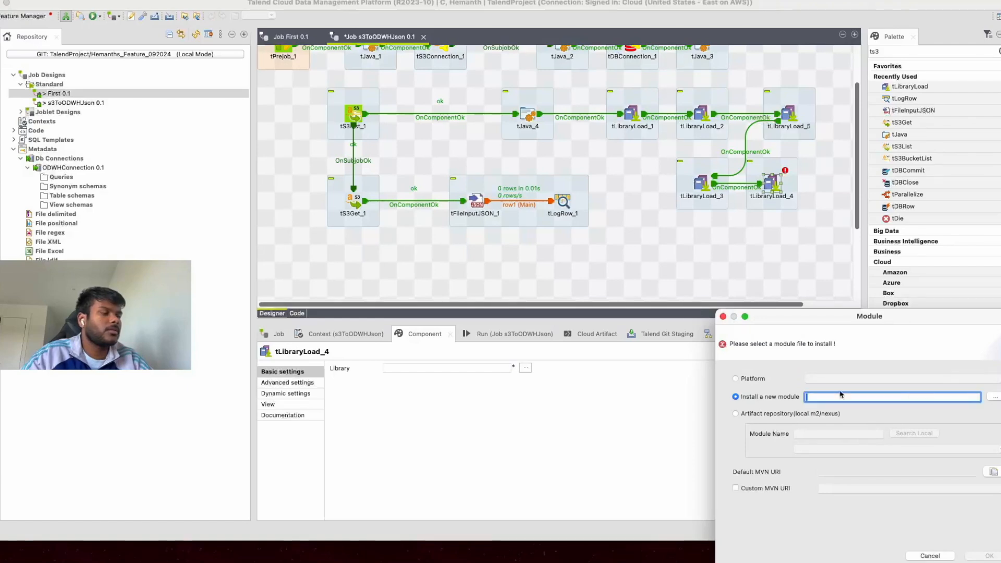
click(994, 397)
click(316, 165)
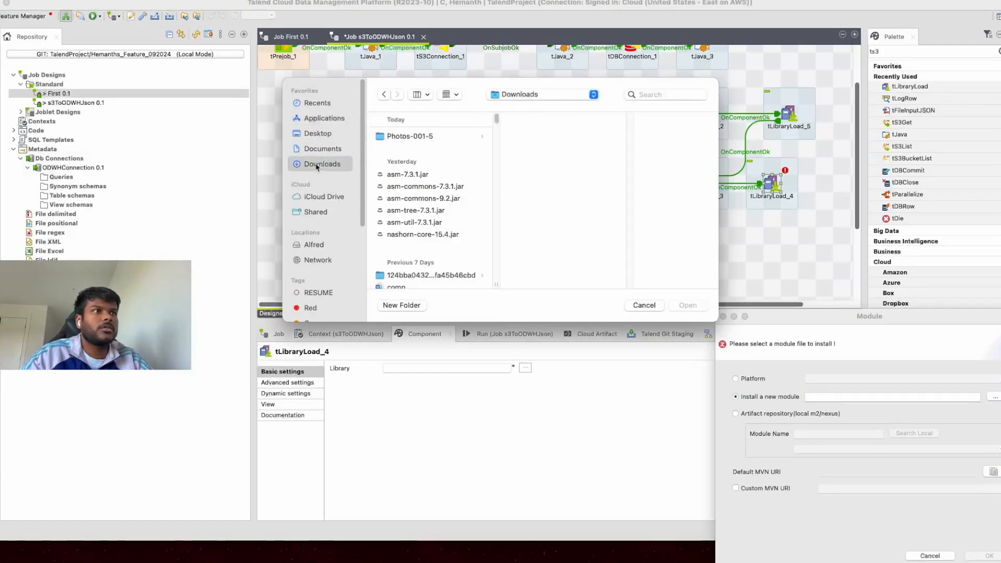
double_click(405, 175)
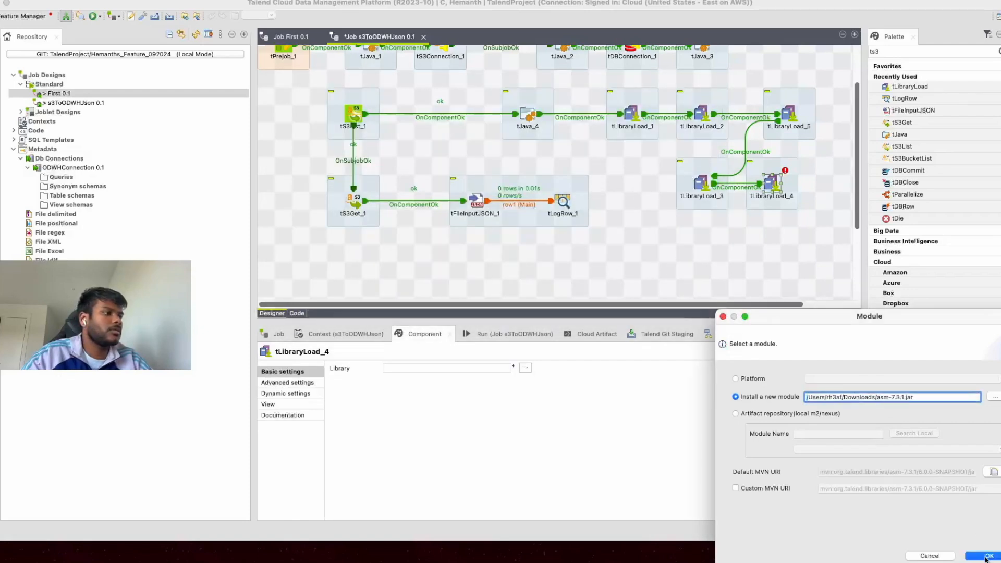
click(985, 556)
click(618, 226)
key(ctrl+s)
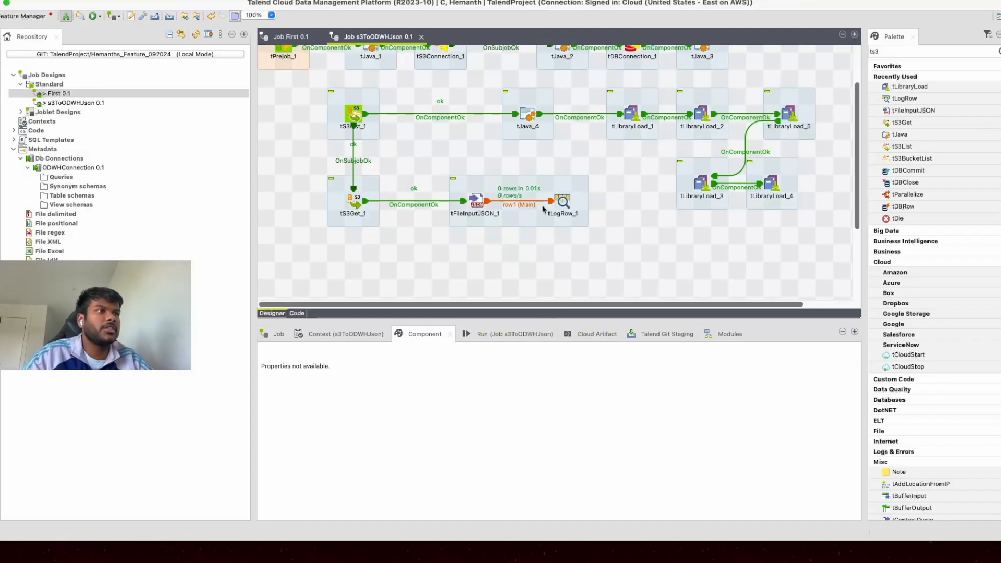
- Run the s3ToODWHJson job and inspect the ID and e-mail values of the logged rows in the console output
click(503, 335)
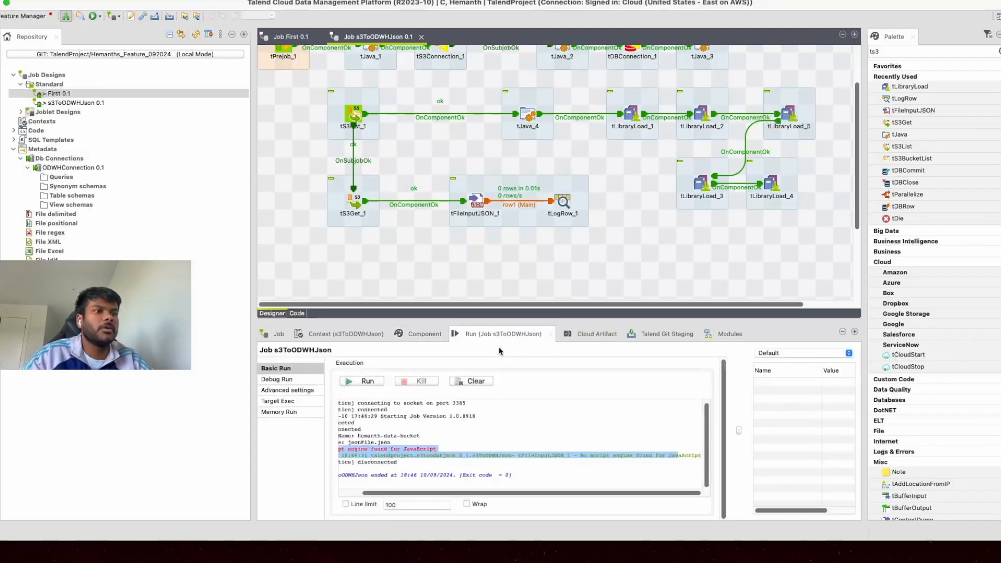
click(363, 382)
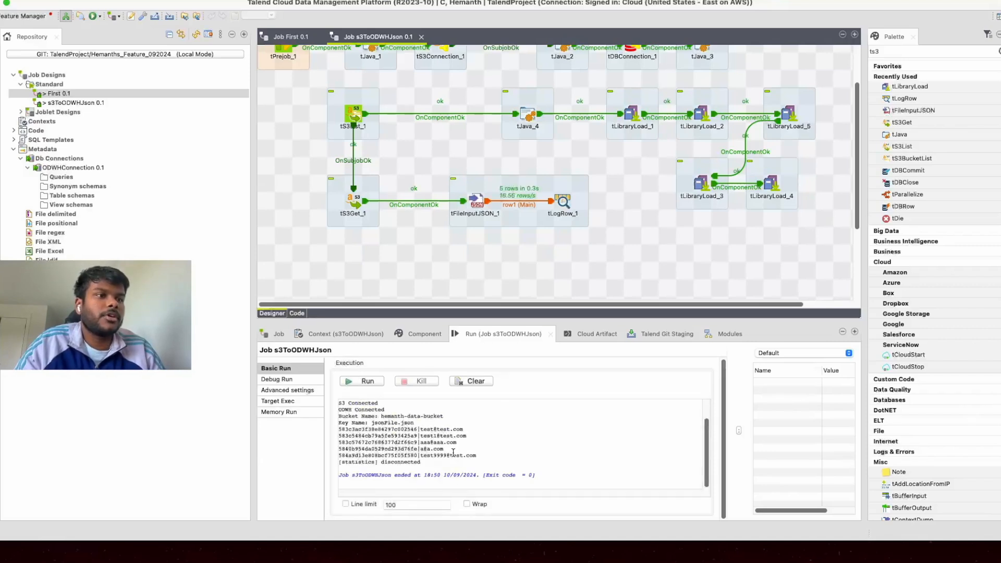
drag(496, 454, 336, 429)
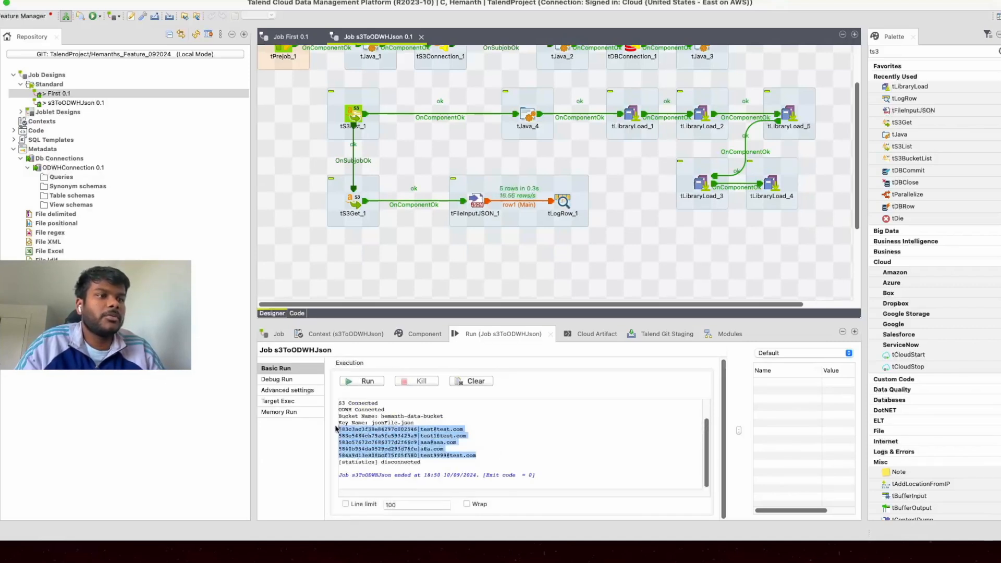
click(458, 437)
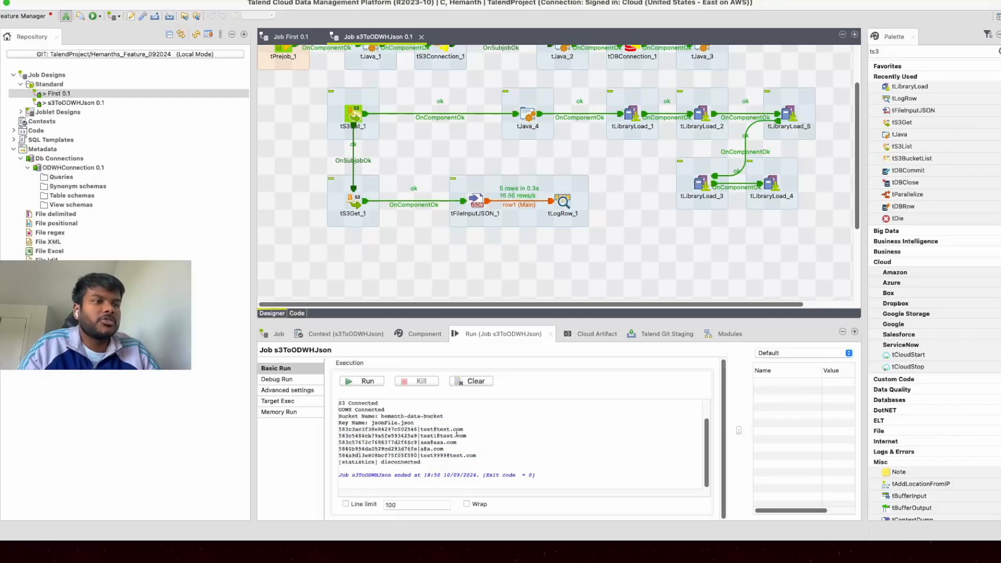
double_click(407, 435)
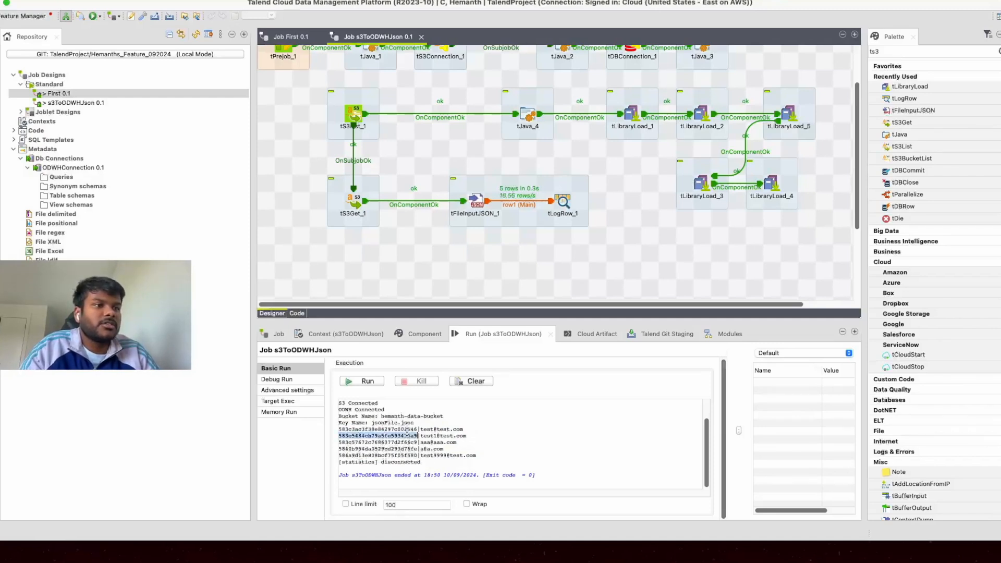
double_click(433, 429)
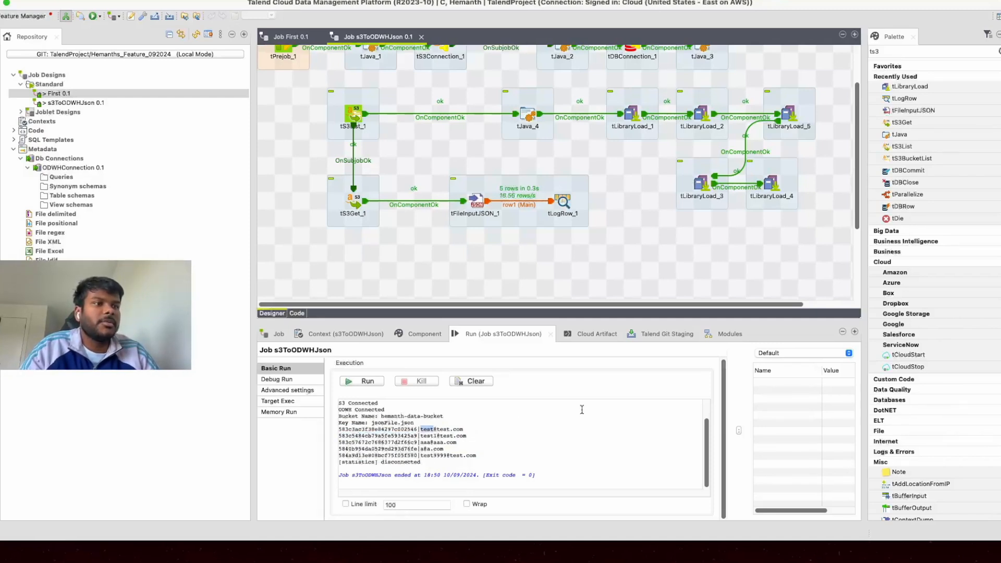
- Add a tMap component to the s3ToODWHJson job and place it below tLogRow_1
click(387, 245)
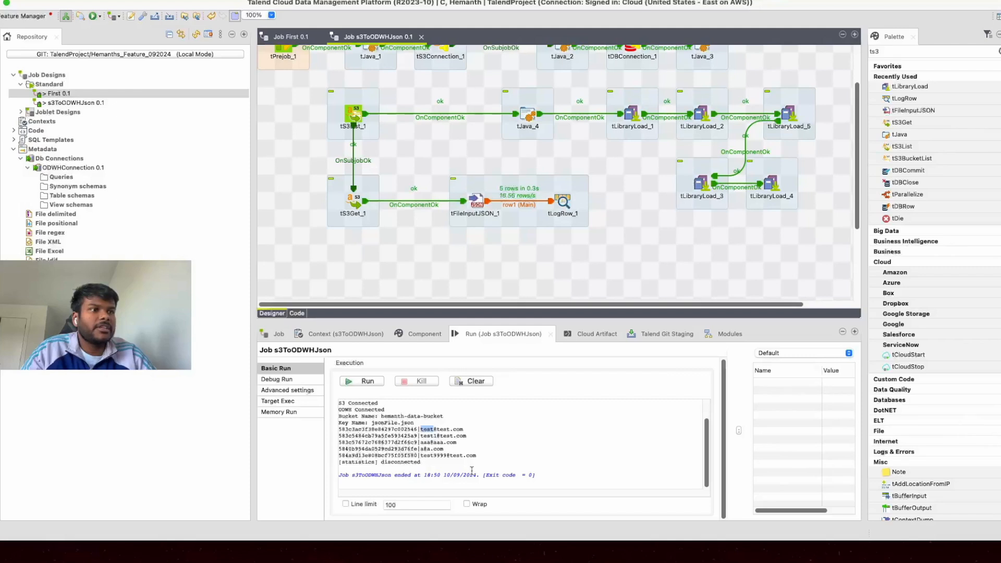
scroll(458, 252, down, 4)
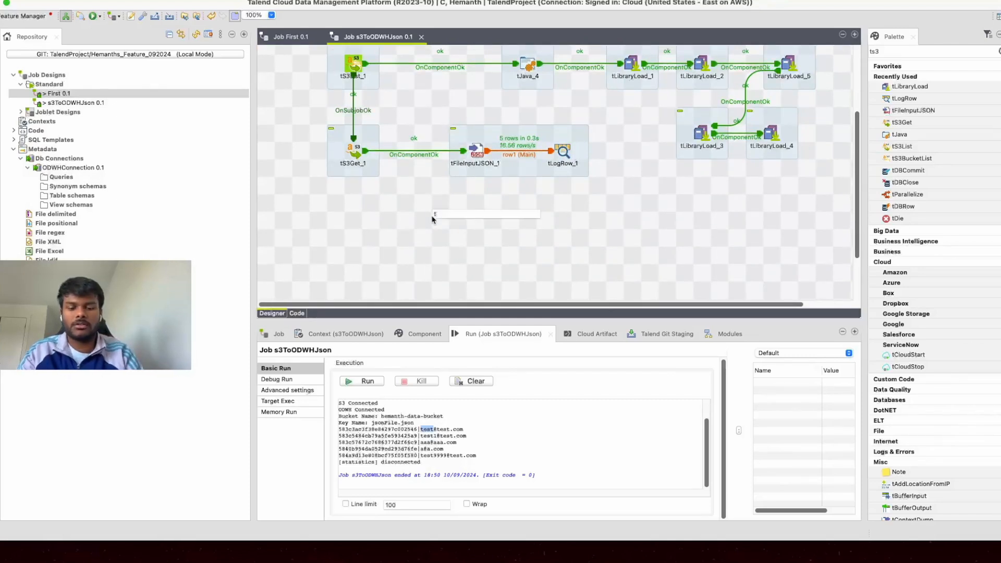
text(tmap)
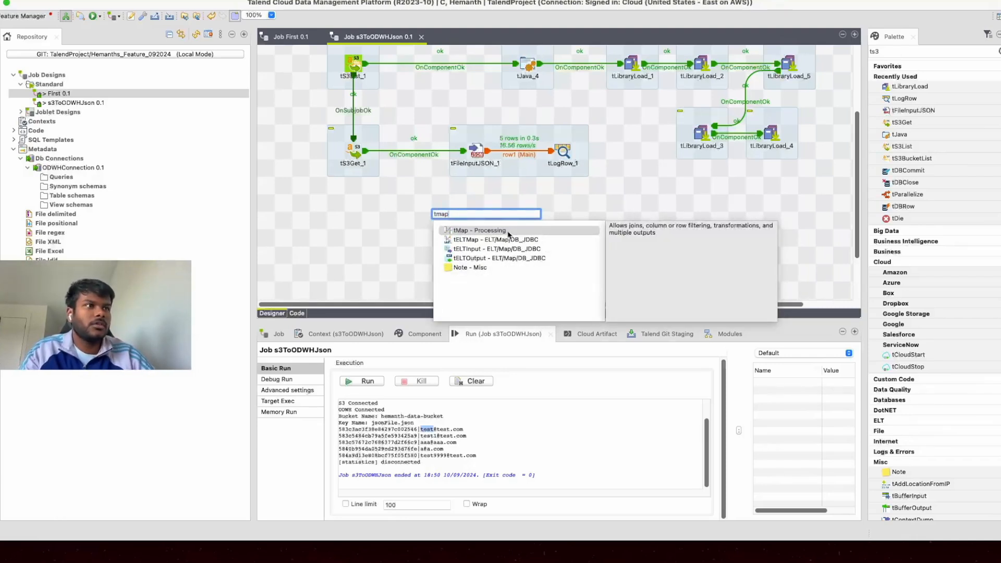
click(490, 232)
double_click(484, 233)
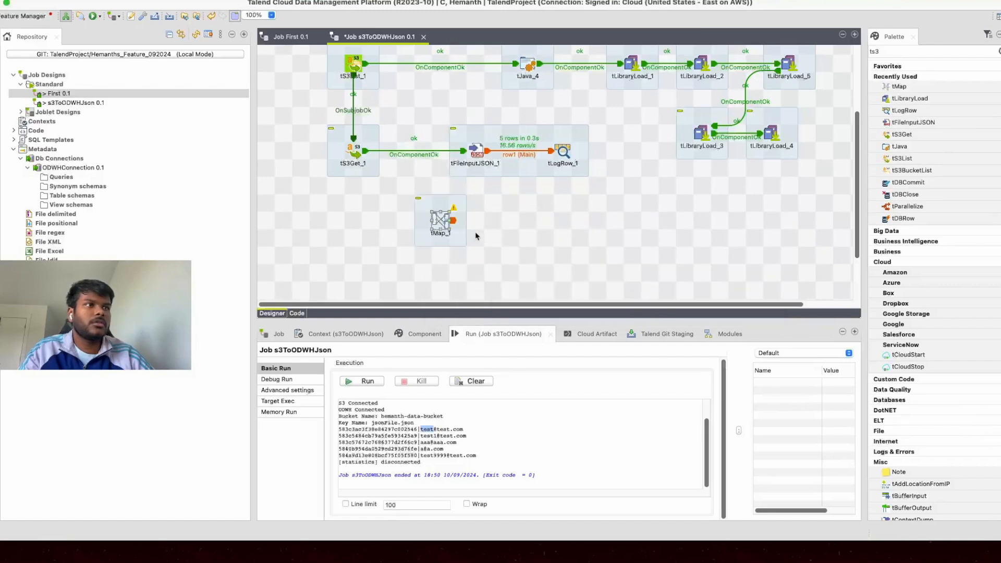
drag(444, 225, 583, 224)
- Move tLibraryLoad_3 and tLibraryLoad_4 up into the same row as tLibraryLoad_5, extending the library chain horizontally
scroll(632, 216, up, 1)
drag(770, 148, 837, 93)
drag(706, 148, 810, 132)
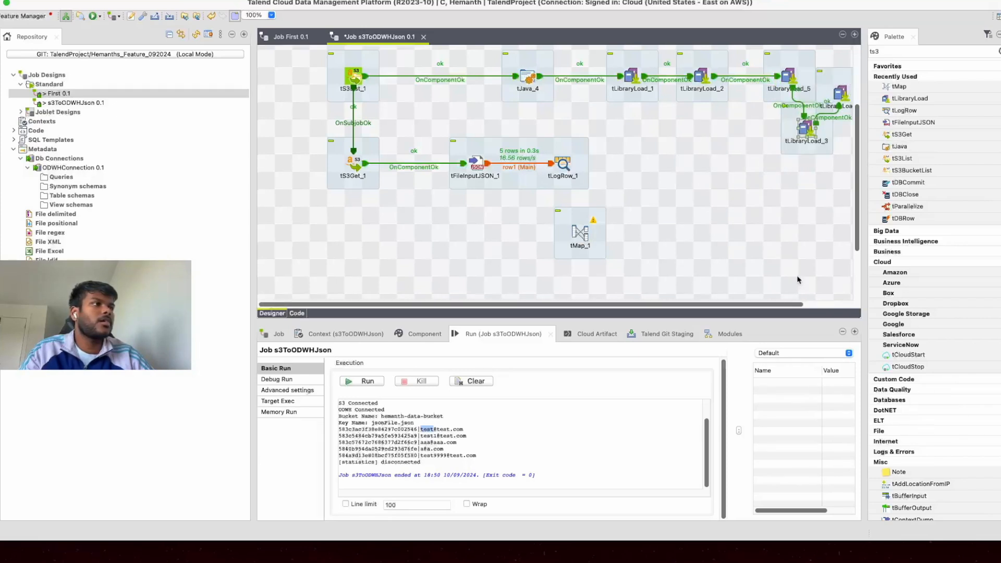
drag(761, 304, 816, 304)
drag(786, 95, 855, 81)
drag(759, 132, 795, 85)
- Connect tLogRow_1 to tMap_1 with a Main row and align tMap_1 beside tLogRow_1
drag(524, 235, 576, 182)
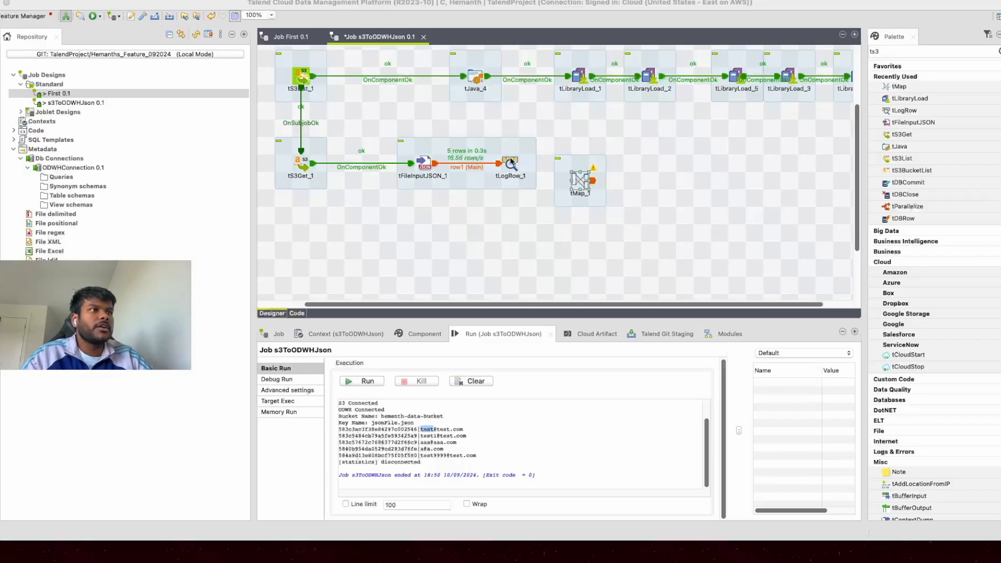
right_click(512, 162)
mouse_move(627, 176)
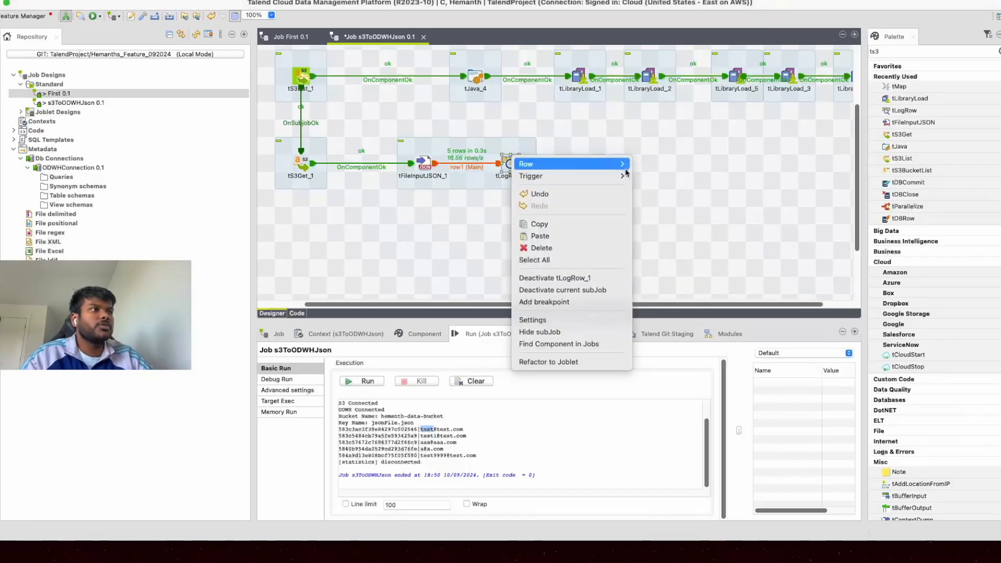
click(637, 166)
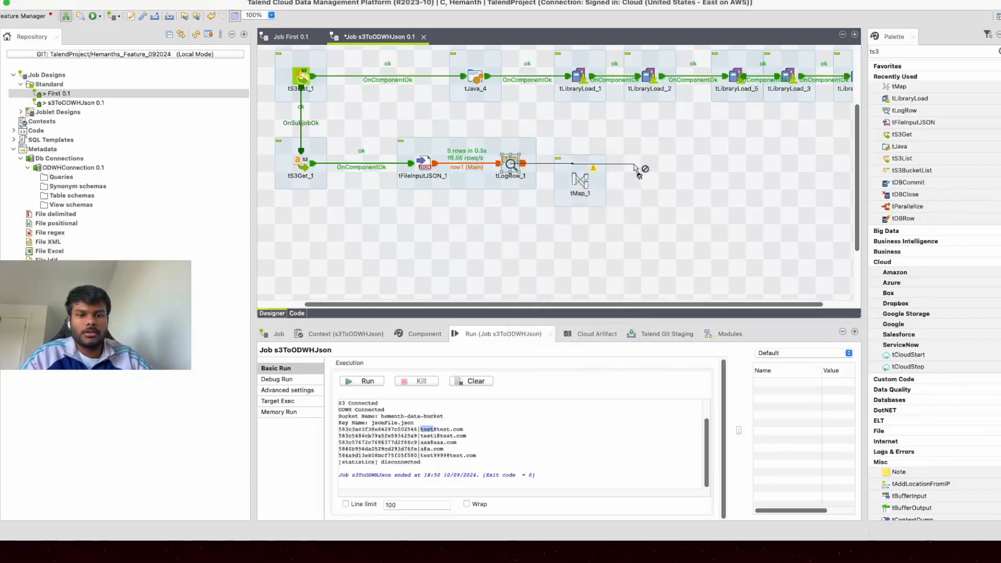
click(579, 180)
drag(580, 179, 598, 163)
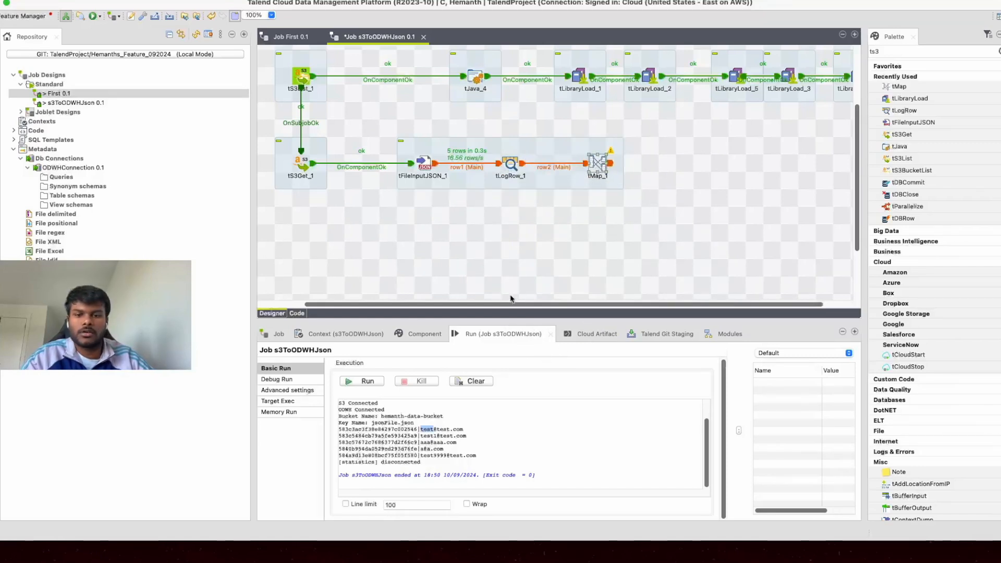
- Review the schema columns of the row2 link and the basic settings of tMap_1
click(555, 168)
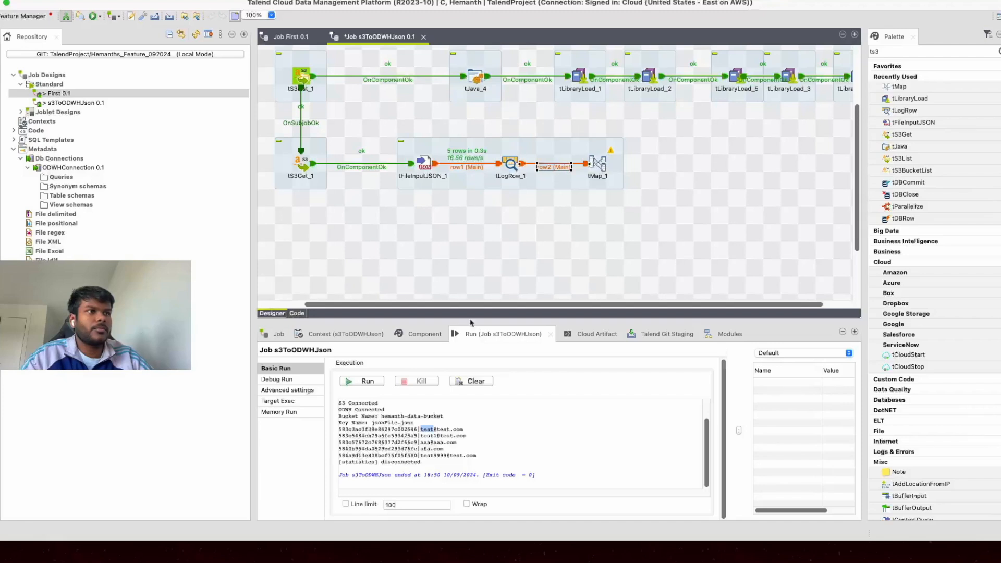
click(422, 337)
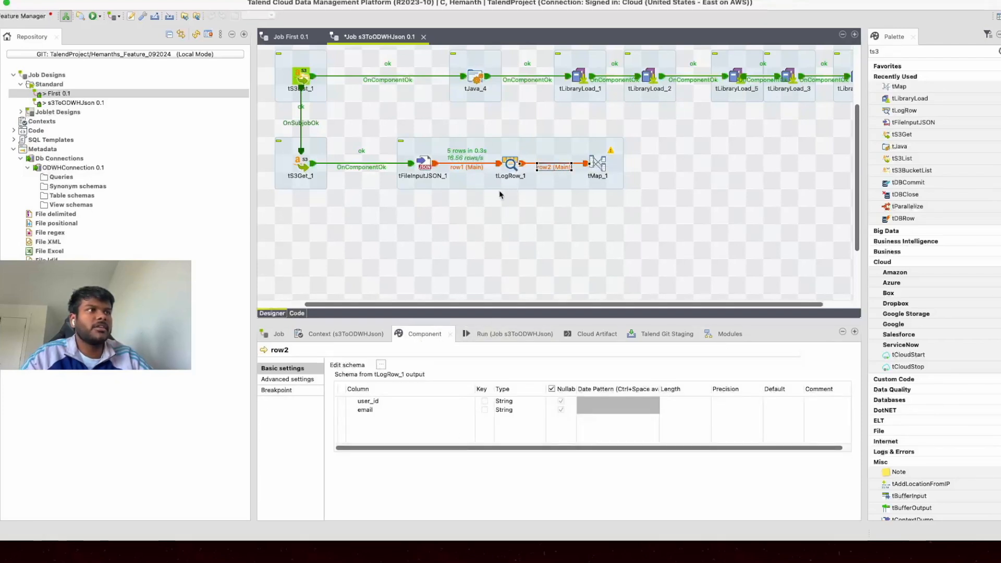
click(599, 167)
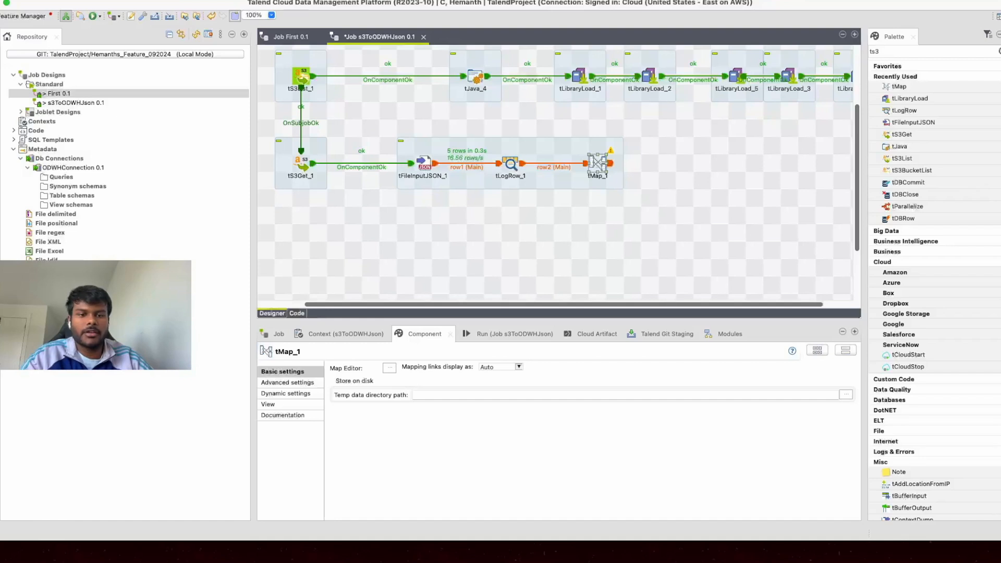
- Add a tDBOutput component near tMap_1 and apply Oracle as its database type
click(674, 207)
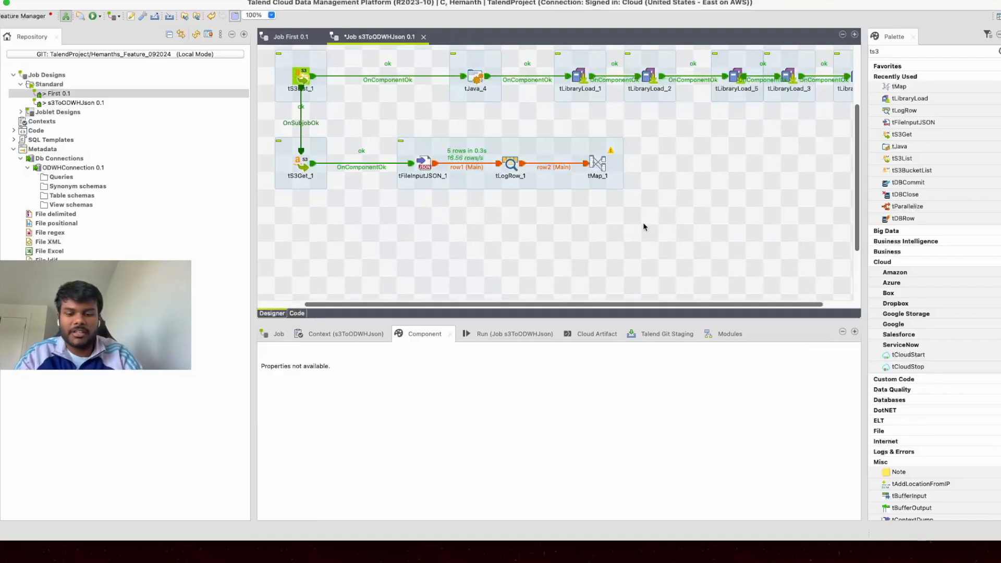
text(tdbou)
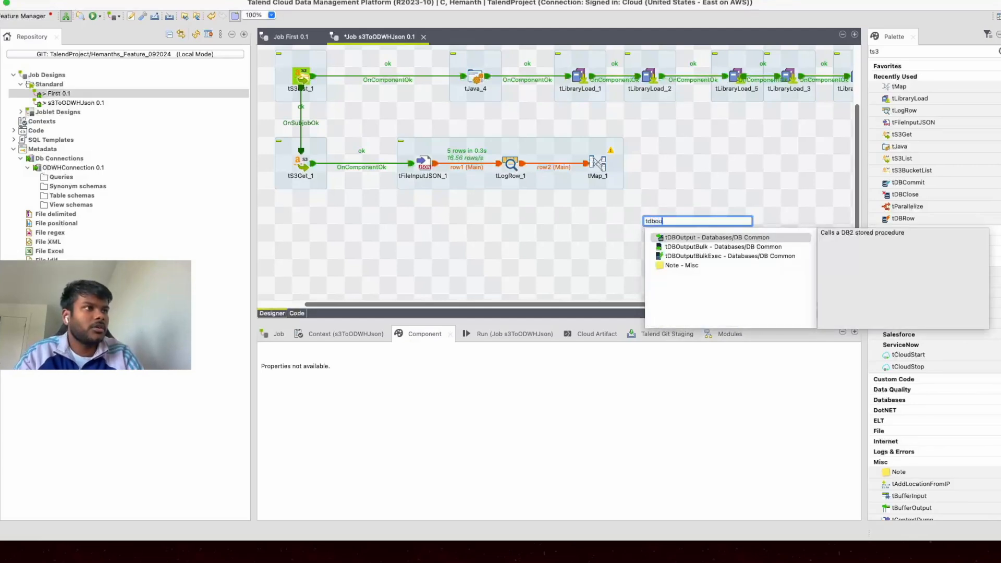
key(Return)
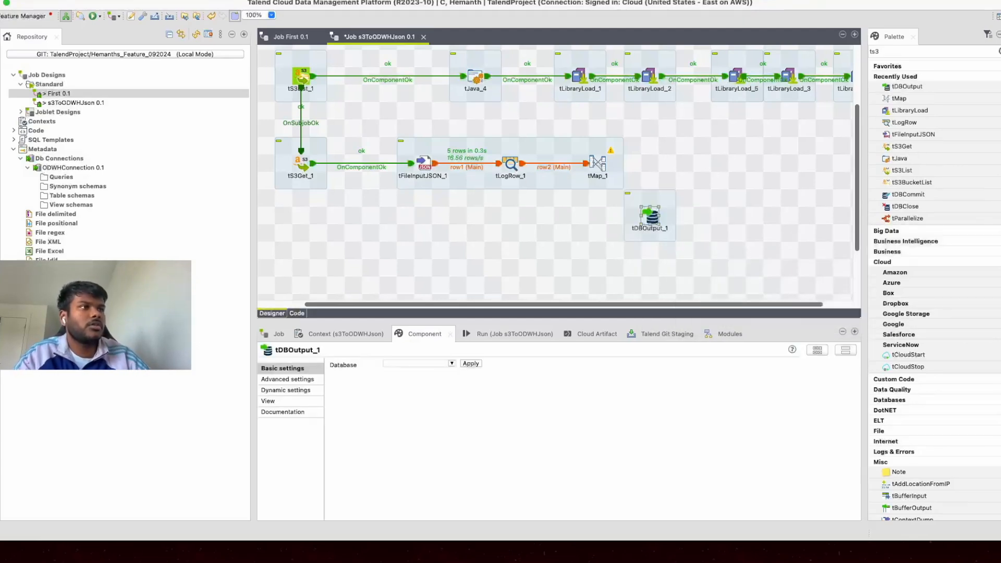
click(453, 364)
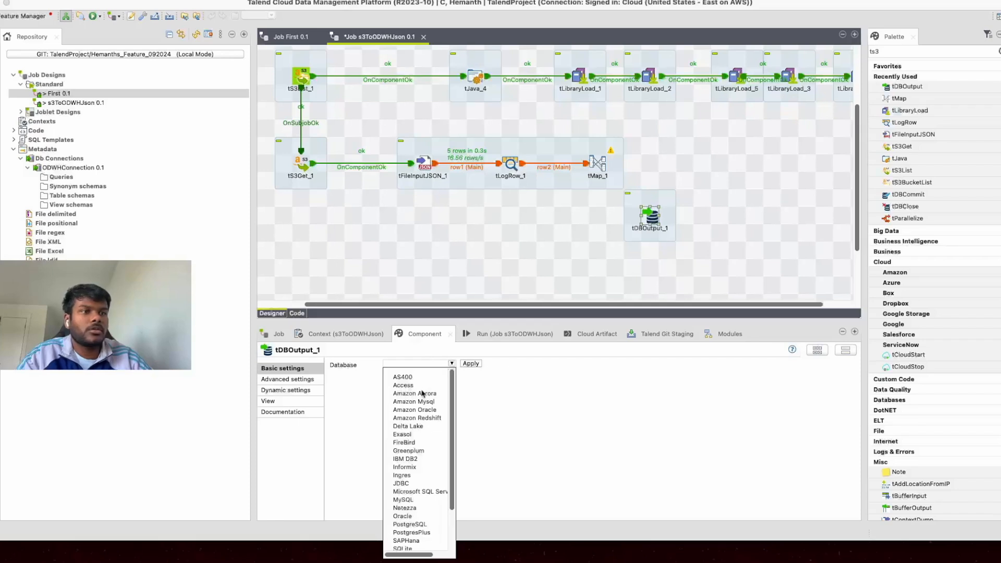
scroll(402, 480, down, 2)
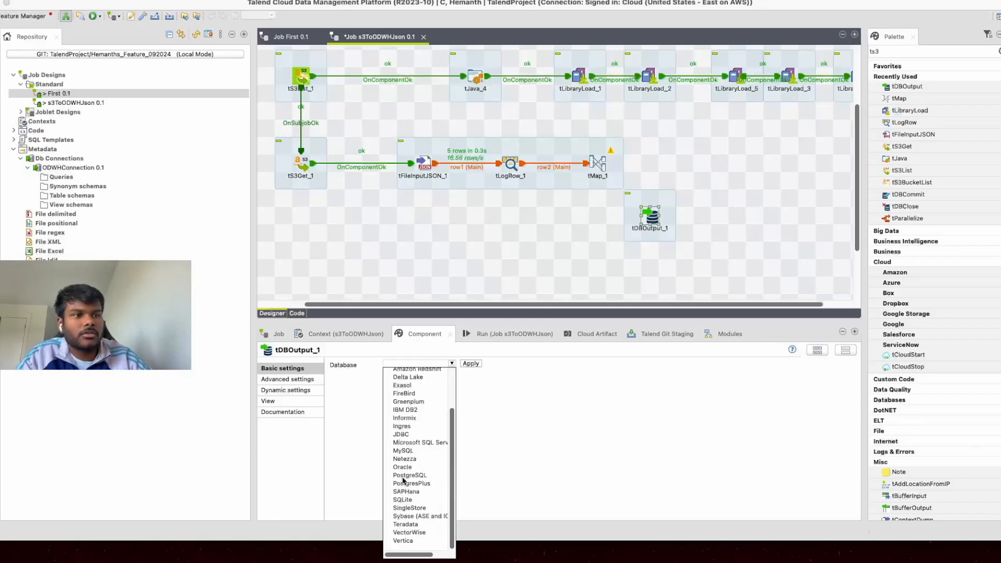
click(402, 467)
click(464, 364)
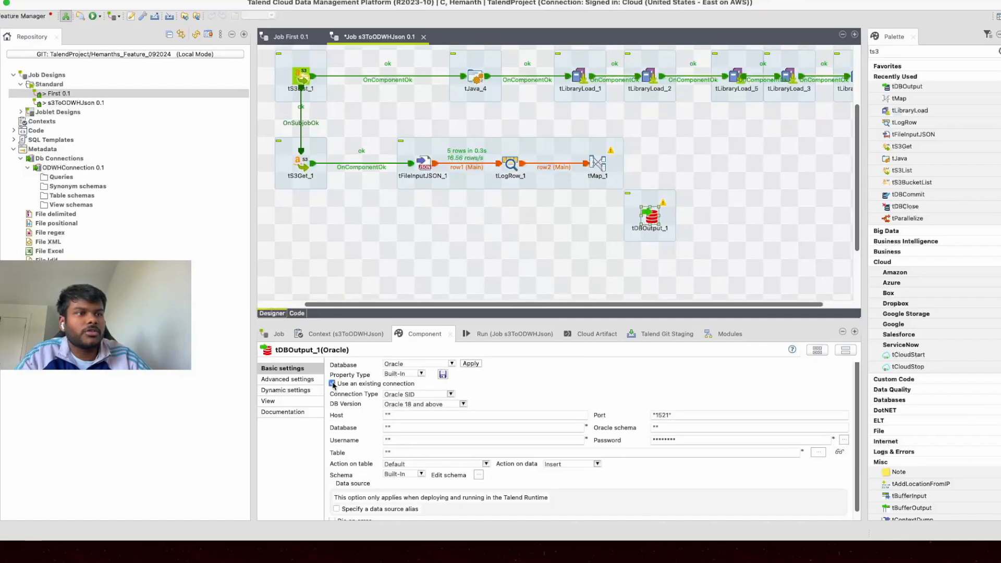
- Make tDBOutput_1 use an existing connection and align the component in the same row as tMap_1
click(332, 384)
click(389, 386)
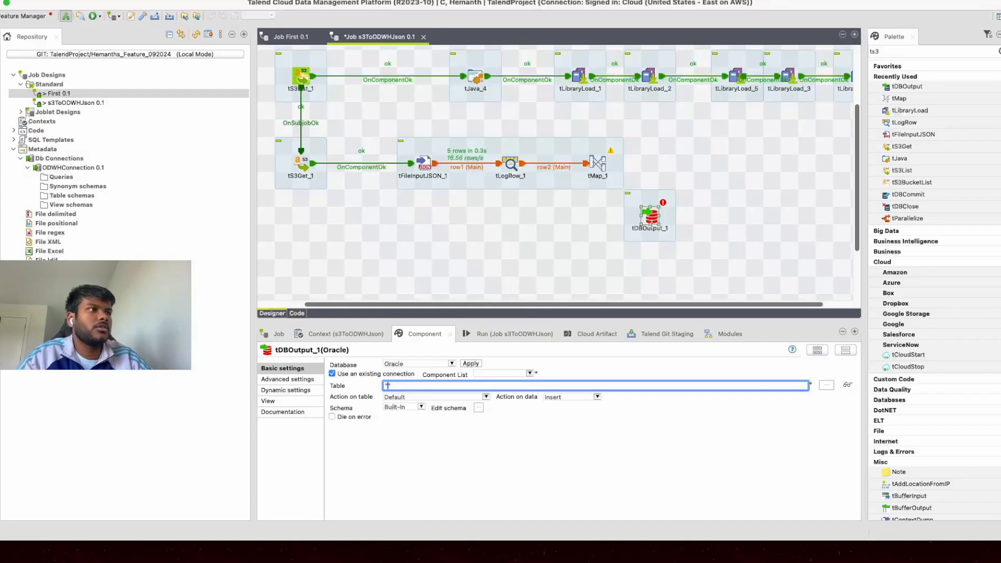
drag(657, 213, 670, 171)
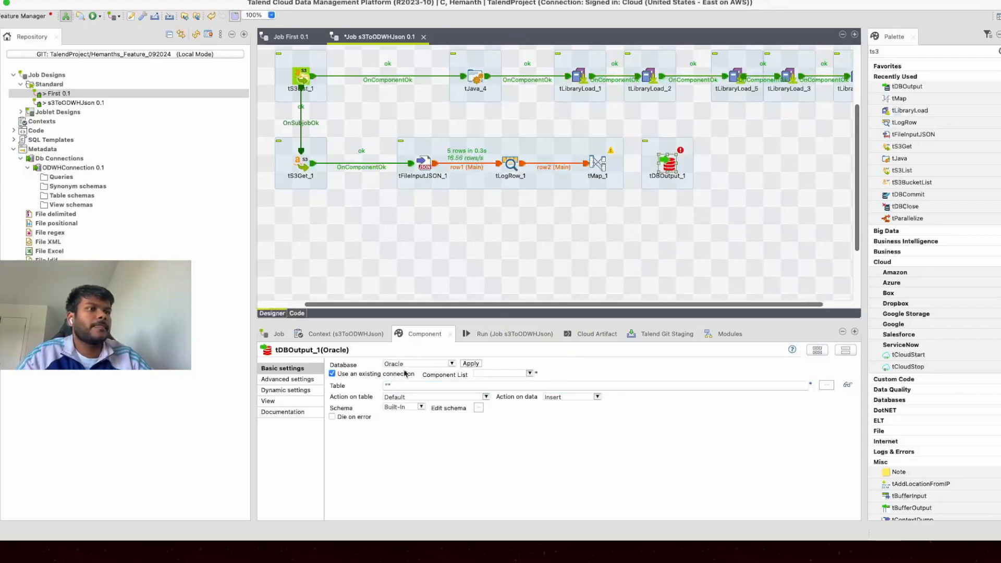
- Set the table of tDBOutput_1 to "jsonTable" and its action on table to Truncate table
click(389, 386)
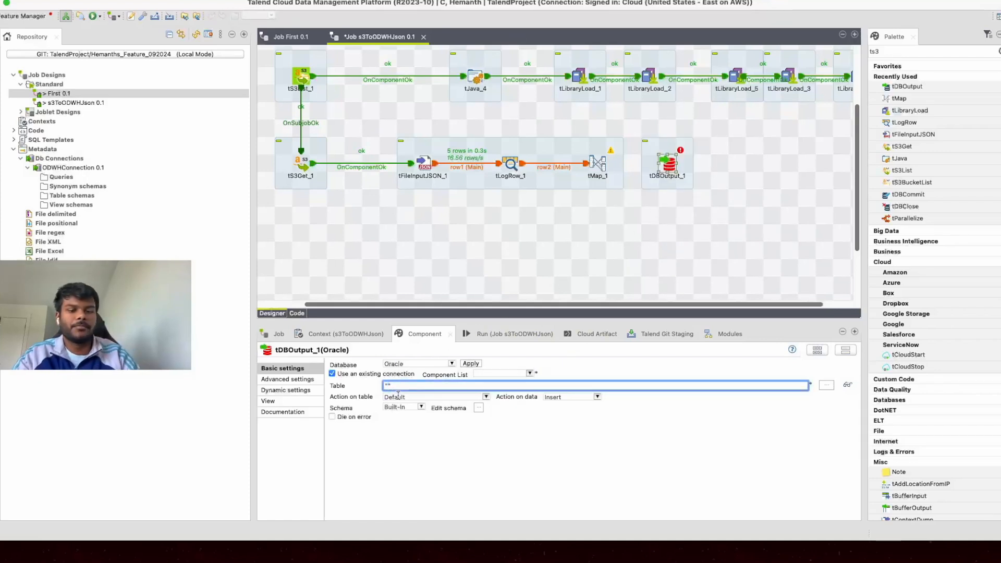
text(jsonTab;e)
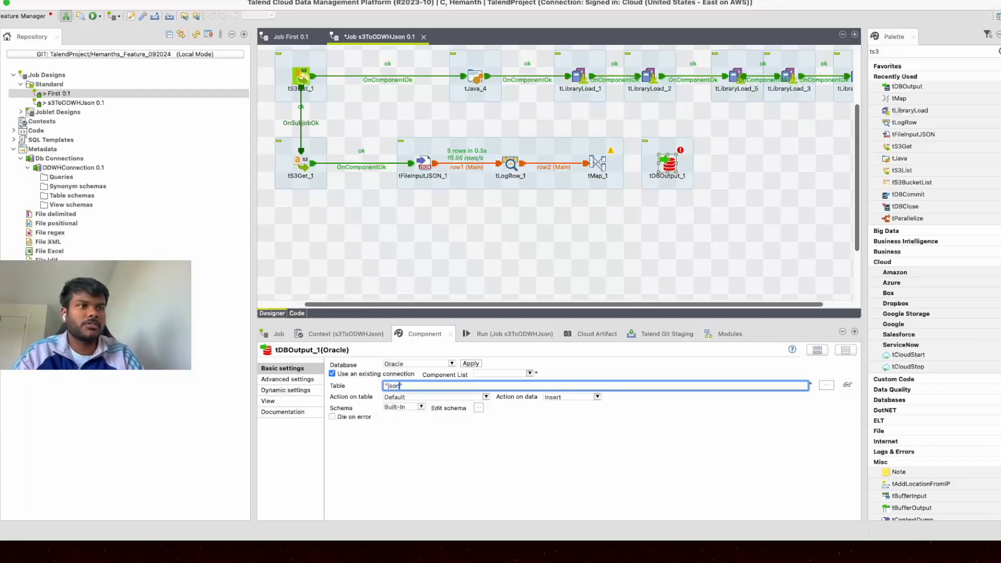
key(BackSpace)
key(BackSpace)
text(le)
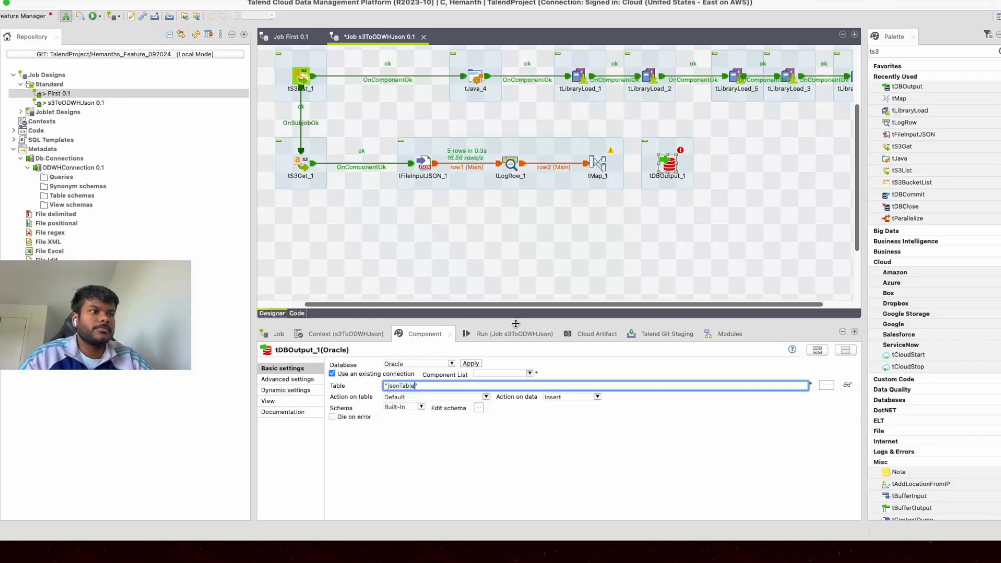
click(479, 396)
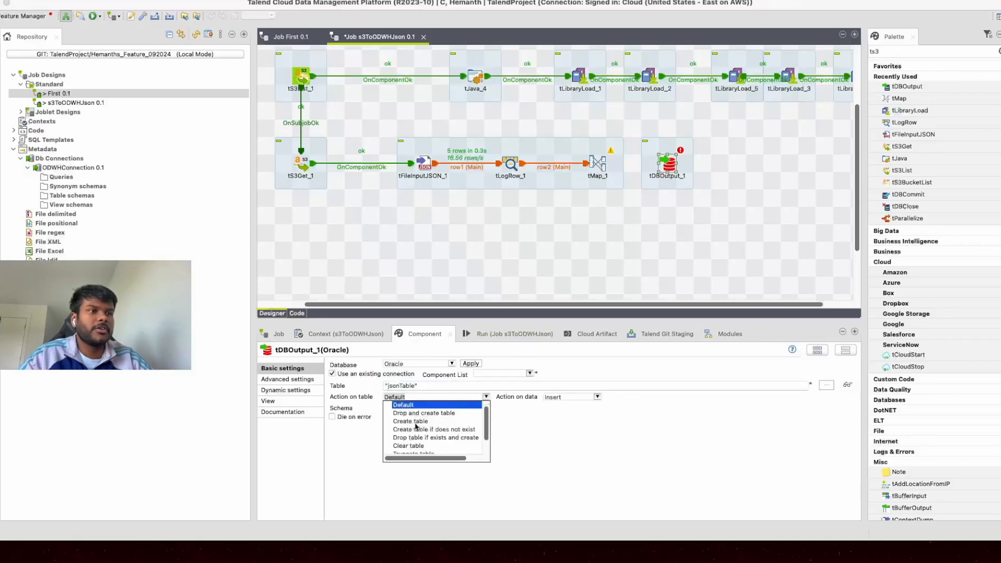
click(422, 450)
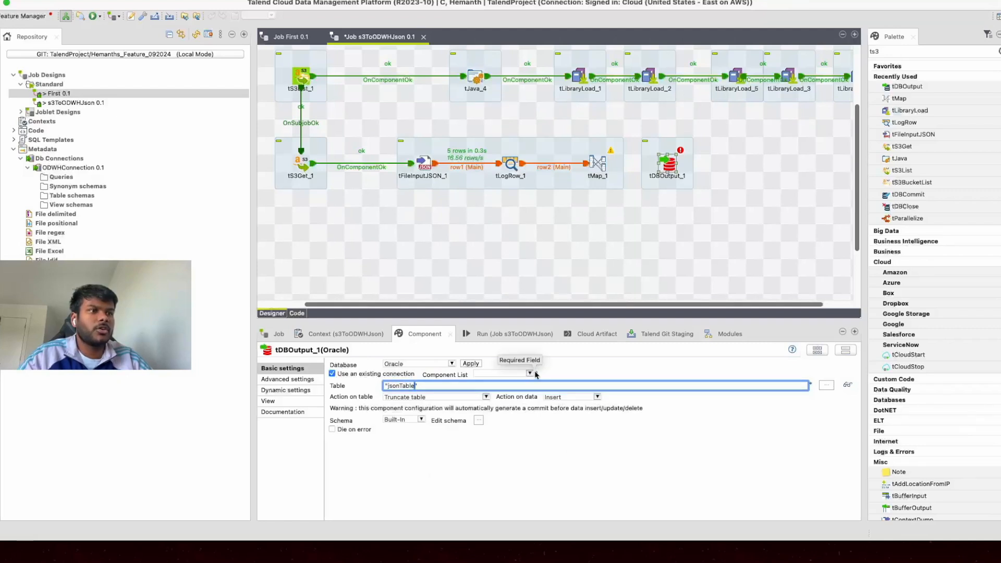
- Look through the component list of tDBOutput_1 for an existing database connection
click(491, 374)
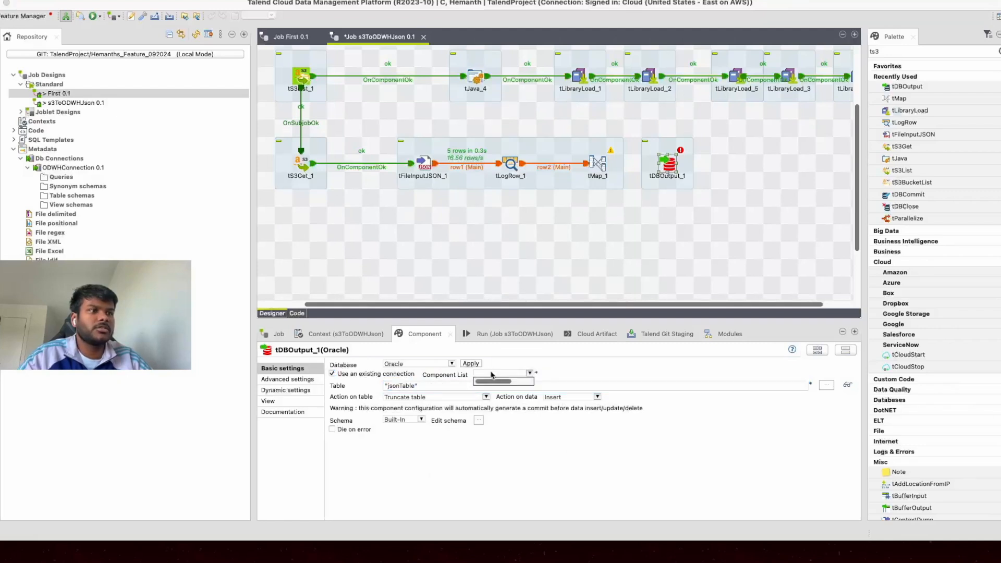
click(598, 374)
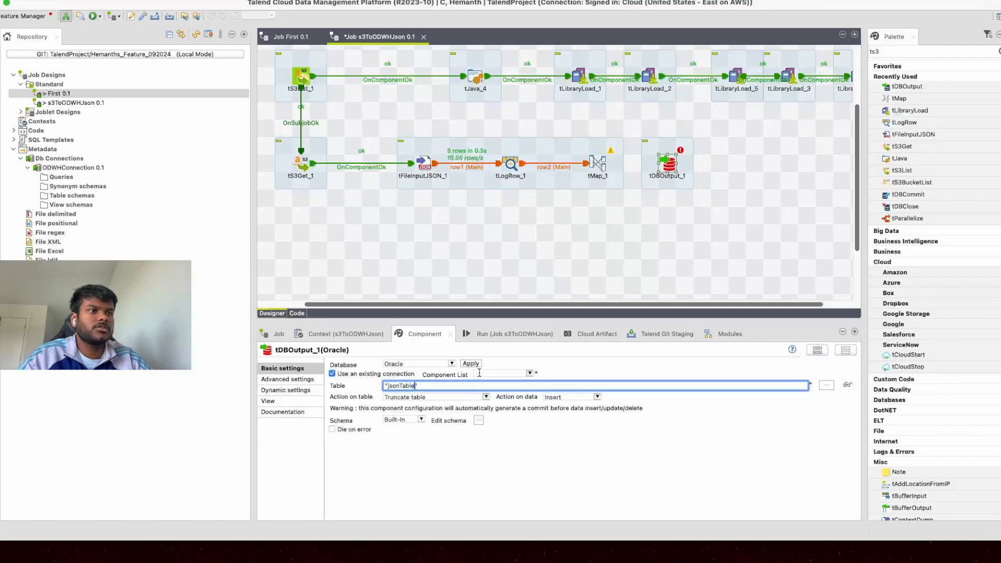
click(484, 374)
drag(505, 382, 540, 382)
click(537, 369)
- Connect tMap_1 to tDBOutput_1 with a new Main output named jsonOutput
click(594, 169)
right_click(597, 165)
mouse_move(677, 171)
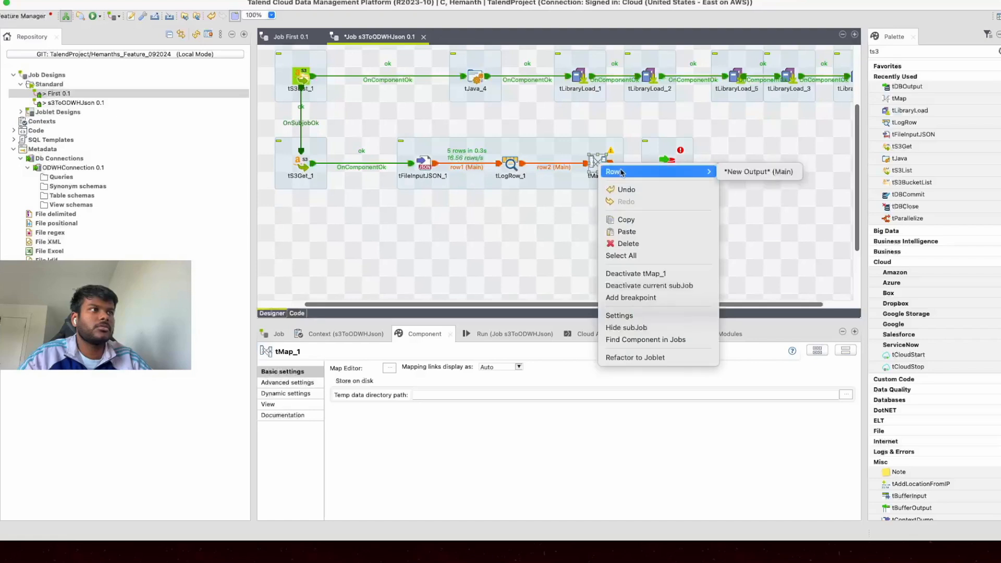
click(732, 172)
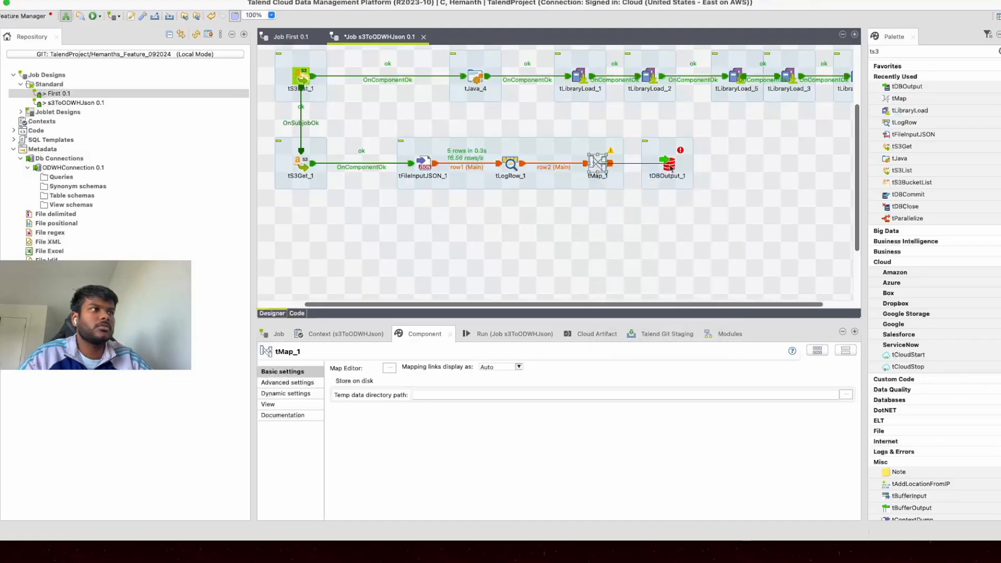
click(669, 166)
text(js)
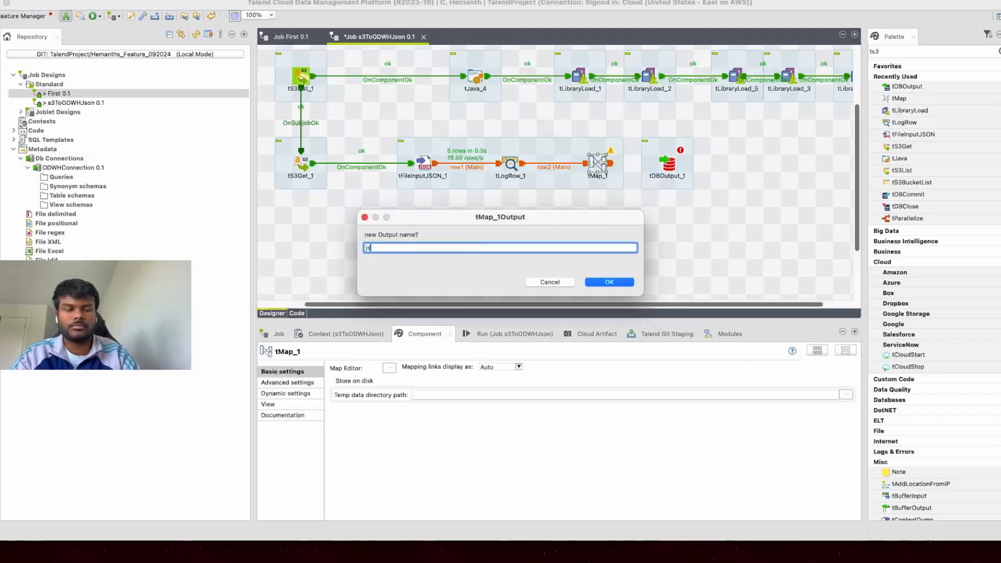
text(onOutput)
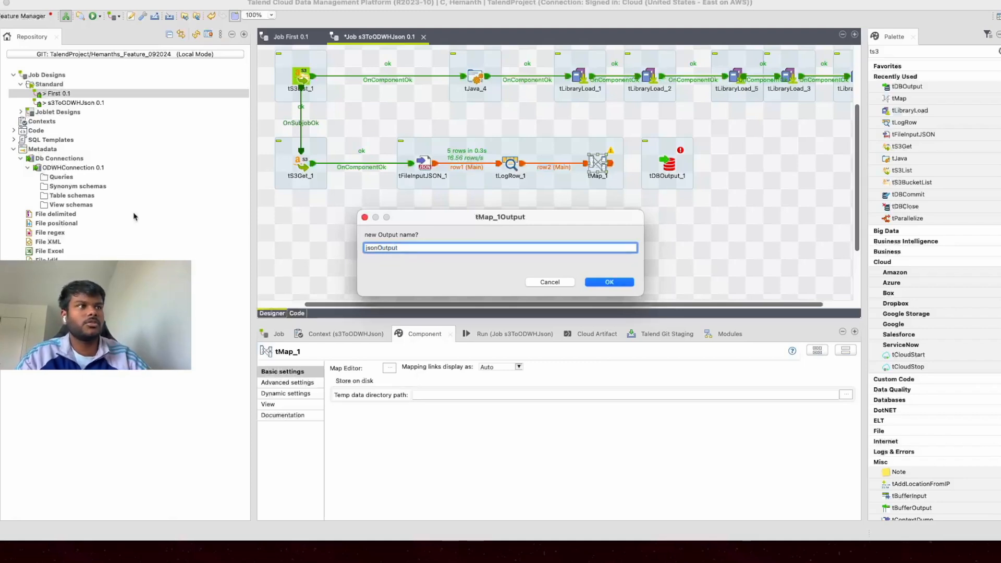
click(623, 282)
- Sync the columns of tDBOutput_1 with its incoming jsonOutput flow
click(673, 166)
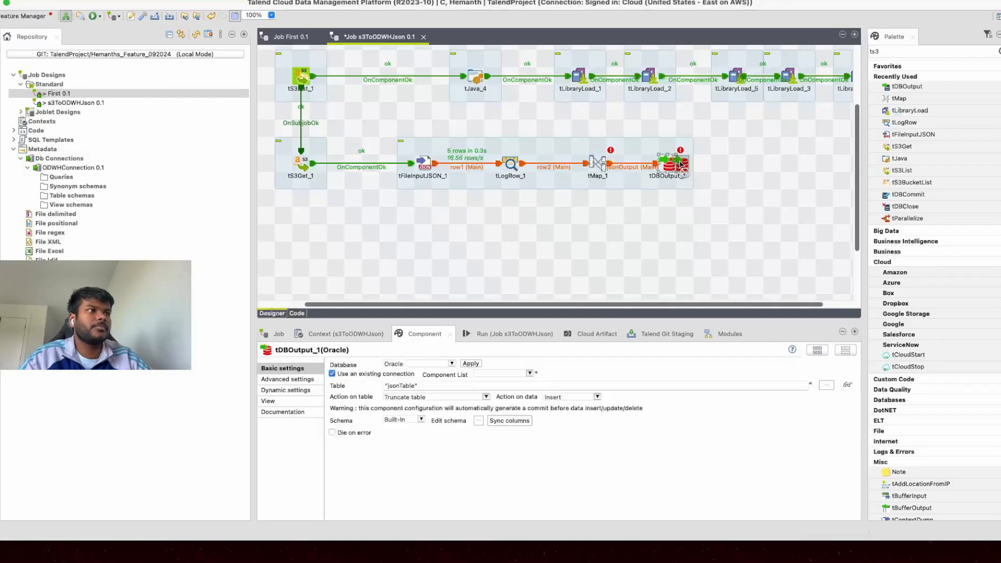
click(506, 422)
click(524, 422)
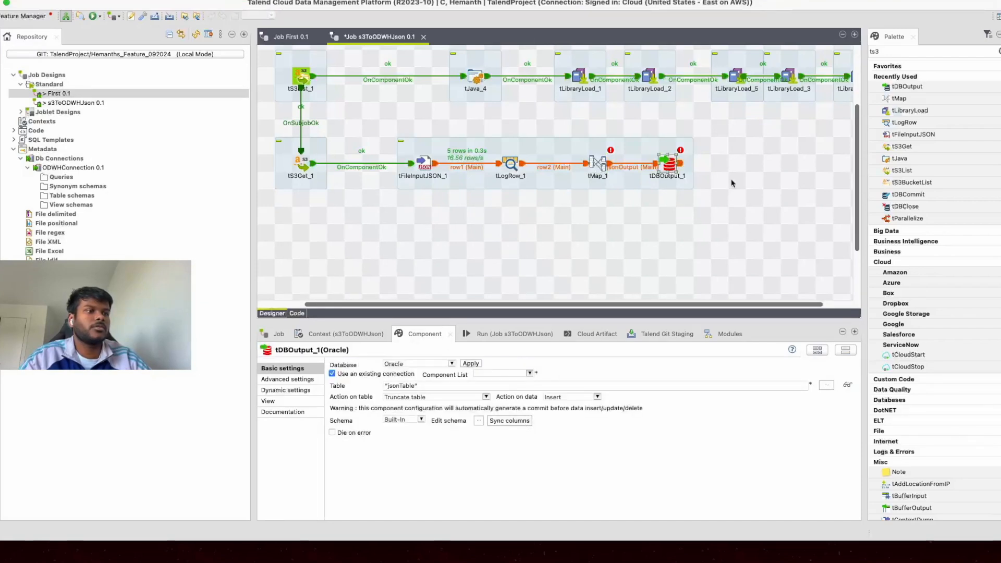
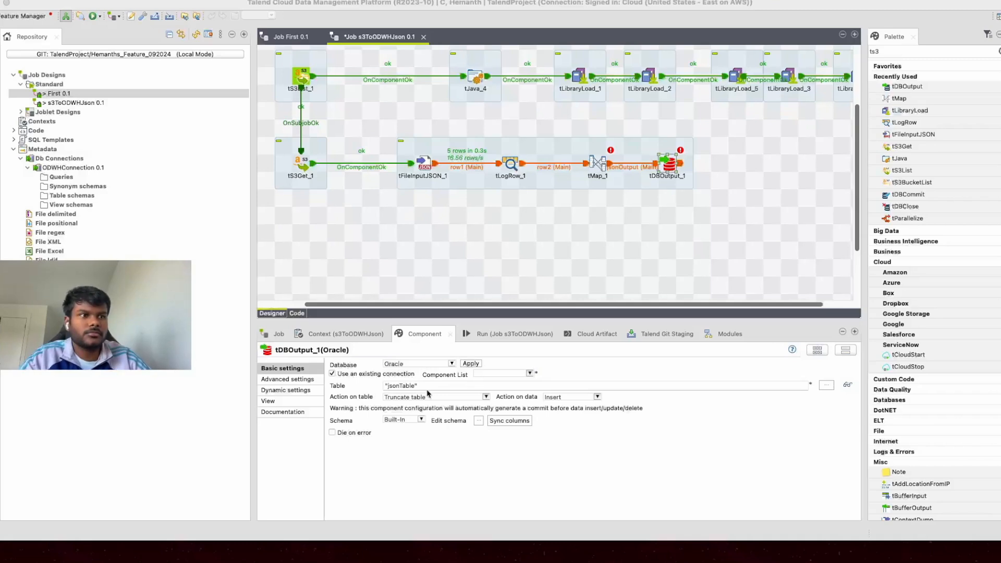
- Recheck which connection components are offered to tDBOutput_1 after linking it to tMap_1
click(530, 373)
click(530, 374)
click(669, 166)
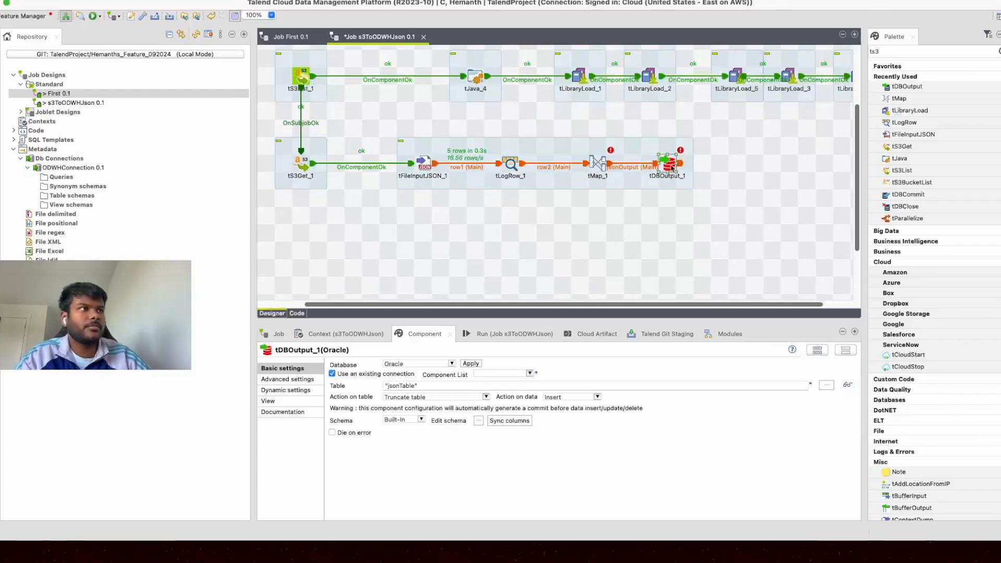
- Delete tDBOutput_1 and add a fresh tOracleOutput component beside tMap_1
right_click(672, 168)
click(733, 253)
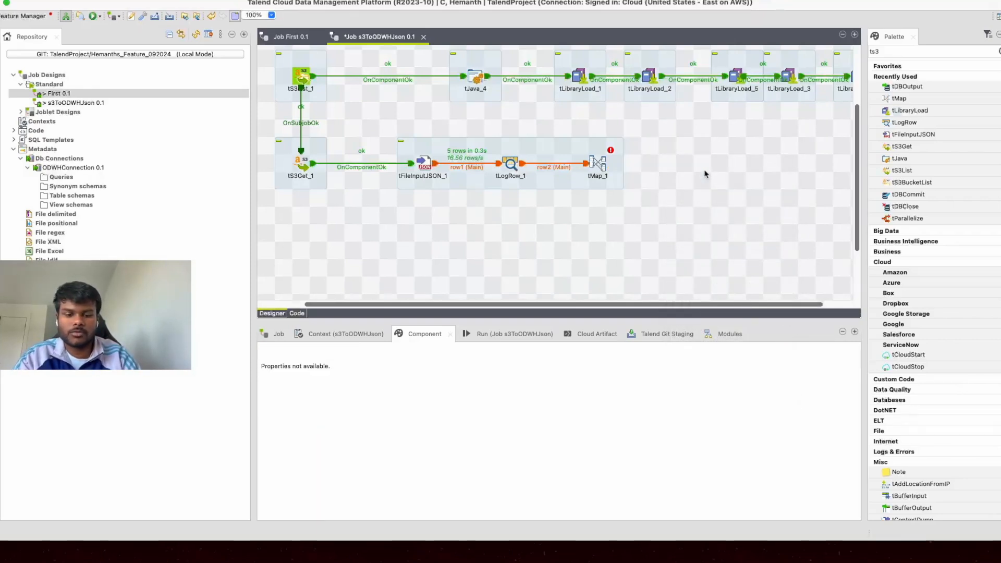
text(oracle)
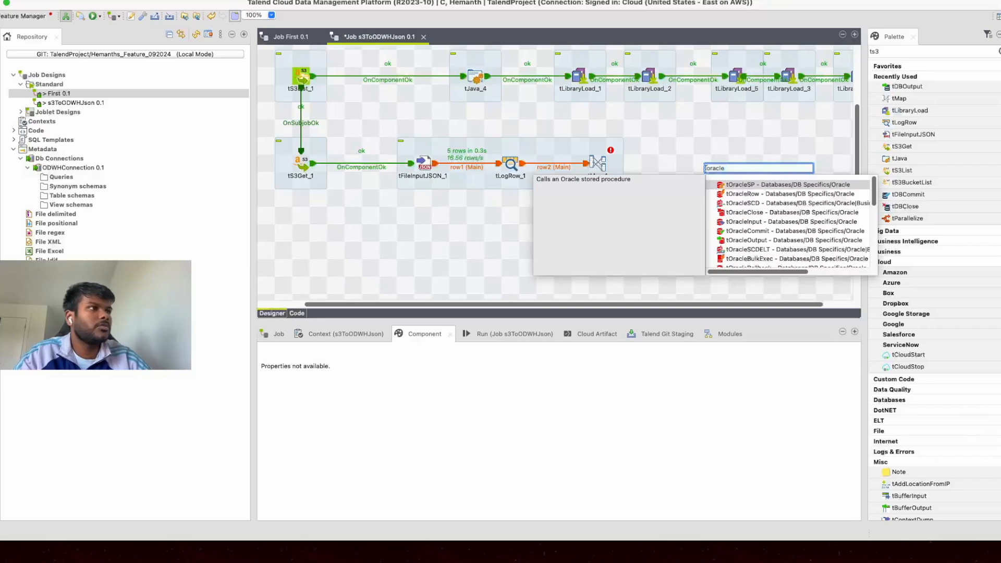
double_click(765, 241)
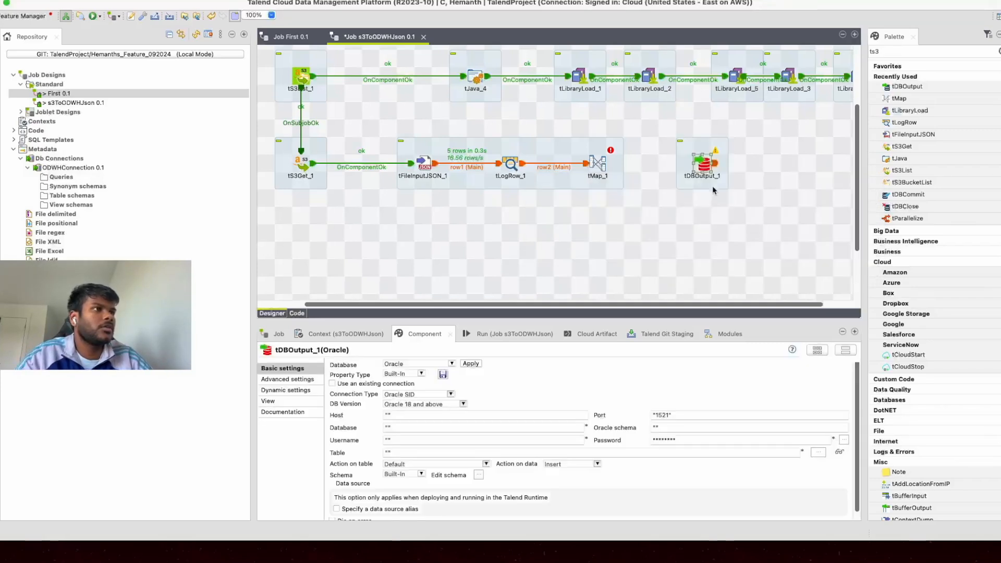
- Set the Oracle output's property type to Repository and assign the ODWHConnection database connection
click(413, 374)
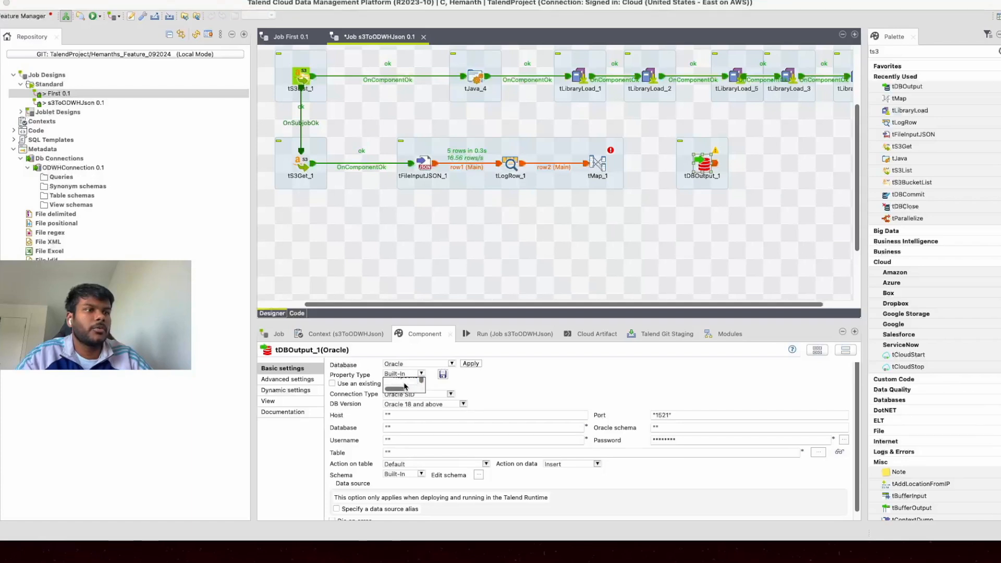
click(406, 381)
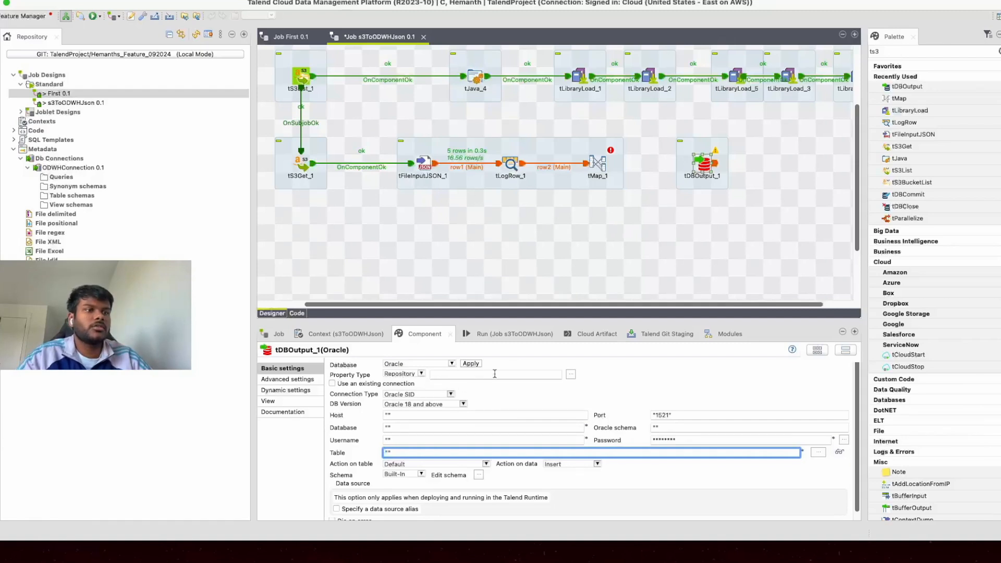
click(570, 375)
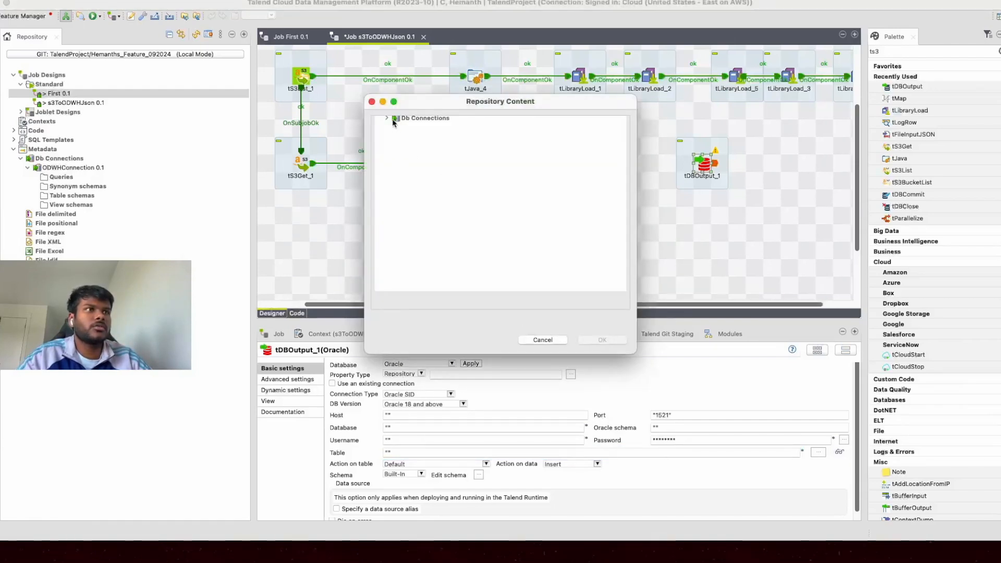
click(387, 119)
click(417, 127)
click(602, 340)
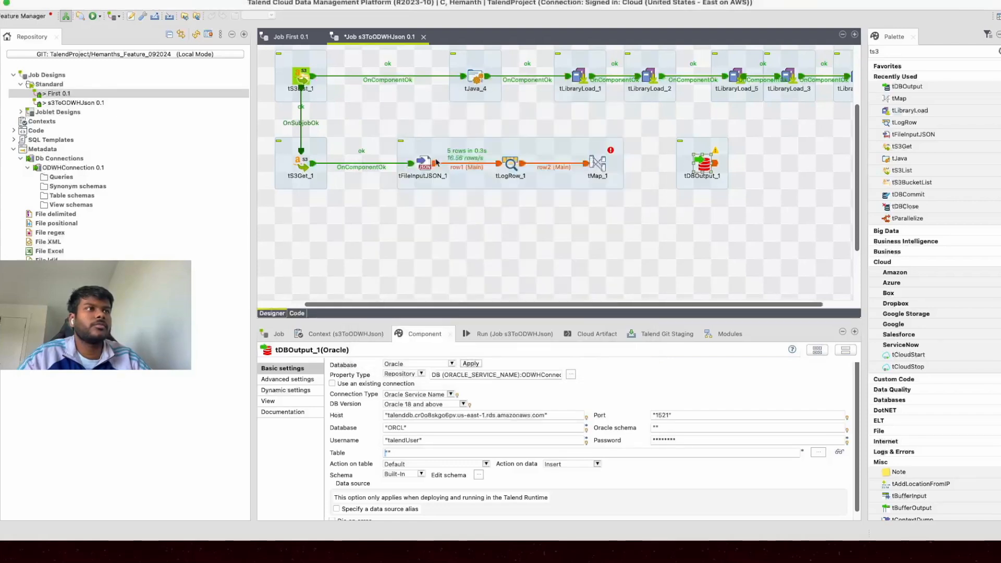
- Set the Oracle output's target table to "jsonTable"
scroll(456, 412, down, 1)
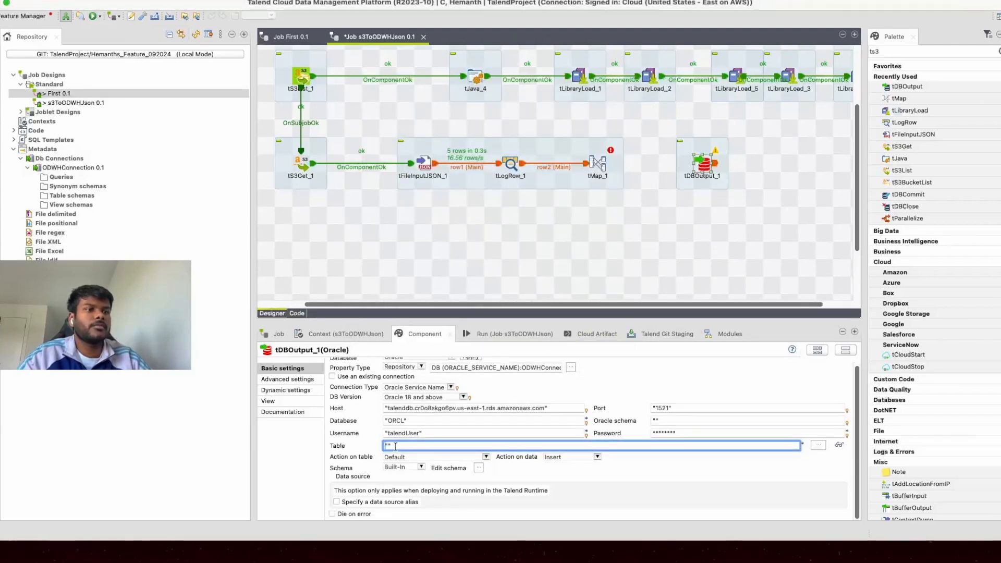
key(Right)
text(jsonTa)
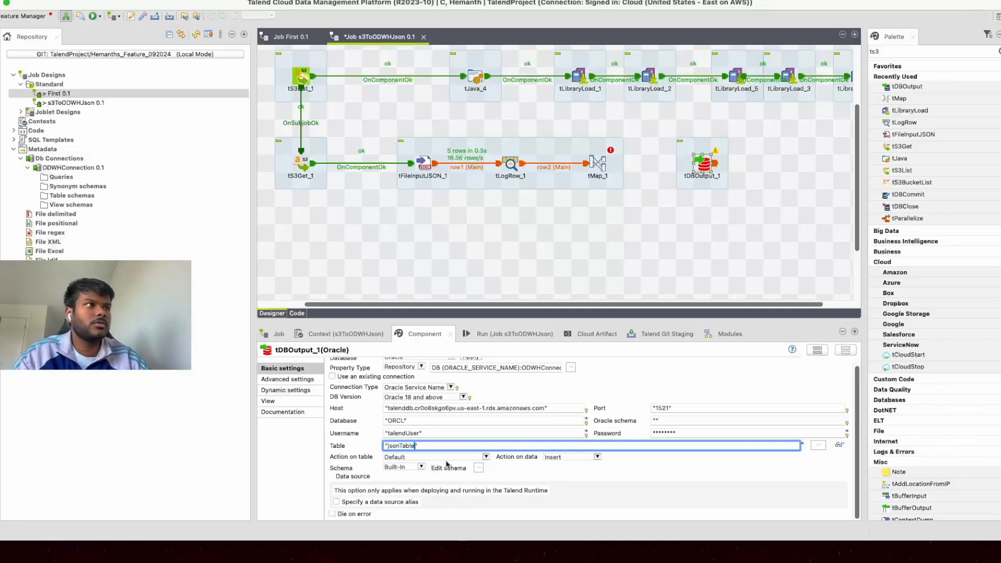
- Link tMap_1 to the new tDBOutput_1 using the existing jsonOutput row
right_click(601, 165)
mouse_move(647, 168)
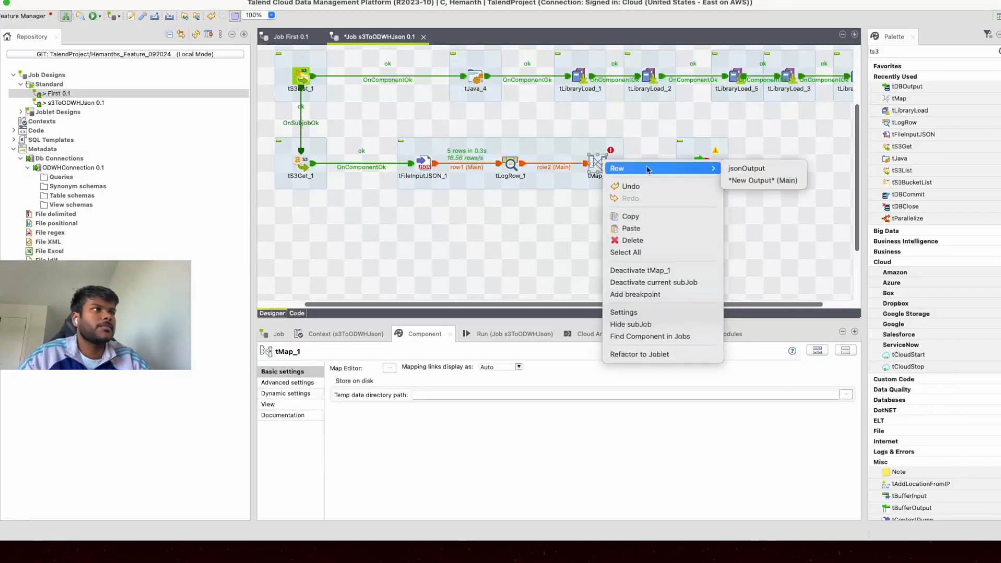
click(746, 169)
click(700, 166)
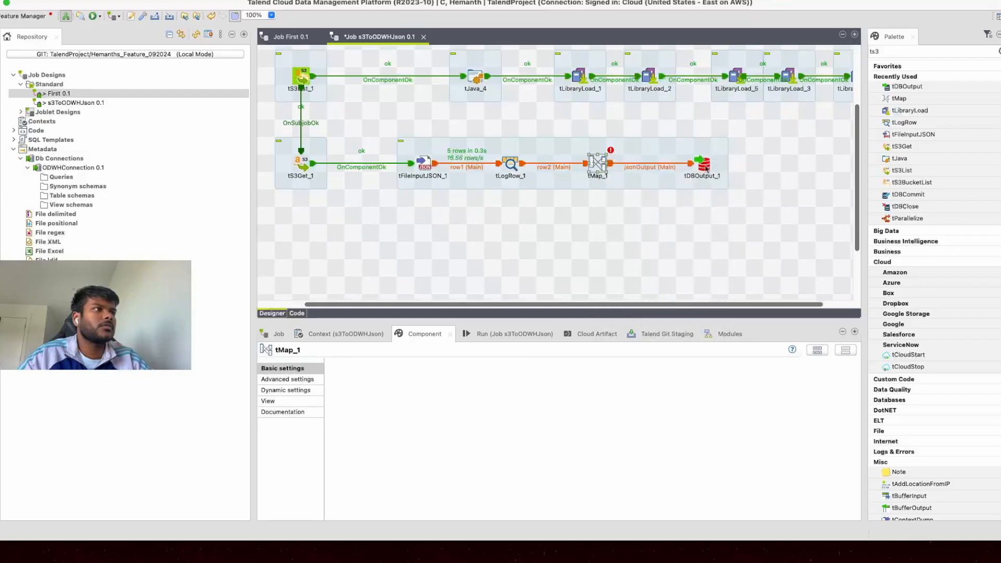
- Map user_id and email from row2 to jsonOutput in the tMap_1 editor and propagate the changes
click(390, 364)
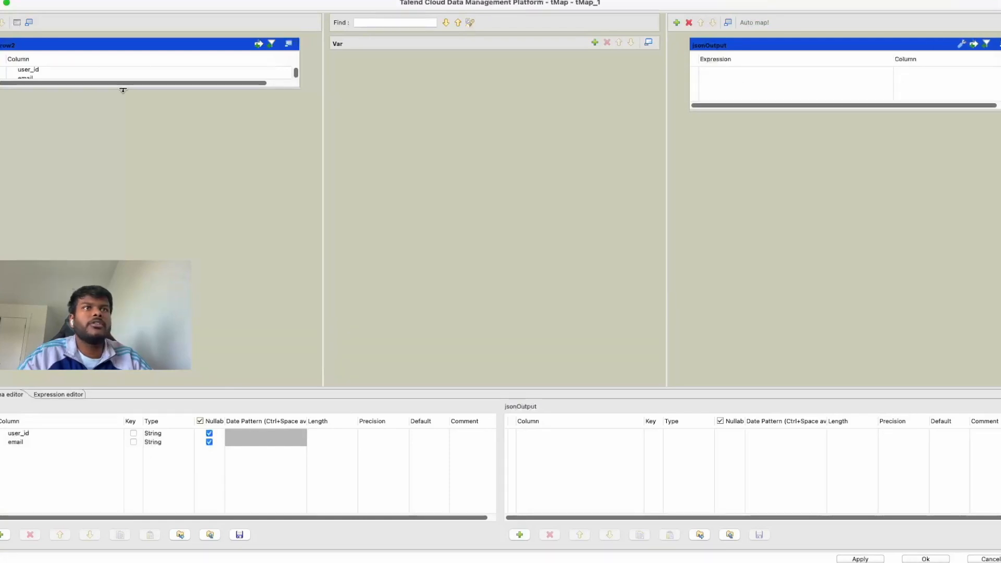
drag(120, 88, 127, 155)
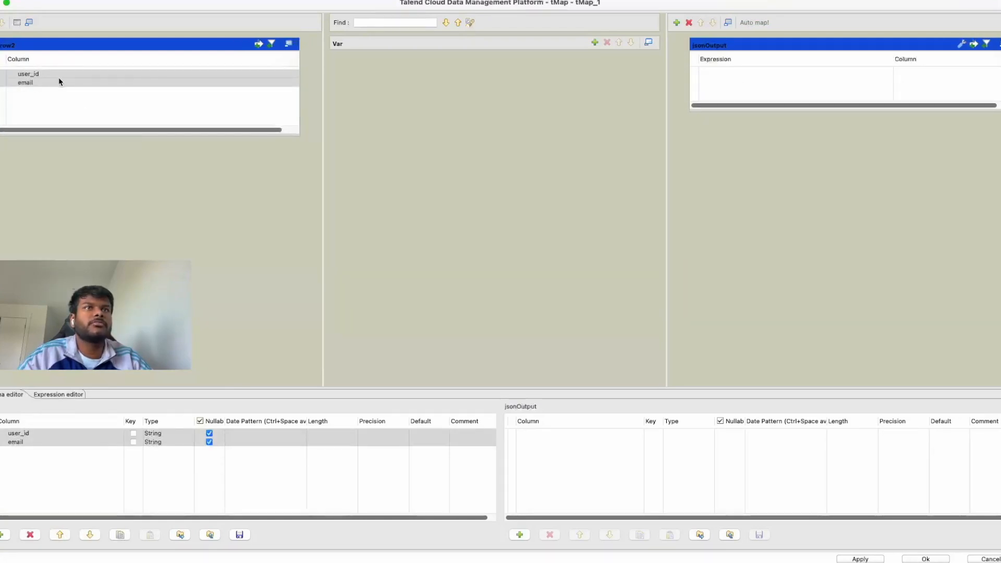
drag(53, 78, 704, 50)
click(134, 81)
shift+click(138, 76)
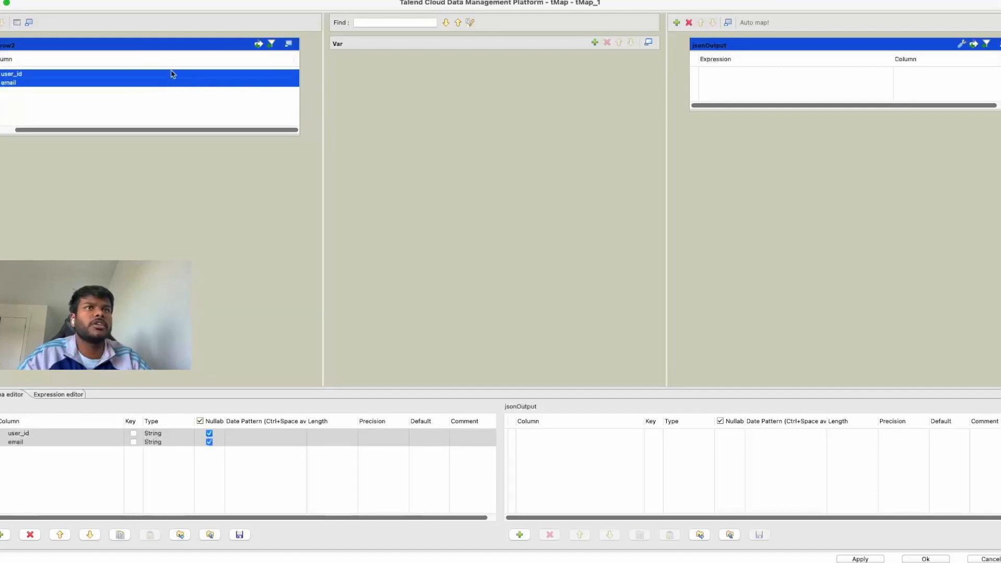
drag(172, 74, 876, 90)
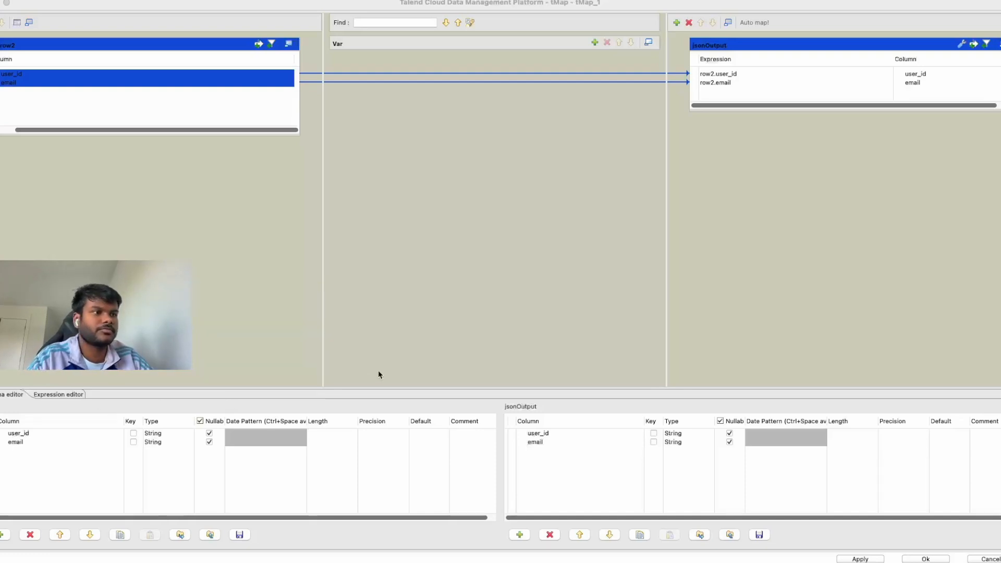
click(920, 559)
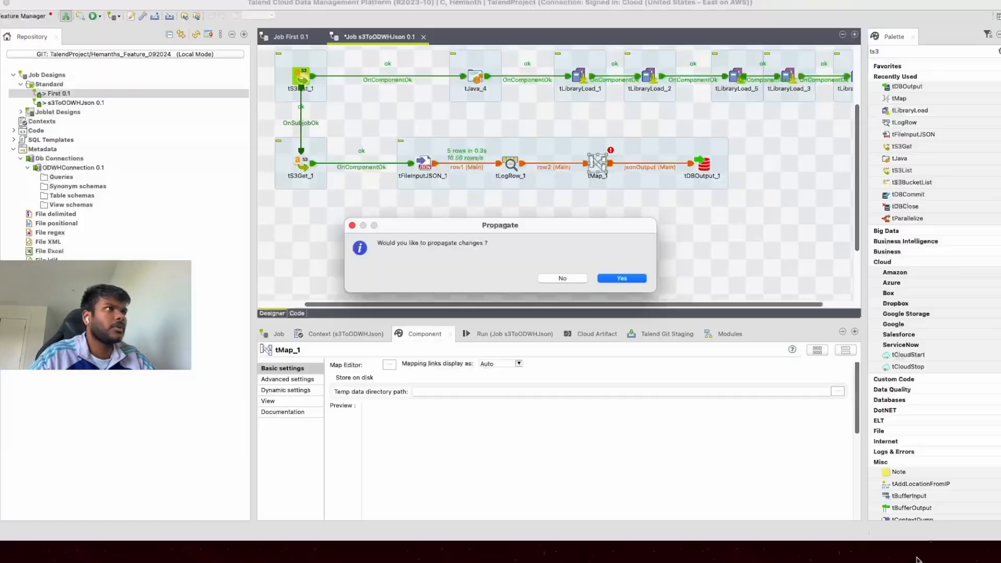
click(621, 279)
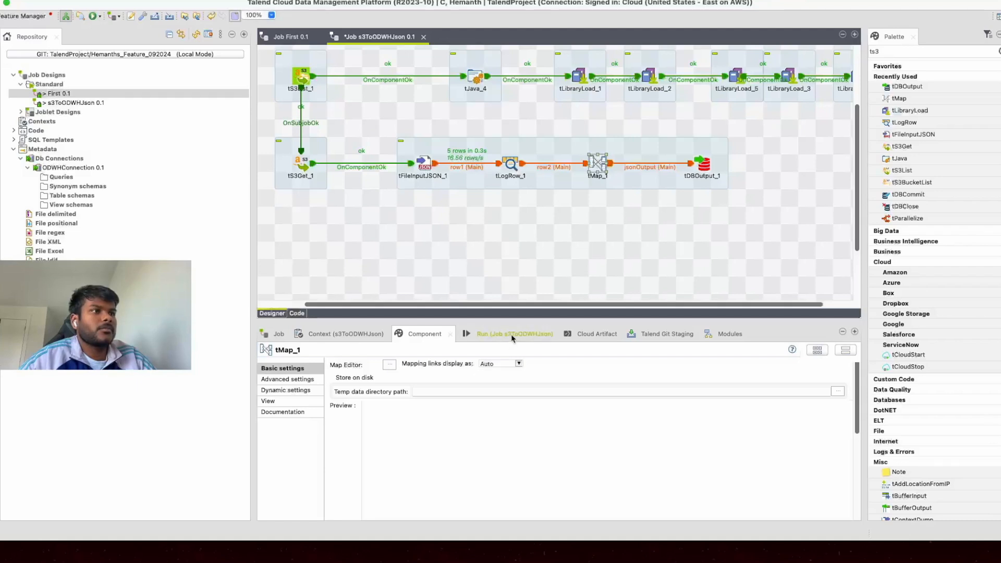
- Review tDBOutput_1's settings and compare its schema columns with the incoming jsonOutput columns
click(704, 166)
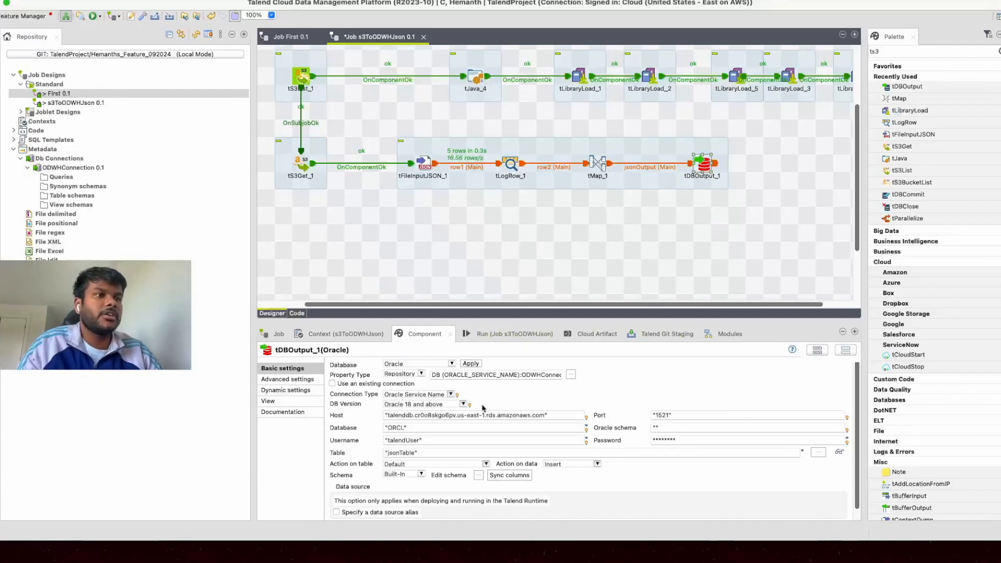
scroll(483, 404, down, 1)
scroll(564, 389, up, 1)
scroll(564, 389, down, 1)
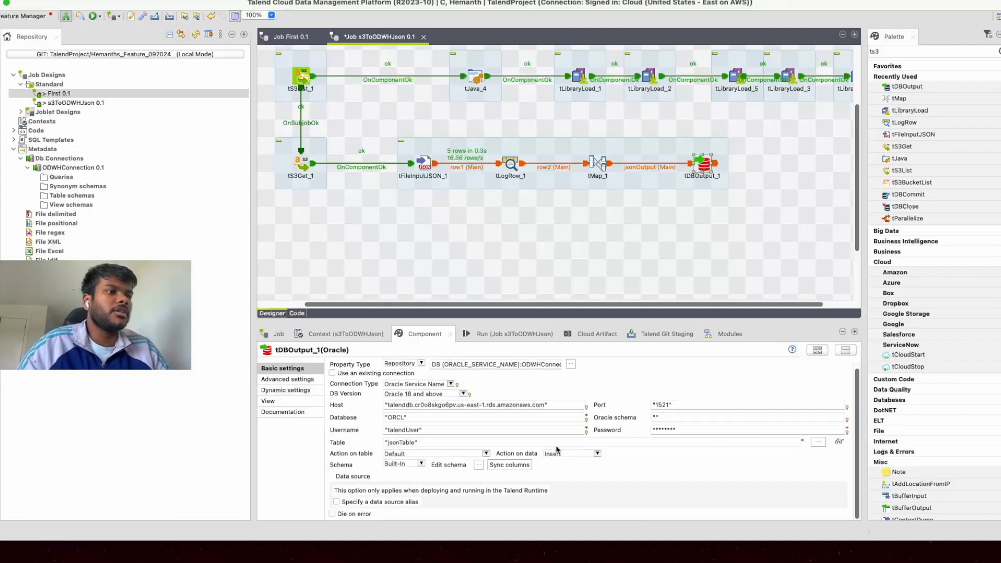
click(478, 465)
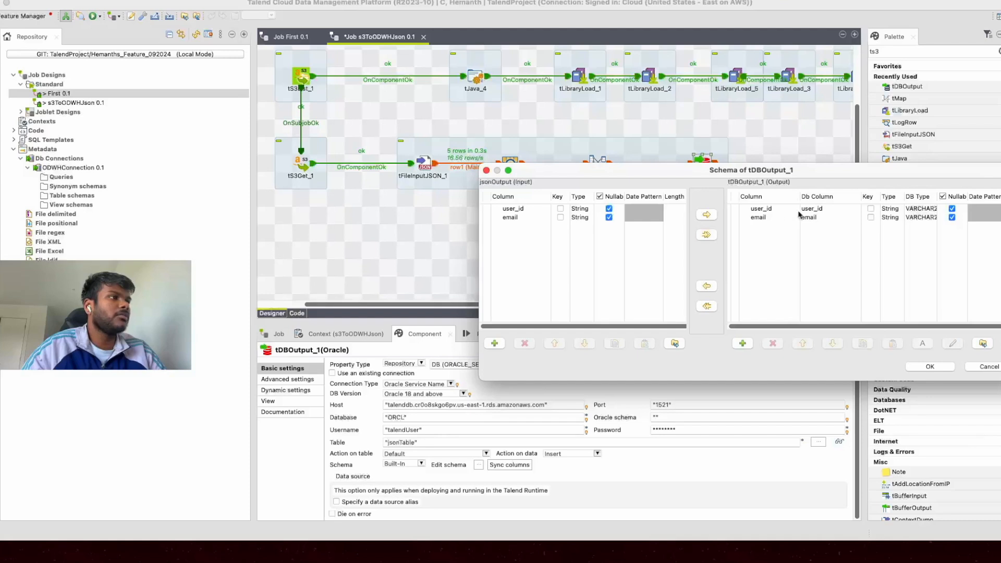
drag(817, 171, 721, 167)
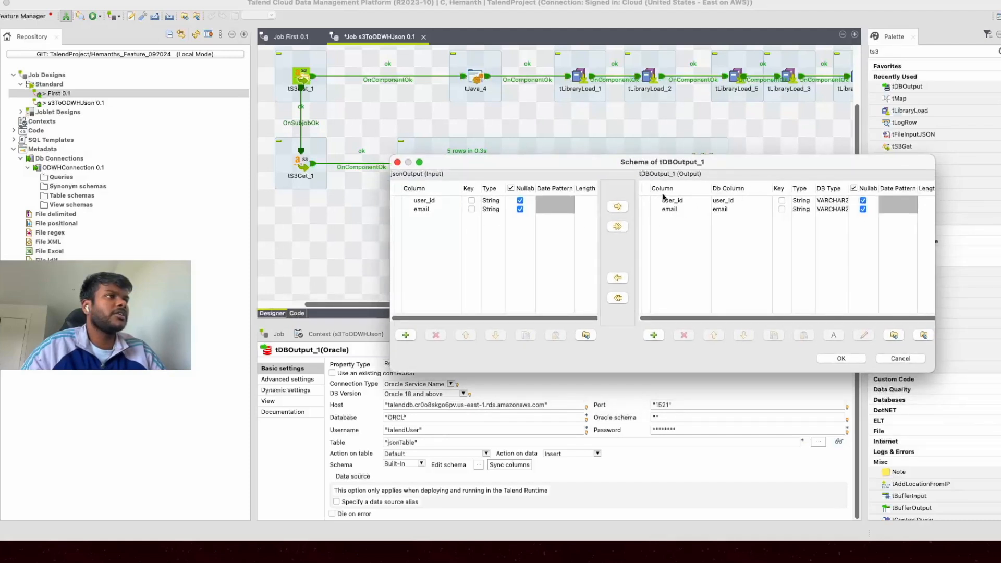
click(725, 204)
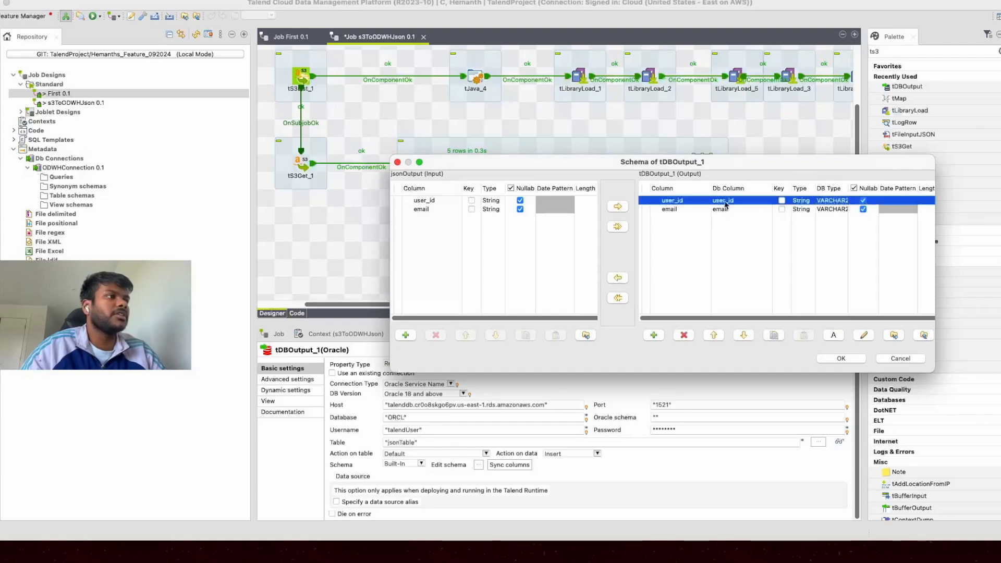
click(729, 210)
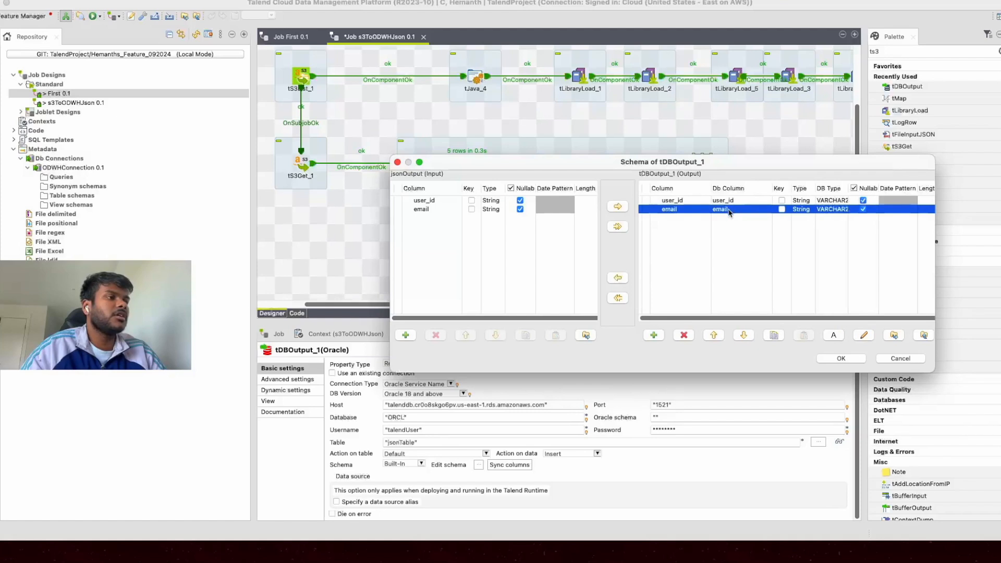
click(841, 359)
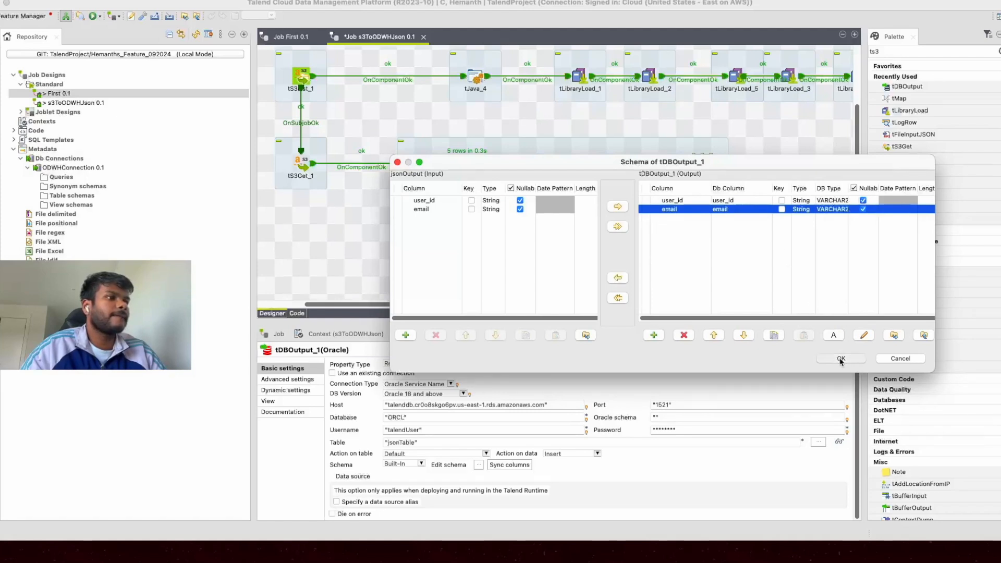
double_click(407, 443)
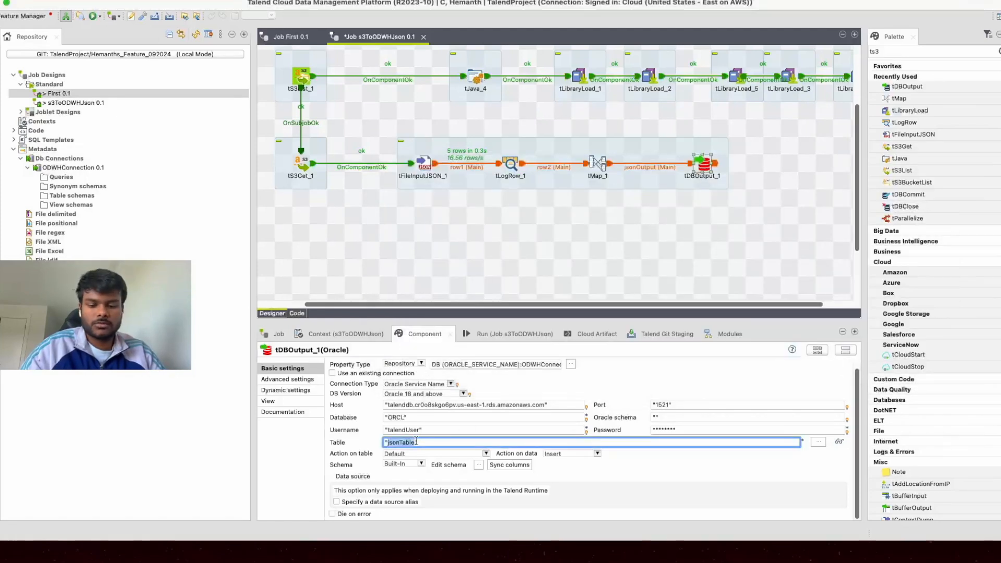
- Add a tDie component to the job and place it in line after tDBOutput_1
click(665, 203)
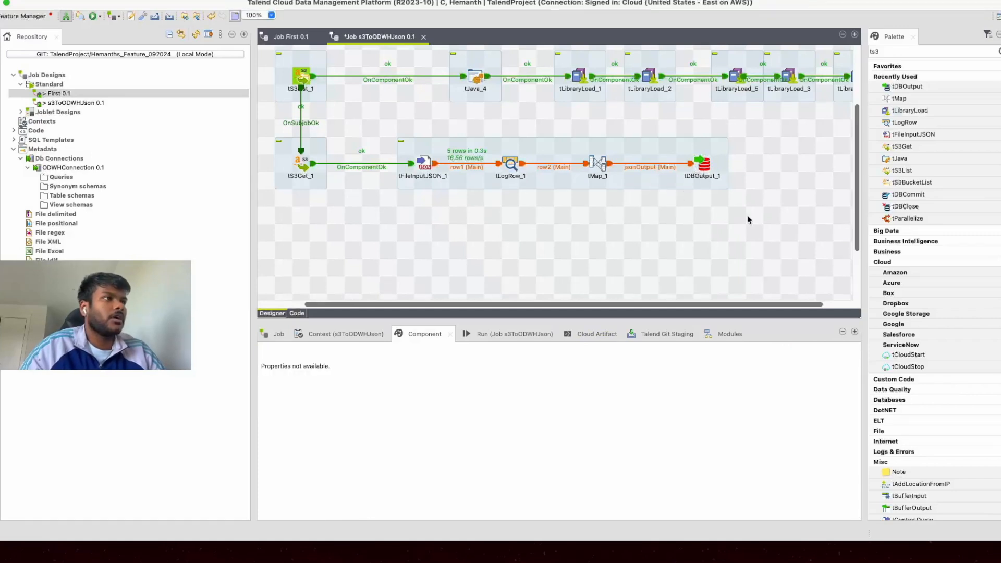
text(tdie)
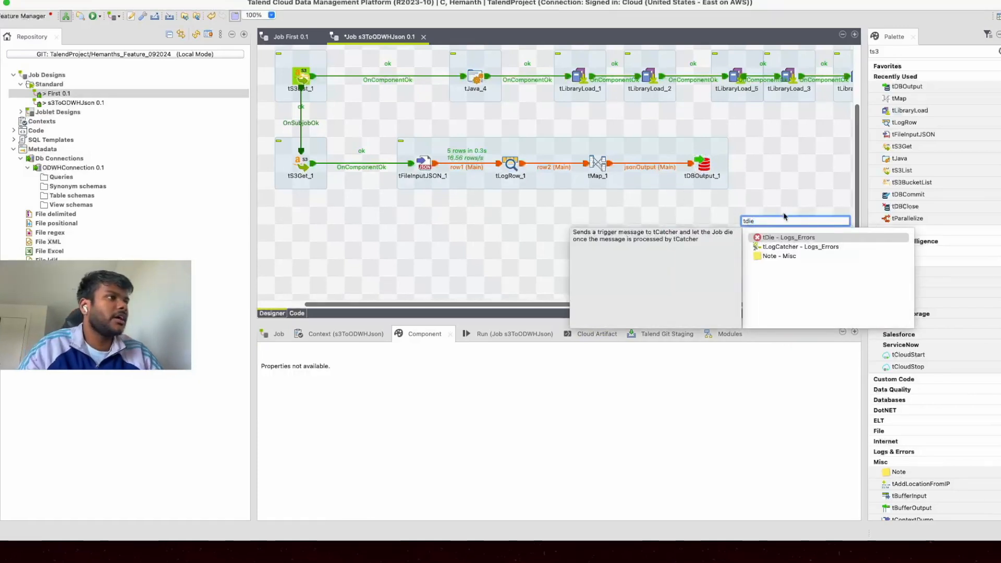
click(796, 238)
double_click(794, 237)
drag(733, 215, 784, 164)
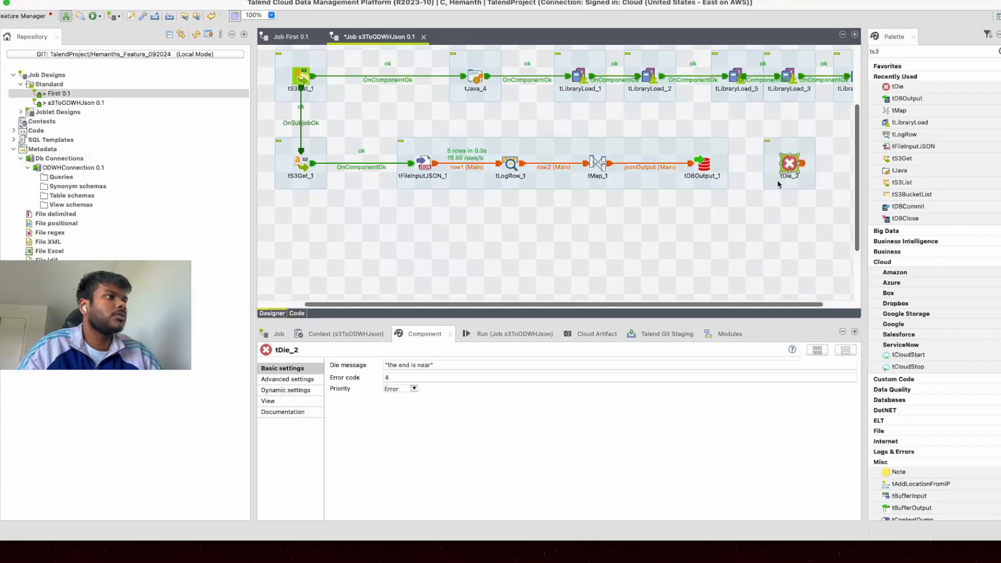
- Connect tDBOutput_1 to tDie_2 with an On Component Error trigger
right_click(705, 166)
mouse_move(761, 183)
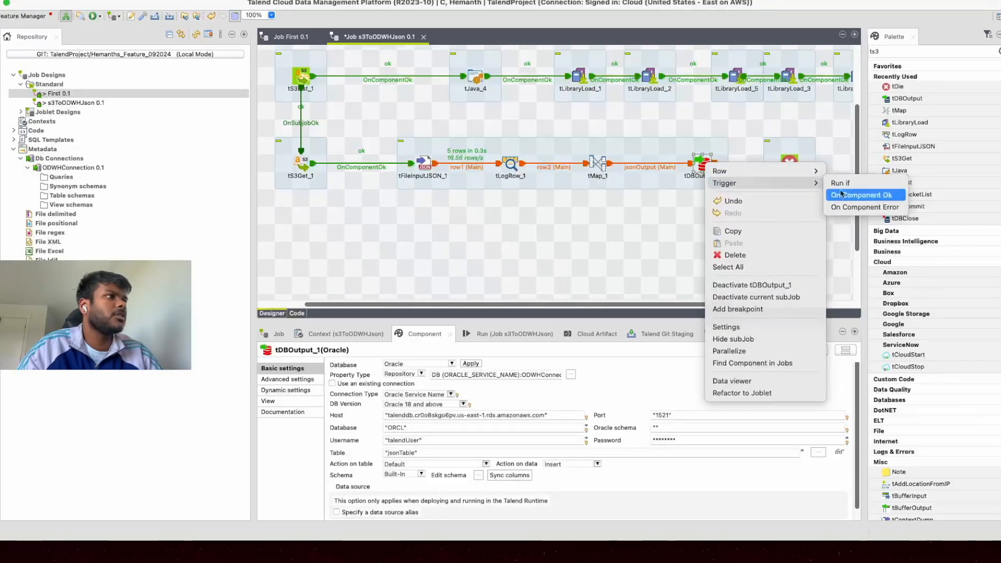
click(864, 207)
click(791, 166)
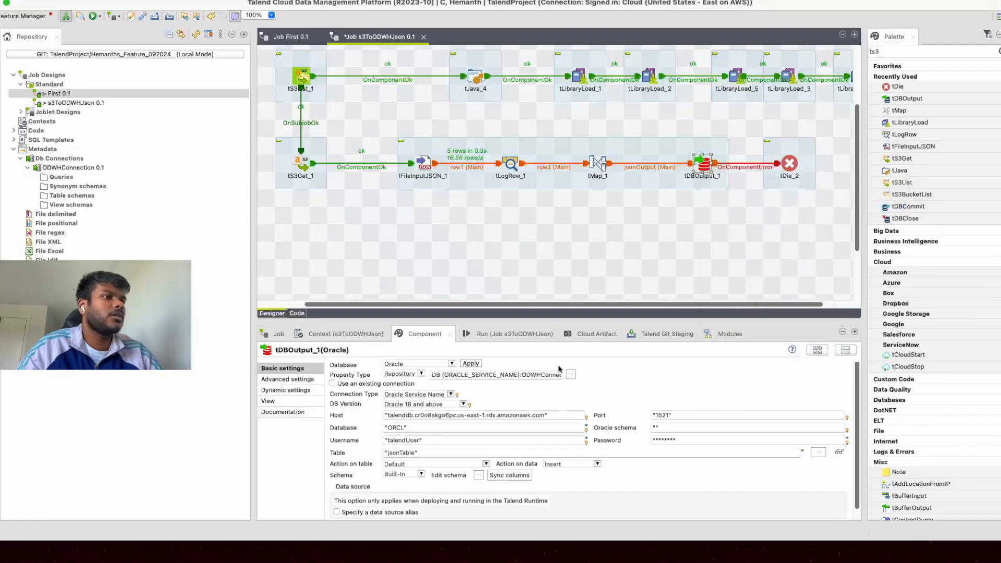
- Check the settings of tDBOutput_1 and the priority options of tDie_2
scroll(458, 410, down, 2)
scroll(412, 362, up, 2)
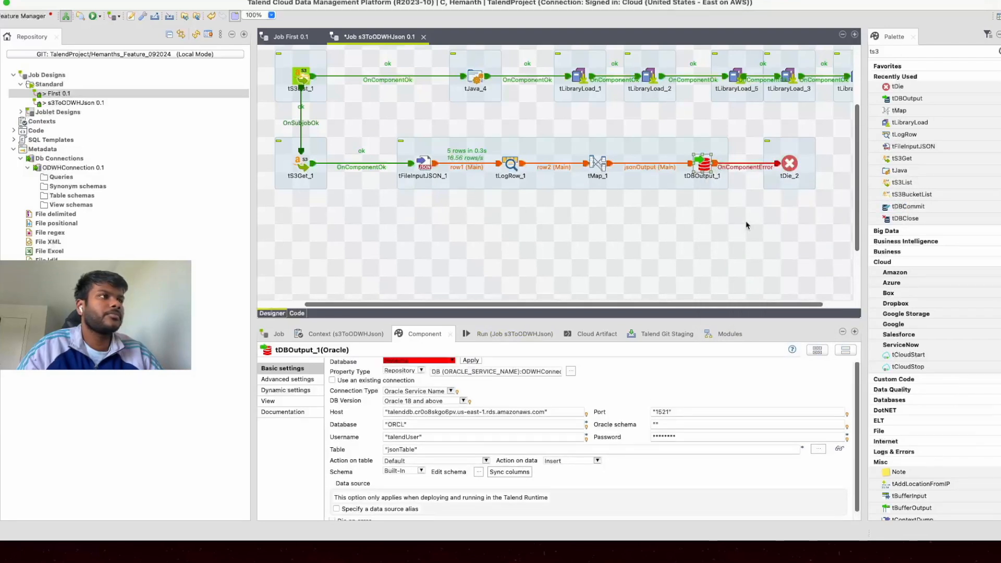
click(745, 225)
click(790, 164)
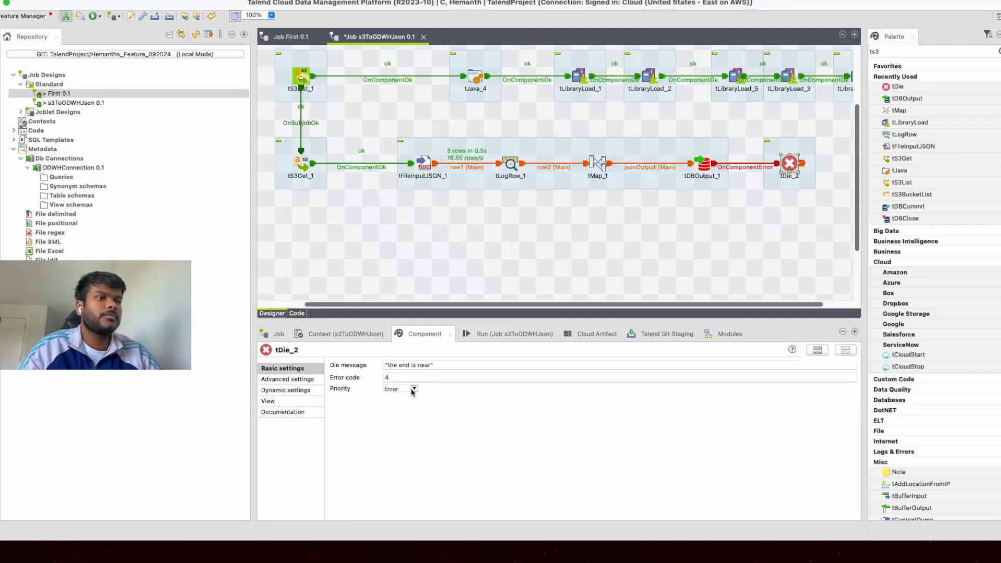
click(413, 390)
click(472, 411)
click(602, 218)
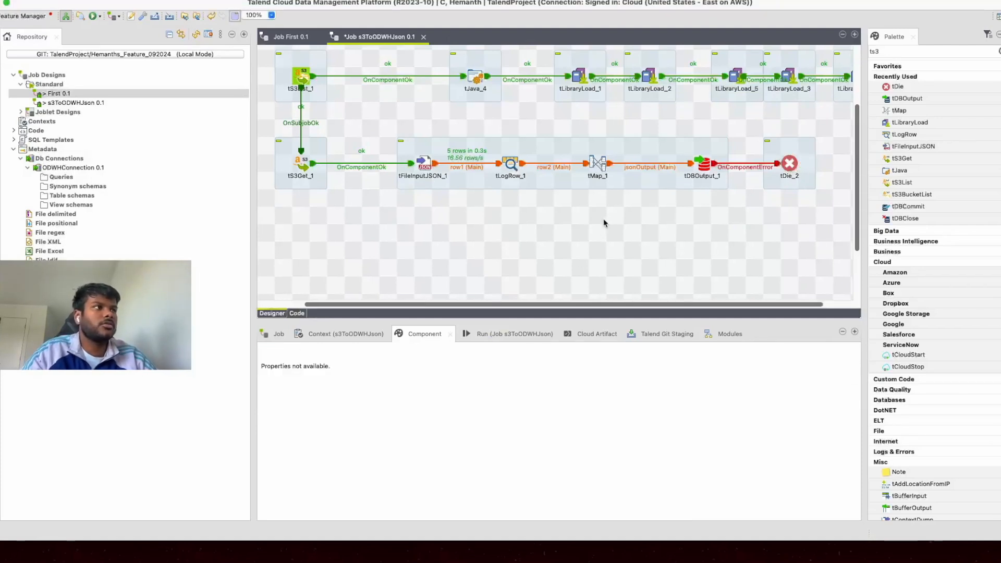
- Save the s3ToODWHJson job, clear the previous run output and run the job
key(super+s)
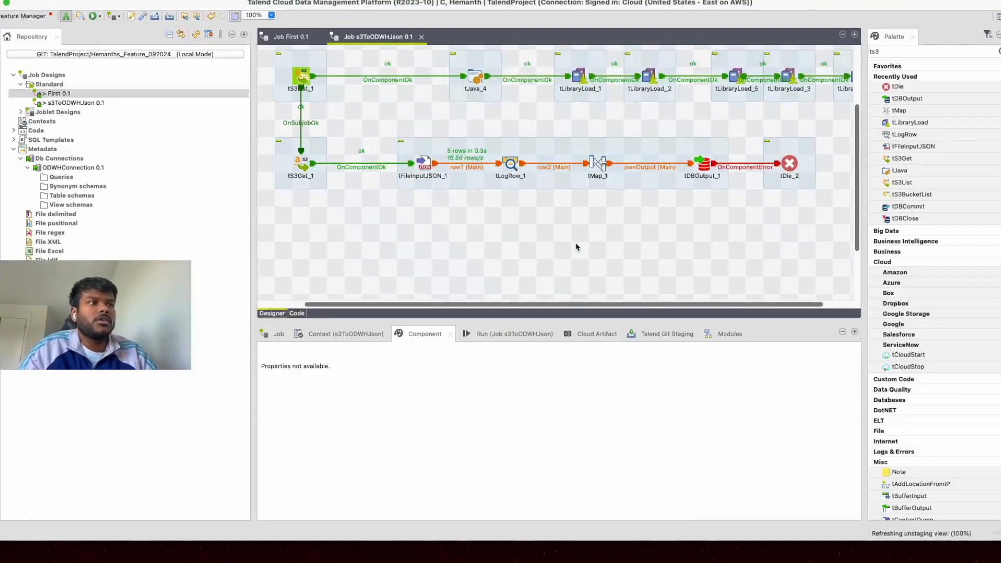
click(520, 329)
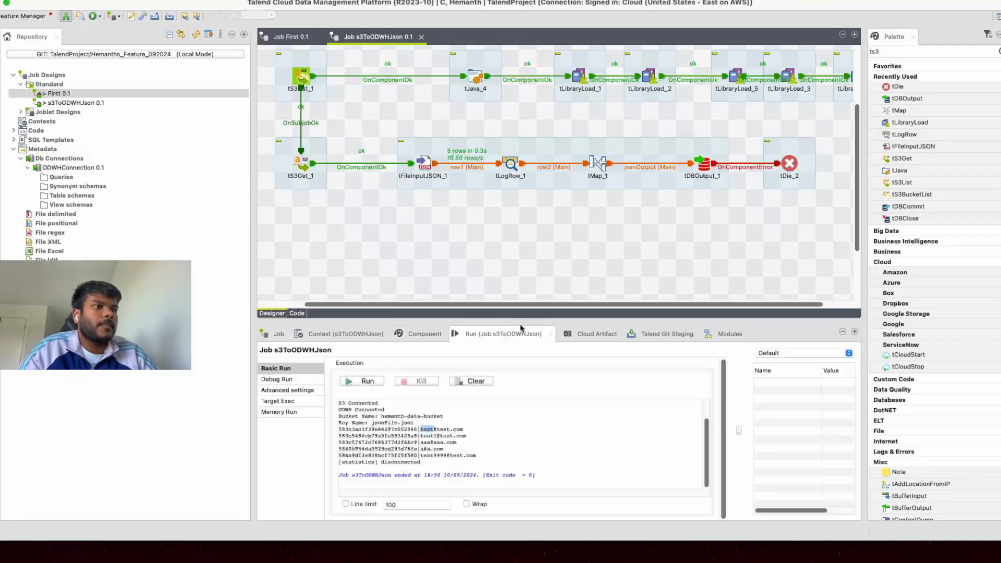
click(465, 384)
click(380, 385)
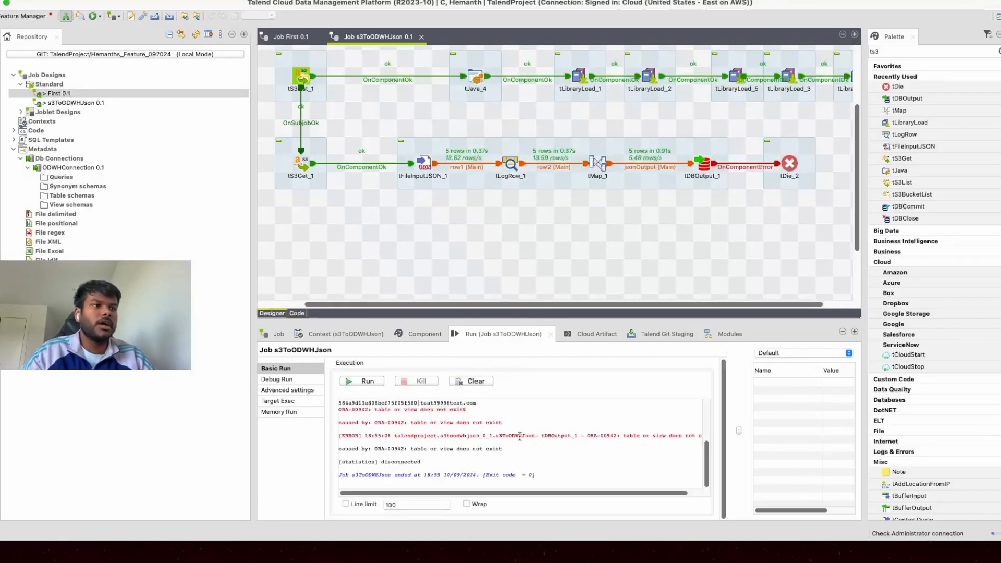
- Inspect the error messages in the run output and check the component settings of tDBOutput_1
scroll(520, 435, up, 1)
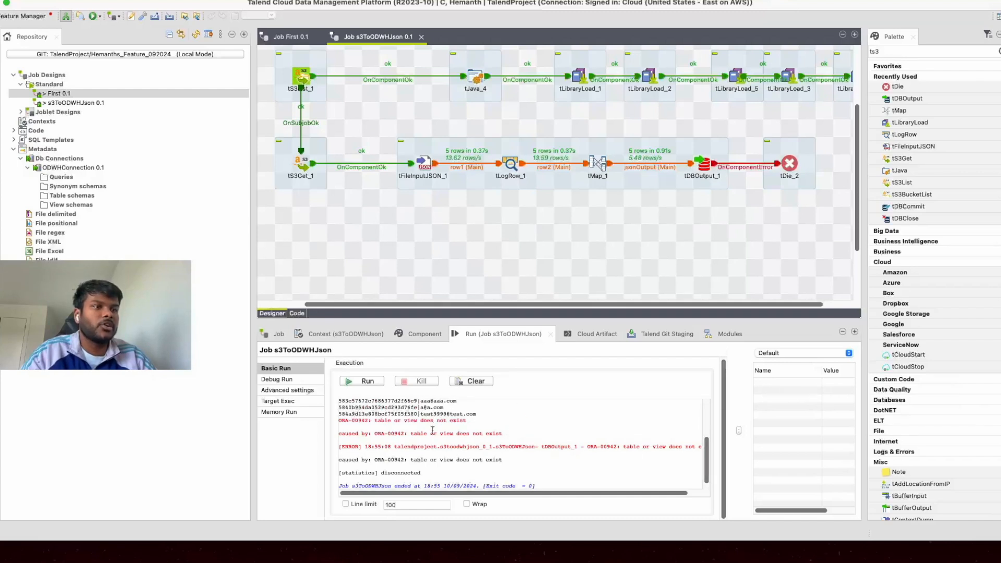
drag(503, 433, 371, 434)
click(688, 176)
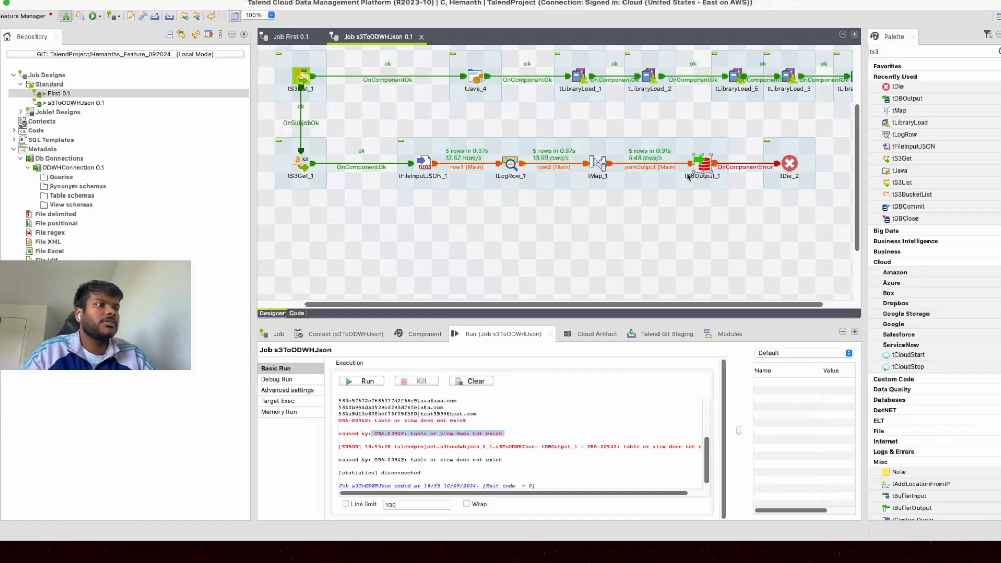
click(410, 335)
double_click(400, 456)
click(483, 254)
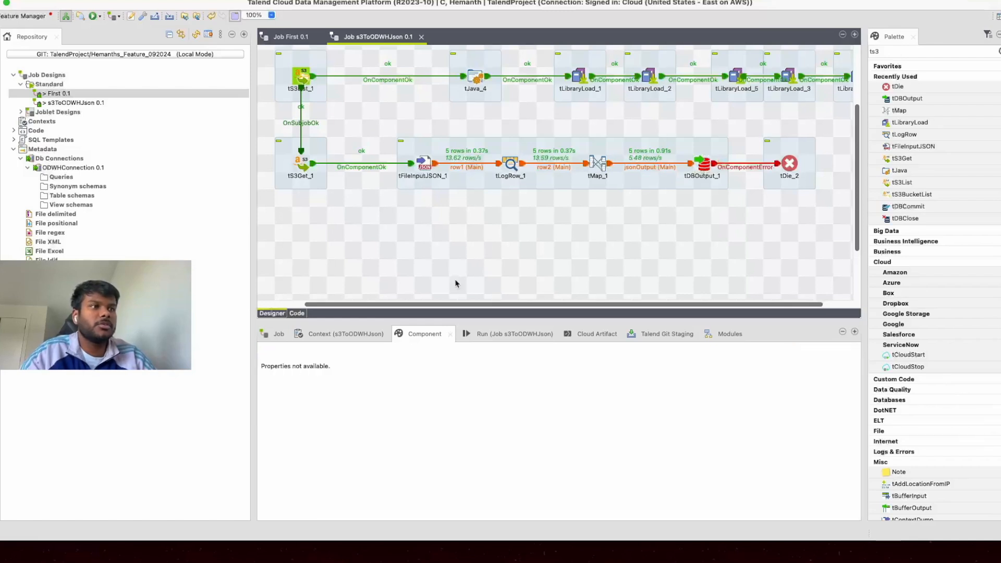
- Switch to Oracle SQL Developer and create jsonTable by executing only the existing CREATE TABLE statement
key(super+Tab)
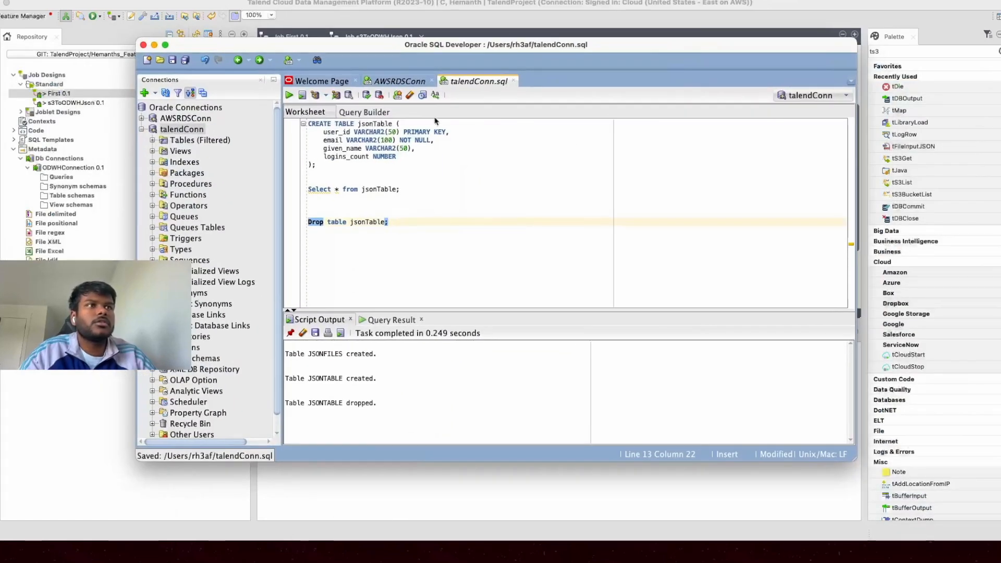
click(377, 123)
click(362, 173)
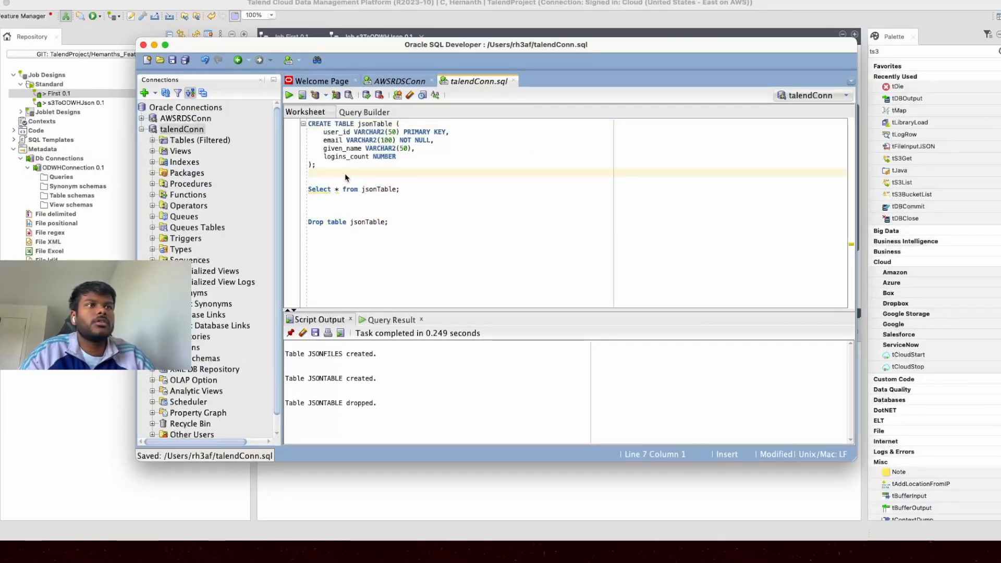
drag(345, 173, 306, 123)
click(293, 96)
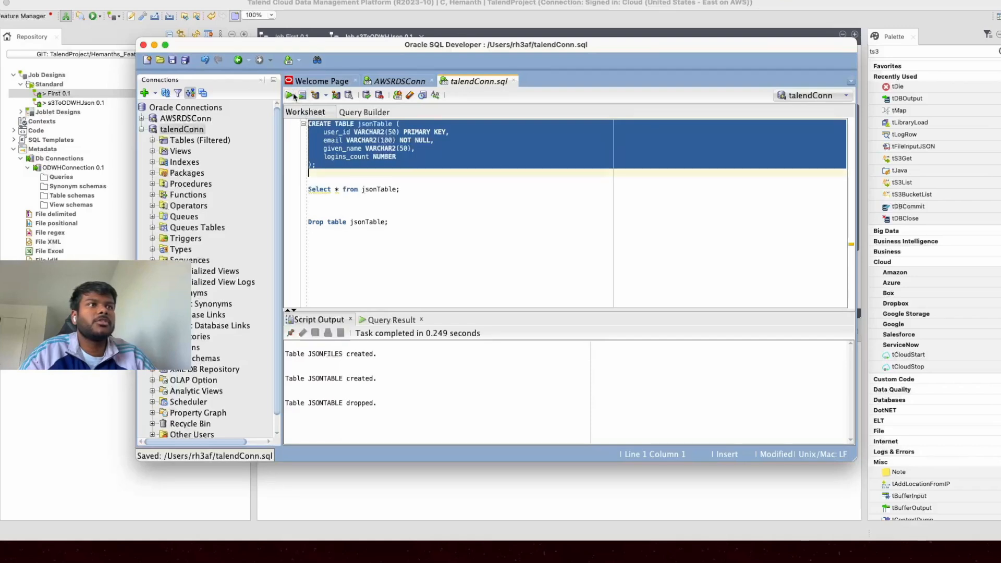
- Run the existing Select * from jsonTable query on the newly created table
click(415, 196)
drag(414, 196, 308, 189)
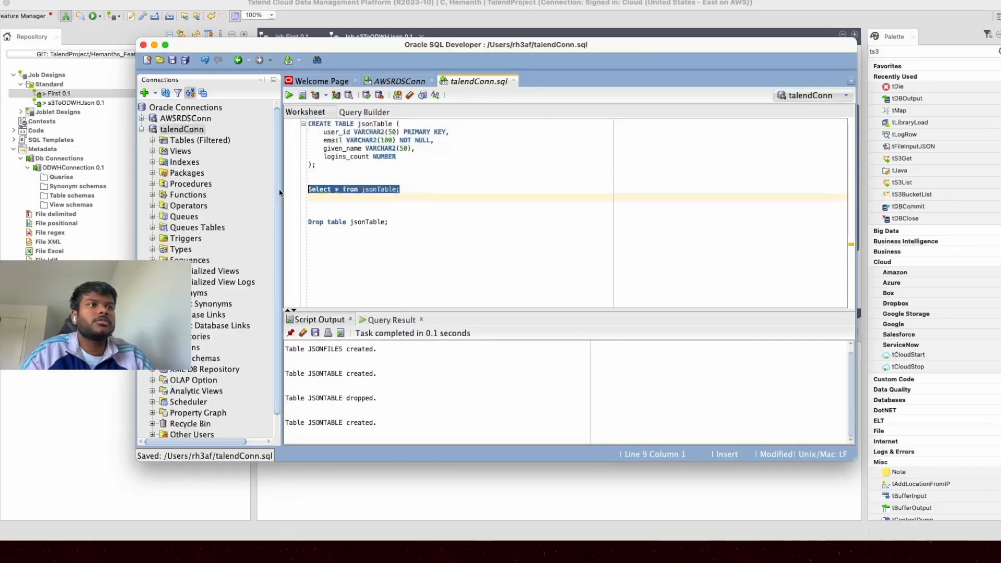
click(289, 95)
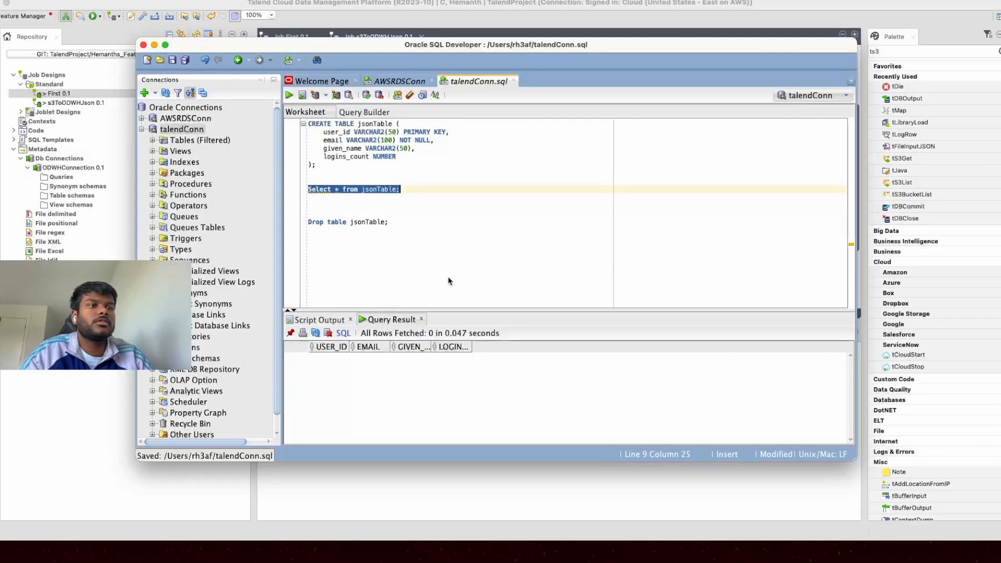
click(390, 246)
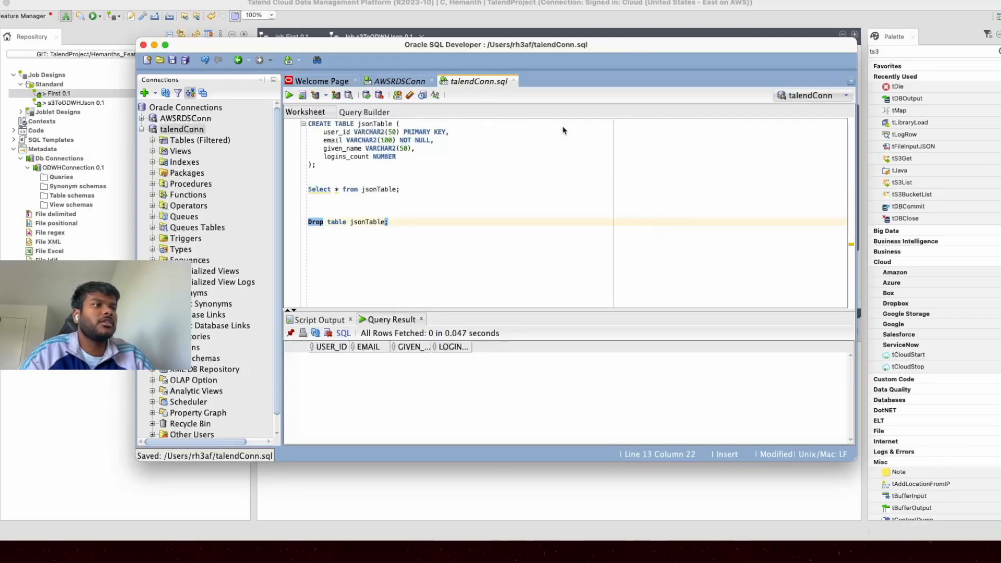
- Switch back to Talend Studio, clear the run output and run the s3ToODWHJson job again
click(400, 496)
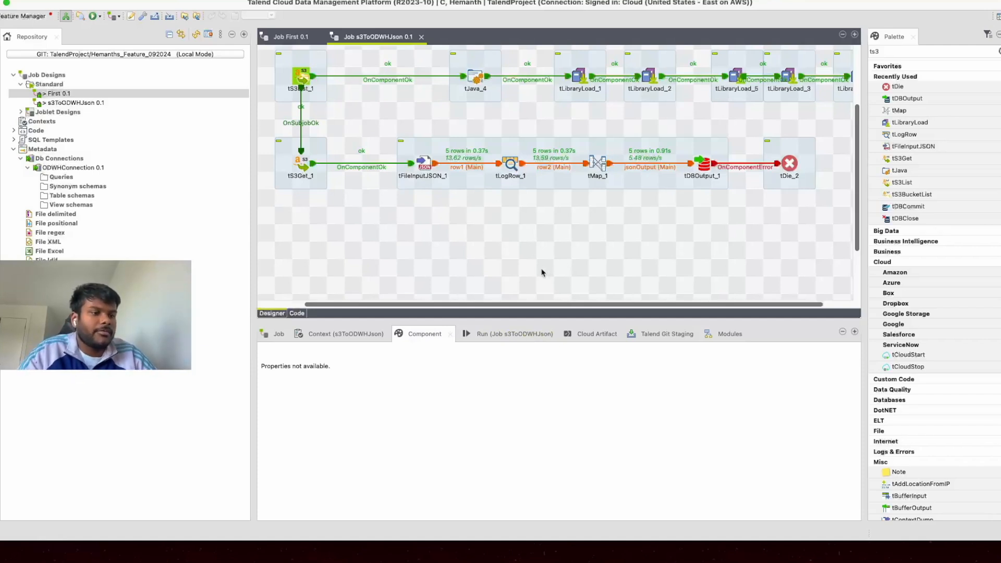
scroll(542, 178, up, 5)
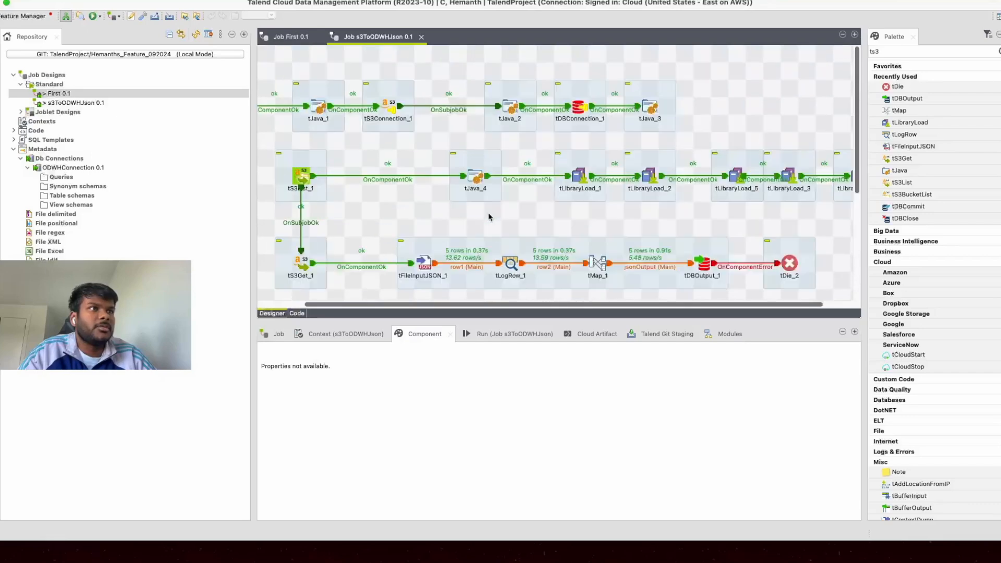
scroll(521, 180, down, 7)
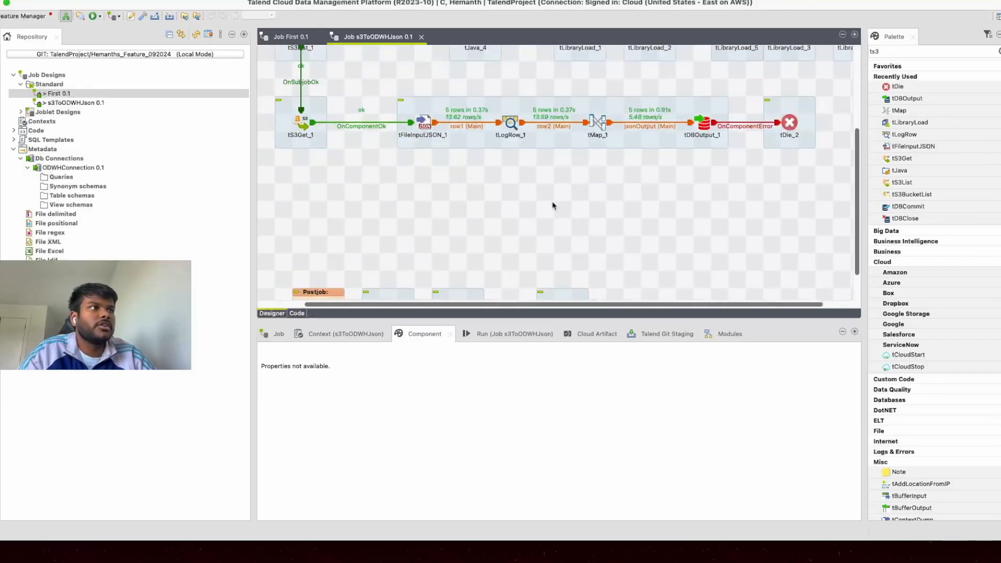
scroll(521, 182, up, 2)
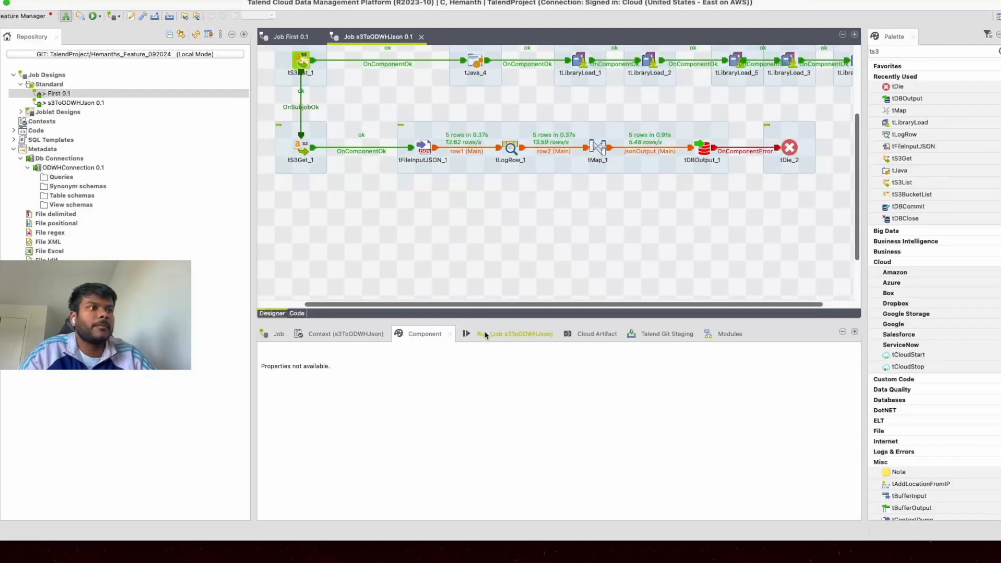
click(498, 332)
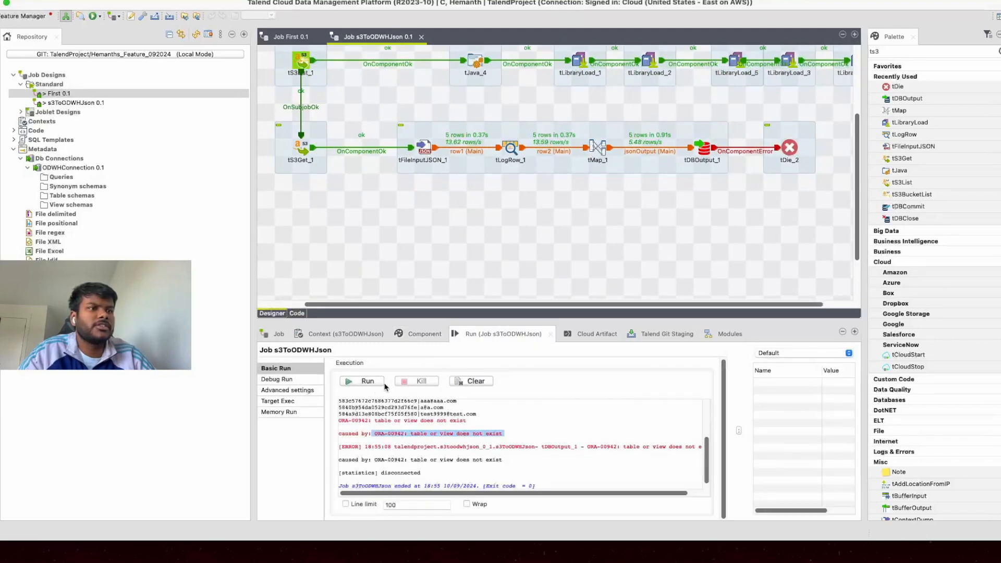
click(472, 381)
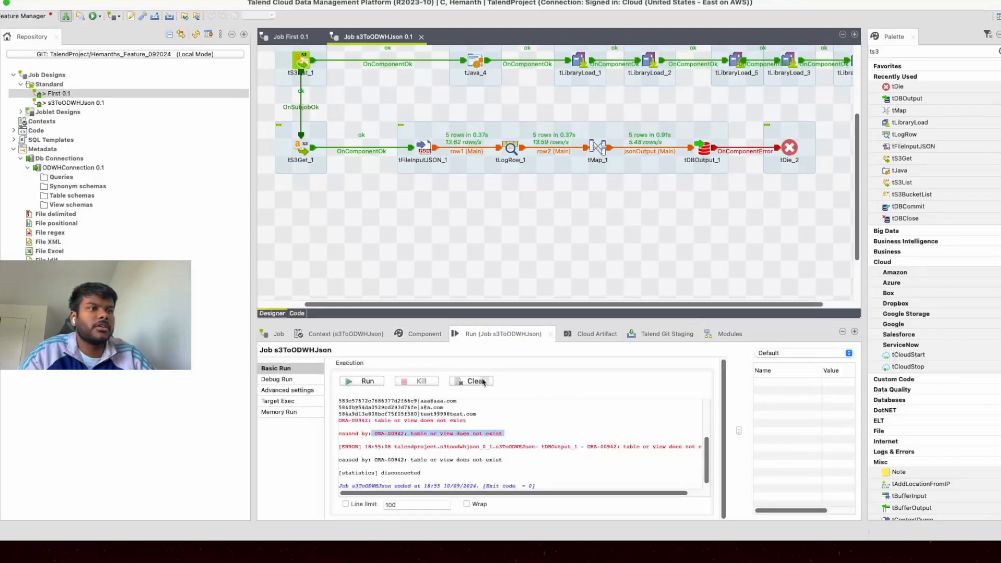
click(367, 382)
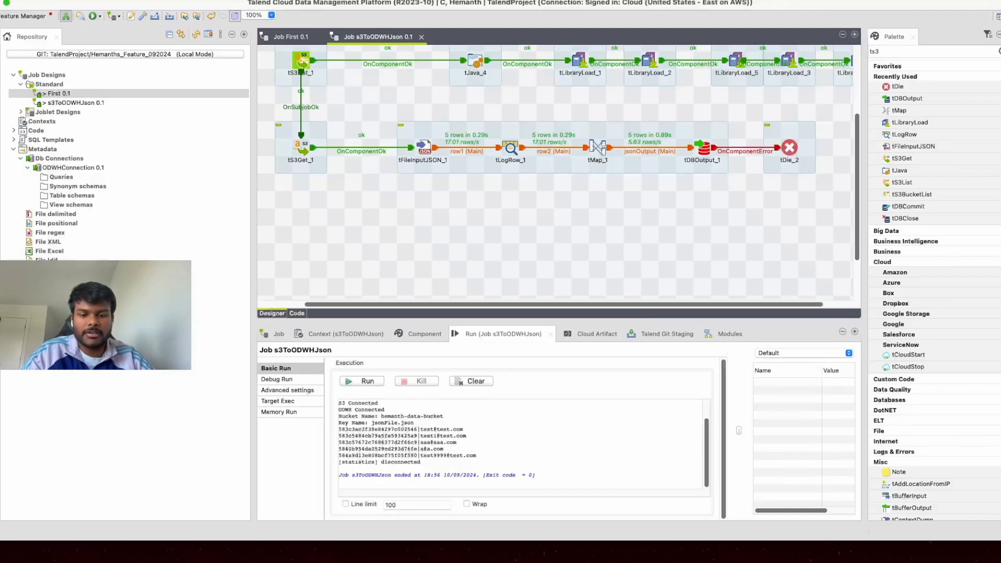
- Switch to Oracle SQL Developer and query jsonTable again to retrieve the rows loaded by the job
key(super+Tab)
click(435, 182)
triple_click(422, 190)
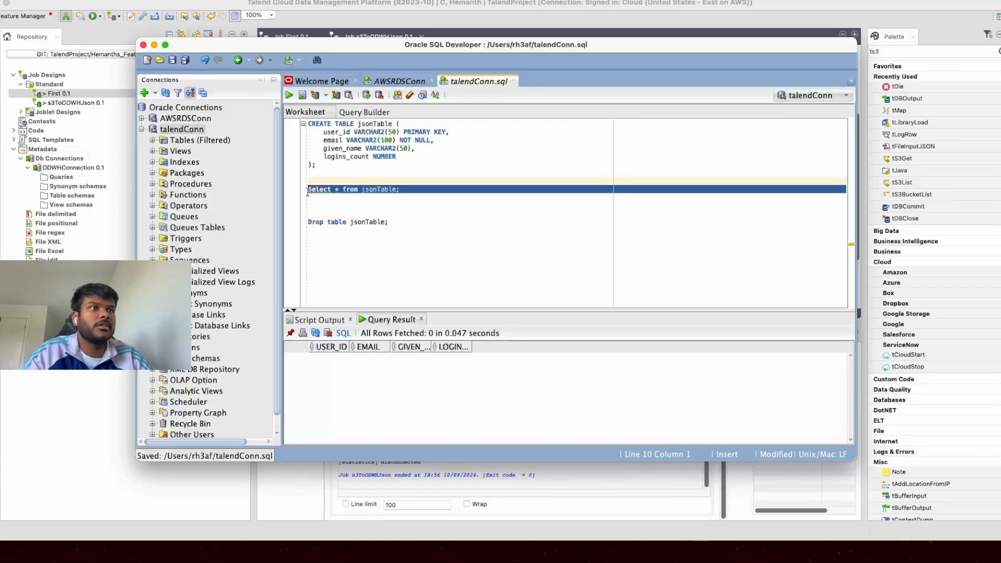
click(289, 95)
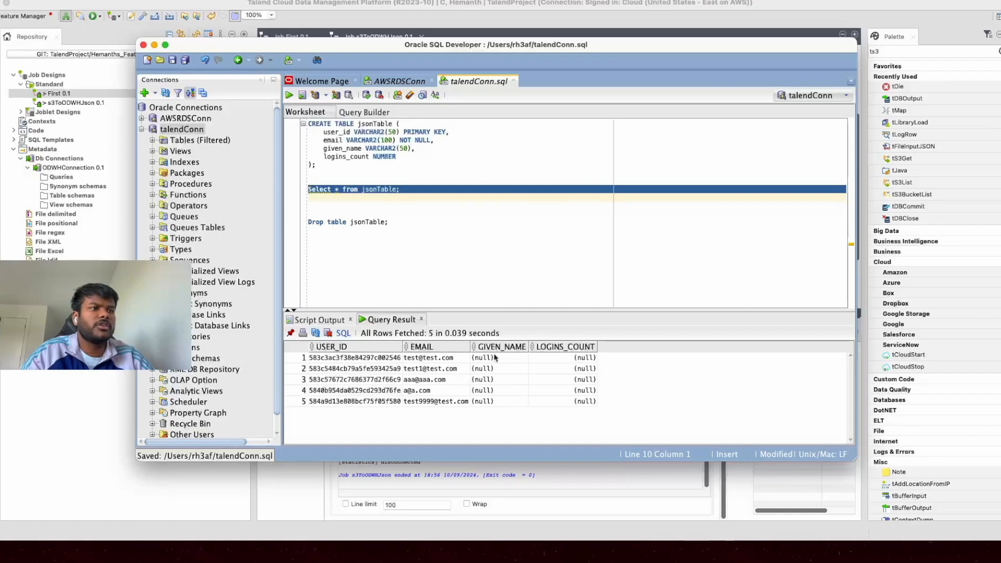
- Check the GIVEN_NAME, LOGINS_COUNT, USER_ID and EMAIL values in the jsonTable query result
drag(493, 358, 585, 423)
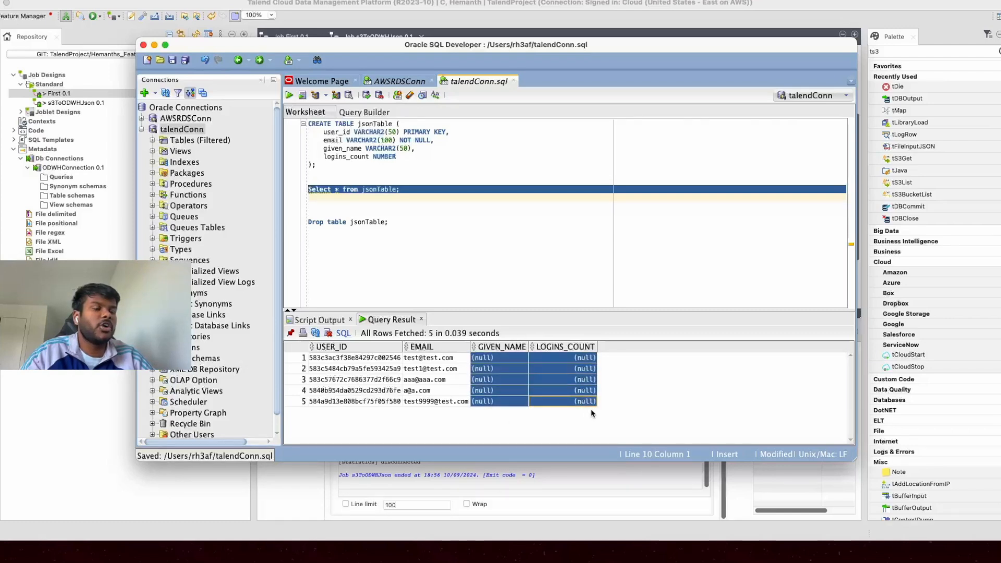
click(341, 360)
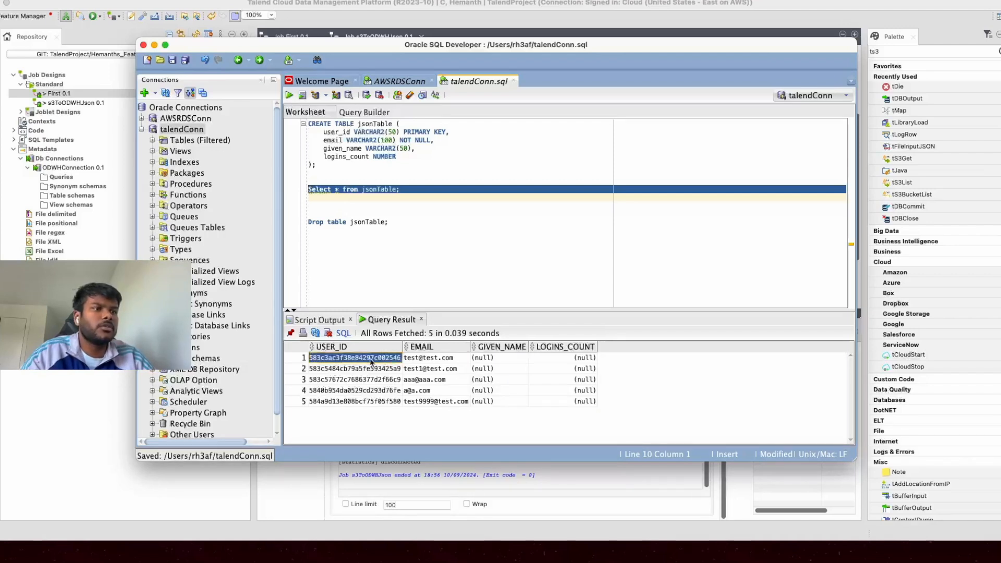
click(416, 359)
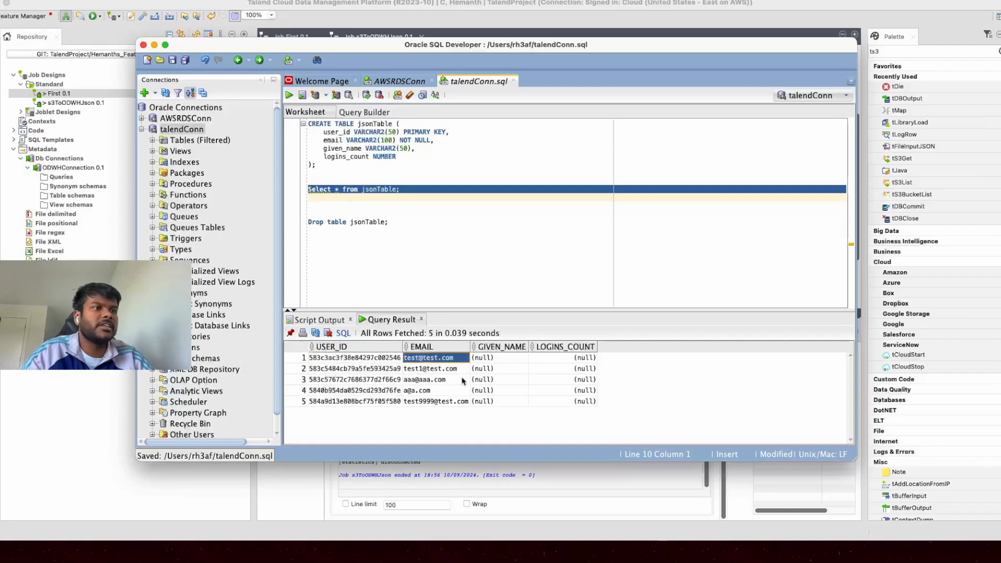
click(477, 213)
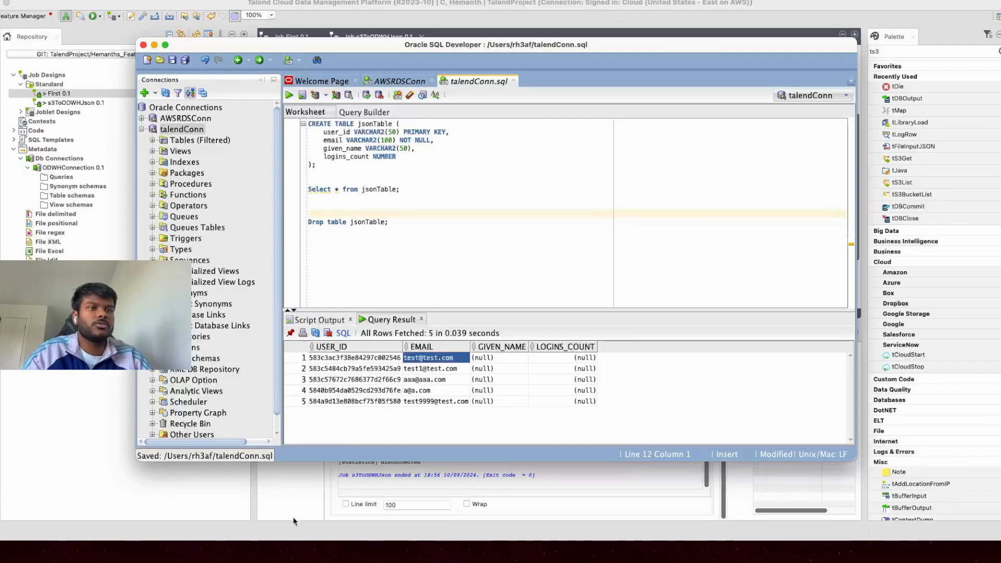
- Switch back to Talend Studio and add a new column to the schema of tFileInputJSON_1
click(291, 489)
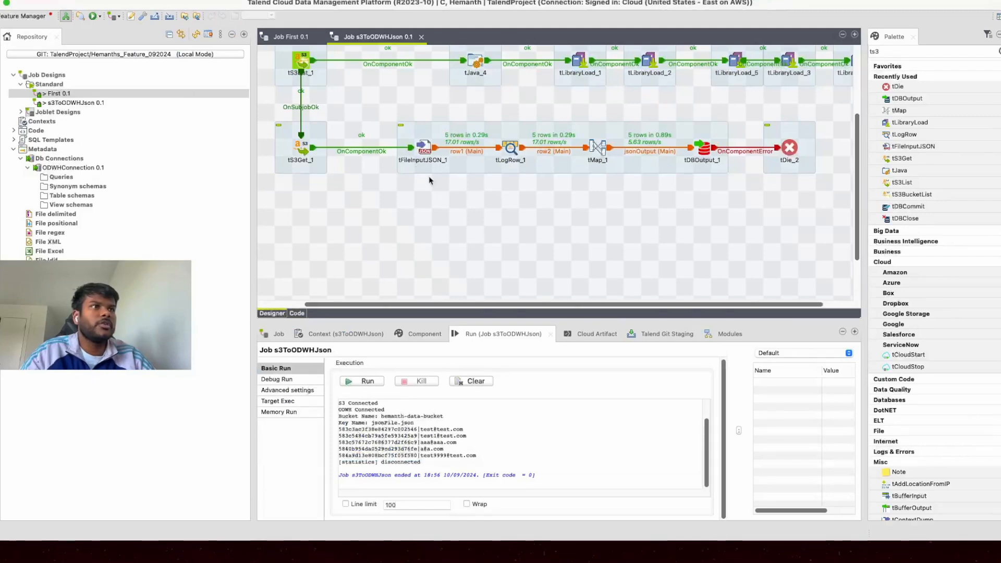
click(423, 150)
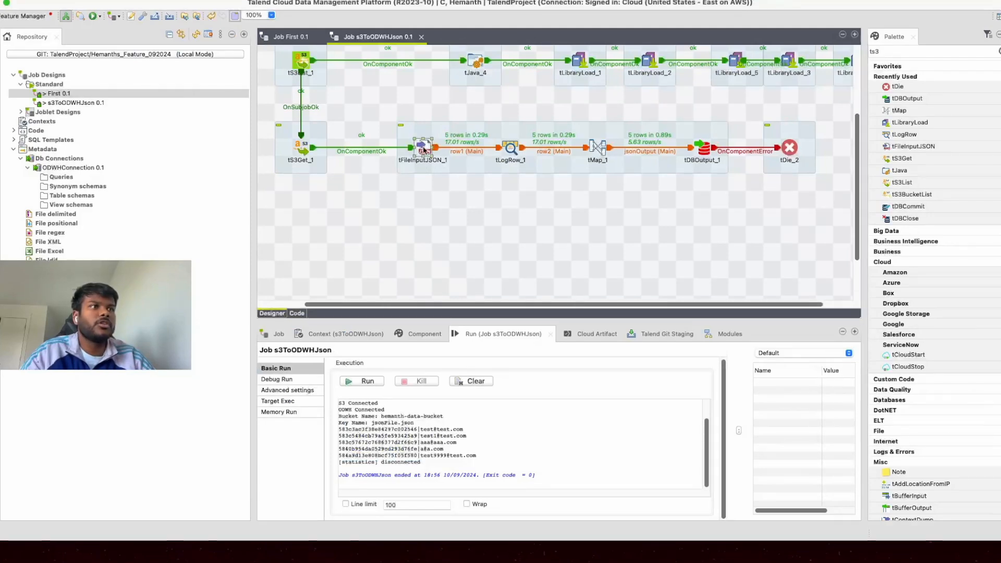
click(424, 334)
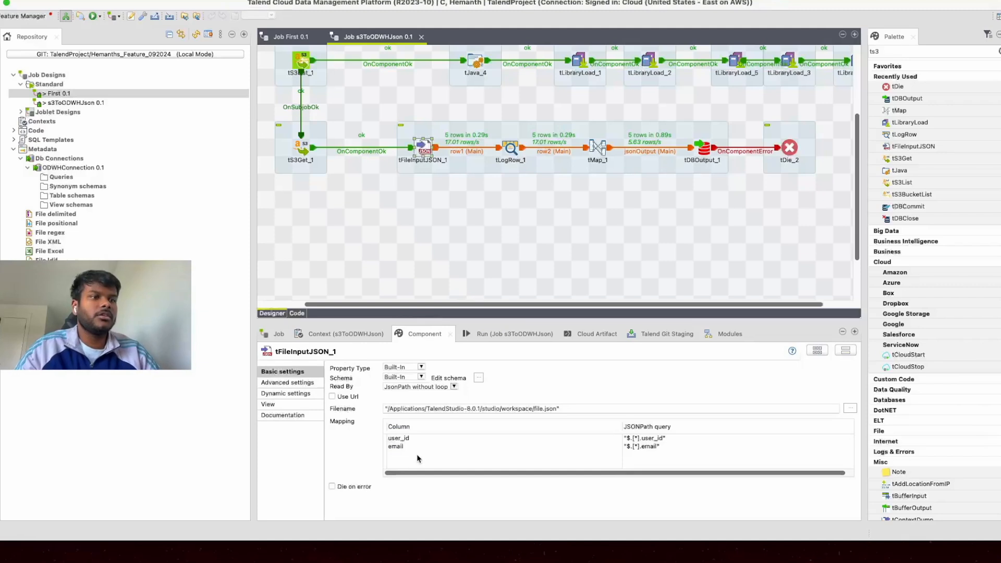
click(478, 377)
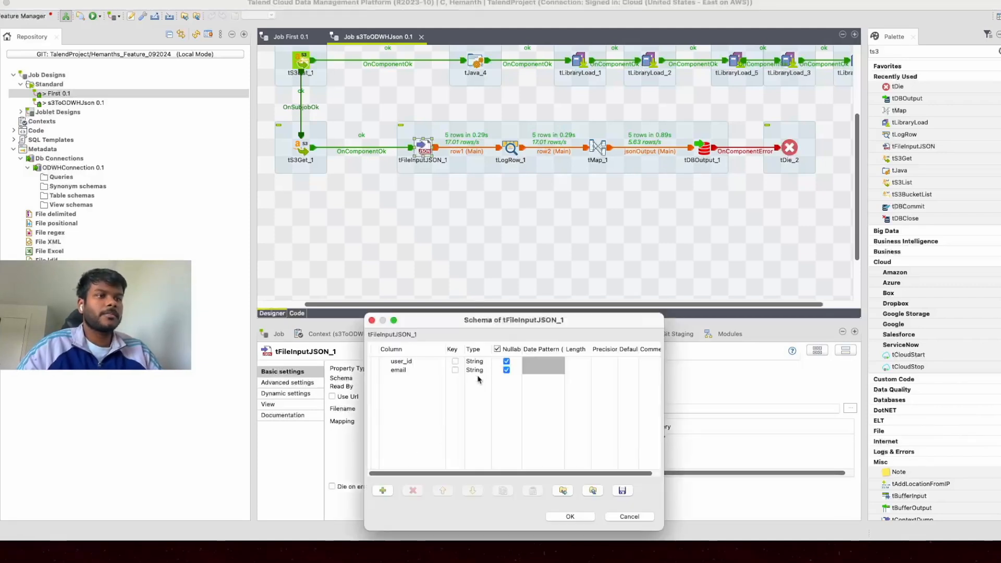
click(383, 491)
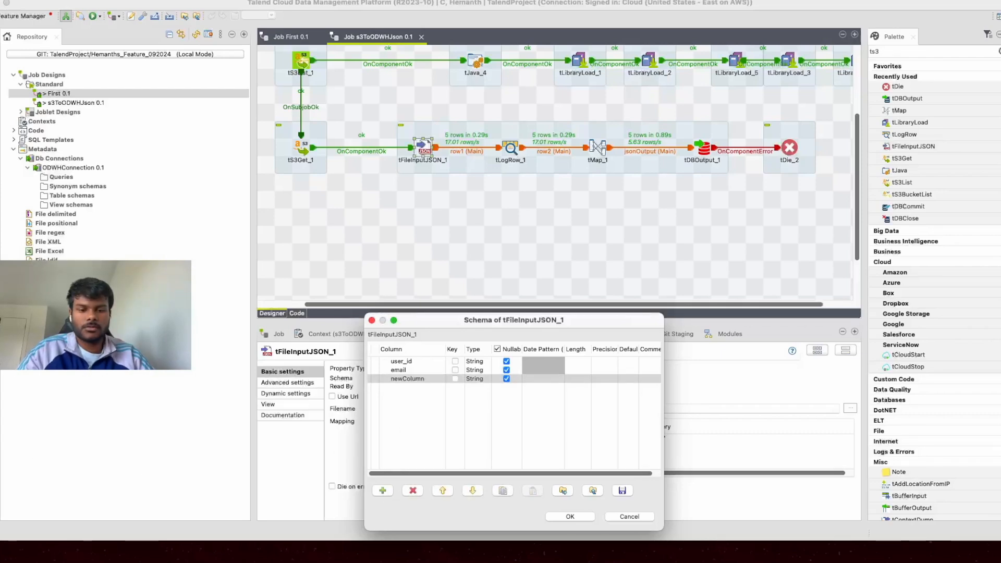
- Copy the given_name key from jsonFile.json in the code editor, name tFileInputJSON_1's new column with it in Talend Studio and propagate the schema changes
key(super+Tab)
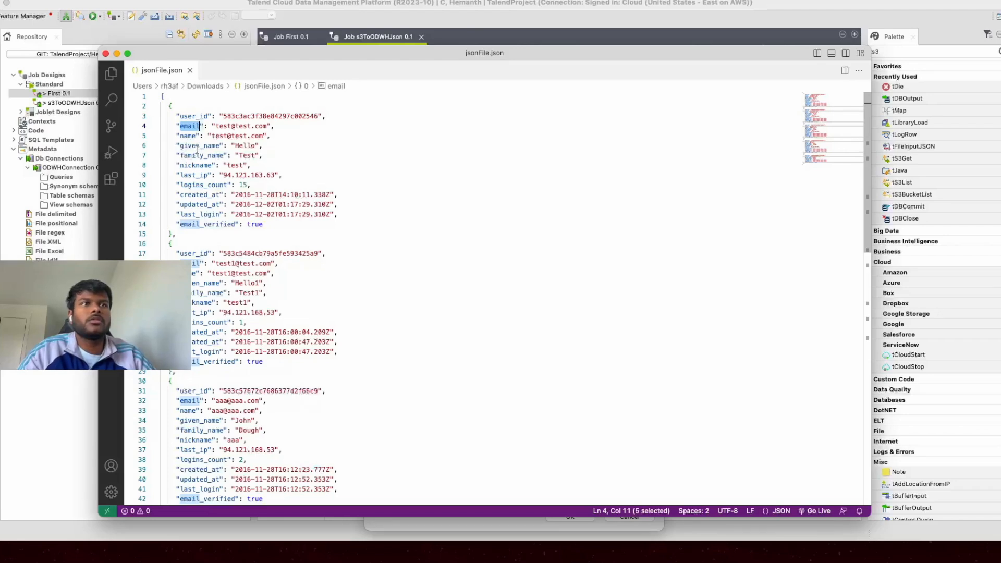
double_click(197, 146)
key(super+c)
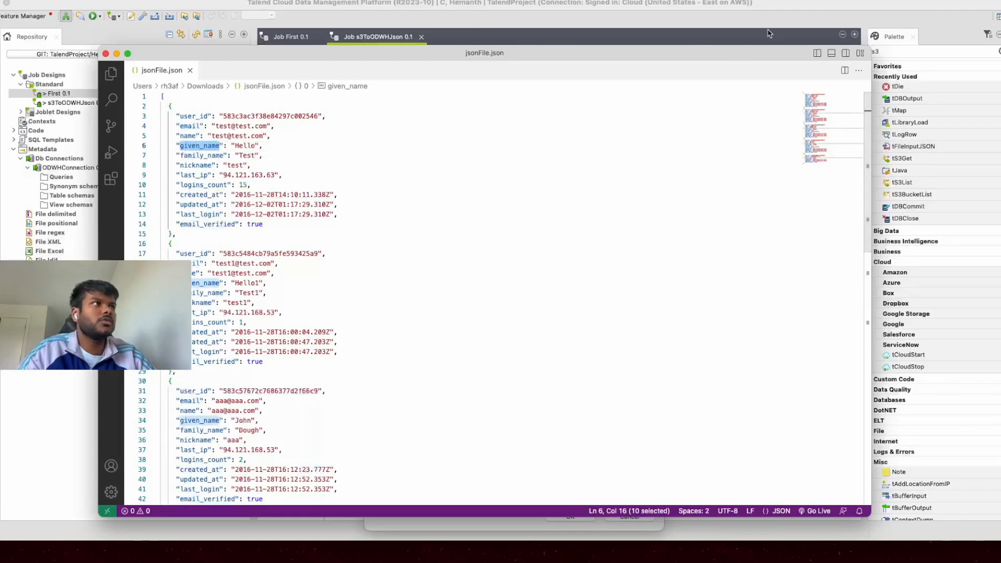
key(super+Tab)
click(427, 379)
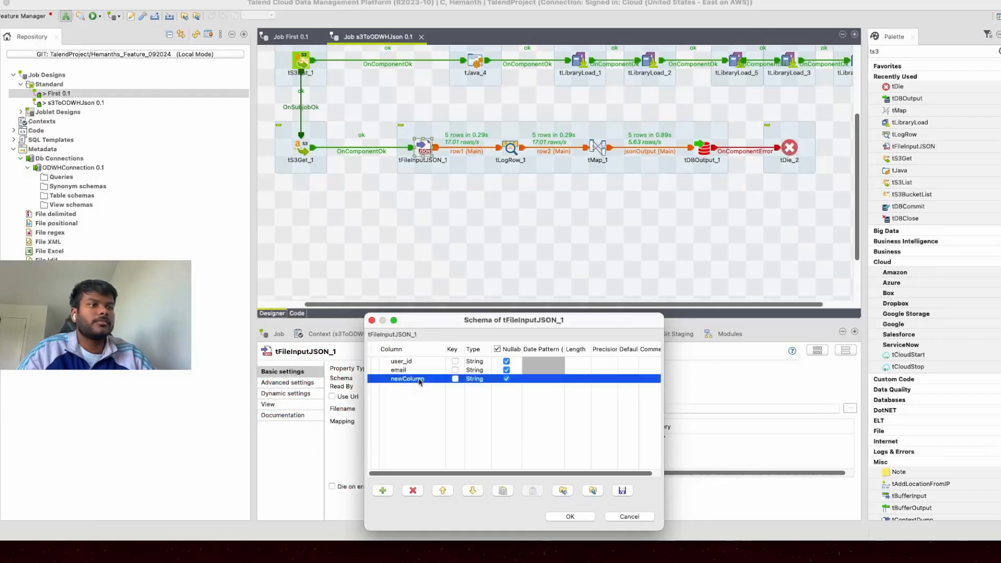
click(431, 382)
key(super+v)
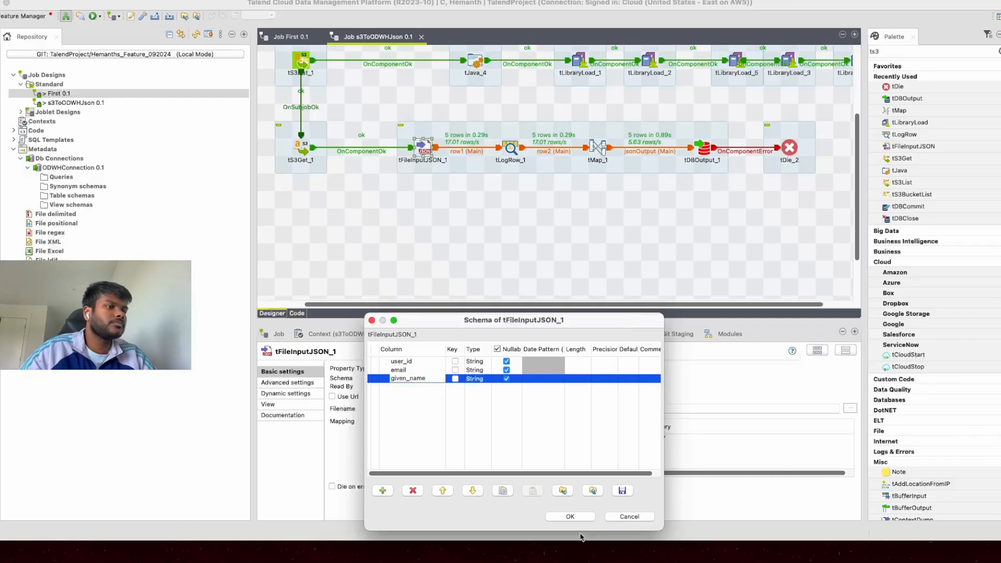
click(570, 516)
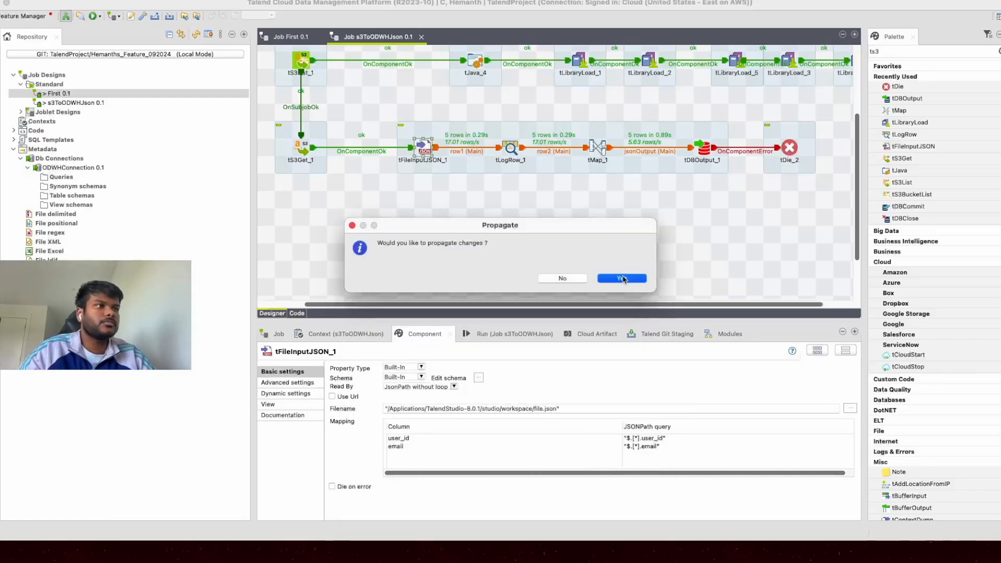
click(624, 281)
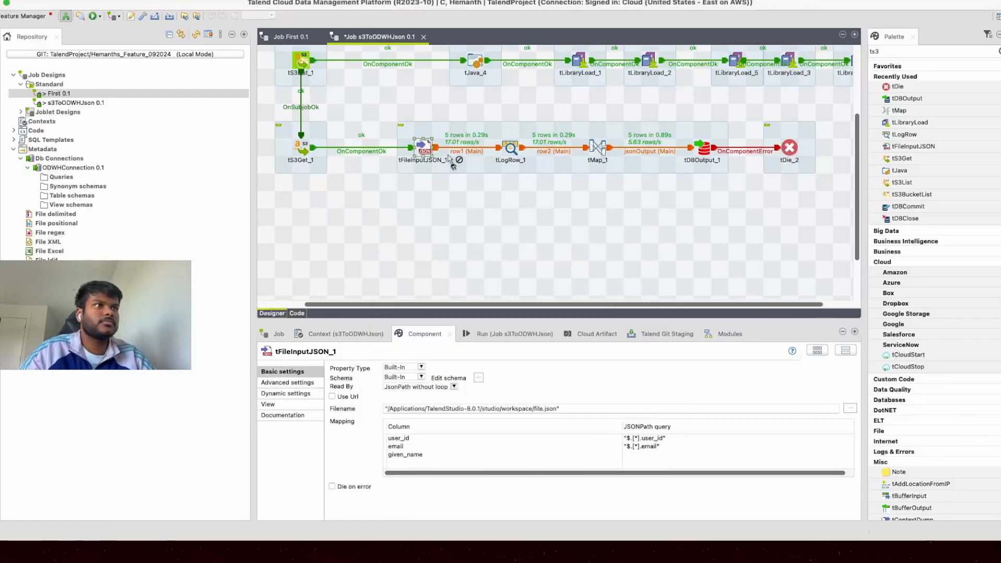
- Check the schema of the row1 link between tFileInputJSON_1 and tLogRow_1 for the given_name column
click(465, 150)
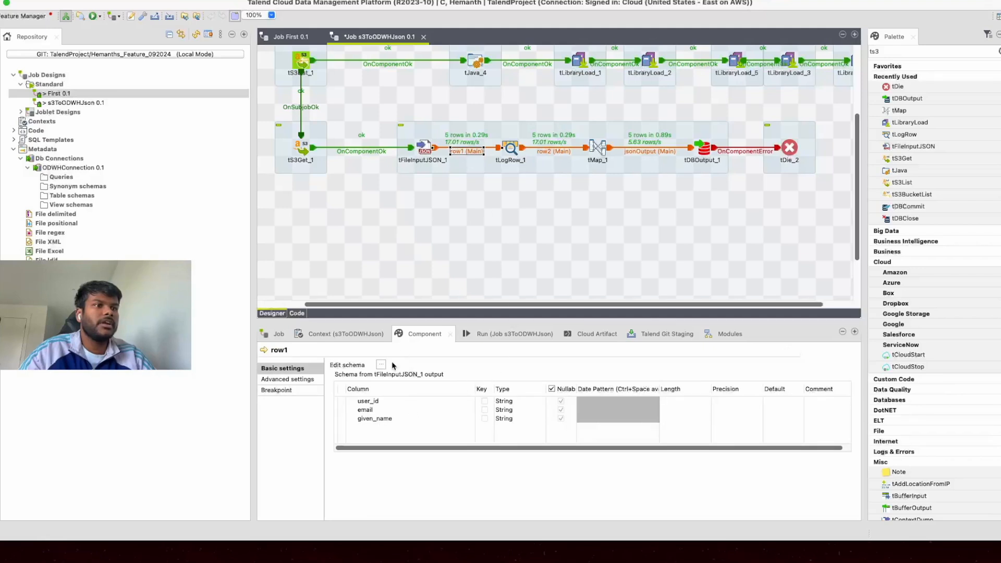
click(381, 365)
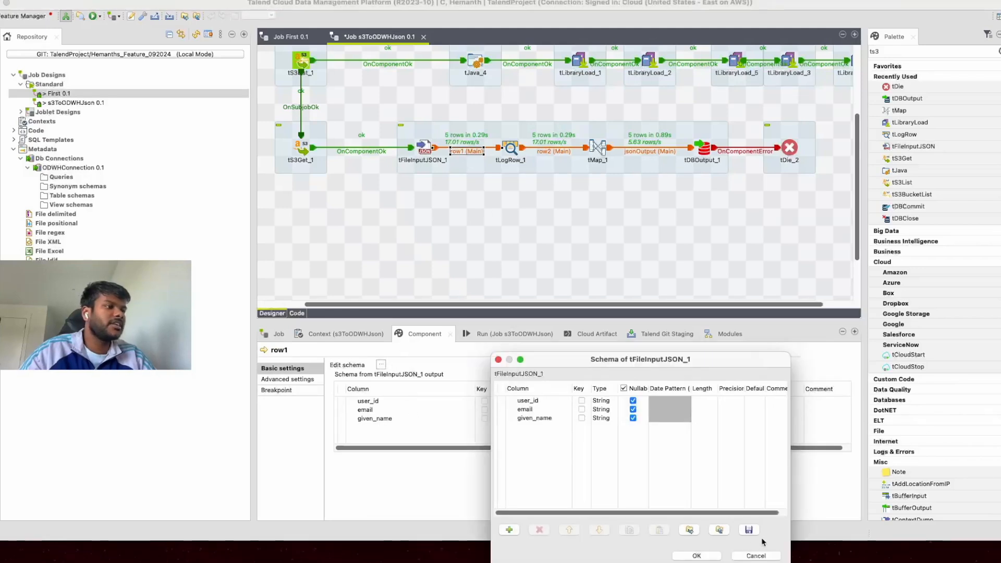
click(747, 556)
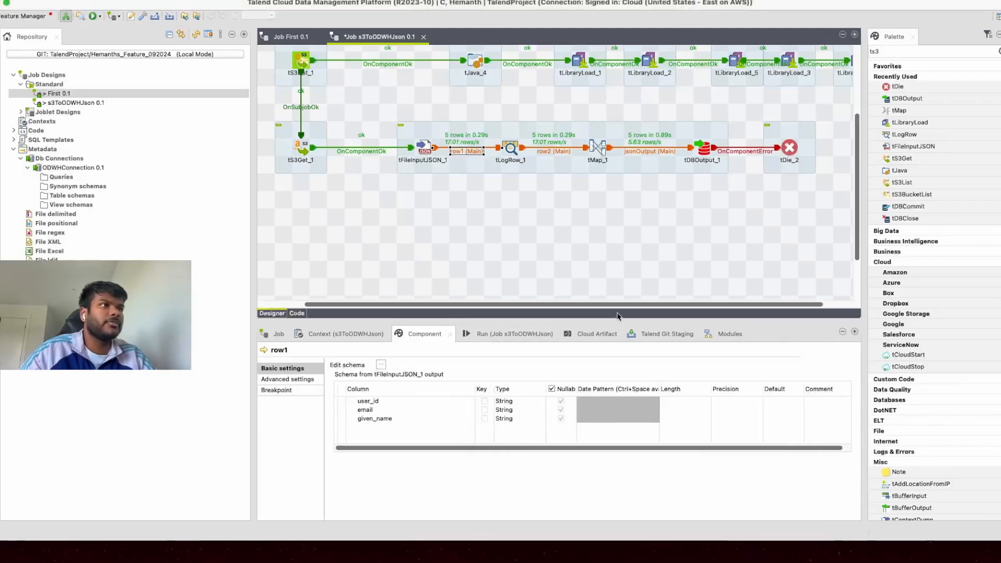
click(598, 149)
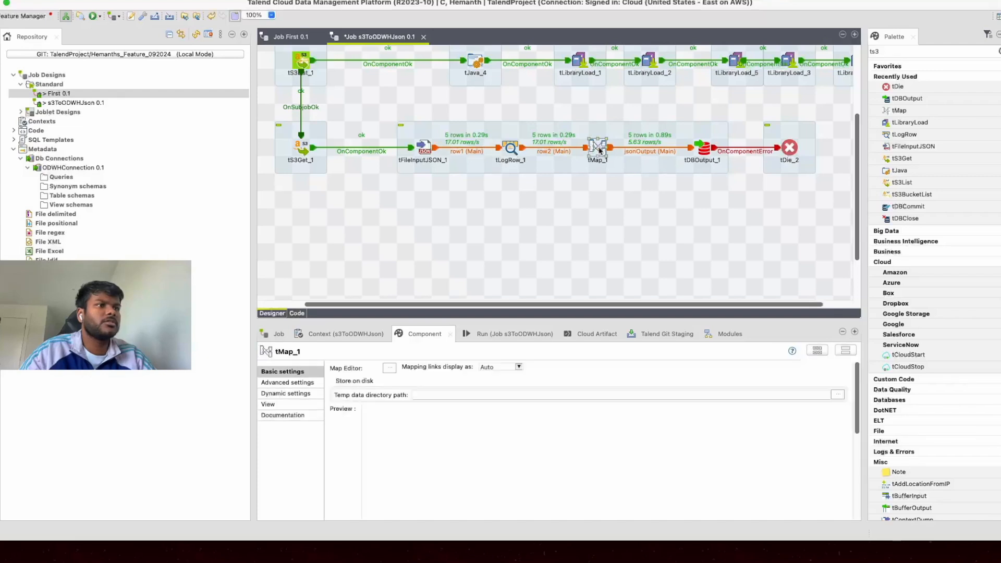
click(395, 369)
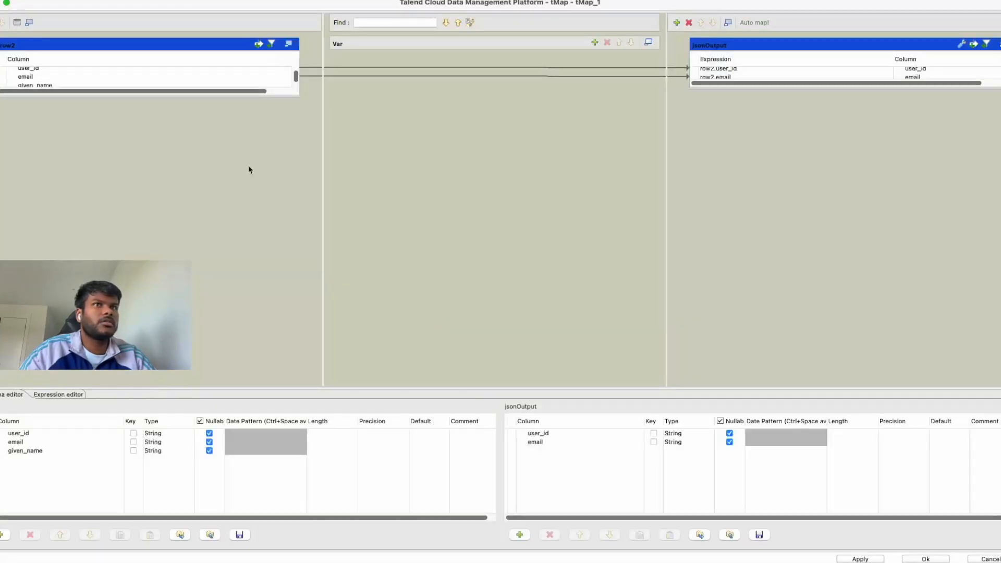
drag(736, 89, 739, 132)
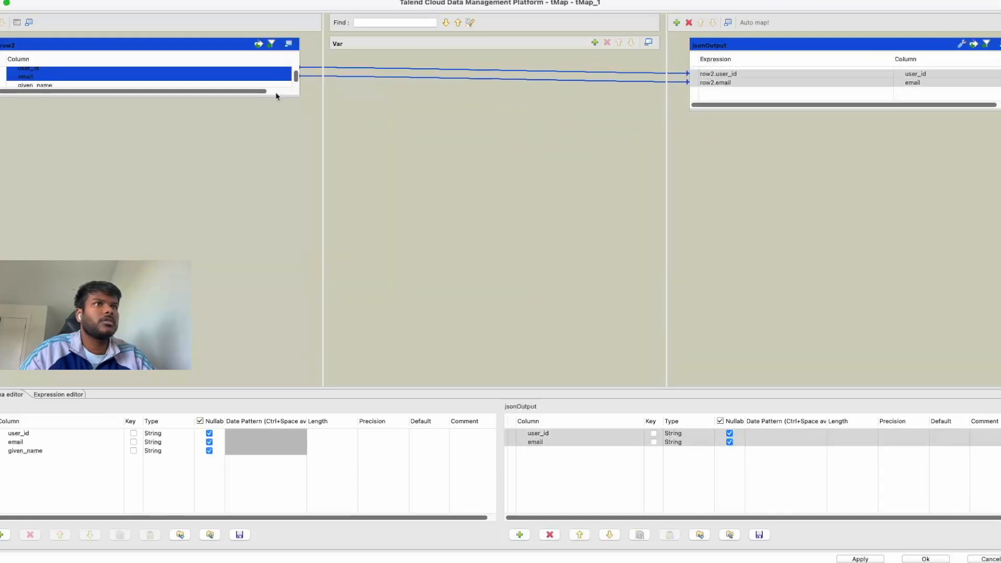
drag(215, 97, 213, 134)
drag(156, 93, 226, 96)
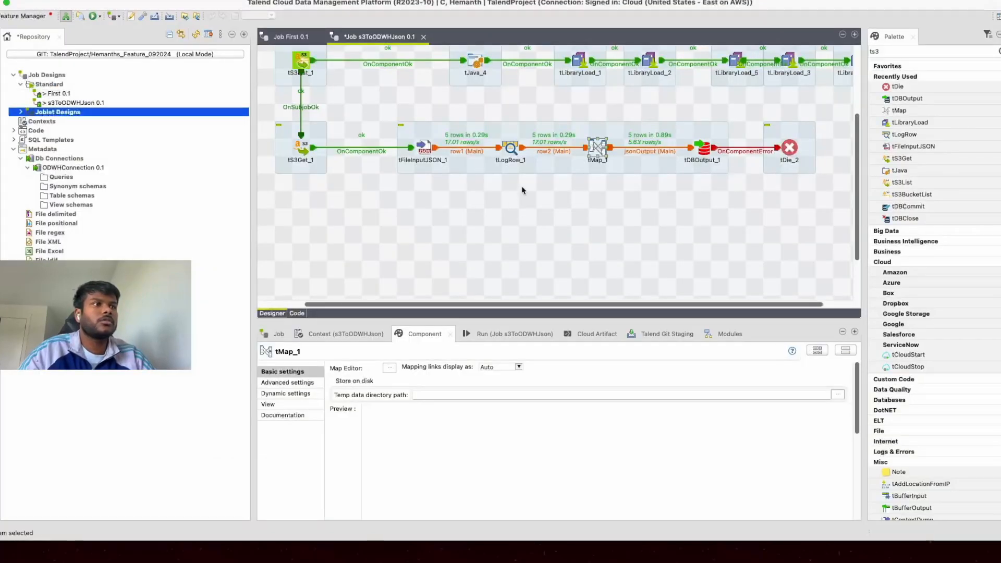
- Map given_name from row2 to a new given_name column of jsonOutput in tMap_1 and propagate the changes
click(594, 152)
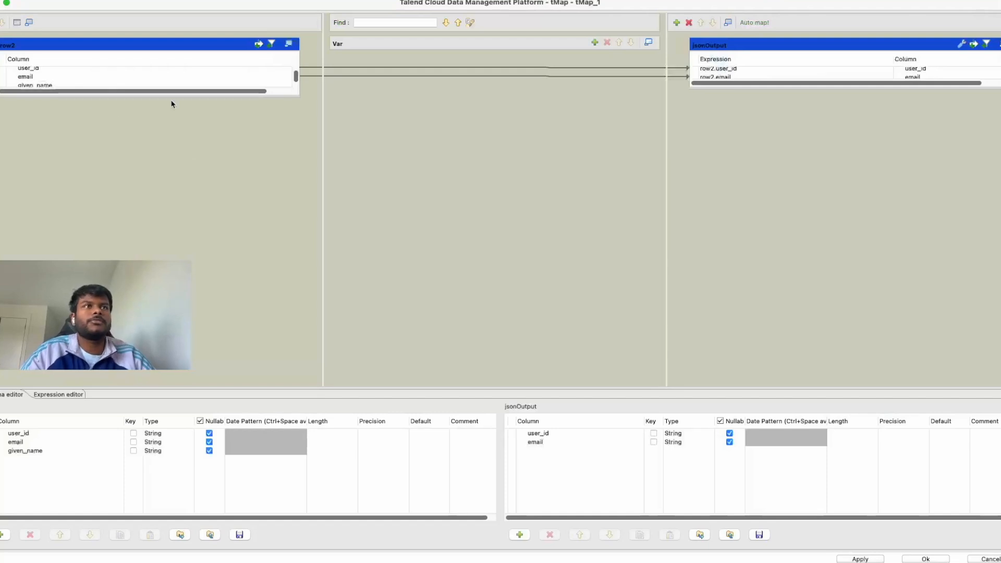
drag(171, 97, 176, 127)
click(90, 92)
drag(90, 92, 385, 100)
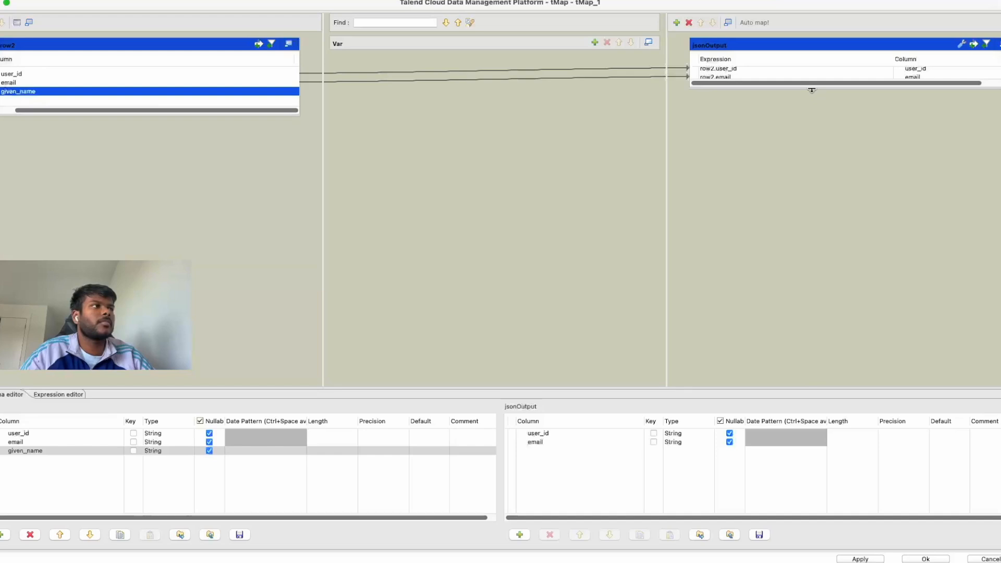
drag(811, 89, 813, 138)
click(101, 92)
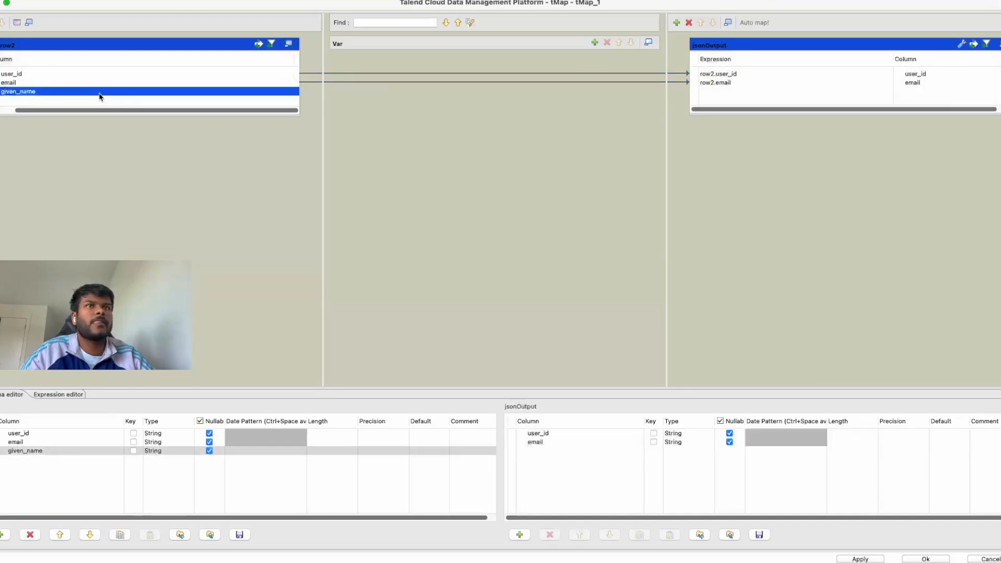
drag(76, 92, 803, 97)
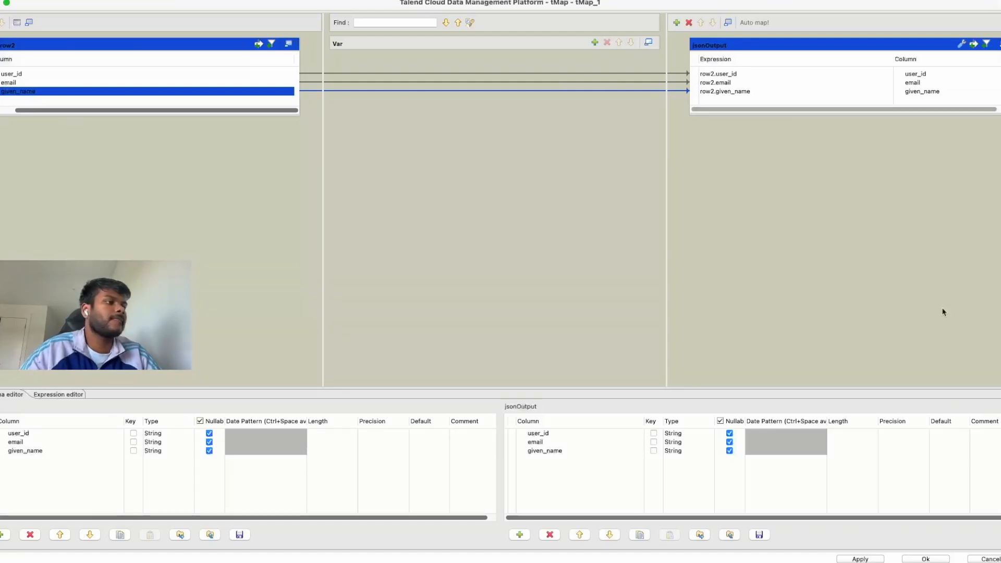
click(926, 558)
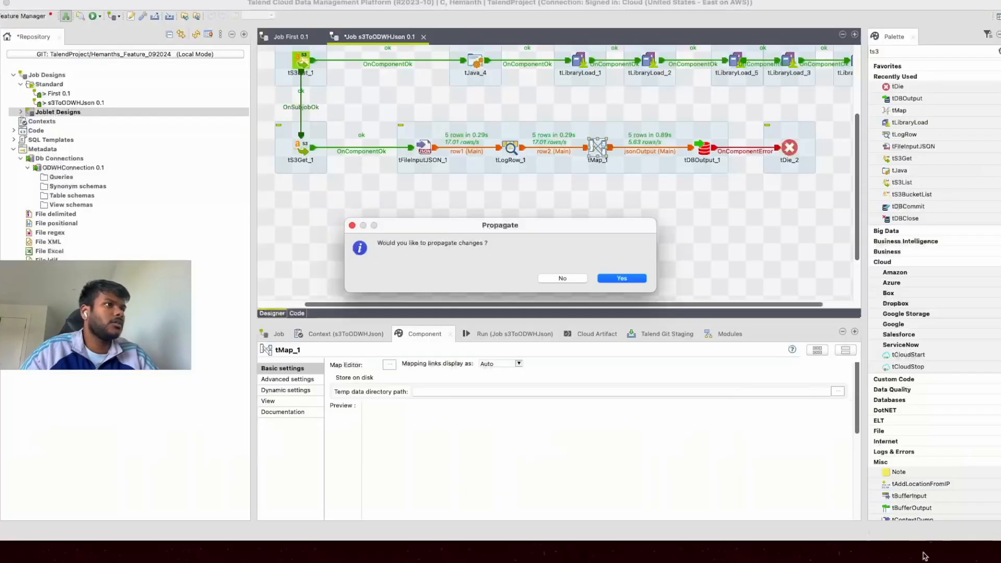
click(621, 279)
- Check the schemas of the jsonOutput link and tDBOutput_1 for the given_name column
click(651, 153)
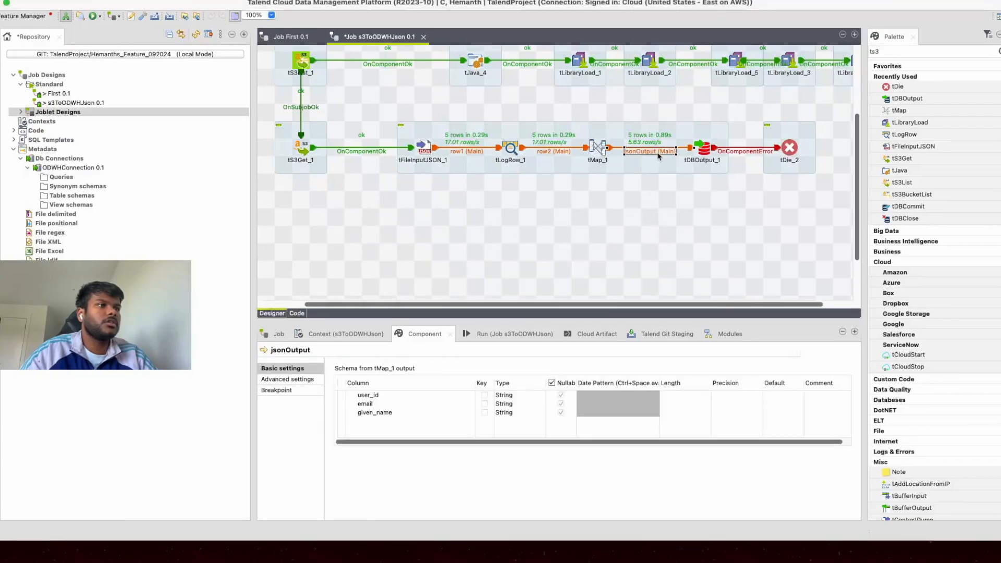
click(702, 151)
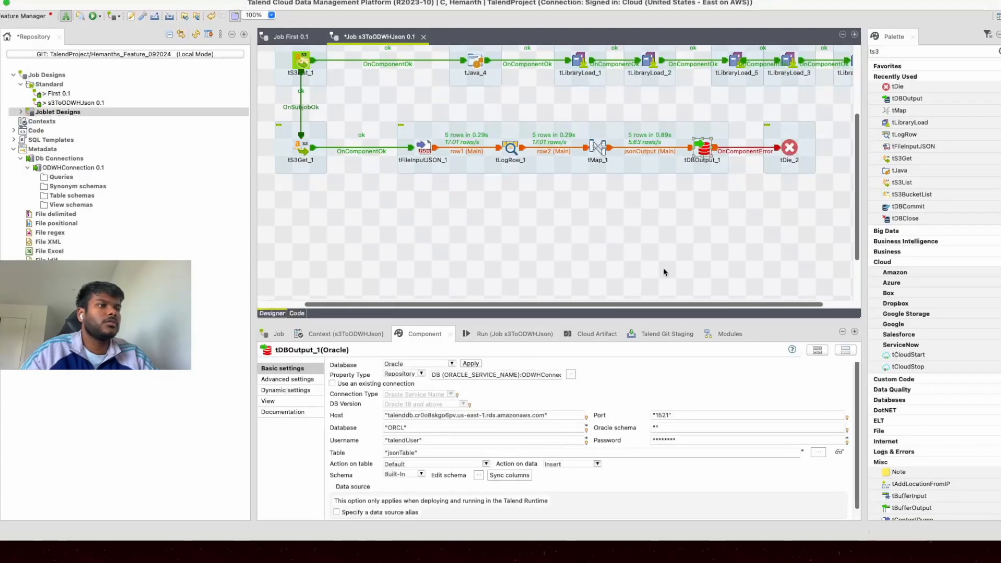
scroll(520, 461, down, 2)
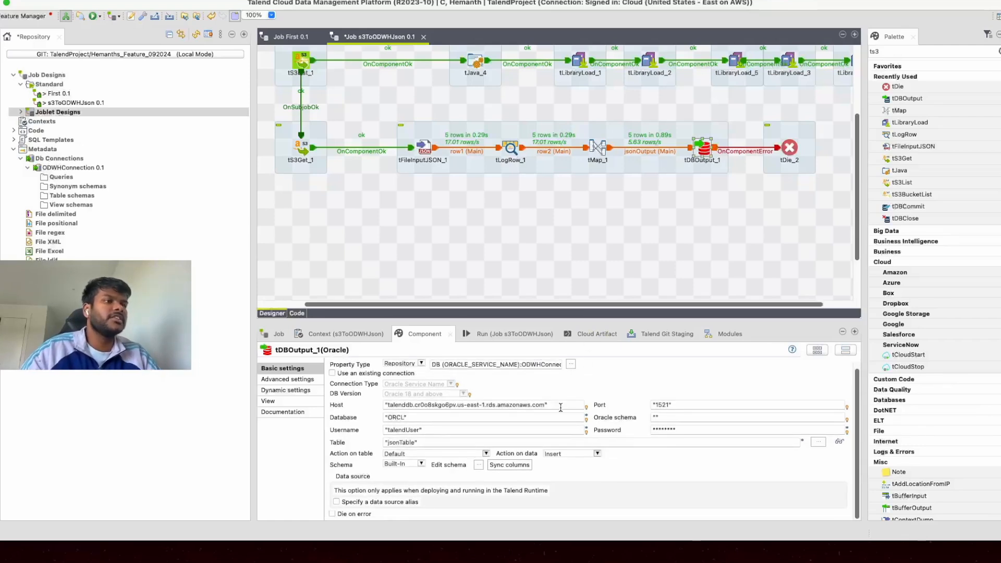
click(478, 464)
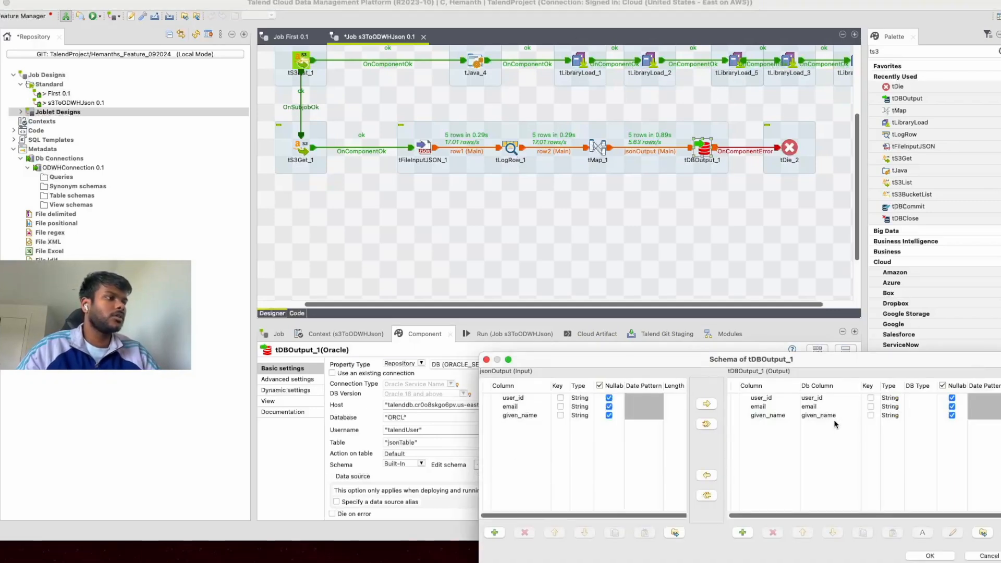
click(929, 556)
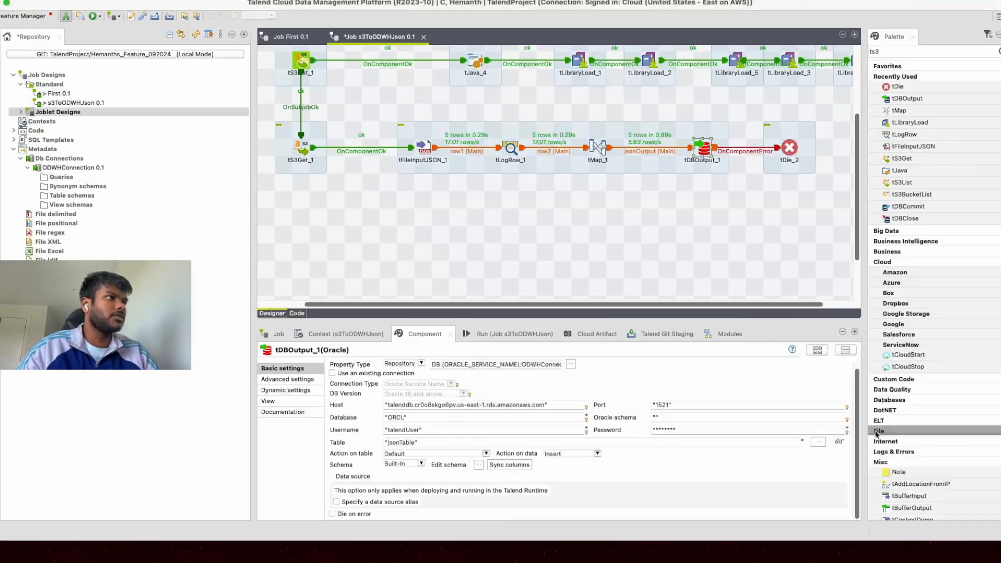
- Save the s3ToODWHJson job, clear its previous run output and run it again
scroll(696, 244, up, 4)
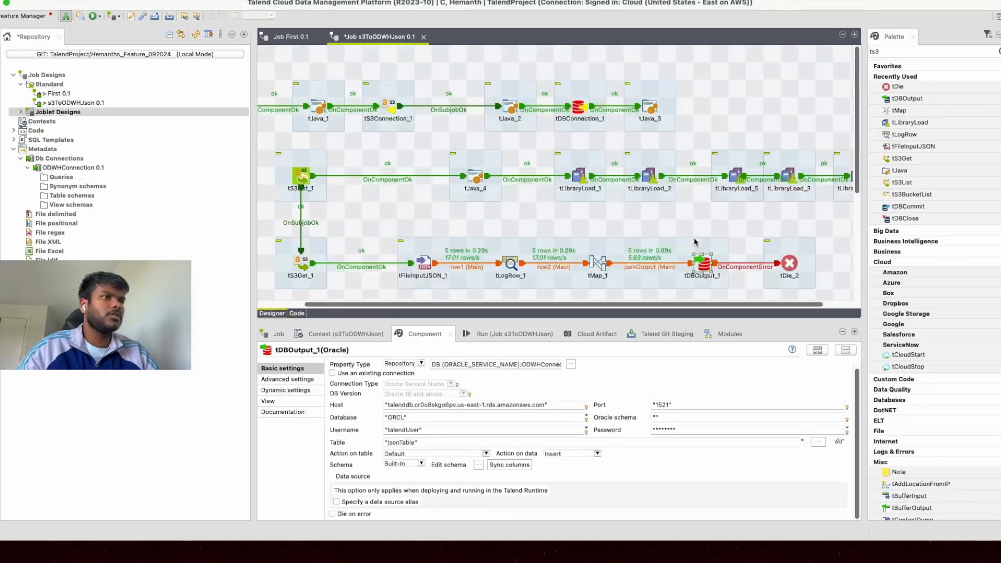
scroll(692, 262, down, 2)
key(ctrl+s)
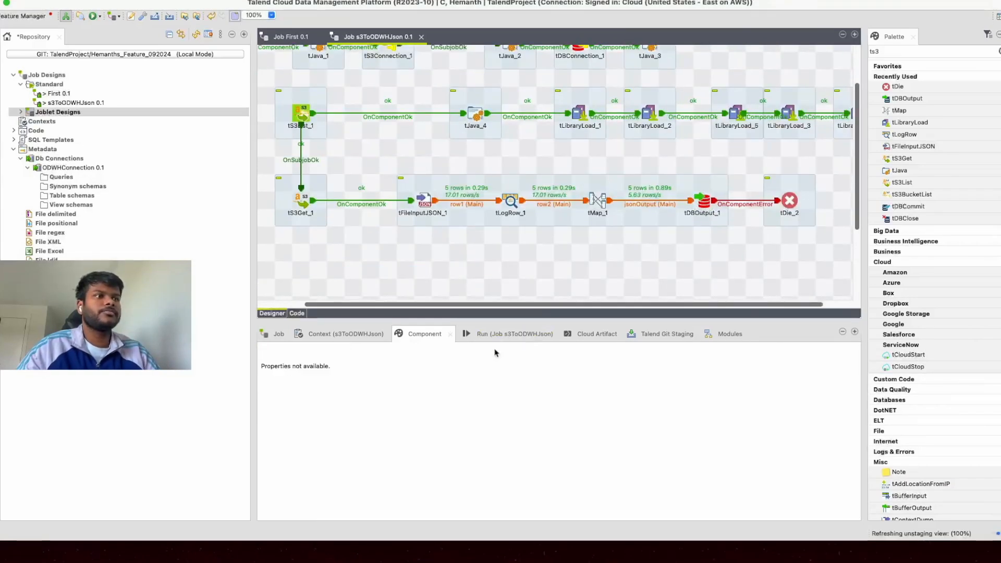
click(496, 335)
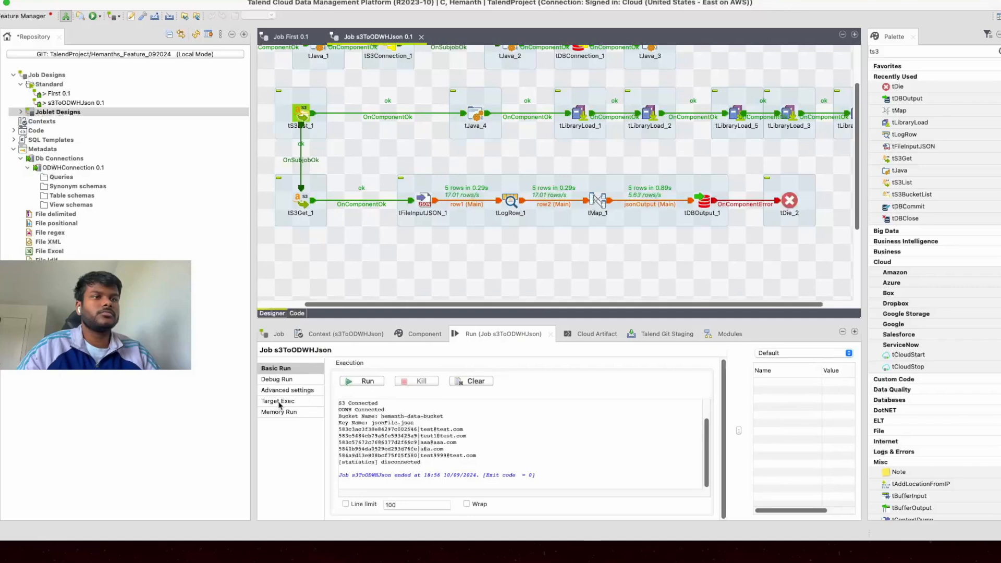
click(476, 382)
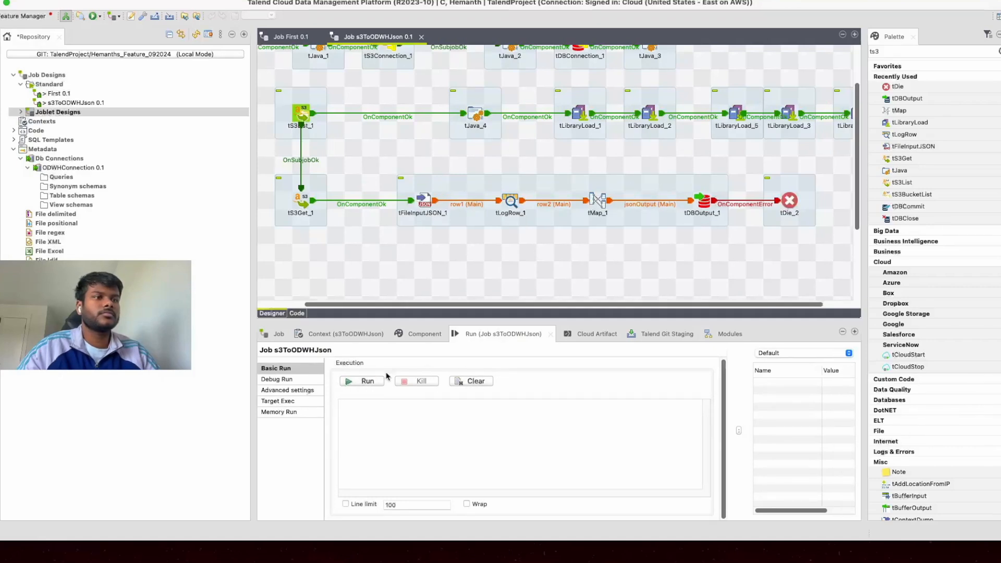
click(359, 384)
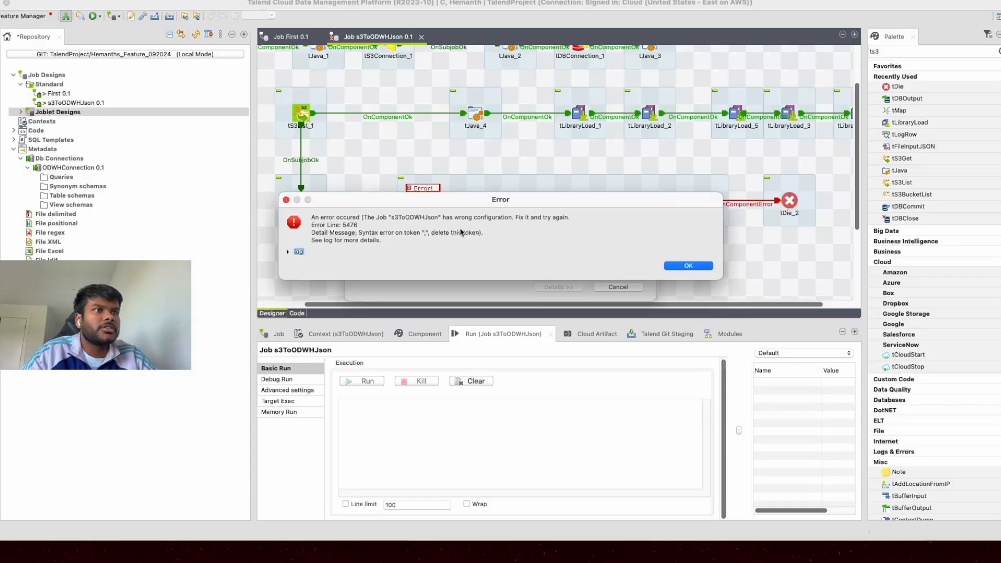
- Dismiss the run error and locate the faulty getData call of tFileInputJSON_1 in the generated code
click(689, 265)
click(297, 313)
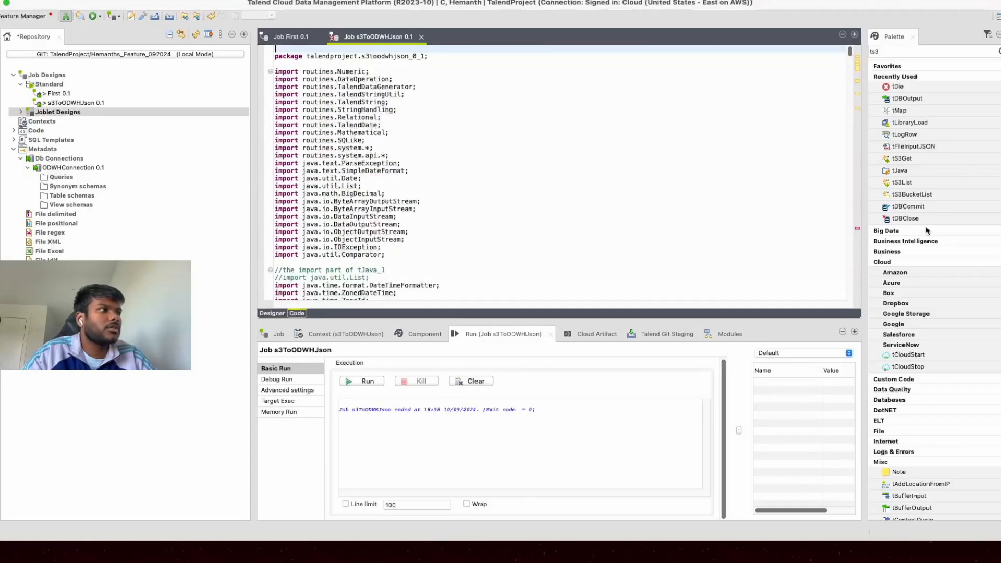
click(858, 229)
click(857, 231)
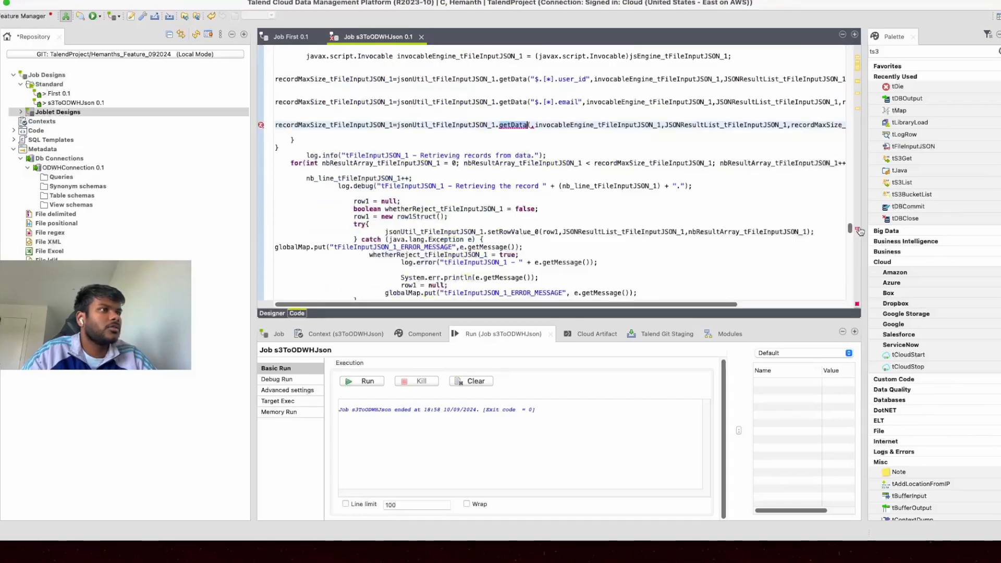
click(531, 127)
drag(587, 102, 553, 102)
- Return to the job design and copy the email column's JSONPath query into the given_name mapping row of tFileInputJSON_1
click(274, 314)
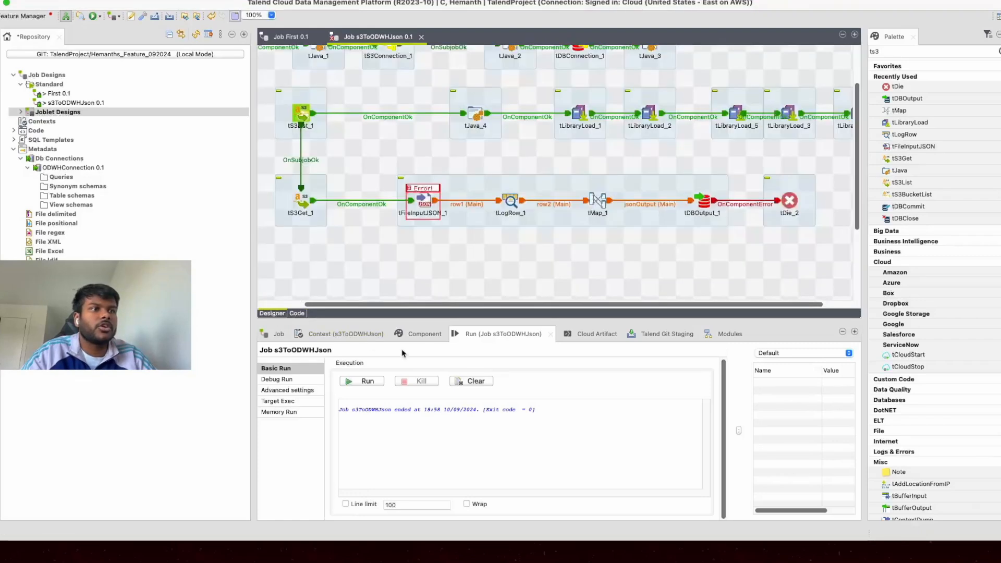
click(422, 335)
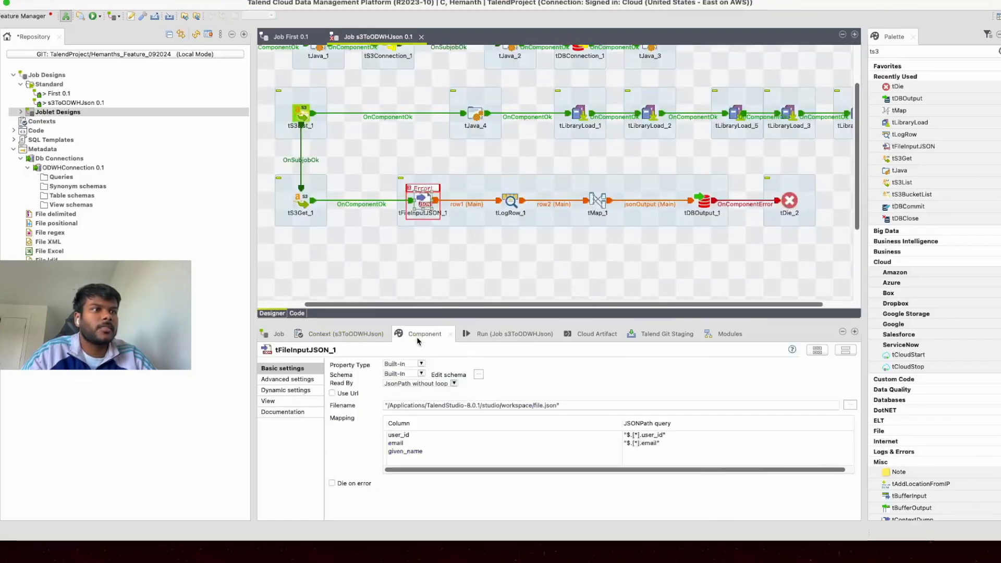
click(663, 444)
click(662, 443)
key(ctrl+c)
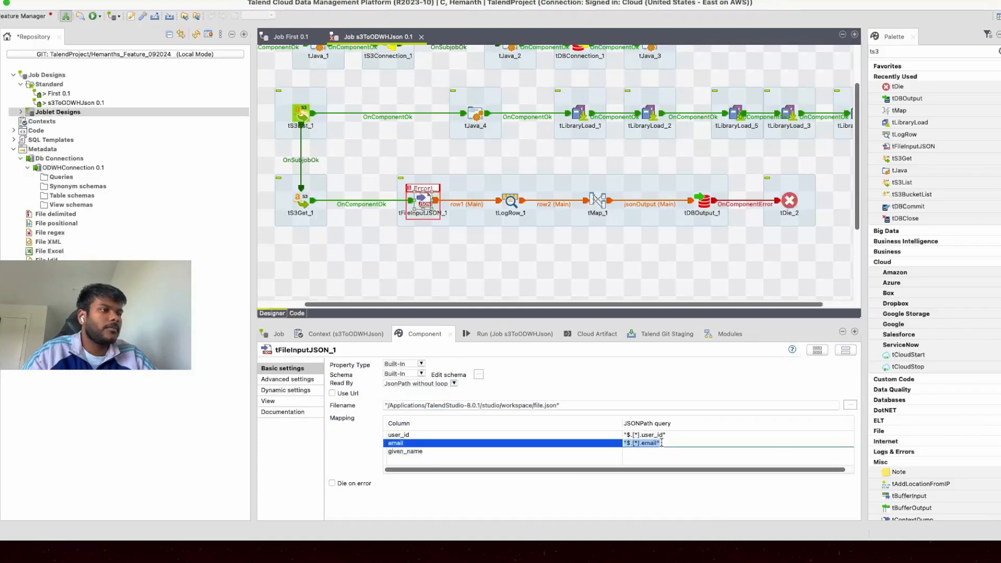
click(655, 455)
click(650, 453)
key(ctrl+v)
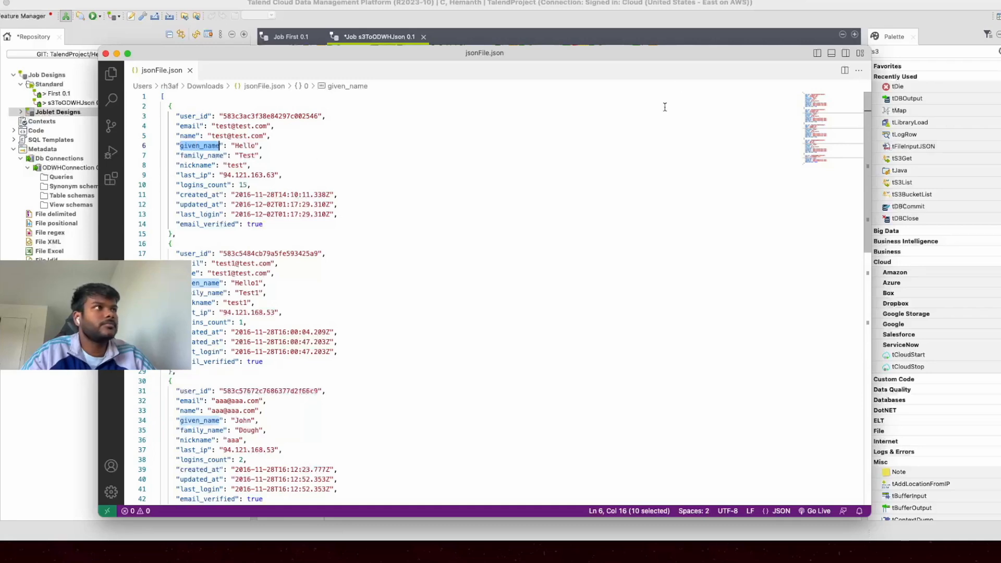
- Switch back to Talend Studio, change the given_name row's JSONPath query to "$.[*]..given_name" and save the job
key(super+Tab)
click(649, 452)
click(650, 452)
key(Right)
key(BackSpace)
key(BackSpace)
key(BackSpace)
key(BackSpace)
key(BackSpace)
key(BackSpace)
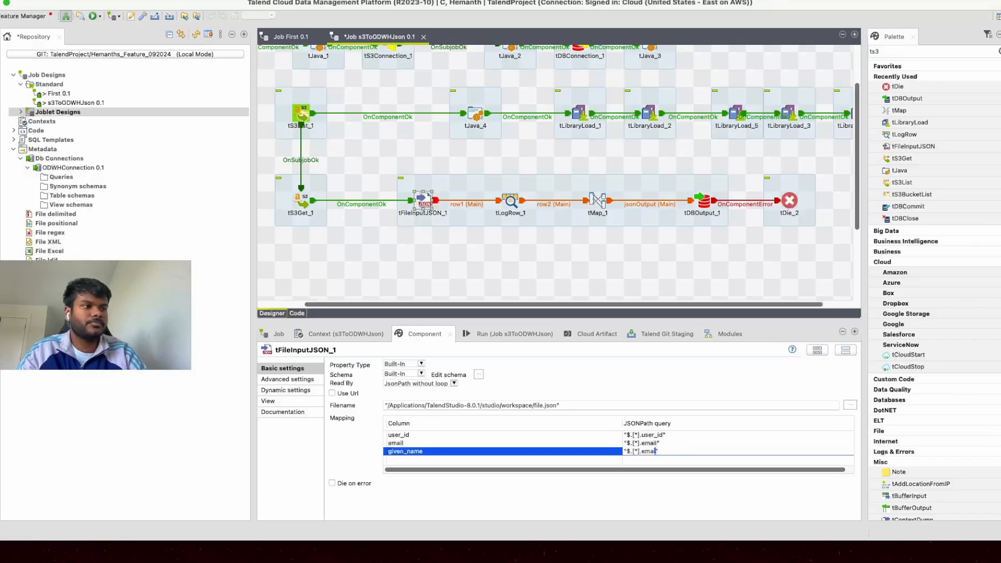
text(.given_name")
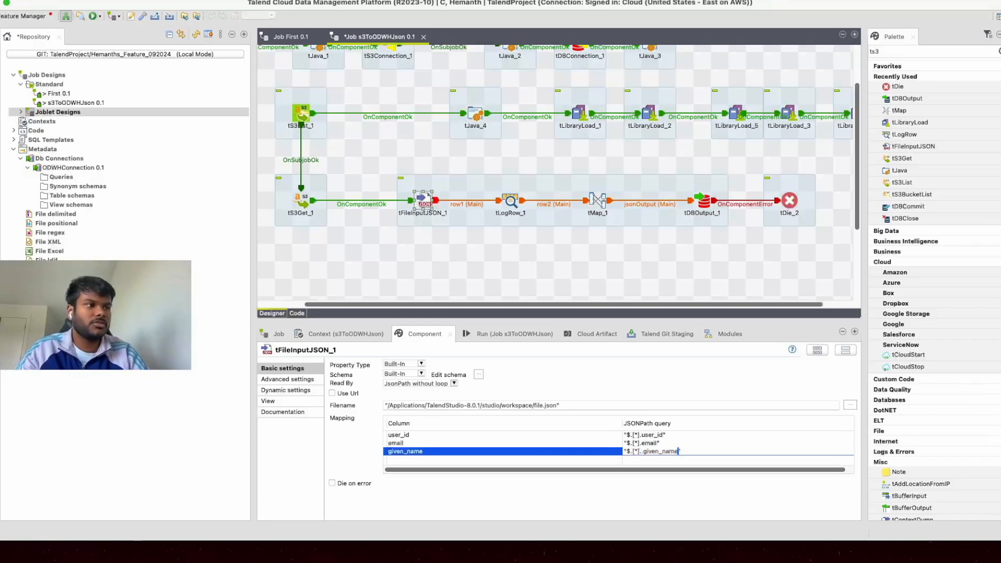
key(super+s)
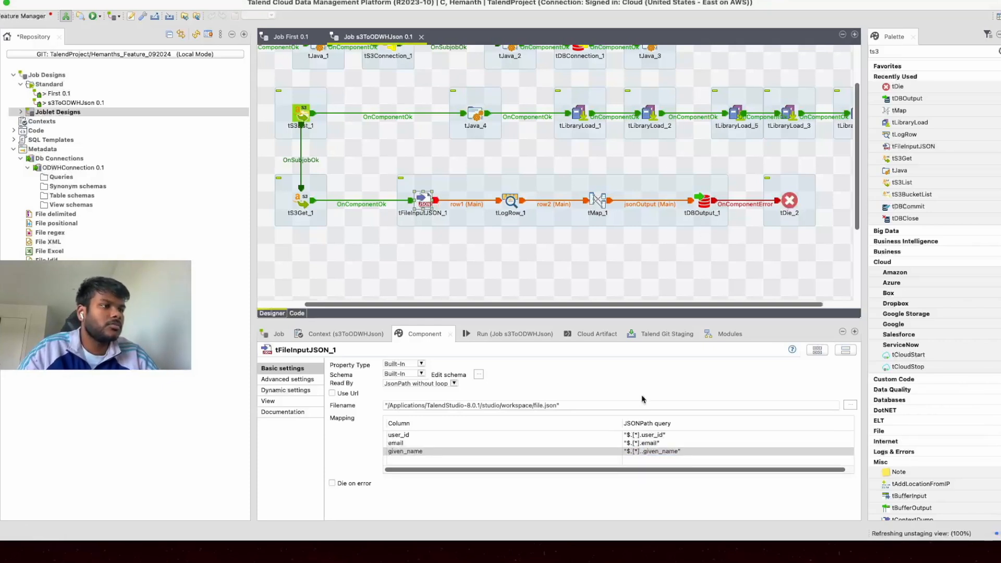
- Remove the extra dot from the given_name mapping row so its JSONPath query is "$.[*].given_name"
click(642, 452)
click(643, 456)
click(643, 453)
click(642, 454)
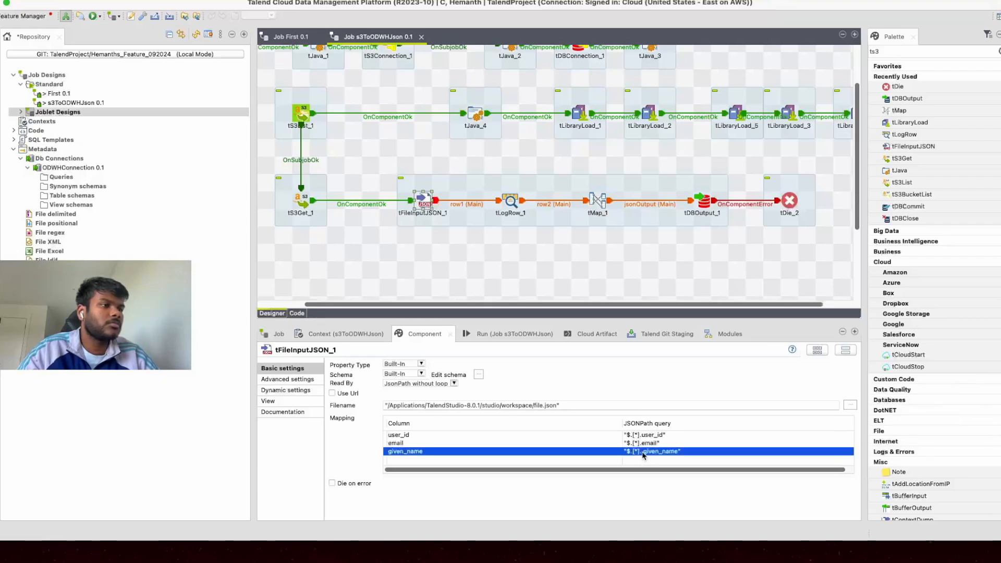
click(651, 453)
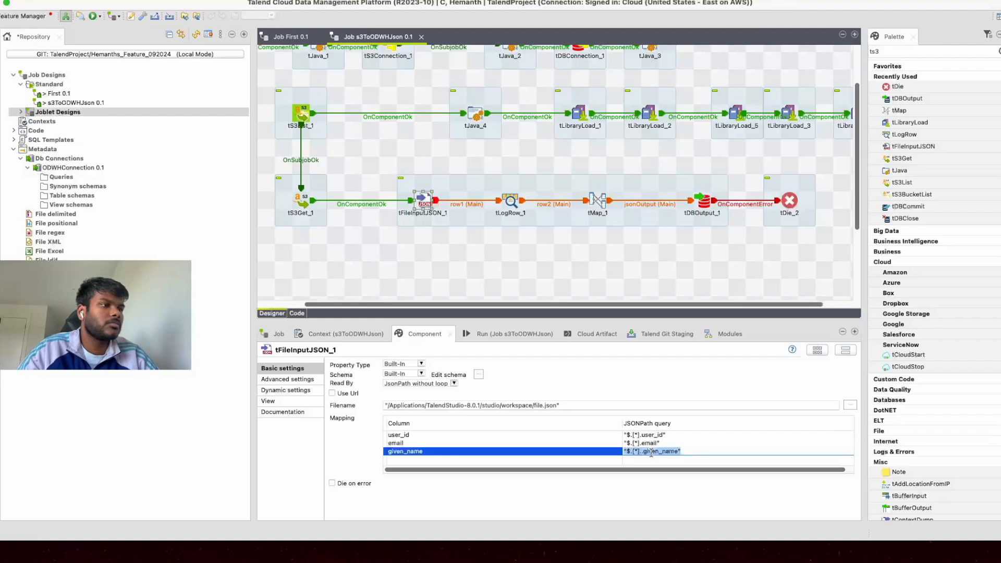
key(Right)
key(Left)
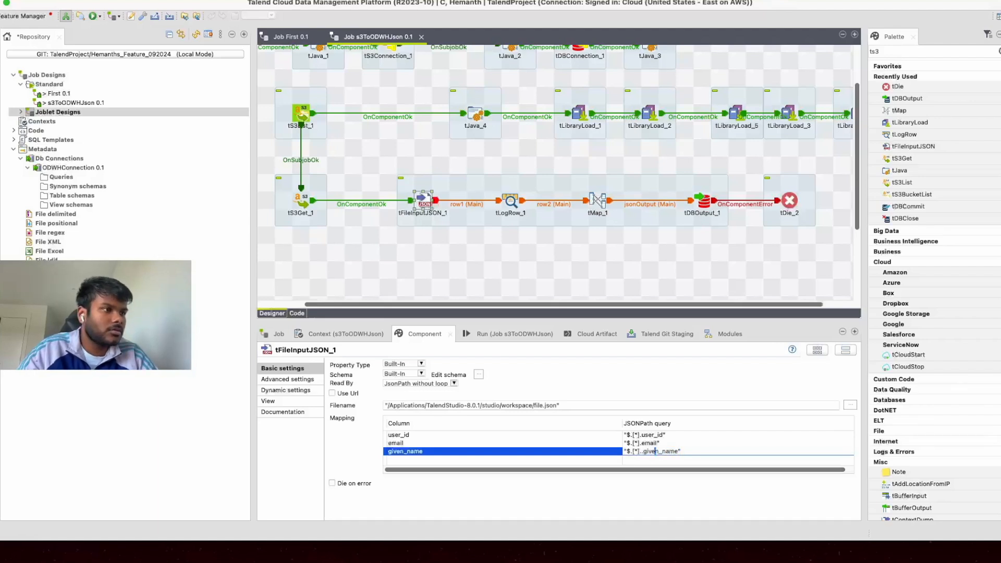
key(Return)
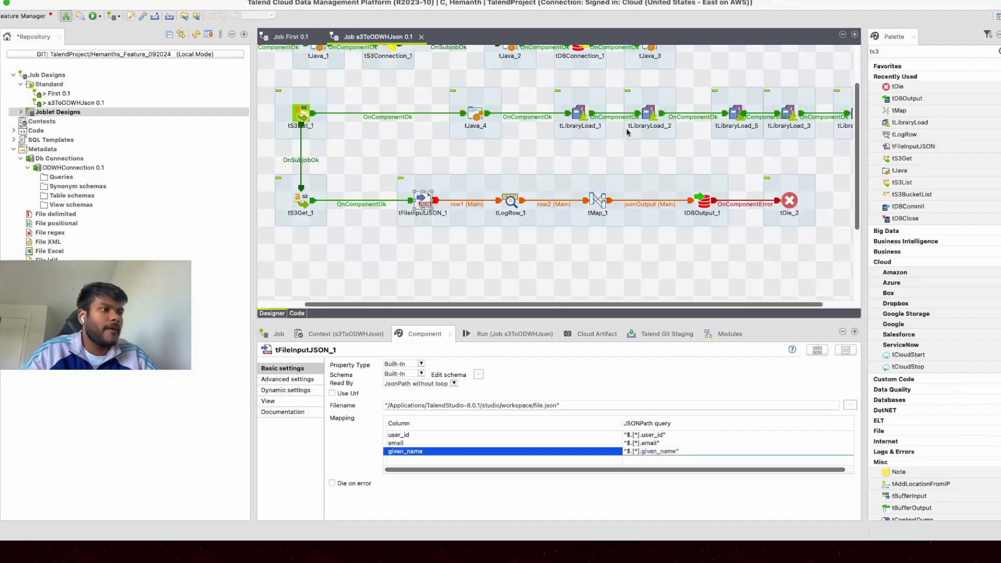
click(652, 164)
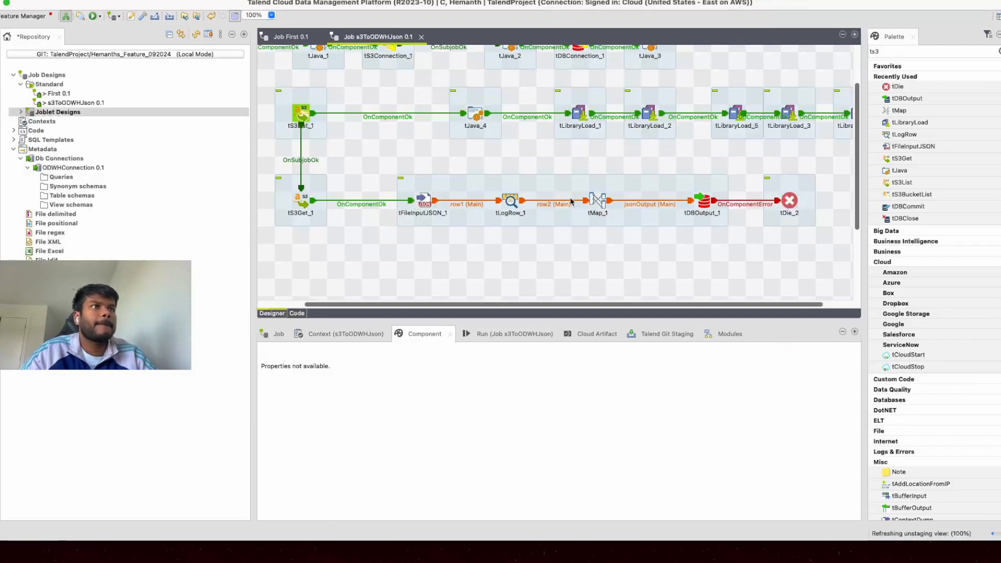
- Run the s3ToODWHJson job on its basic run settings and examine the database errors in the execution output
click(510, 334)
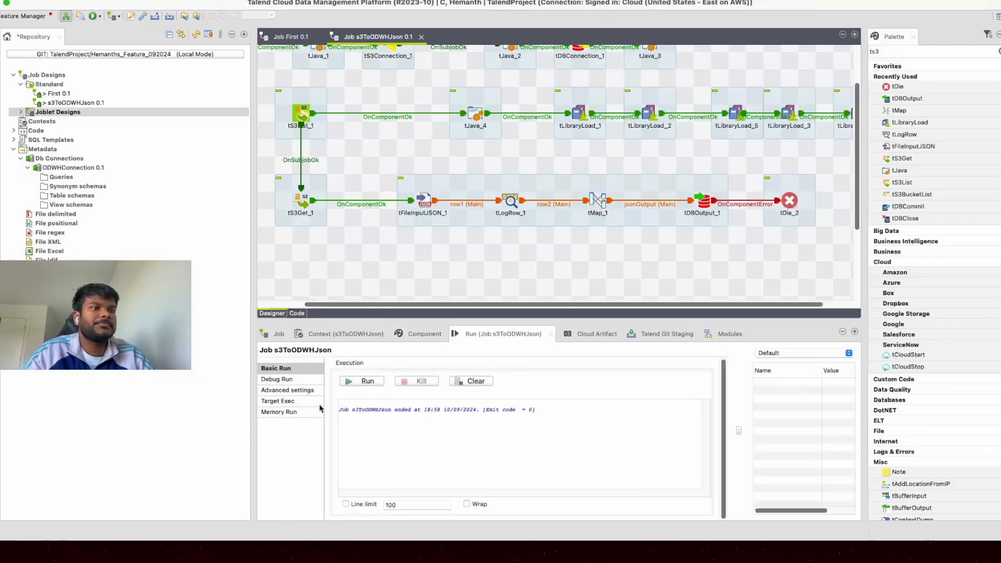
click(276, 402)
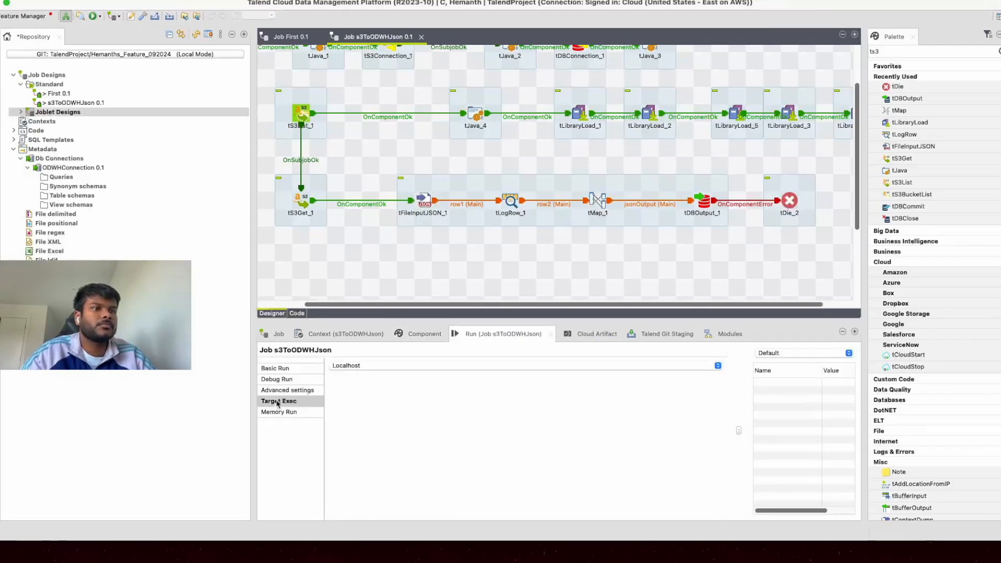
click(292, 368)
click(364, 384)
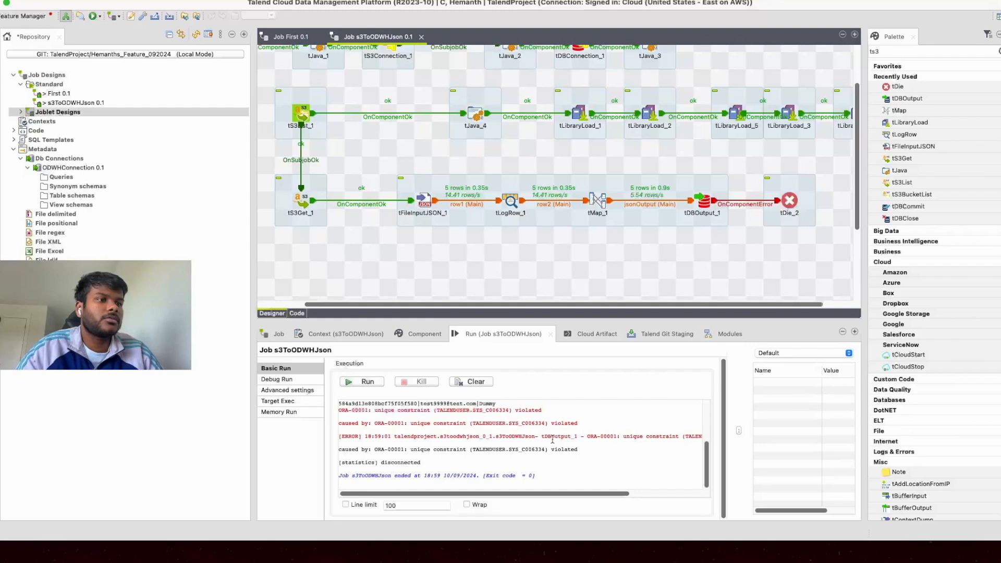
scroll(553, 440, up, 1)
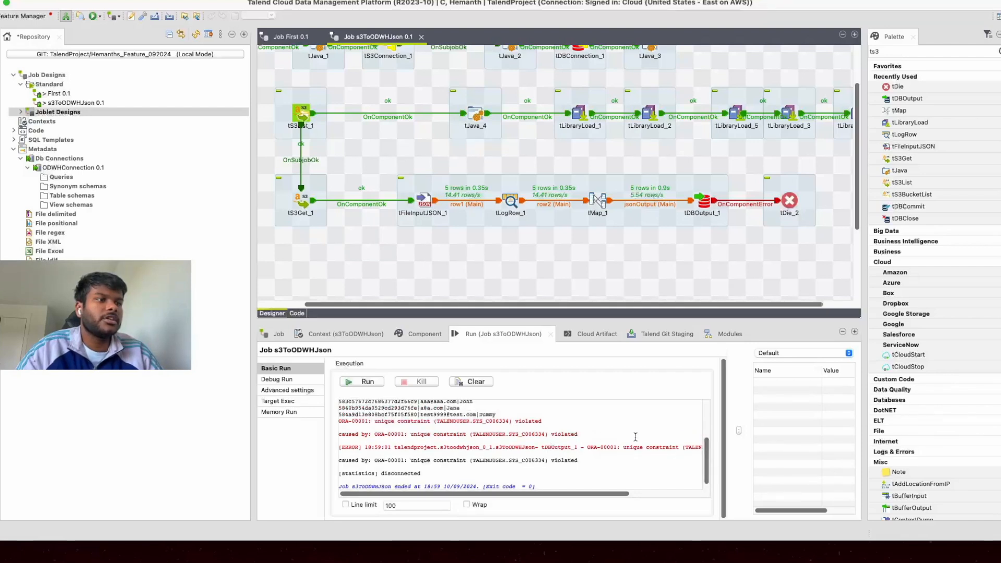
drag(583, 455, 407, 420)
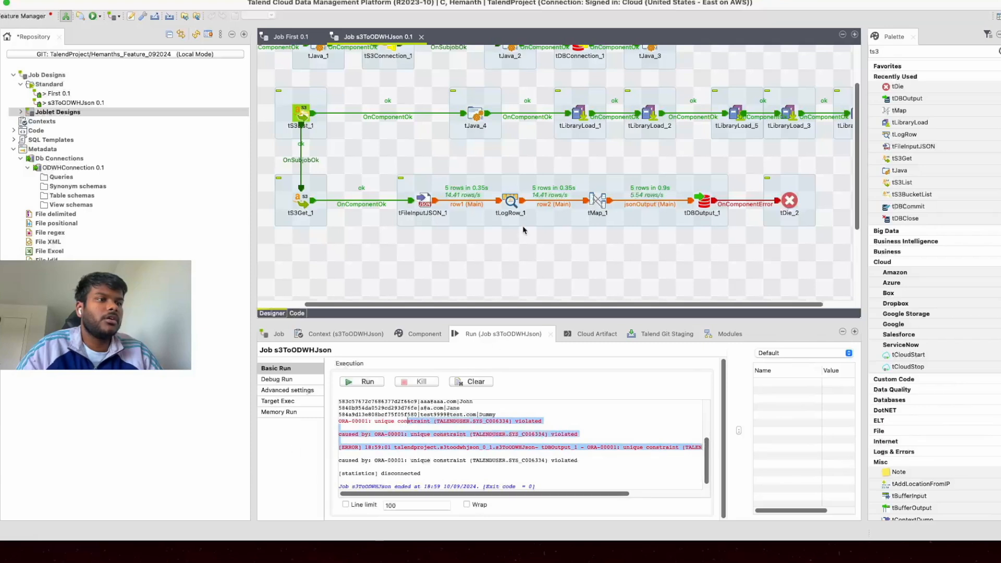
- Set the action on table of tDBOutput_1 to Truncate table and save the job
click(525, 237)
click(699, 198)
click(421, 334)
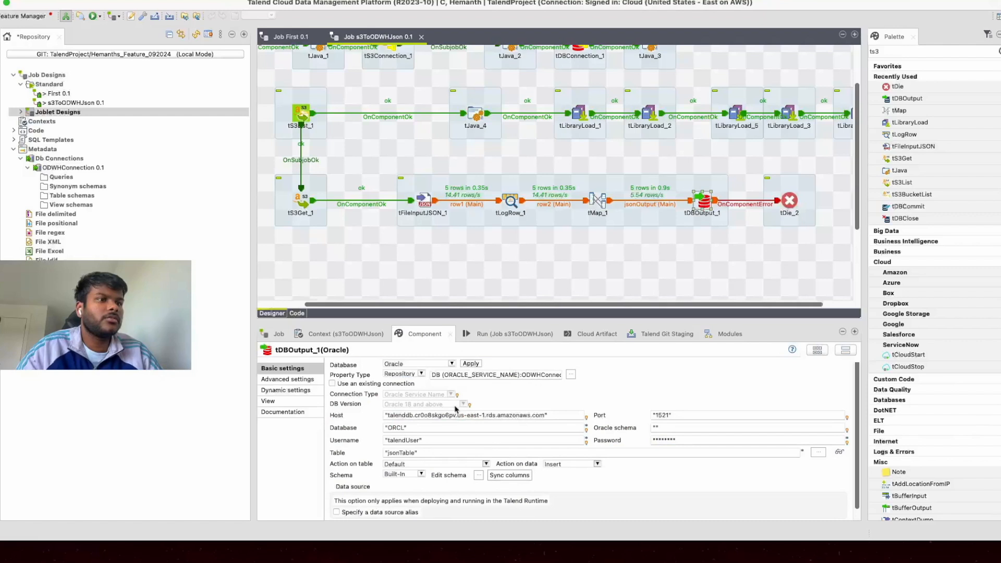
scroll(485, 450, down, 2)
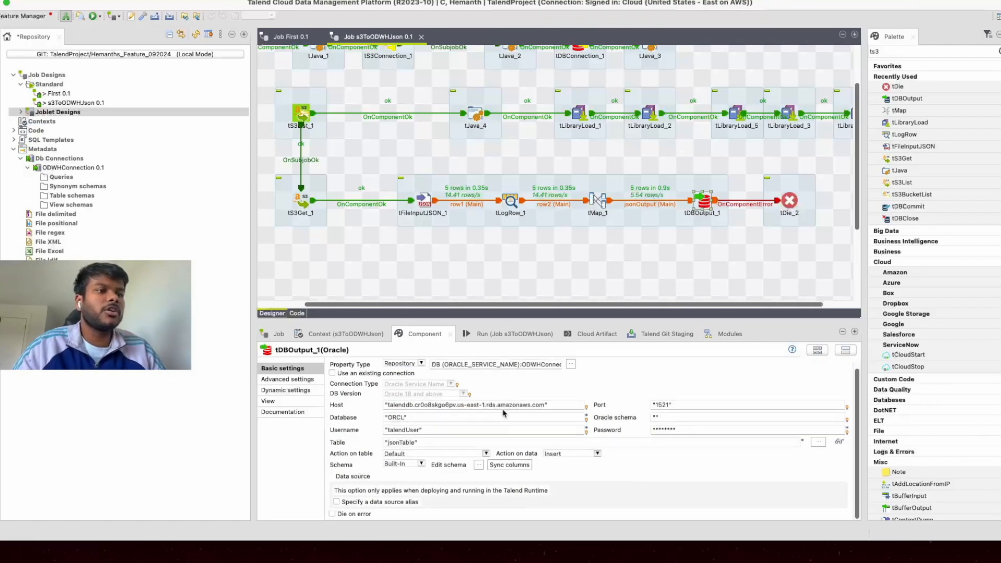
scroll(465, 428, up, 2)
scroll(535, 434, down, 2)
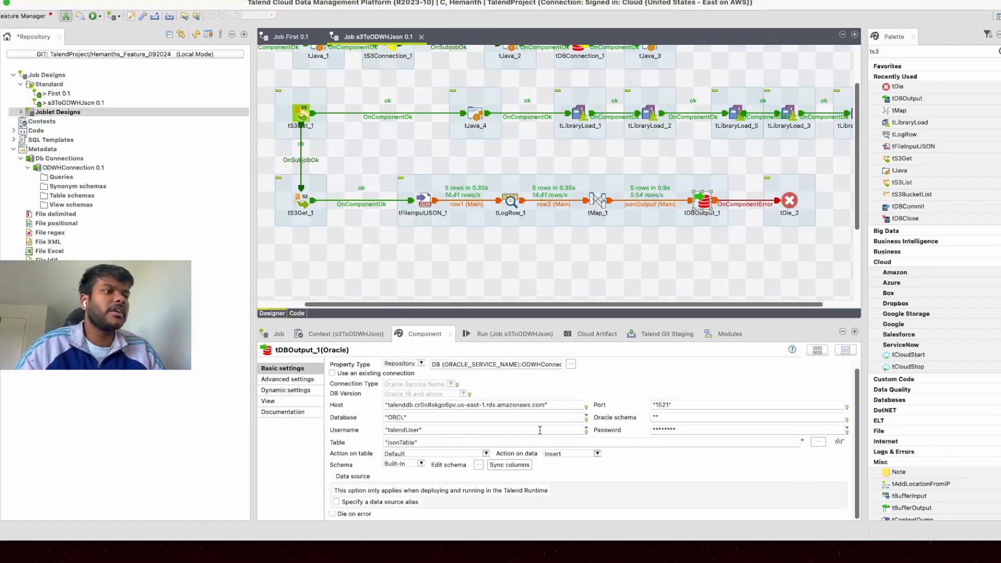
click(433, 454)
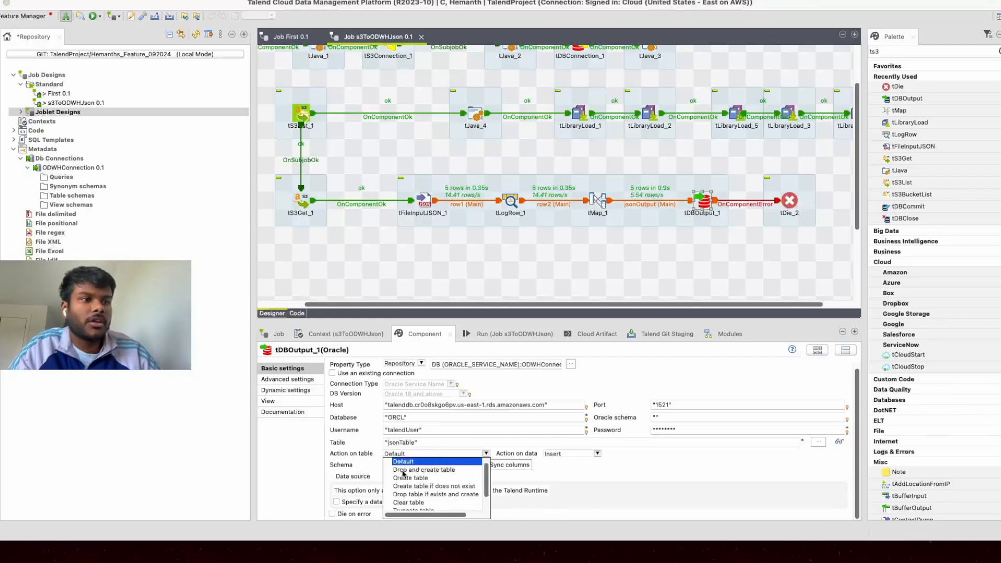
scroll(417, 490, down, 1)
click(413, 503)
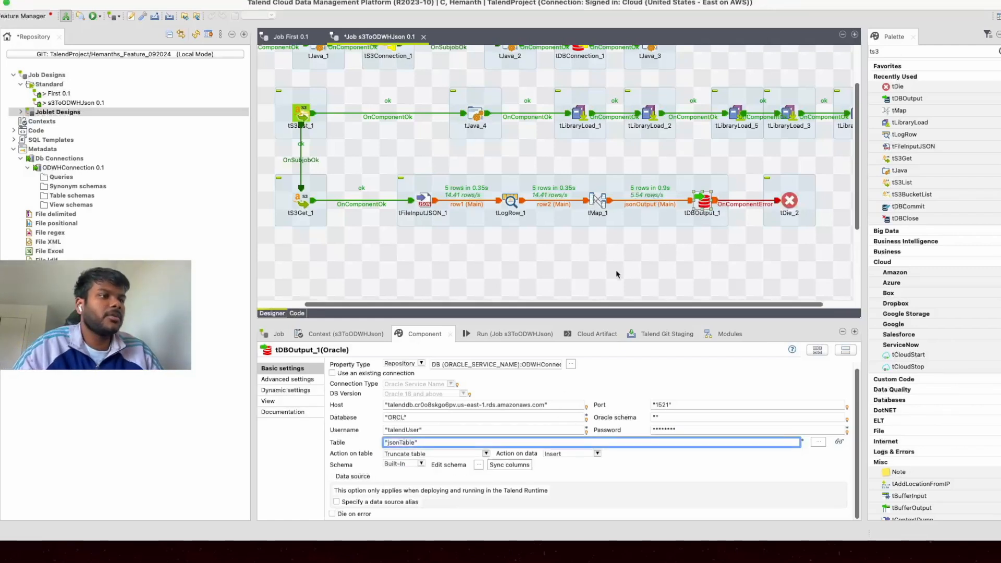
click(619, 249)
key(super+s)
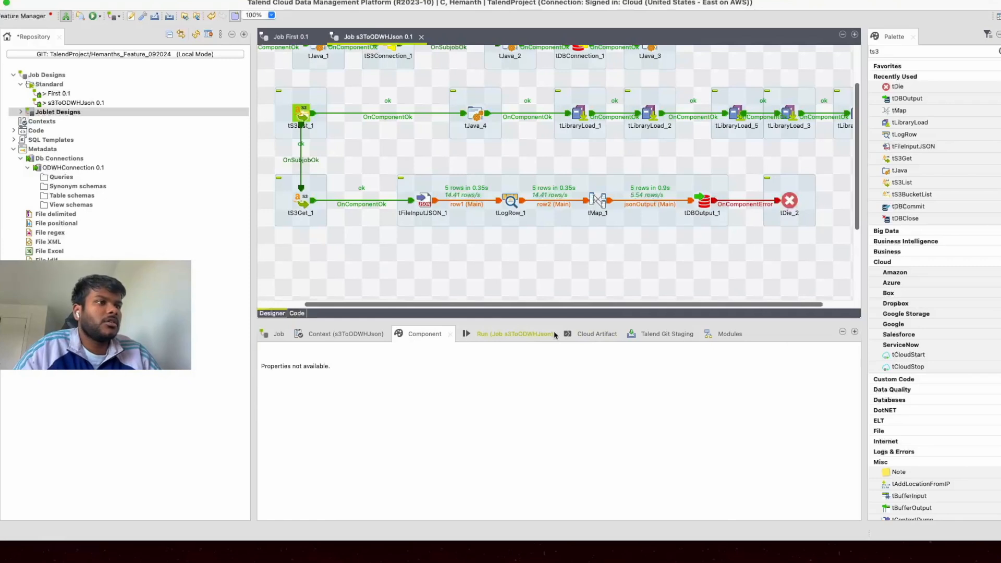
- Clear the previous execution output of s3ToODWHJson and run the job again
click(532, 336)
click(471, 381)
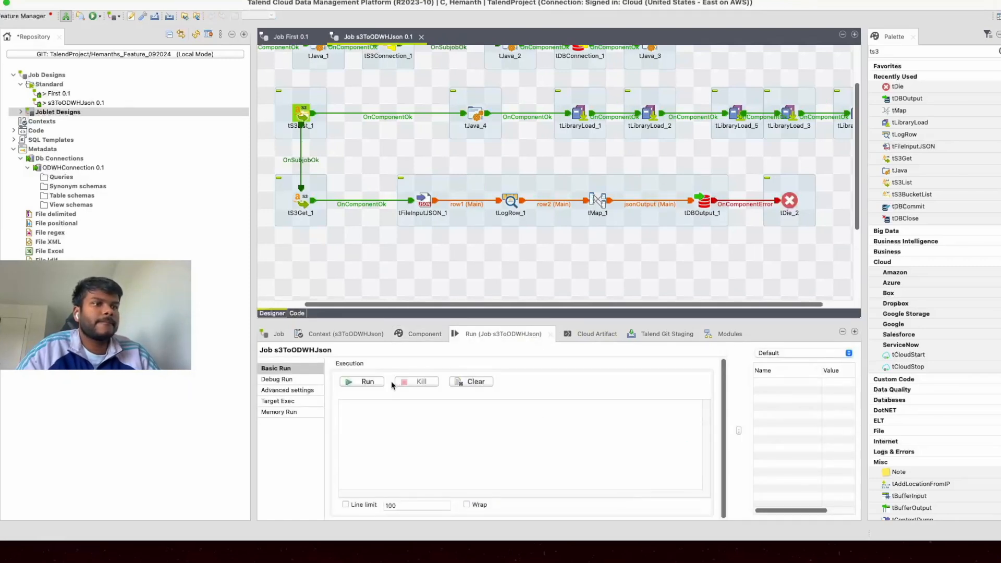
click(367, 382)
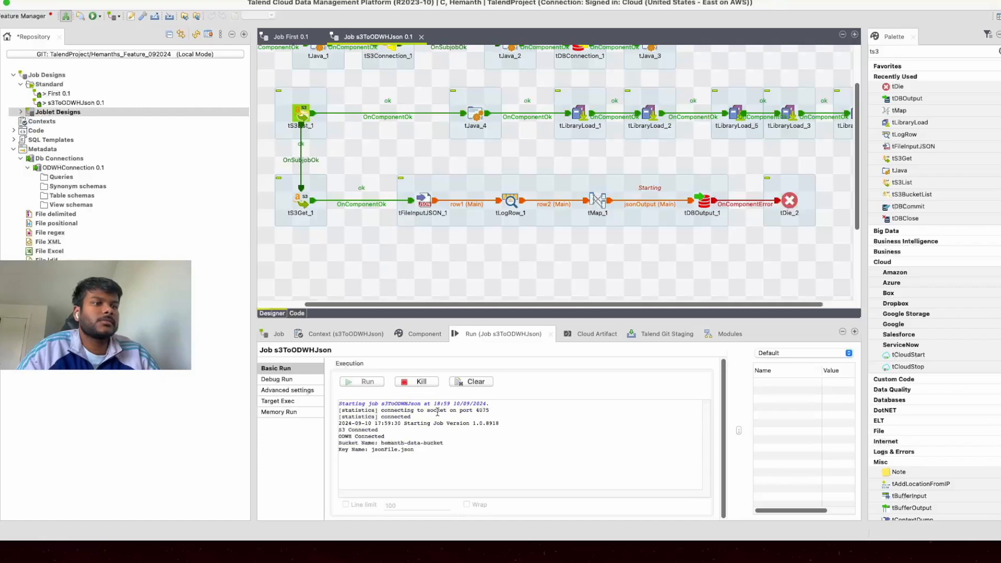
click(604, 258)
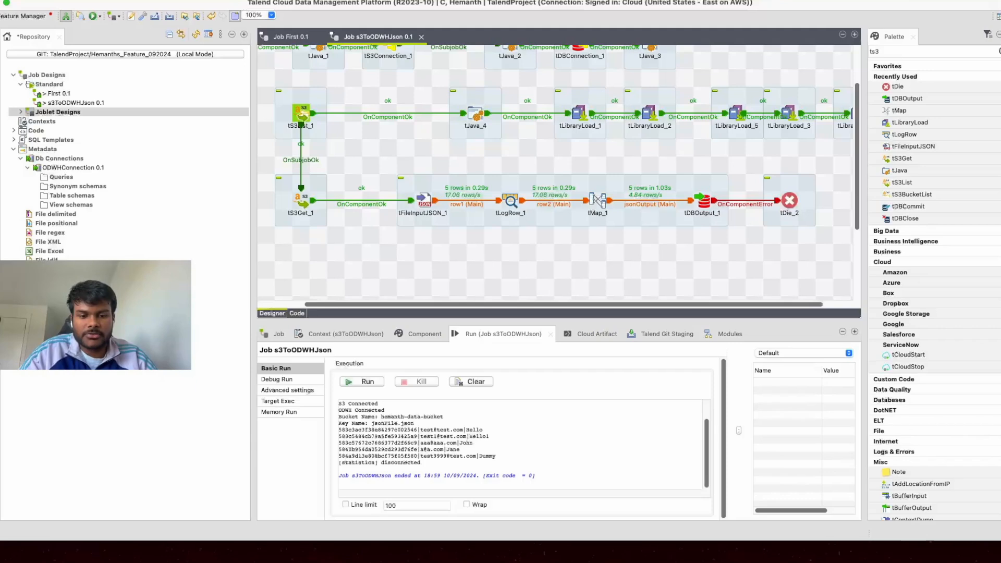
- Switch to Oracle SQL Developer, rerun "Select * from jsonTable;" and check the GIVEN_NAME and EMAIL columns of the result
key(super+Tab)
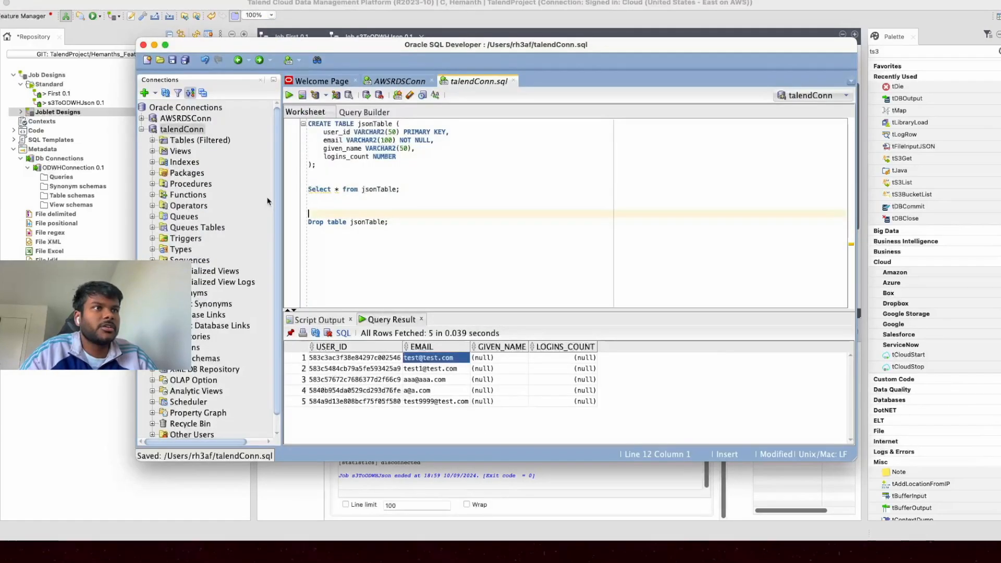
drag(415, 194, 308, 190)
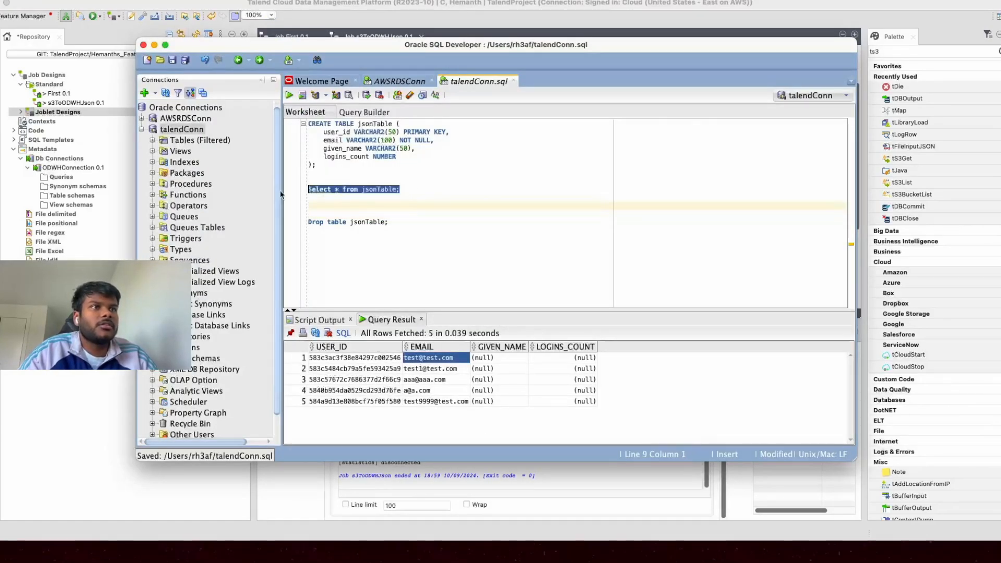
click(290, 96)
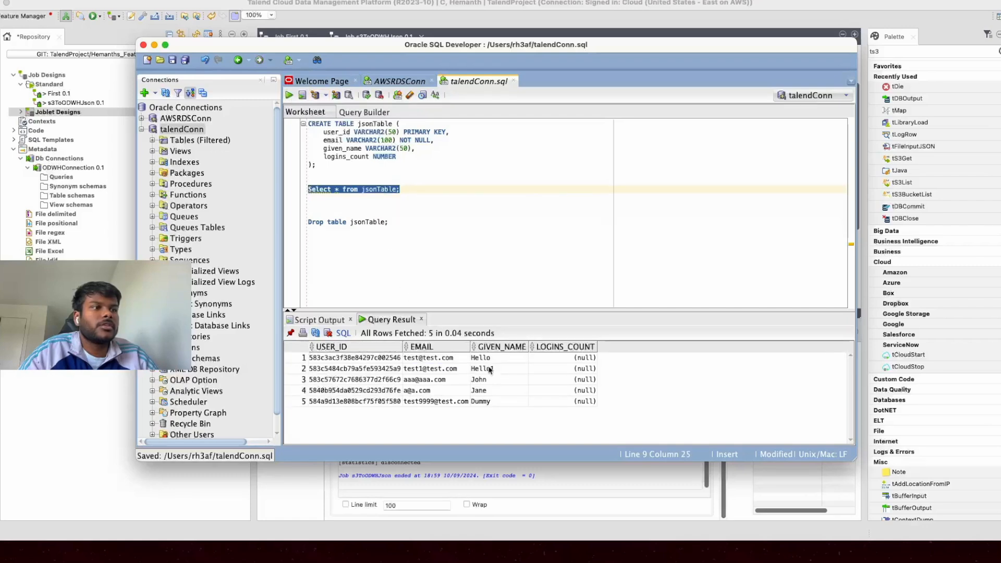
drag(479, 358, 494, 403)
click(522, 250)
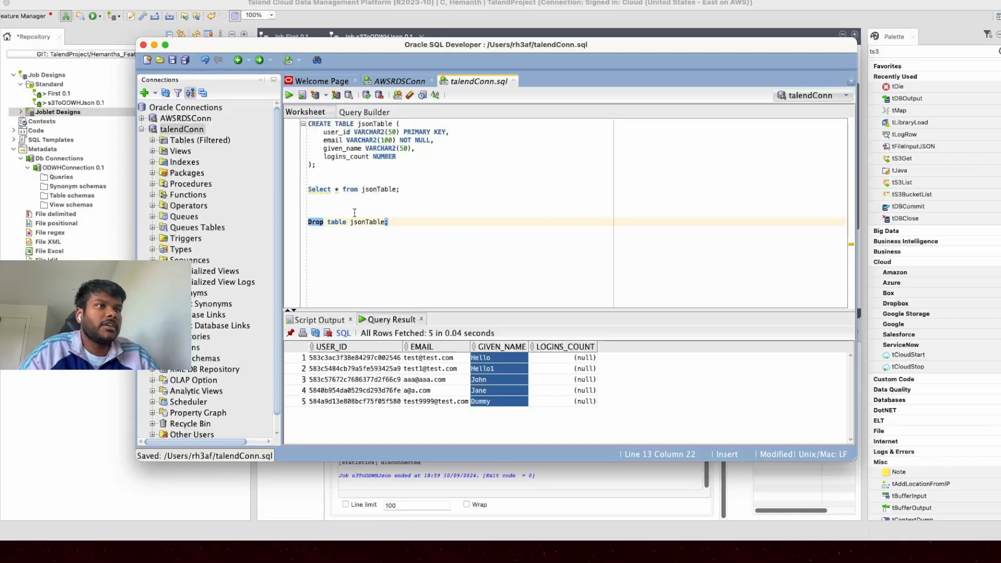
click(438, 346)
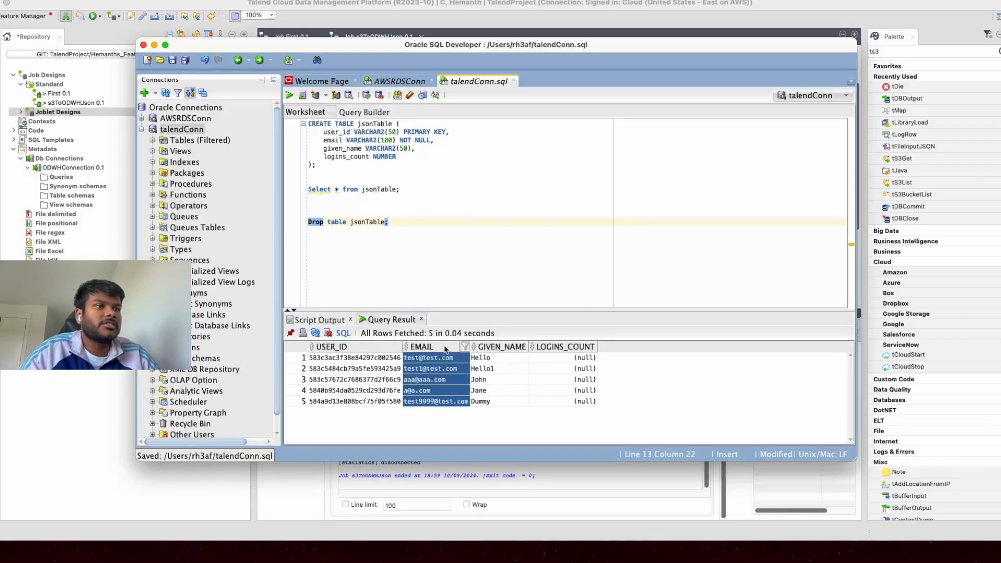